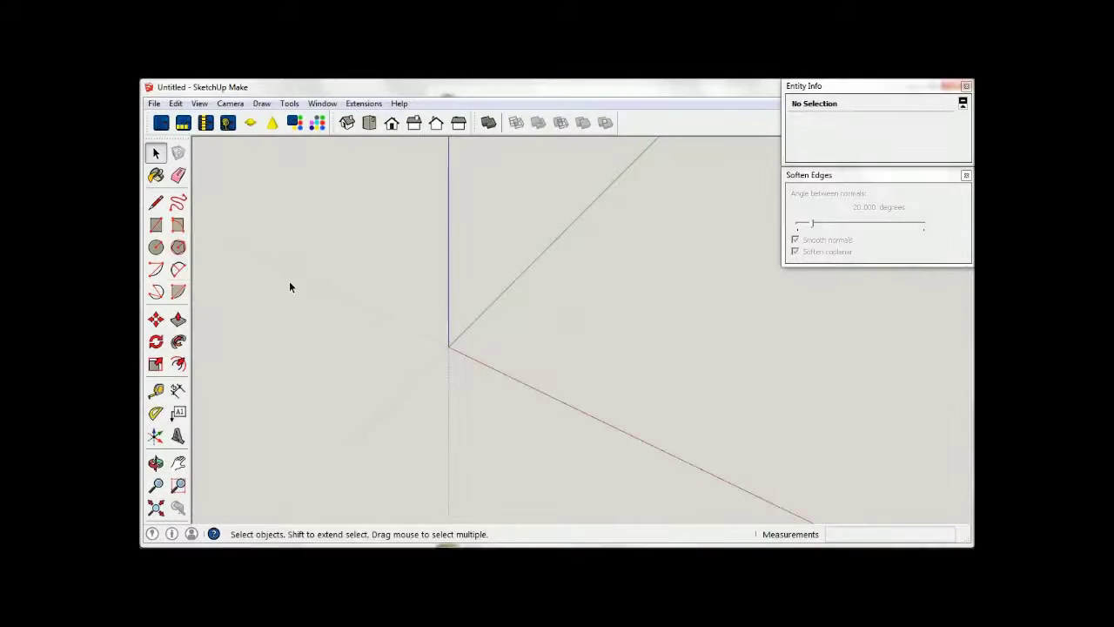
# - Draw an upright circle in the front view, centred on the red axis
pyautogui.click(155, 247)
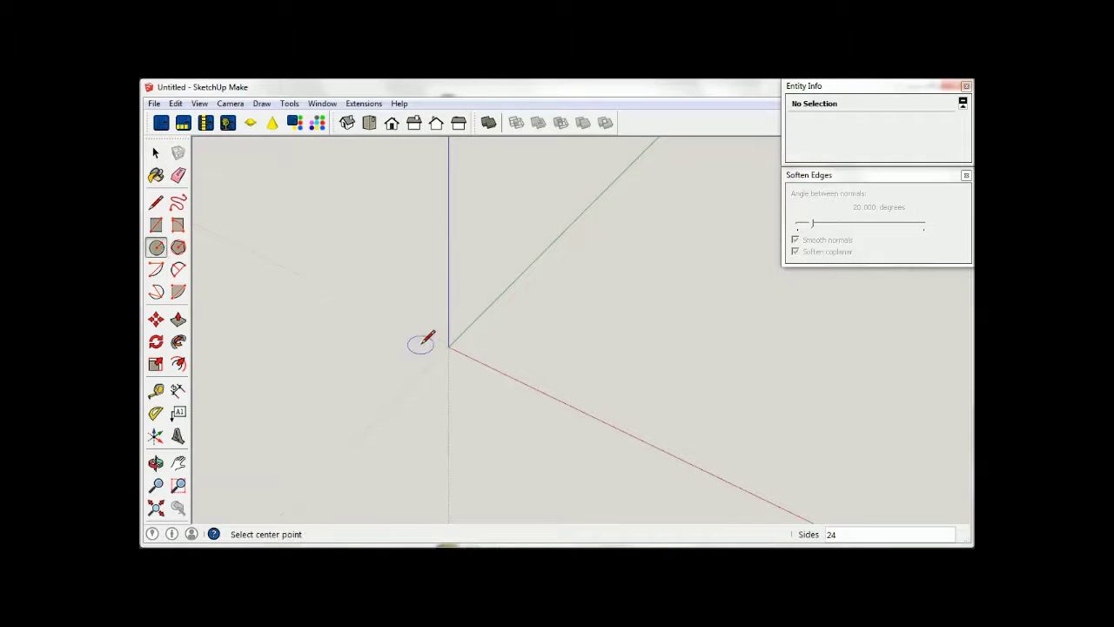
pyautogui.click(394, 124)
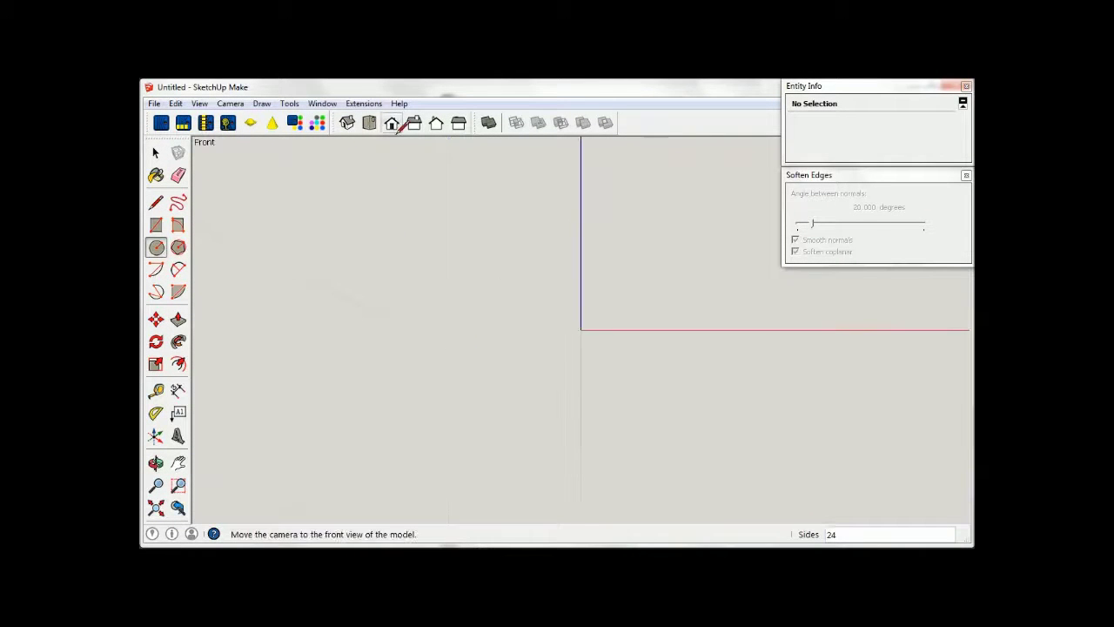
pyautogui.click(581, 329)
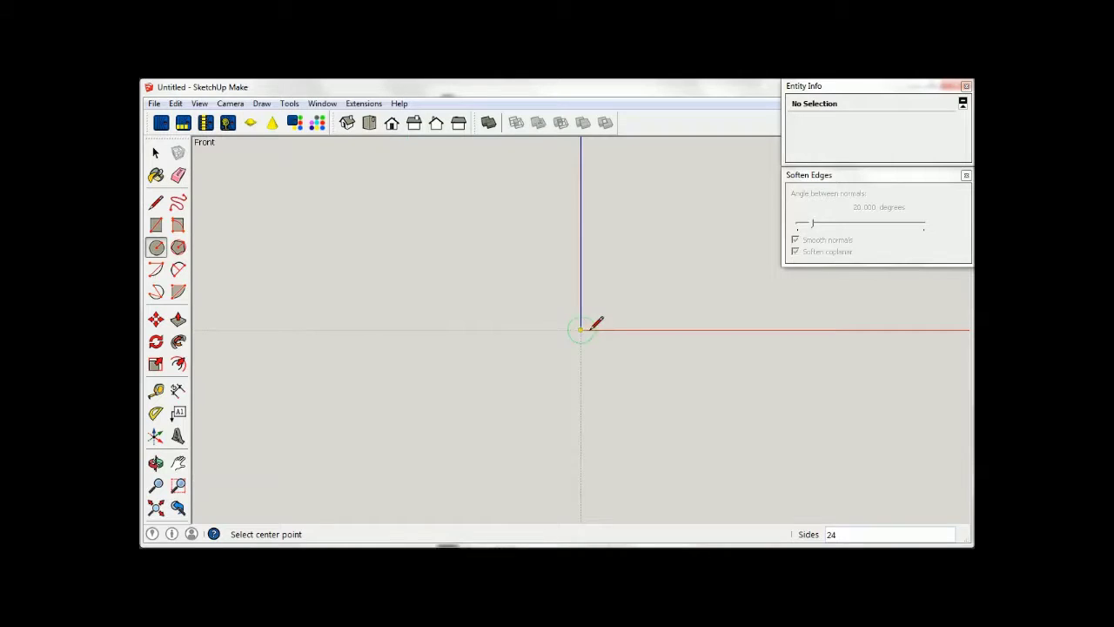
pyautogui.click(697, 329)
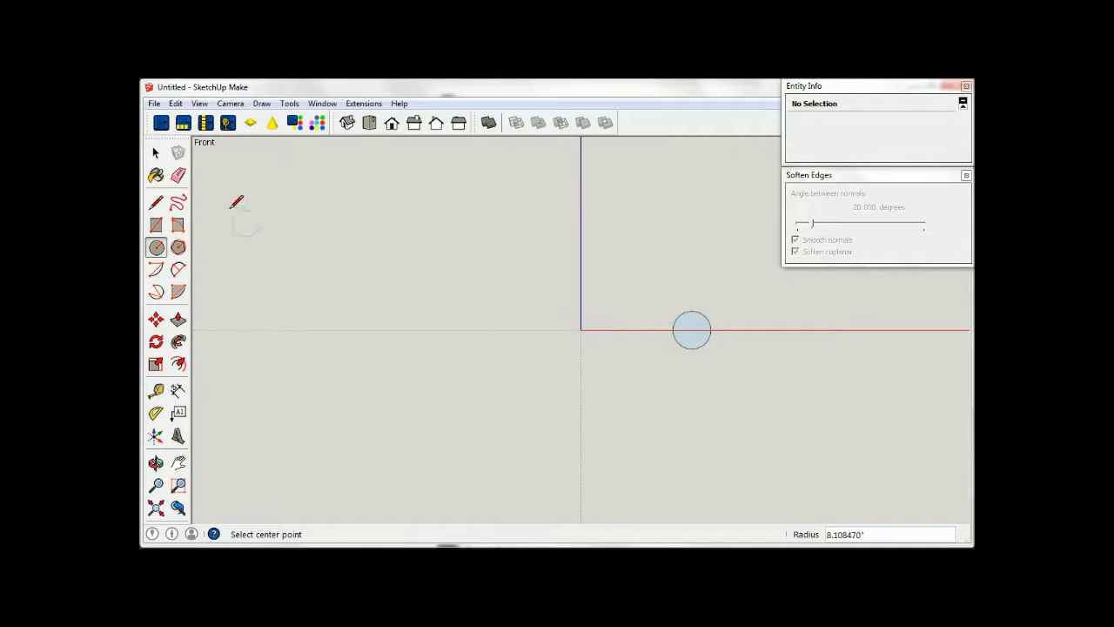
# - Group the circle as A1 with Spirix Create Group, then orbit to a 3D view
pyautogui.click(155, 153)
pyautogui.click(363, 104)
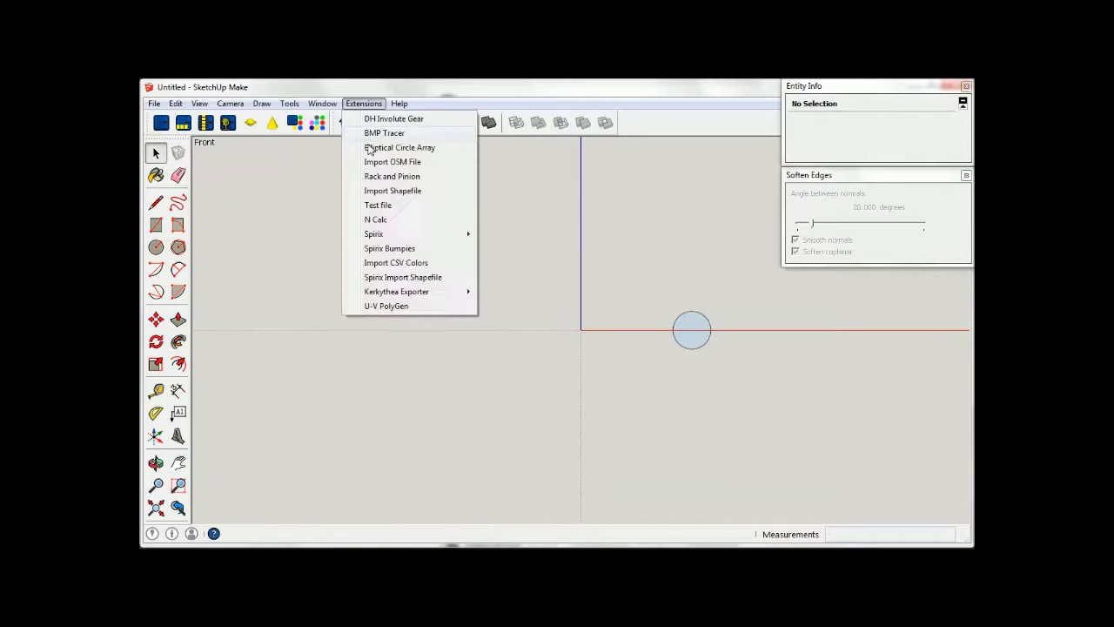
pyautogui.click(501, 250)
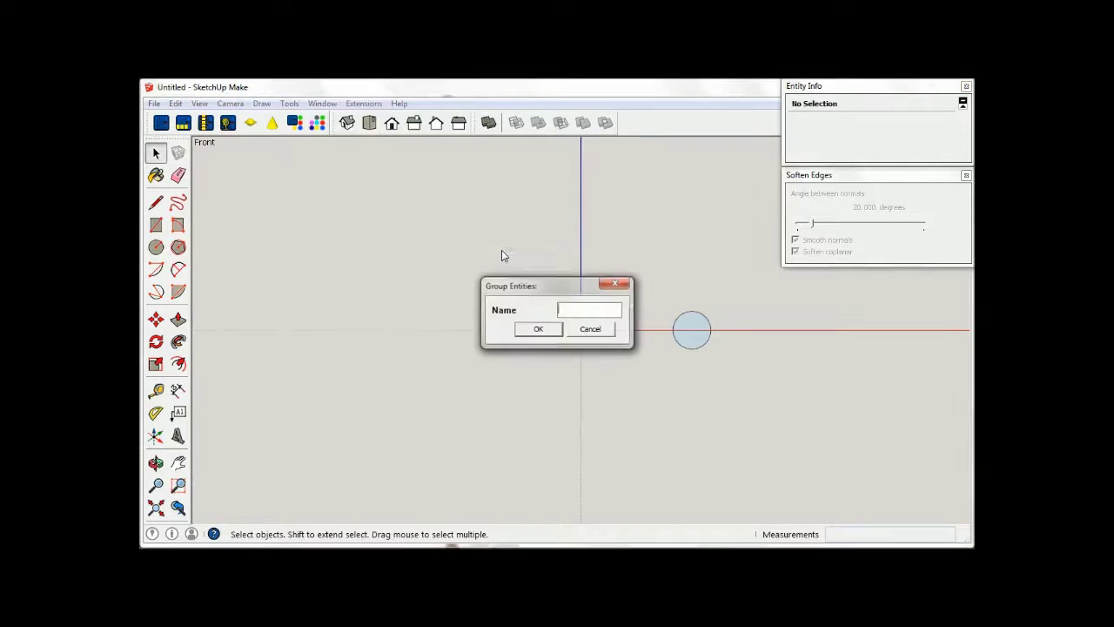
pyautogui.write('A1')
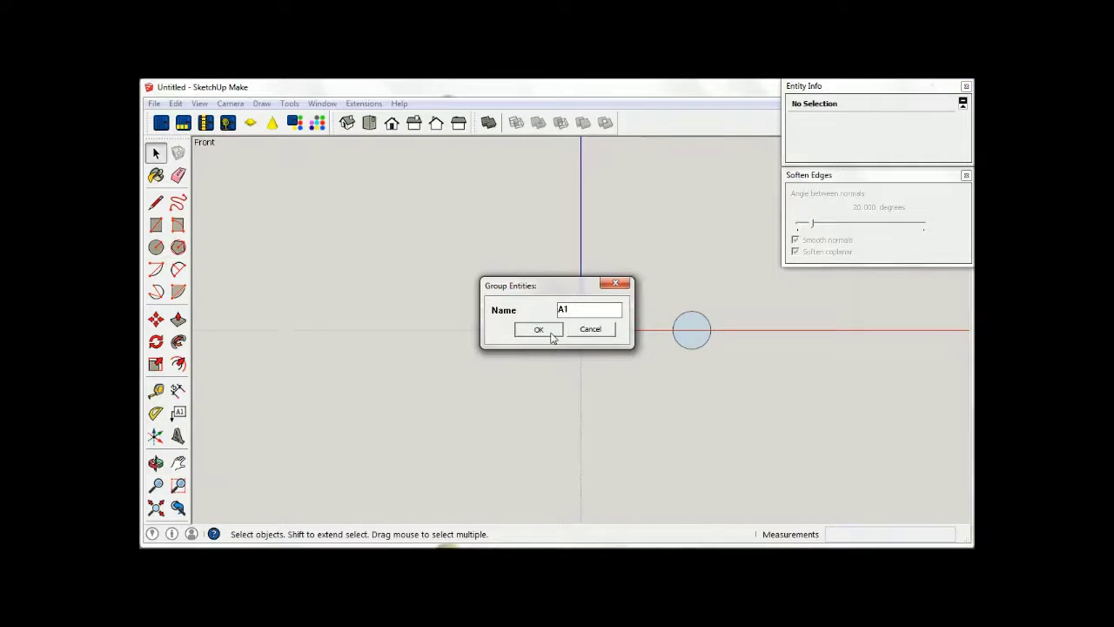
pyautogui.click(538, 329)
pyautogui.moveTo(522, 328); pyautogui.dragTo(420, 204, button='middle')
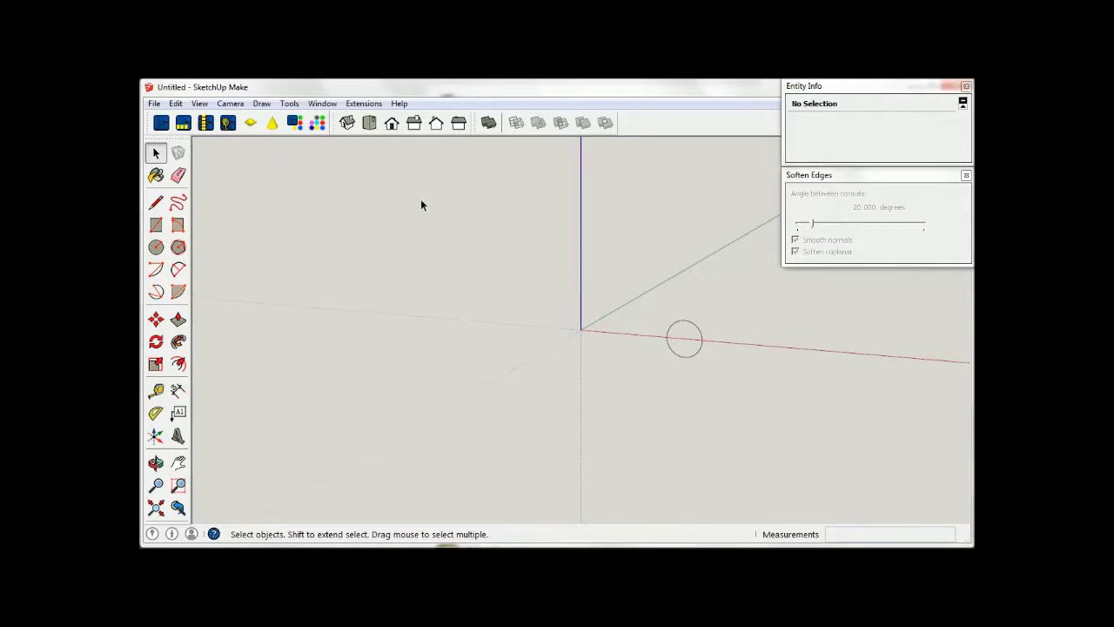
pyautogui.moveTo(675, 300); pyautogui.dragTo(695, 316, button='middle')
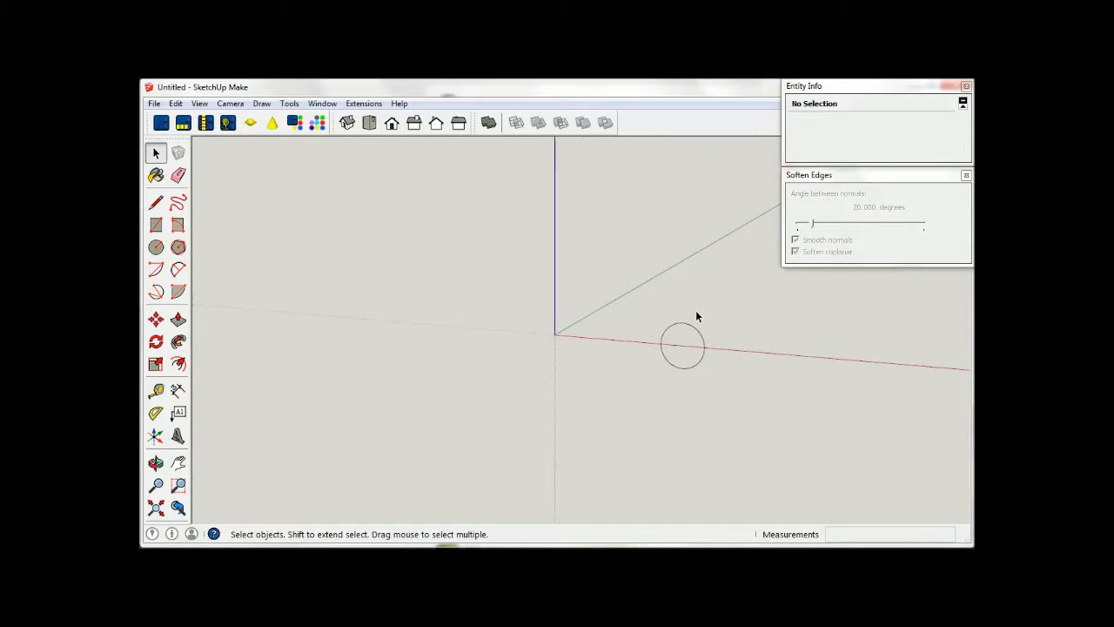
pyautogui.click(364, 103)
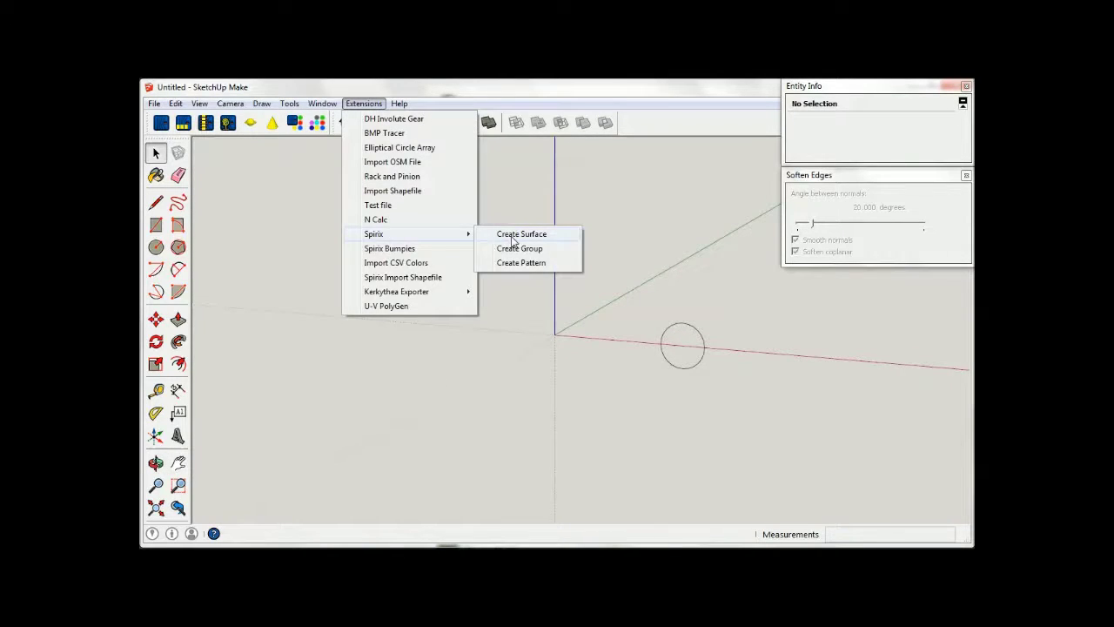
pyautogui.click(522, 234)
pyautogui.click(580, 415)
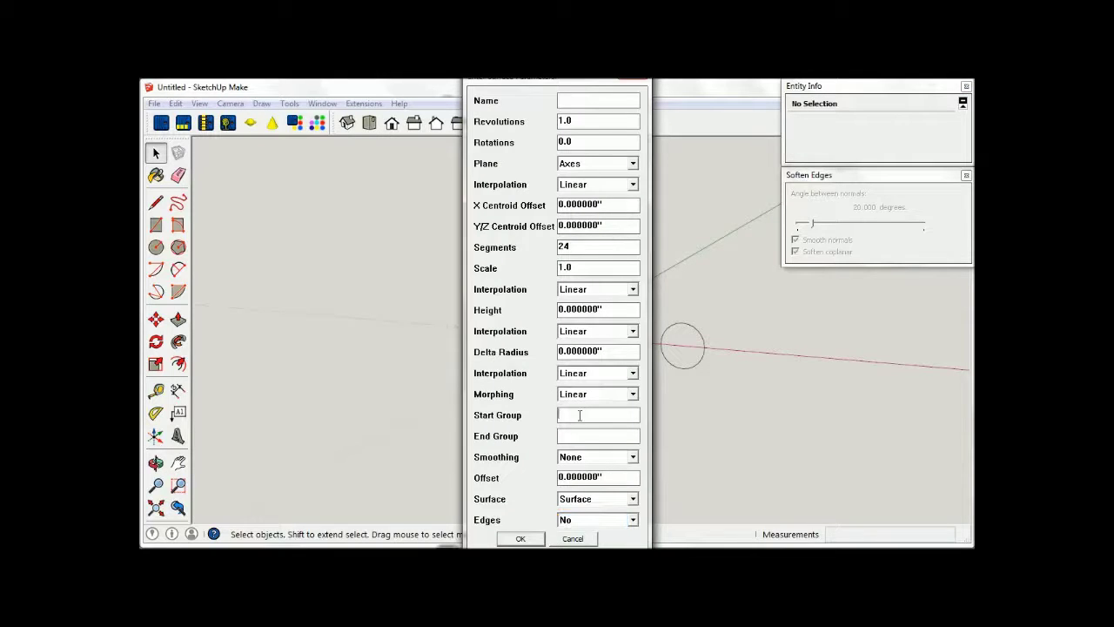
pyautogui.click(536, 540)
pyautogui.moveTo(566, 413); pyautogui.dragTo(497, 498, button='middle')
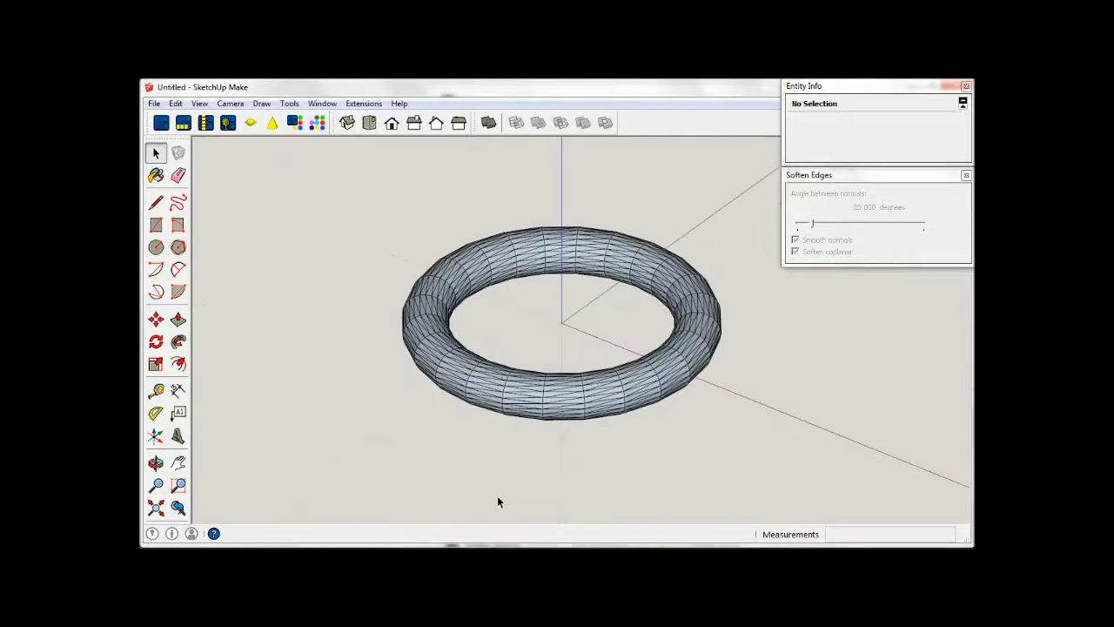
pyautogui.click(609, 398)
pyautogui.doubleClick(609, 398)
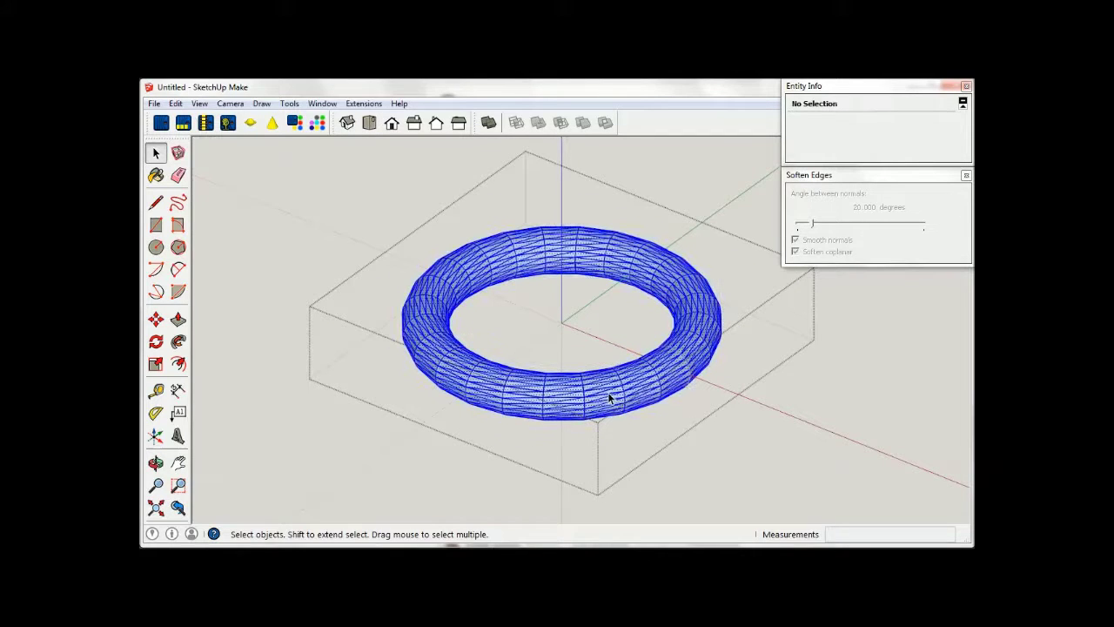
pyautogui.click(688, 451)
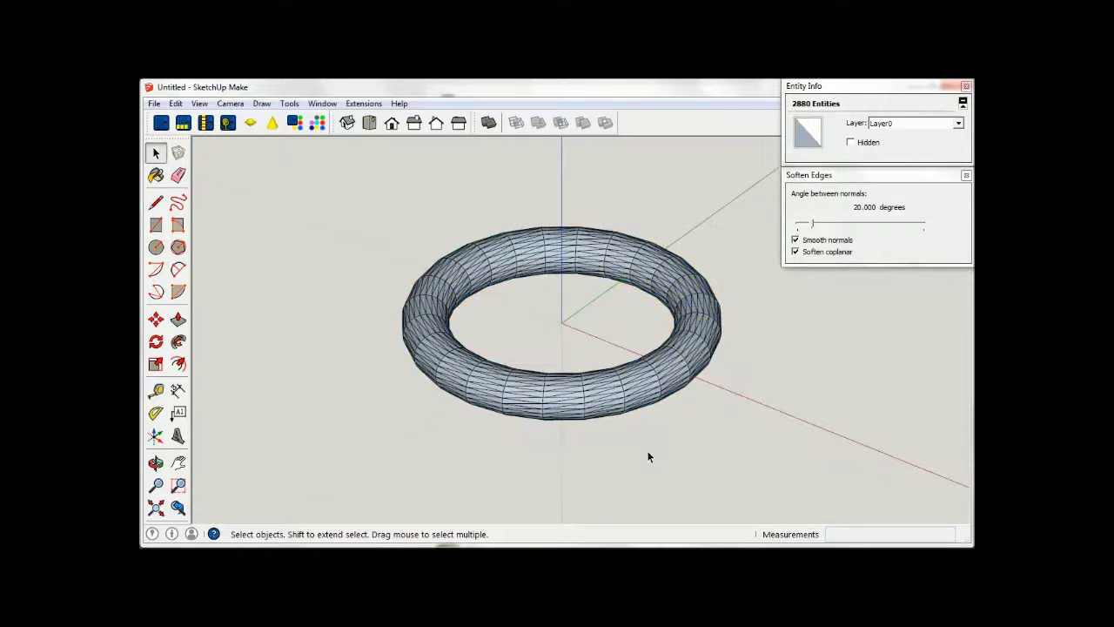
pyautogui.click(619, 384)
pyautogui.press('Delete')
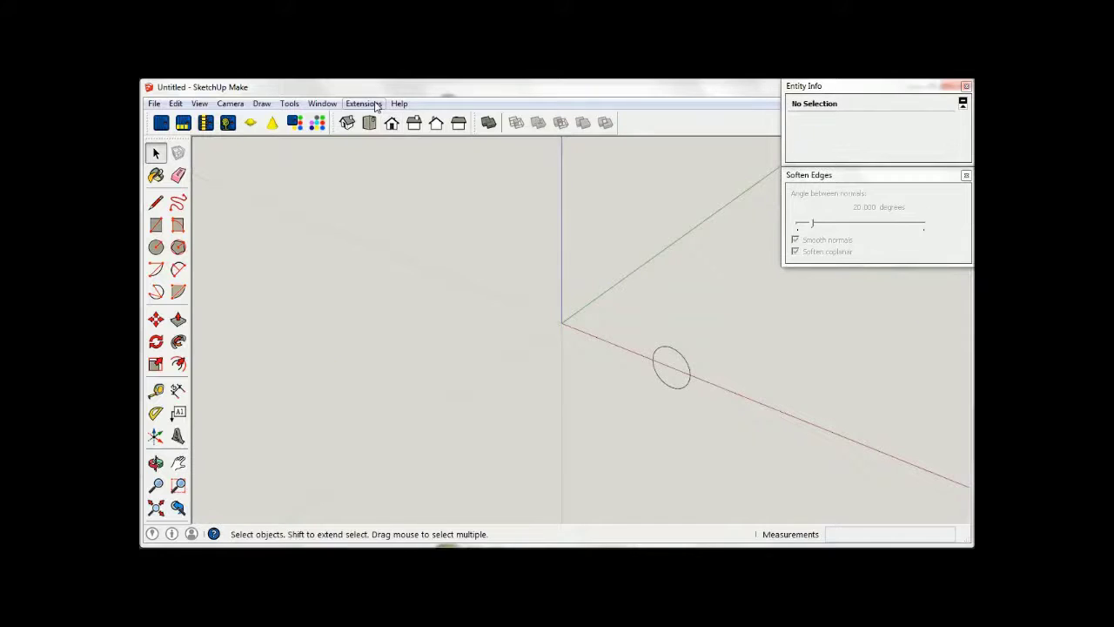
# - Generate a Spirix torus from A1 with Segments set to 192
pyautogui.click(364, 104)
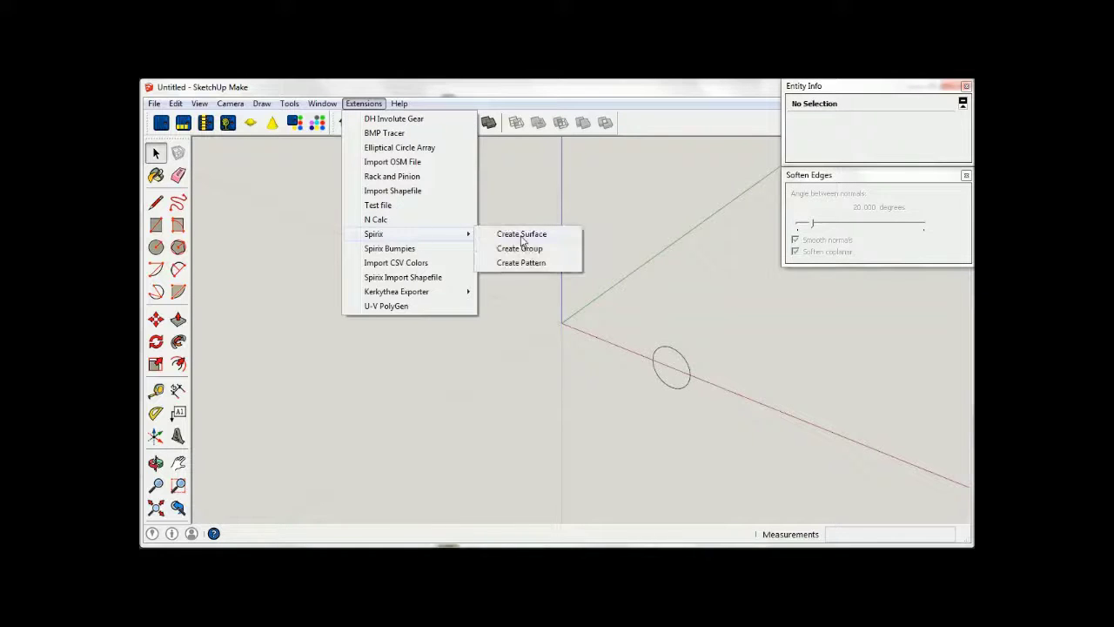
pyautogui.moveTo(374, 234)
pyautogui.click(519, 235)
pyautogui.doubleClick(578, 247)
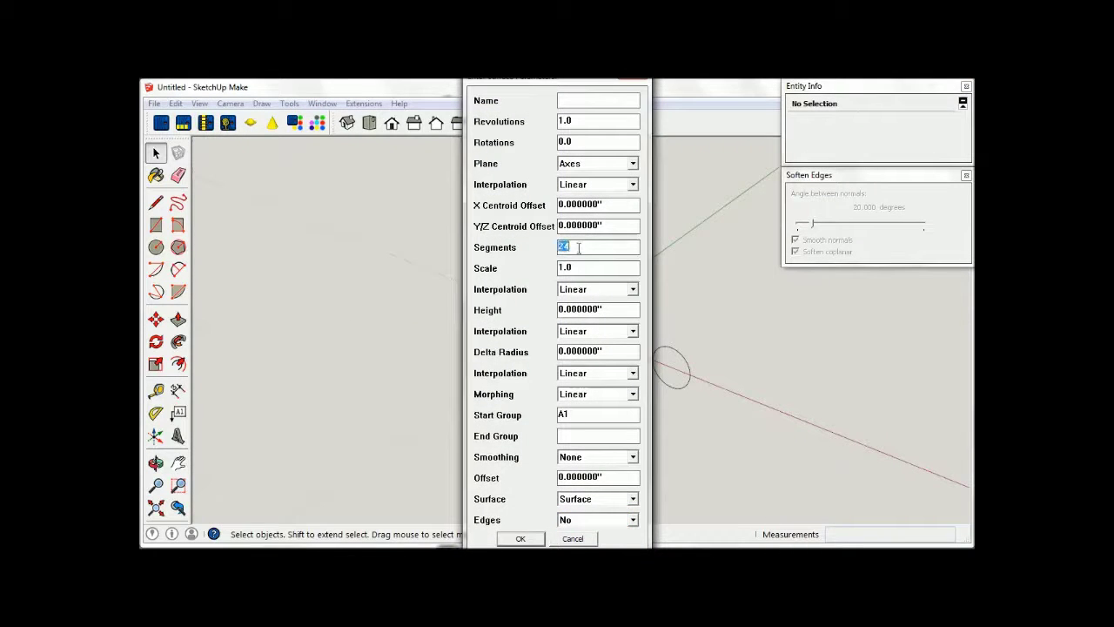
pyautogui.write('92')
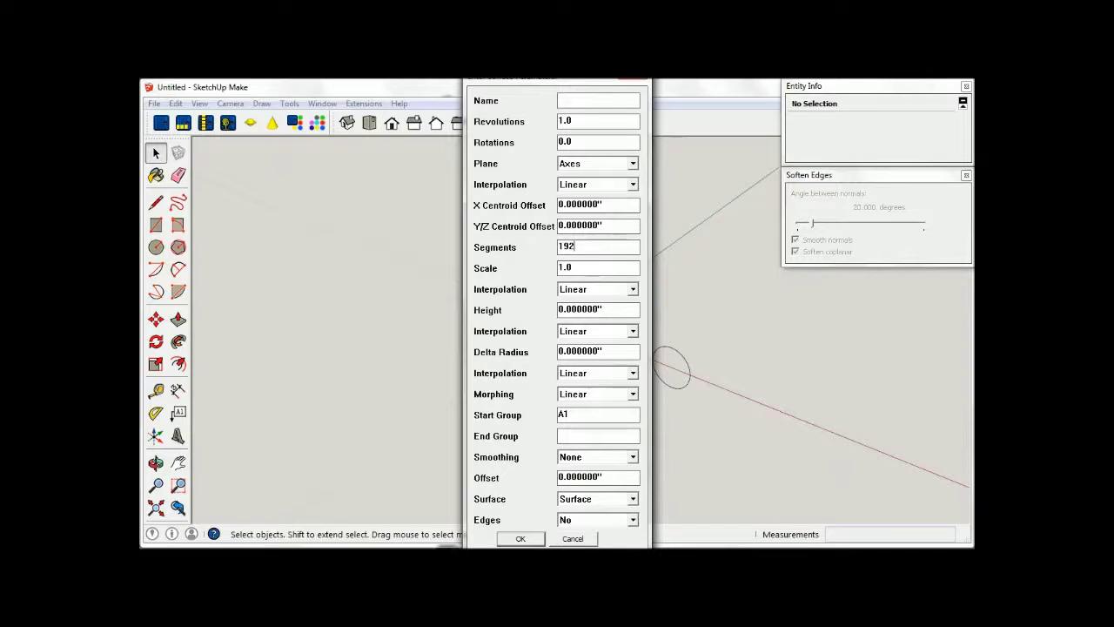
pyautogui.click(522, 539)
# - Smooth the whole torus by enabling Soften coplanar in Soften Edges
pyautogui.tripleClick(592, 388)
pyautogui.rightClick(619, 391)
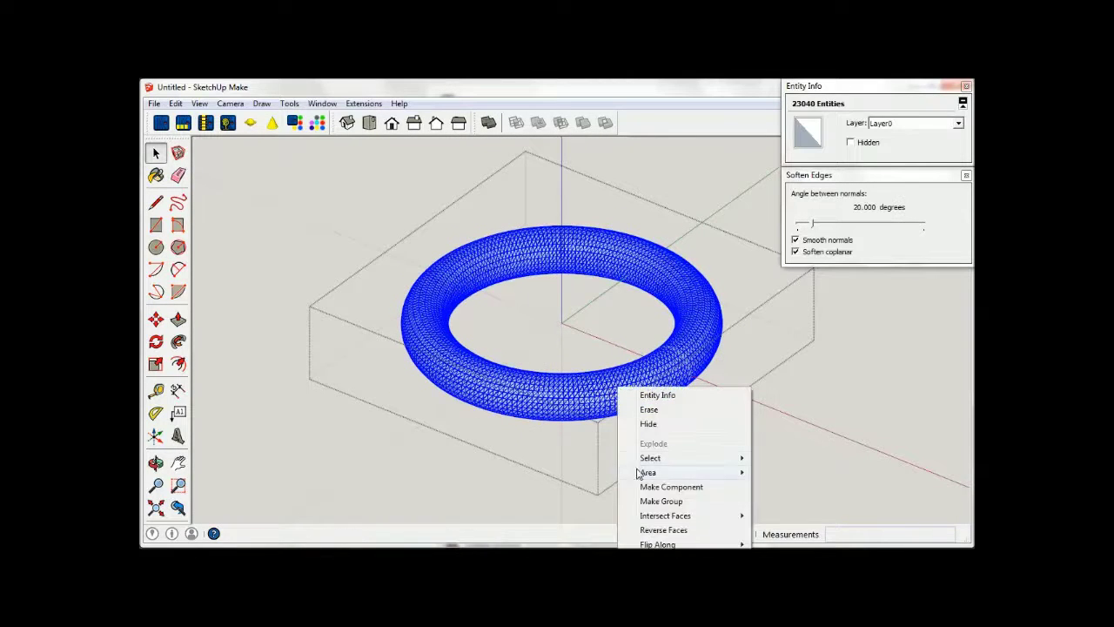
pyautogui.click(663, 530)
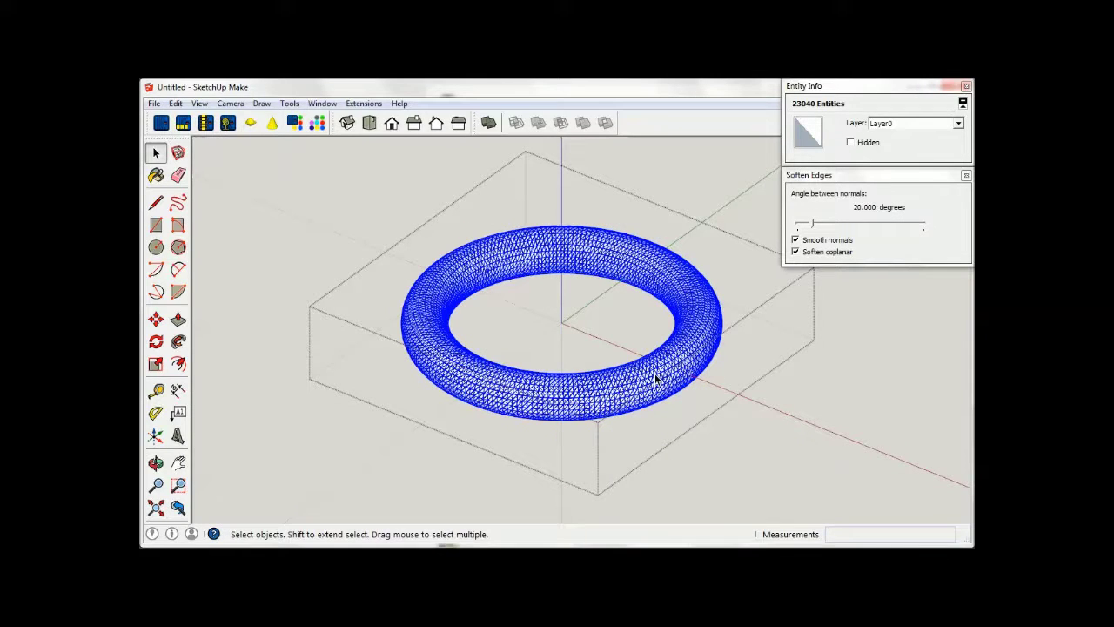
pyautogui.click(795, 252)
pyautogui.click(795, 251)
pyautogui.click(727, 425)
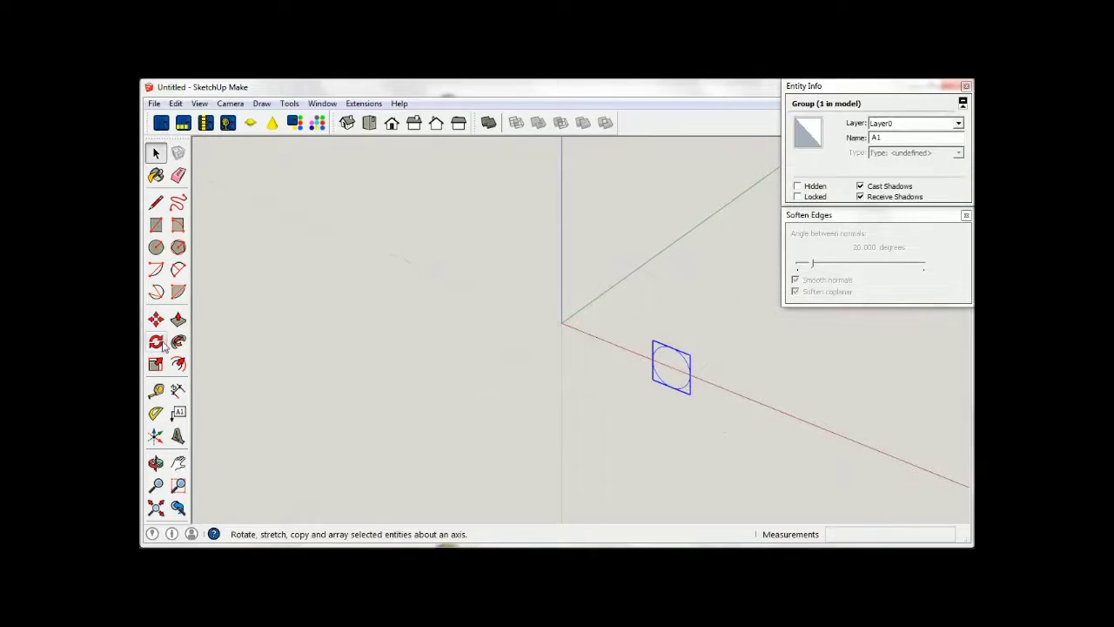
# - Rotate group A1 by 90 degrees so it lies flat along the red axis
pyautogui.click(156, 341)
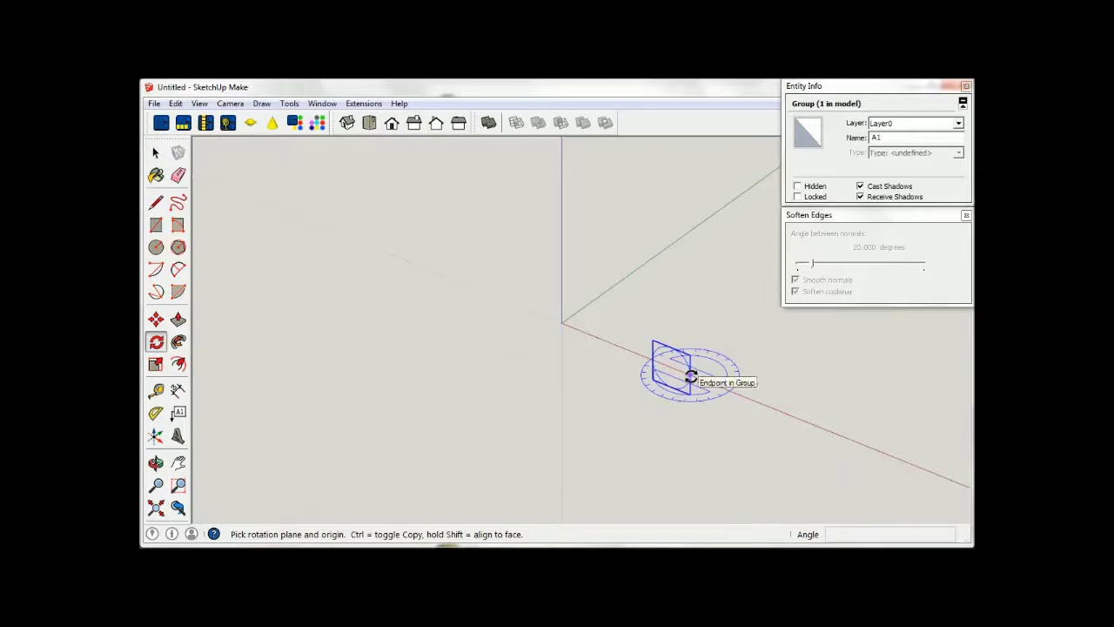
pyautogui.click(655, 365)
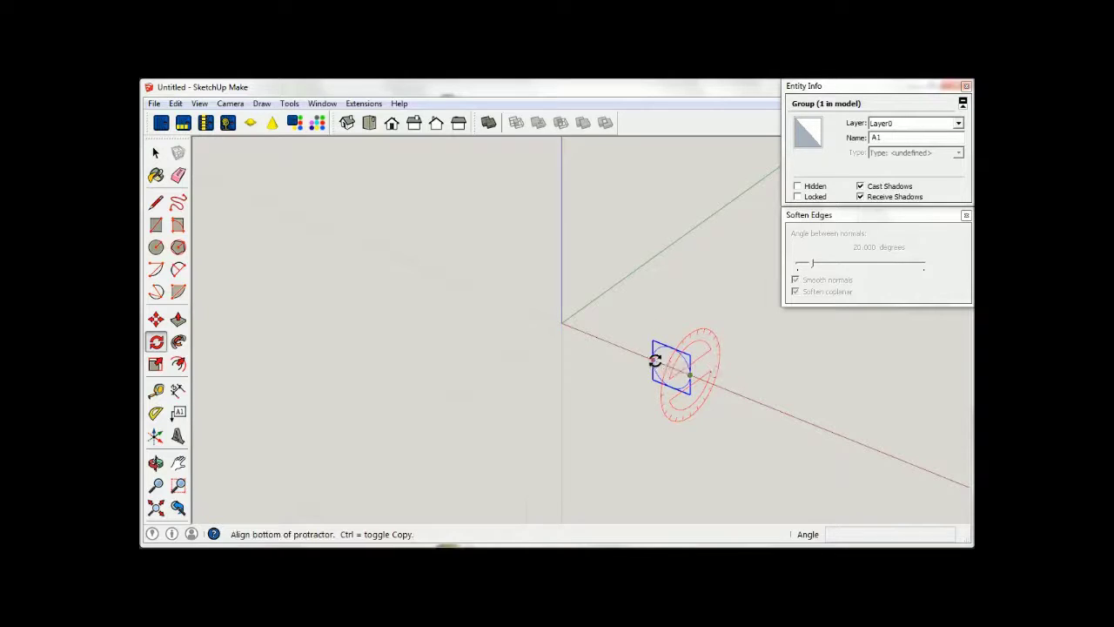
pyautogui.click(668, 291)
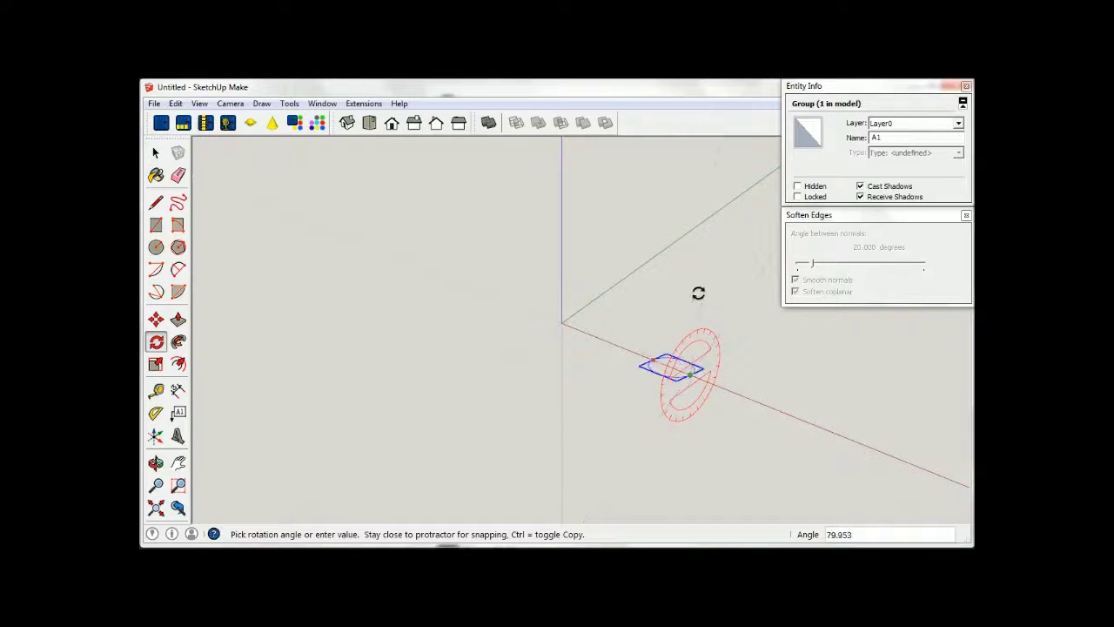
pyautogui.click(685, 299)
pyautogui.click(156, 153)
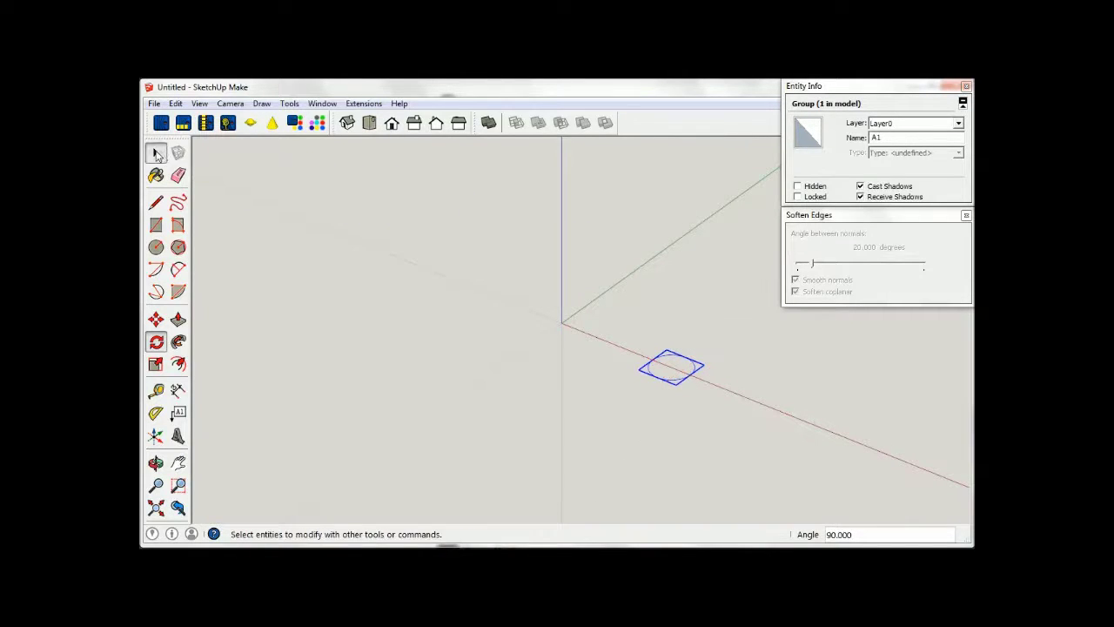
pyautogui.click(437, 267)
pyautogui.scroll(1, 762, 351)
pyautogui.scroll(2, 773, 349)
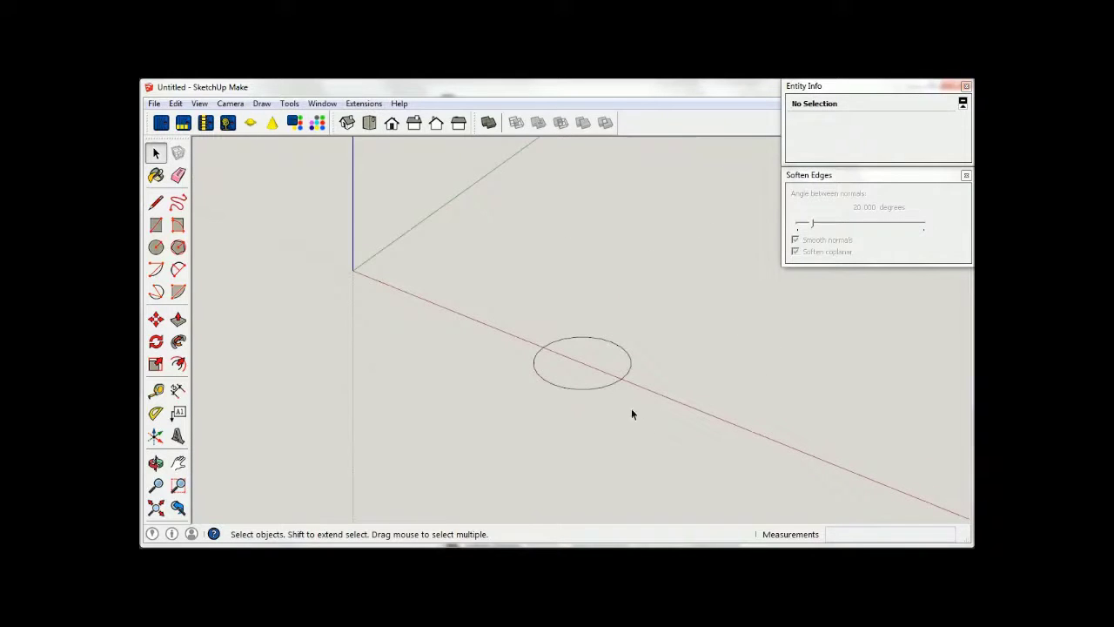
# - Generate a straight Spirix surface with 1 revolution and height 100
pyautogui.click(364, 104)
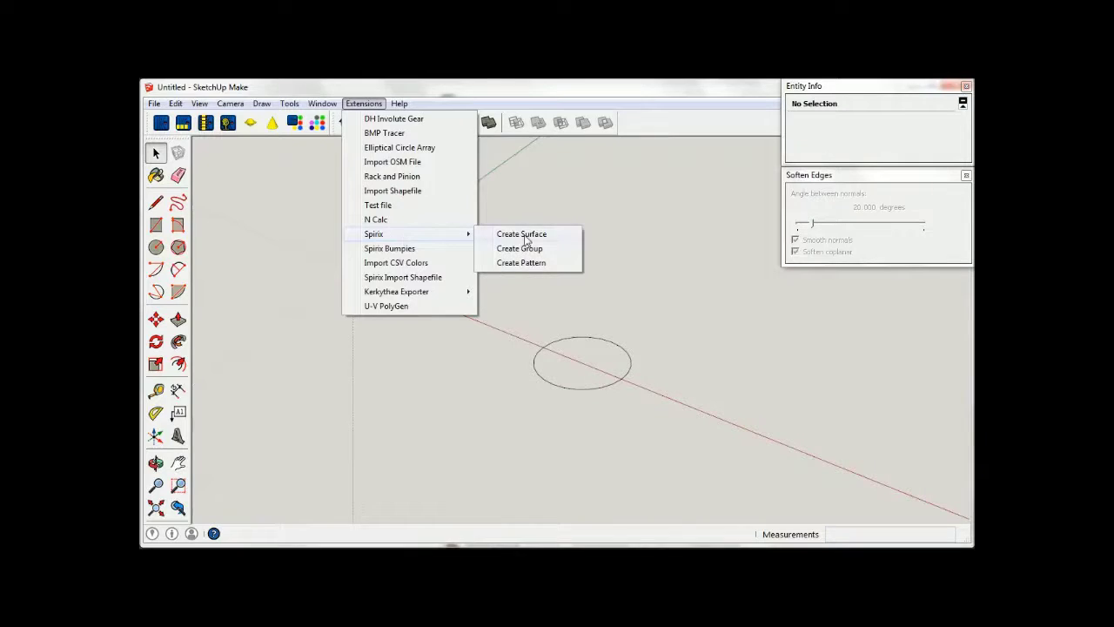
pyautogui.moveTo(409, 233)
pyautogui.click(526, 235)
pyautogui.doubleClick(588, 122)
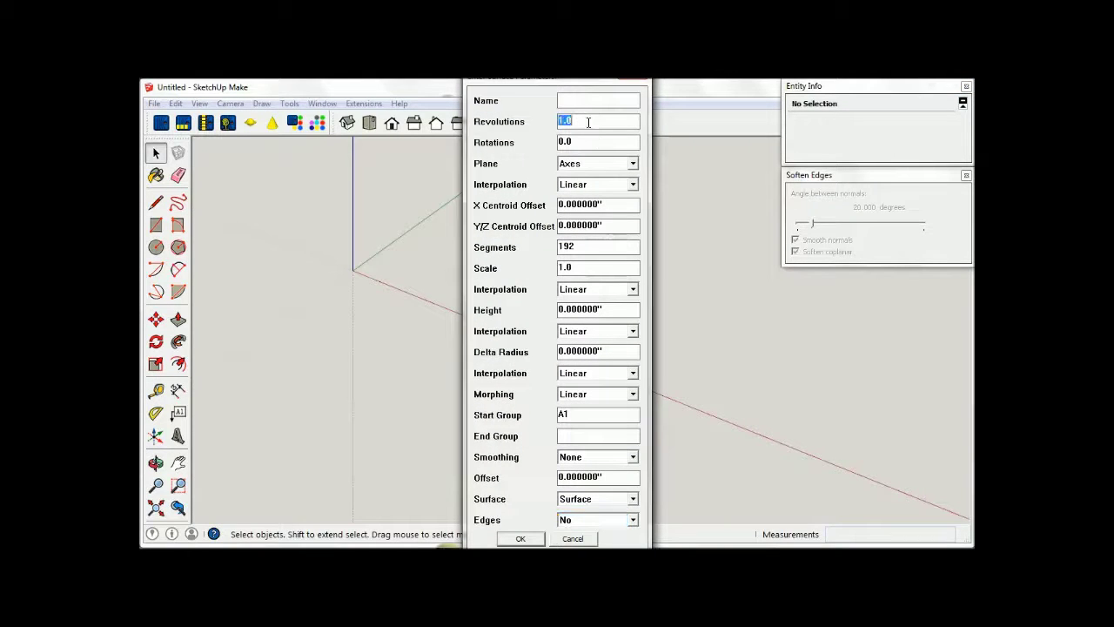
pyautogui.write('0')
pyautogui.press('Tab')
pyautogui.press('Tab')
pyautogui.press('Tab')
pyautogui.press('Tab')
pyautogui.write('1')
pyautogui.press('Tab')
pyautogui.press('Tab')
pyautogui.press('Tab')
pyautogui.hotkey('shift', 'Tab')
pyautogui.hotkey('shift', 'Tab')
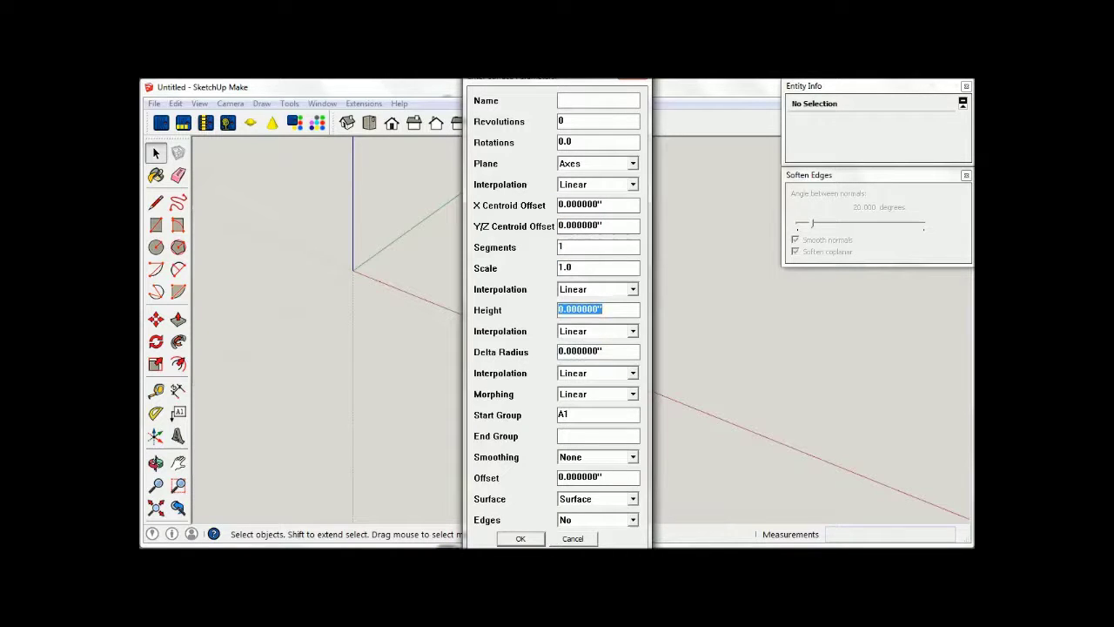
pyautogui.write('100')
pyautogui.press('Tab')
pyautogui.press('Tab')
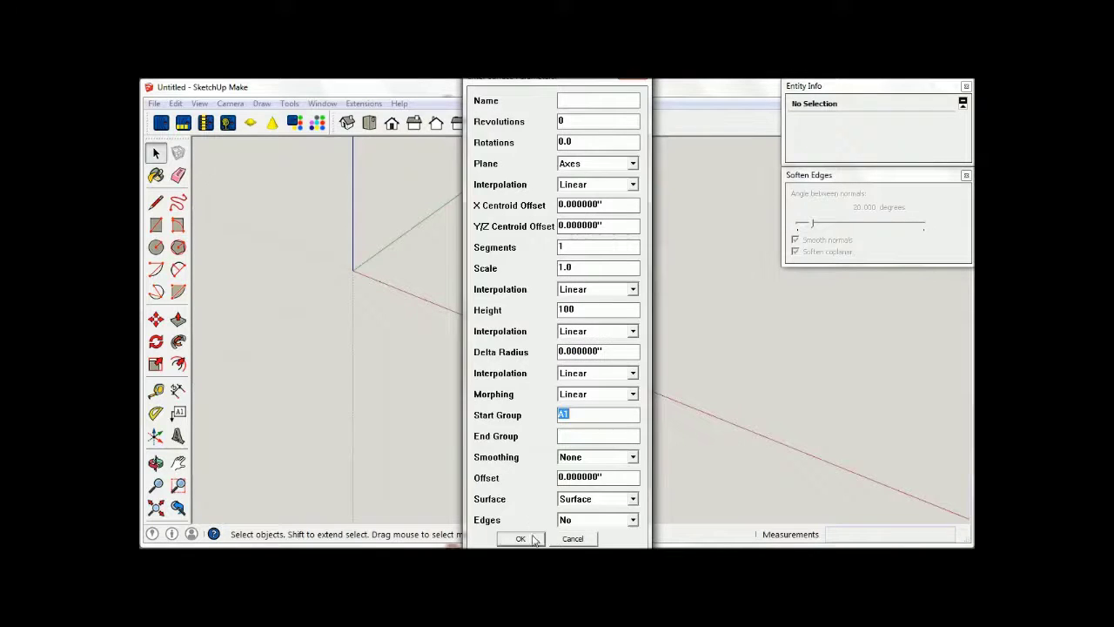
pyautogui.click(521, 538)
# - Zoom out to inspect the cylinder, then undo it
pyautogui.scroll(-1, 570, 455)
pyautogui.scroll(-2, 571, 465)
pyautogui.scroll(-2, 570, 468)
pyautogui.scroll(1, 570, 468)
pyautogui.scroll(-1, 570, 468)
pyautogui.hotkey('ctrl', 'z')
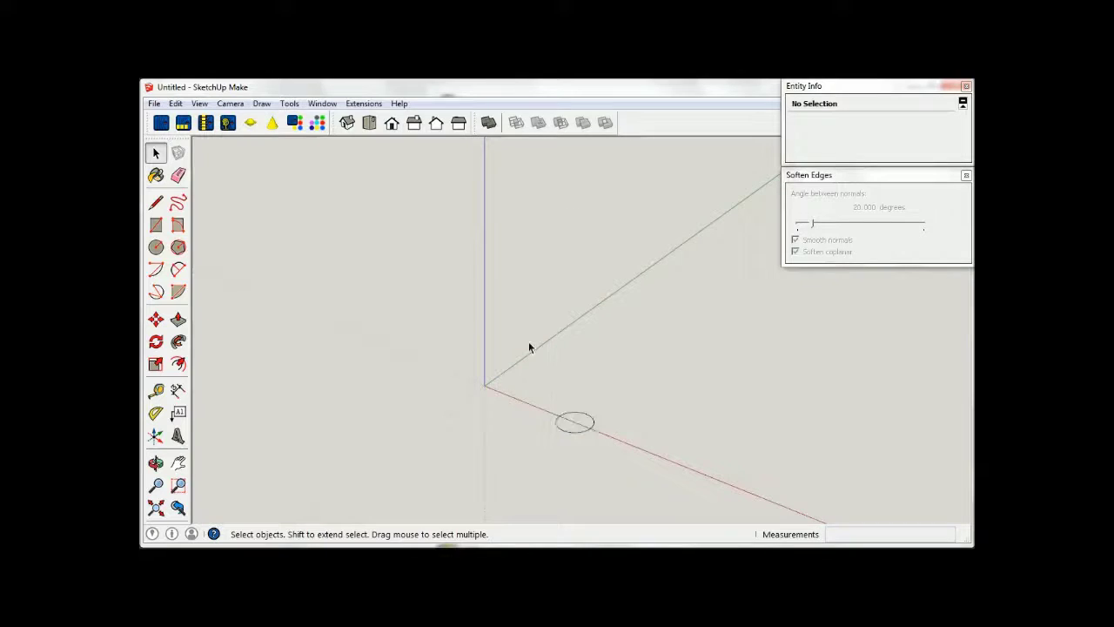
pyautogui.click(364, 104)
pyautogui.moveTo(383, 233)
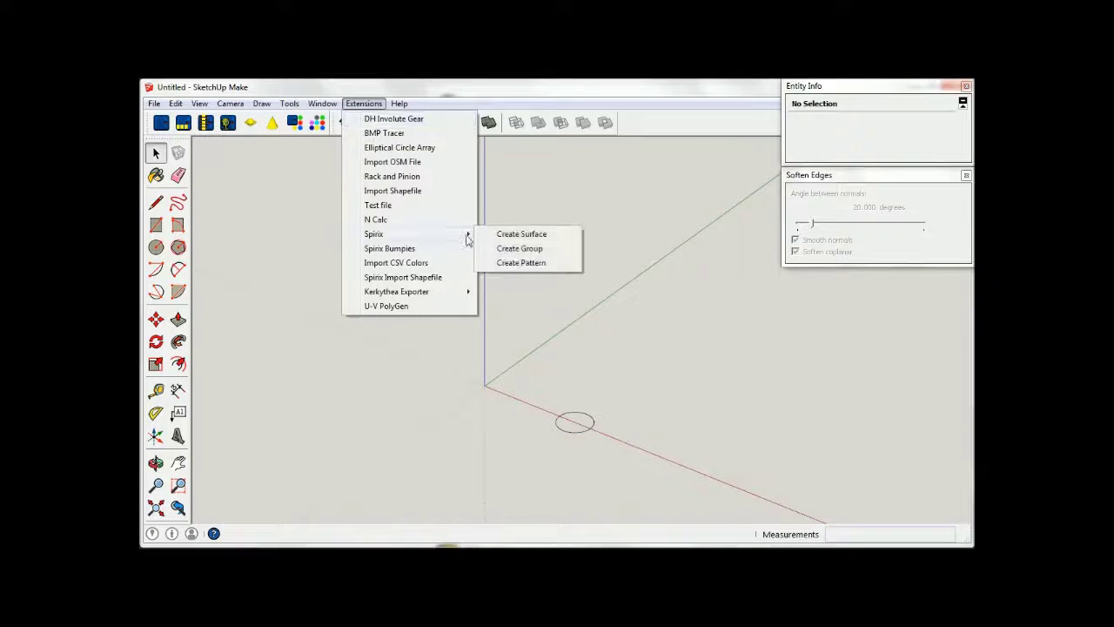
# - Generate a cone with Spirix Scale 0, then undo it
pyautogui.click(513, 239)
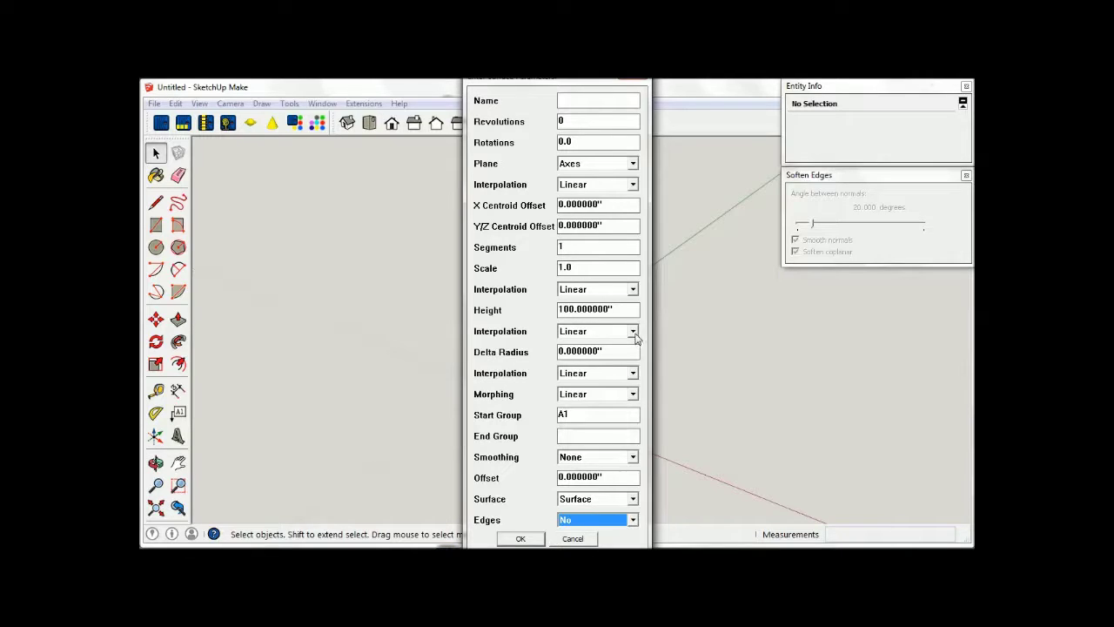
pyautogui.moveTo(592, 271); pyautogui.dragTo(542, 275)
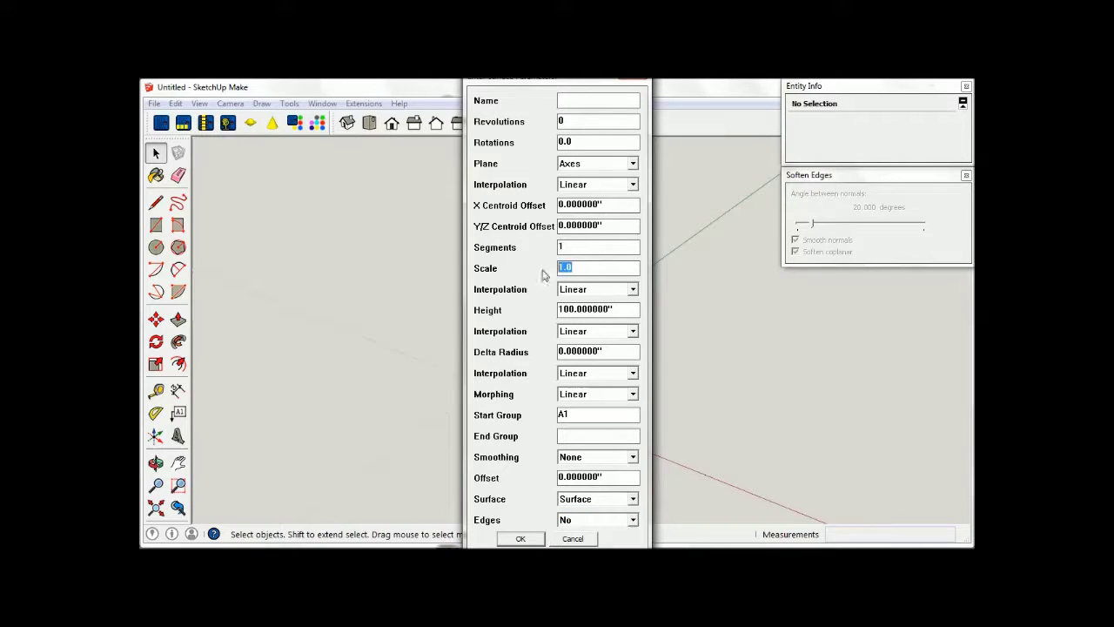
pyautogui.write('0')
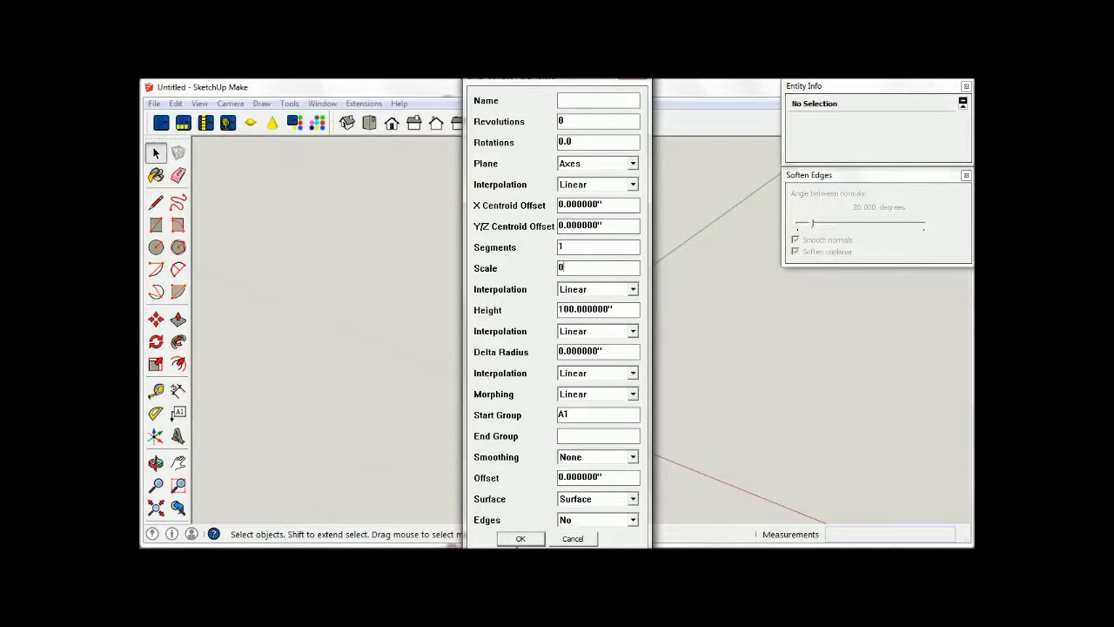
pyautogui.click(520, 539)
pyautogui.hotkey('ctrl', 'z')
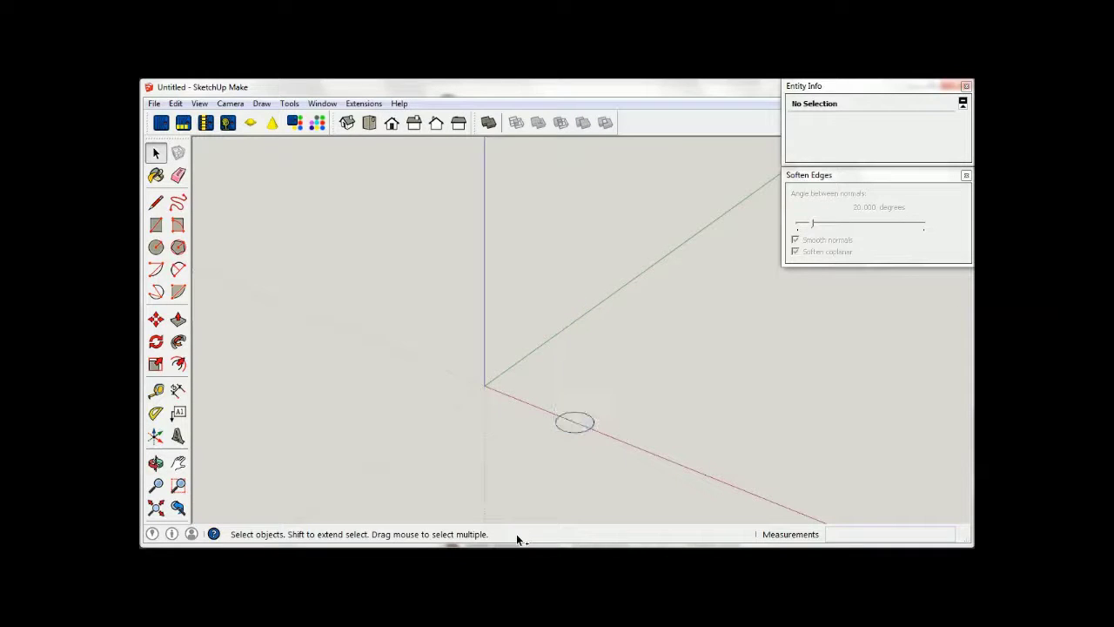
# - Generate a tapered column with Scale .5 and Sine scale interpolation
pyautogui.click(364, 103)
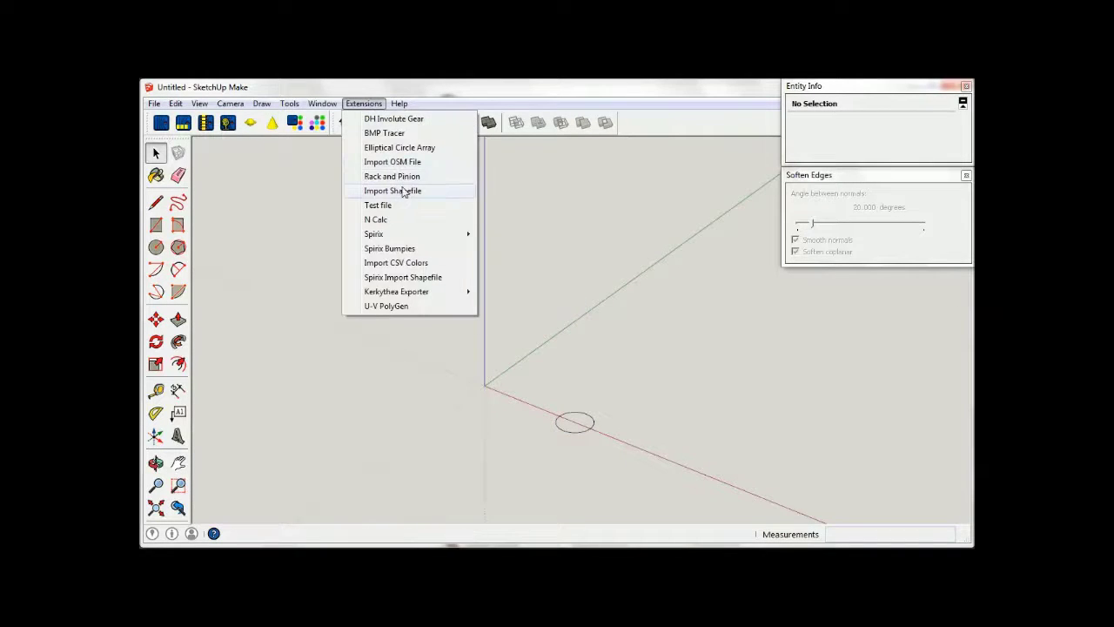
pyautogui.moveTo(375, 233)
pyautogui.click(539, 235)
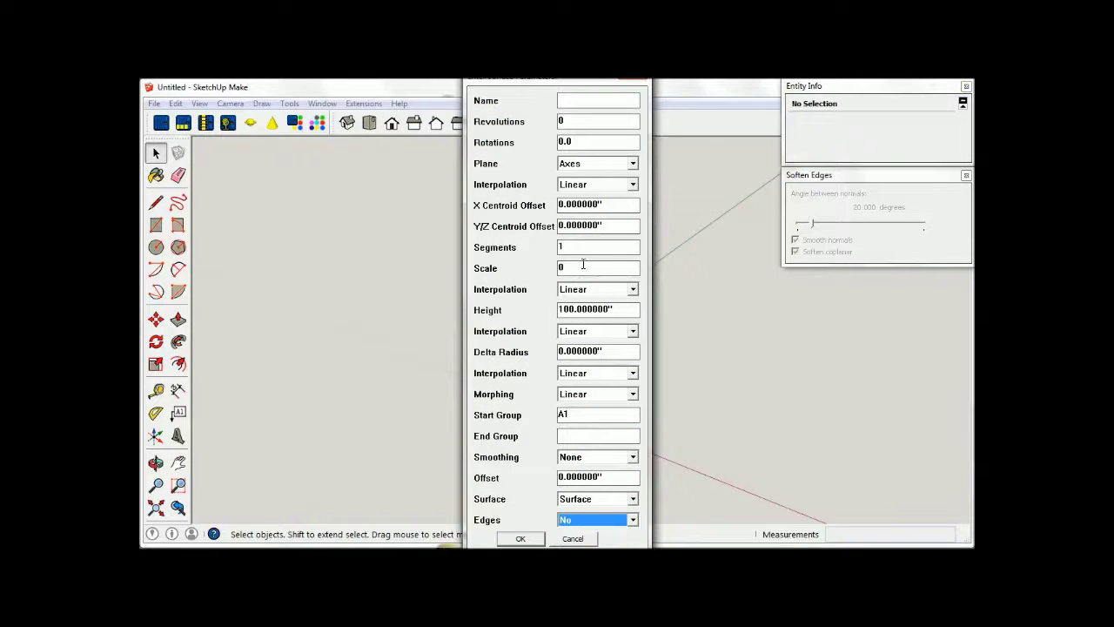
pyautogui.doubleClick(583, 266)
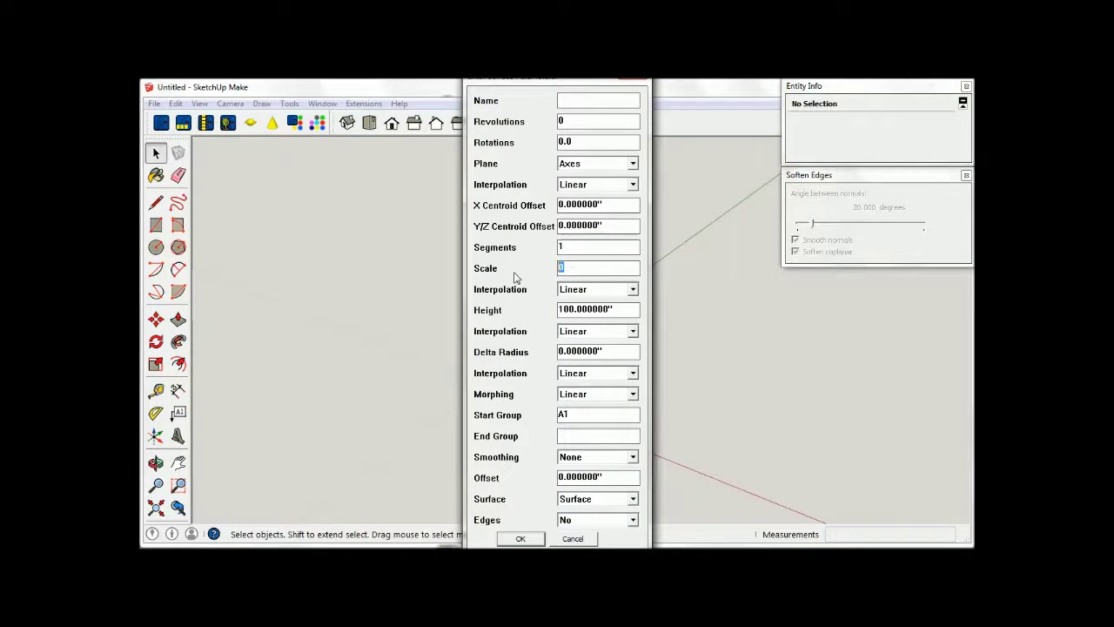
pyautogui.write('5')
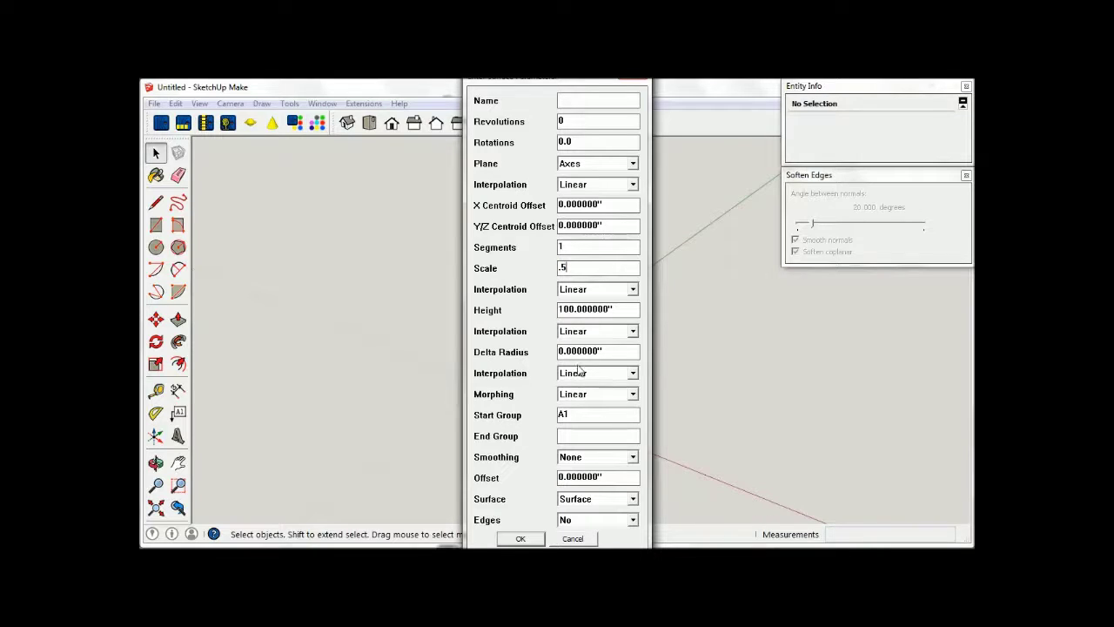
pyautogui.click(633, 289)
pyautogui.click(583, 311)
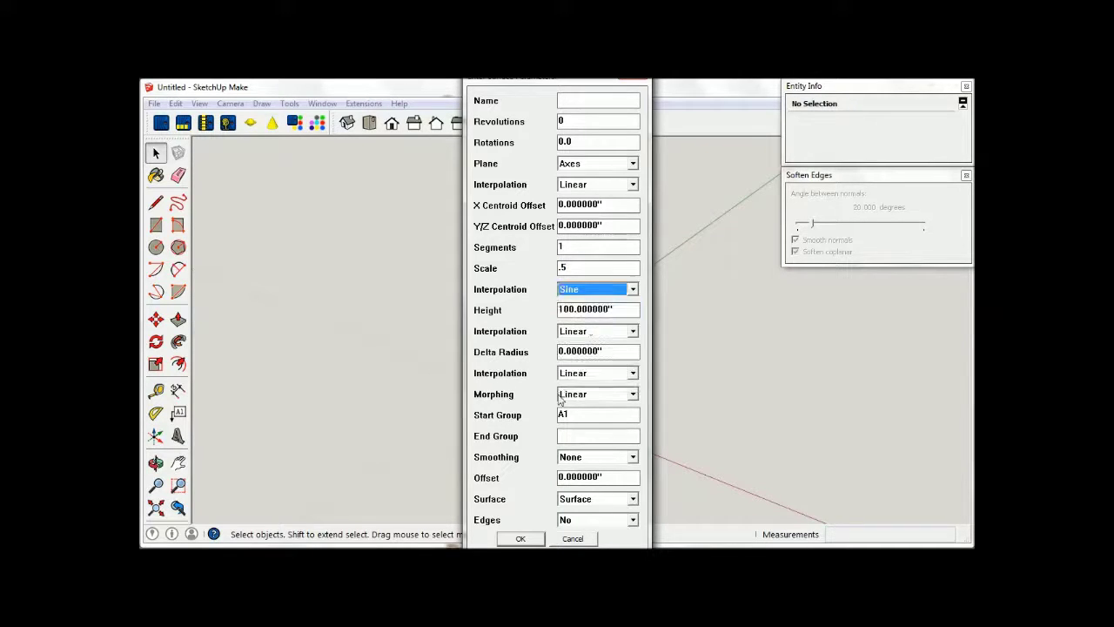
pyautogui.click(526, 539)
# - Orbit around the tapered column to inspect it, then undo it
pyautogui.moveTo(547, 501); pyautogui.dragTo(639, 395, button='middle')
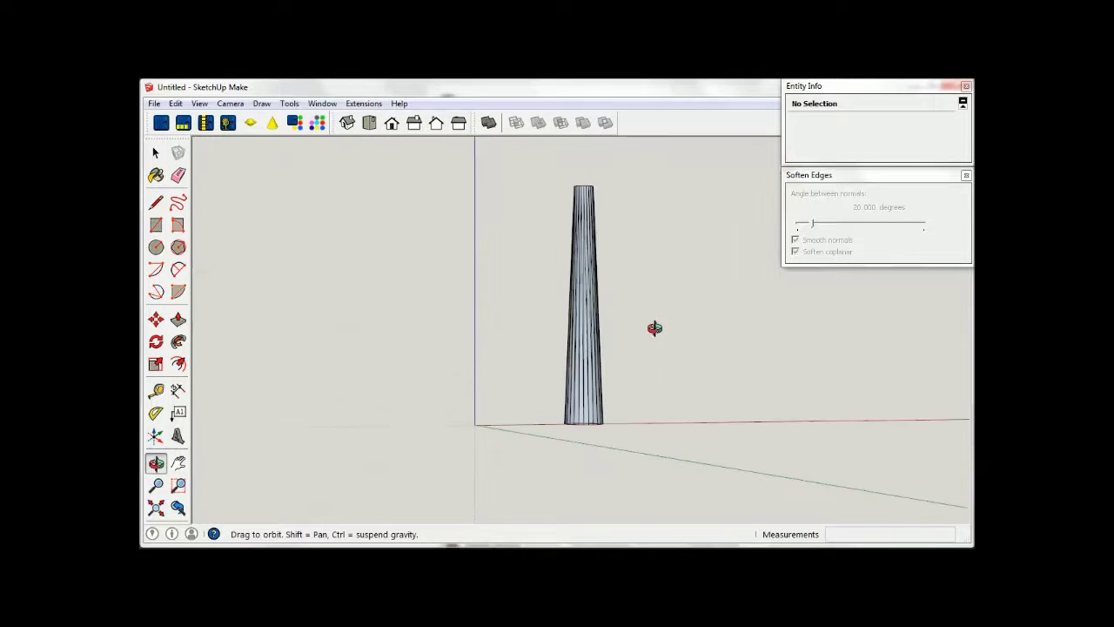
pyautogui.scroll(2, 600, 273)
pyautogui.scroll(-1, 599, 274)
pyautogui.scroll(-1, 578, 336)
pyautogui.scroll(1, 535, 431)
pyautogui.hotkey('ctrl', 'z')
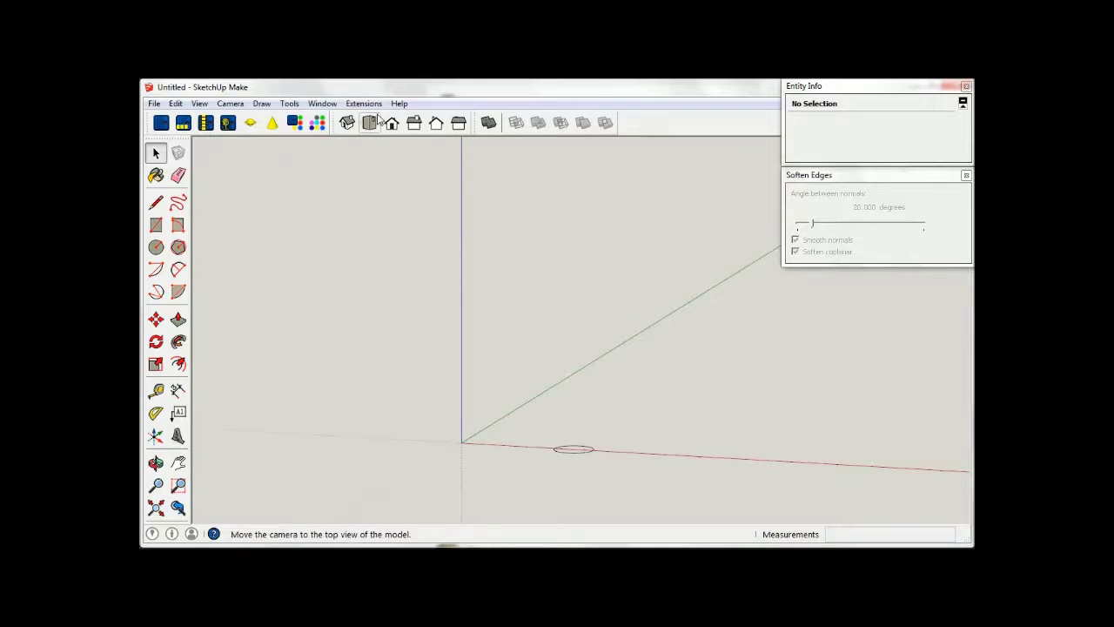
# - Generate a 96-segment tapered Spirix tower from A1
pyautogui.click(364, 104)
pyautogui.moveTo(374, 234)
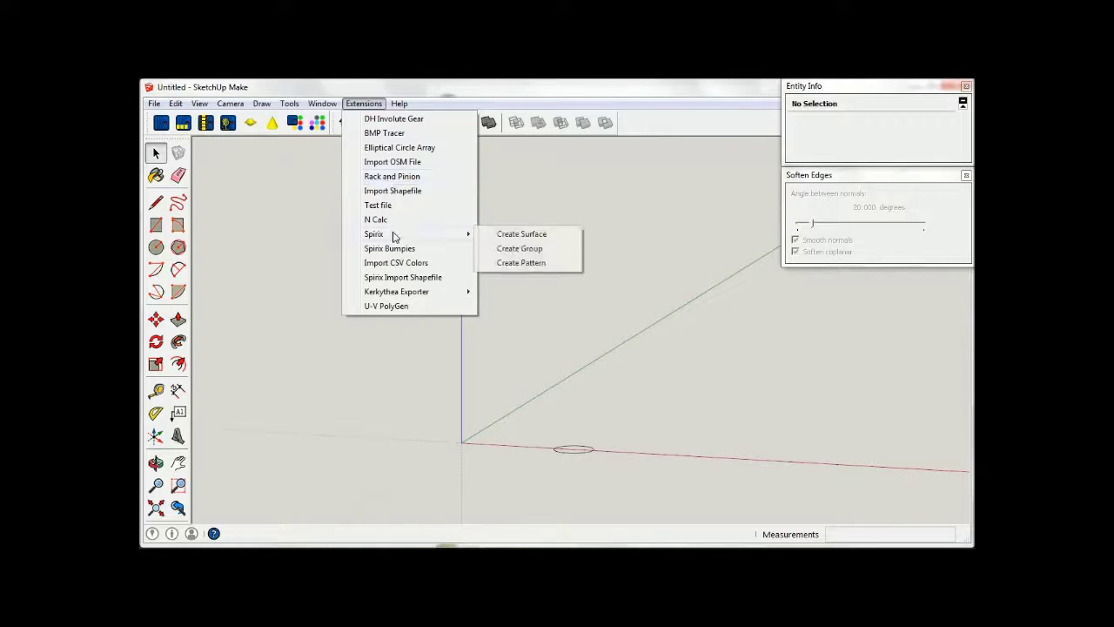
pyautogui.click(505, 237)
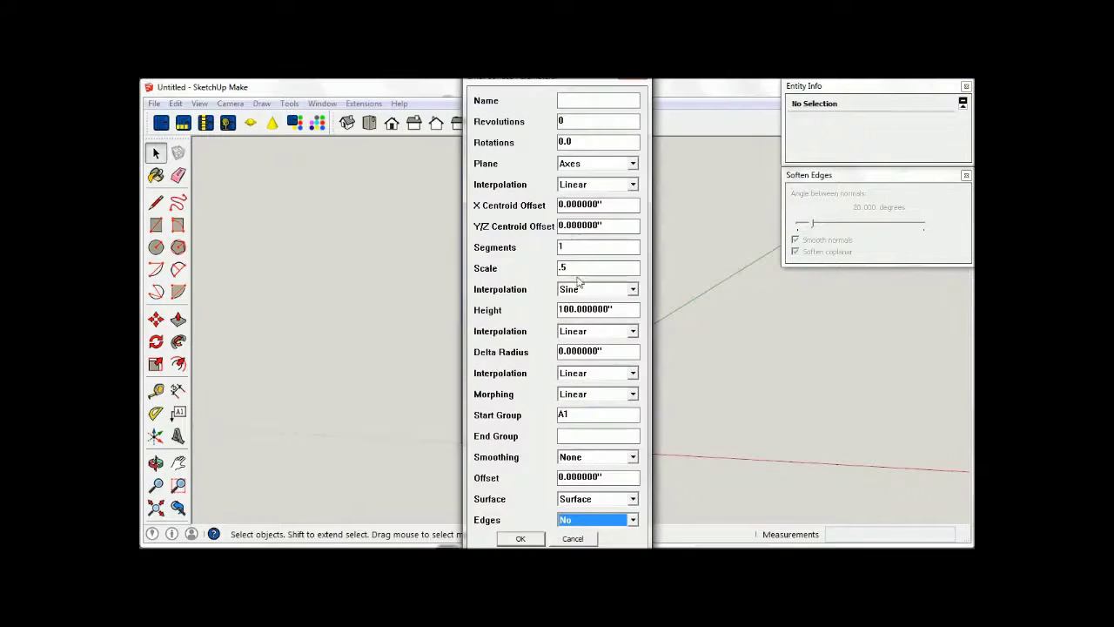
pyautogui.doubleClick(582, 246)
pyautogui.write('96')
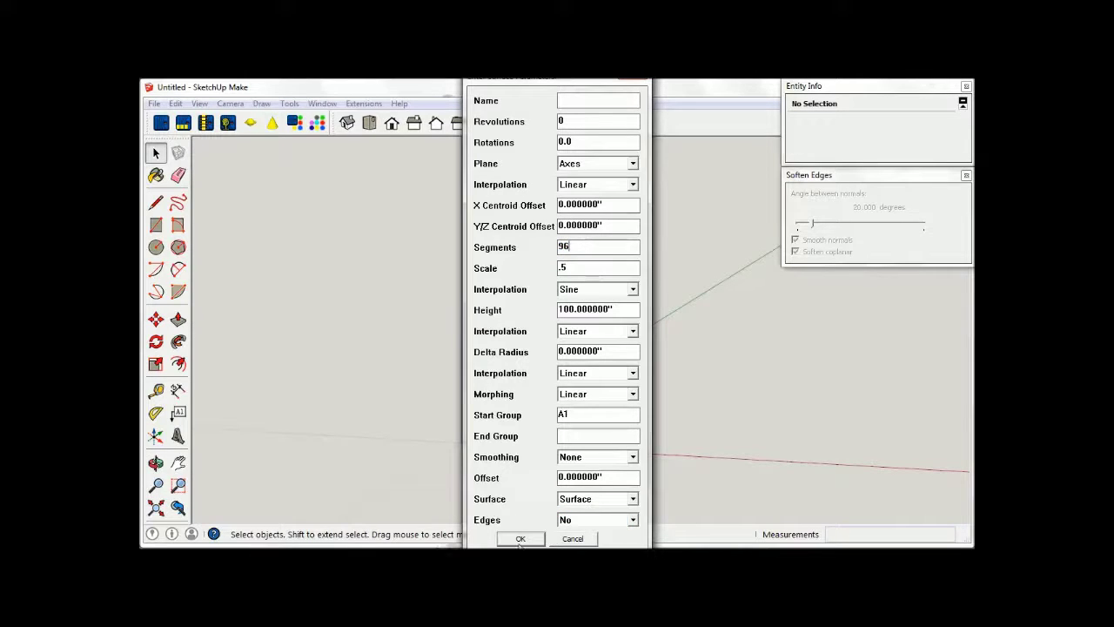
pyautogui.click(519, 541)
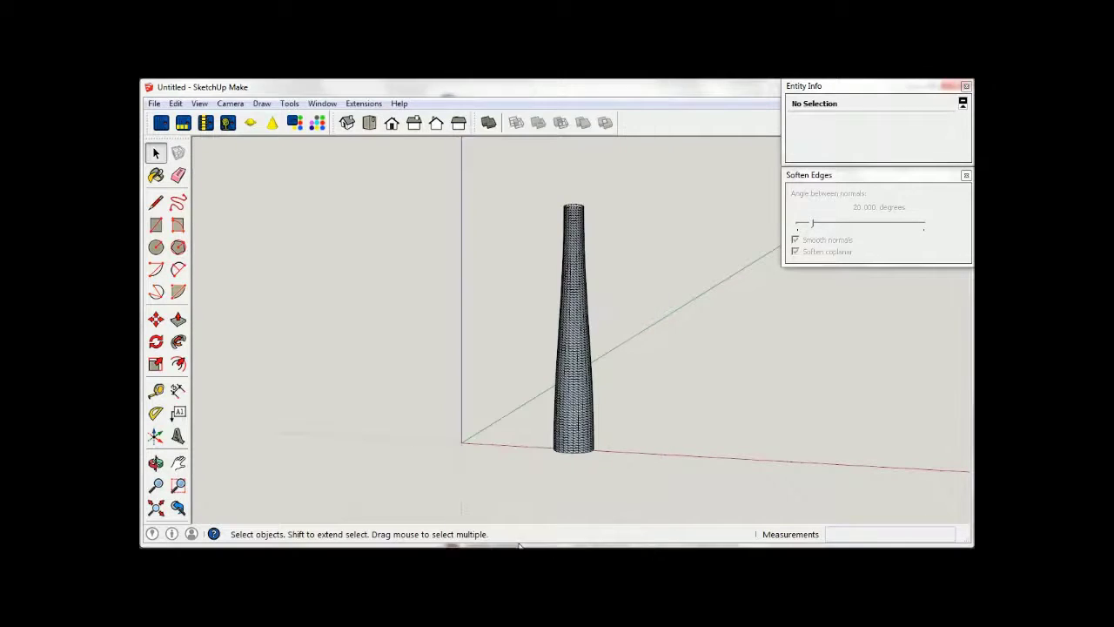
pyautogui.moveTo(559, 445); pyautogui.dragTo(554, 476, button='middle')
pyautogui.scroll(2, 572, 397)
pyautogui.scroll(2, 572, 397)
pyautogui.scroll(-2, 589, 348)
# - Reverse the tower's faces and smooth its surface
pyautogui.click(580, 323)
pyautogui.rightClick(580, 323)
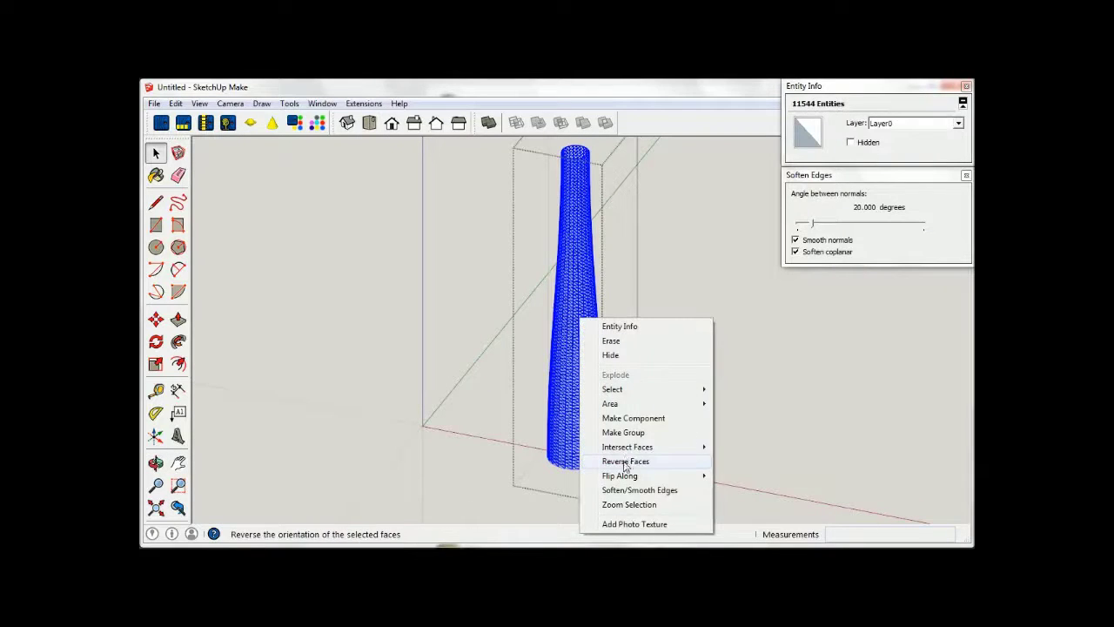
pyautogui.click(626, 461)
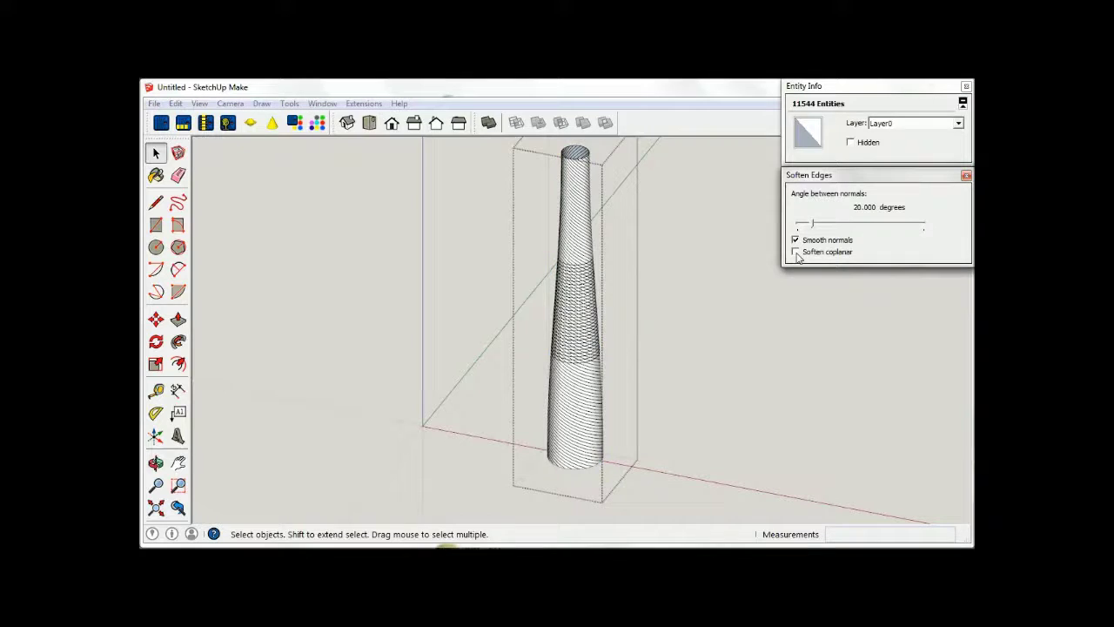
pyautogui.click(675, 384)
pyautogui.moveTo(675, 384)
pyautogui.mouseDown(button='middle')
pyautogui.moveTo(687, 281)
pyautogui.moveTo(619, 199)
pyautogui.moveTo(654, 322)
pyautogui.moveTo(636, 176)
pyautogui.moveTo(589, 401)
pyautogui.mouseUp(button='middle')
pyautogui.click(589, 401)
# - Copy the A1 circle group further along the red axis
pyautogui.moveTo(601, 455); pyautogui.dragTo(478, 418)
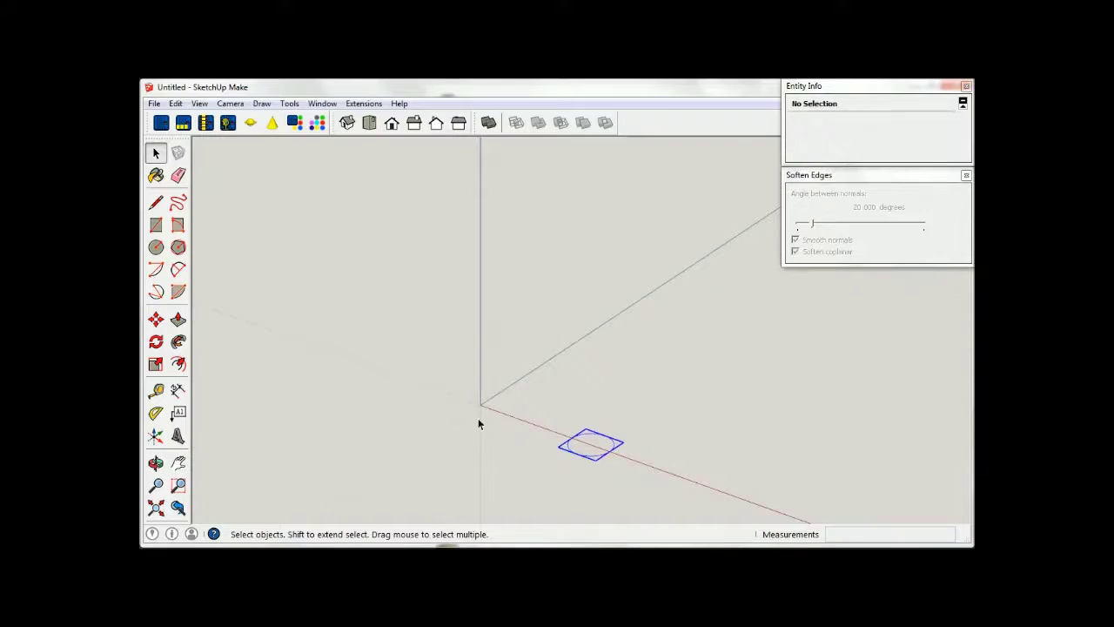
pyautogui.click(156, 321)
pyautogui.click(322, 331)
pyautogui.press('ctrl')
pyautogui.click(399, 369)
# - Rename the copied group to A2 in Entity Info
pyautogui.click(157, 154)
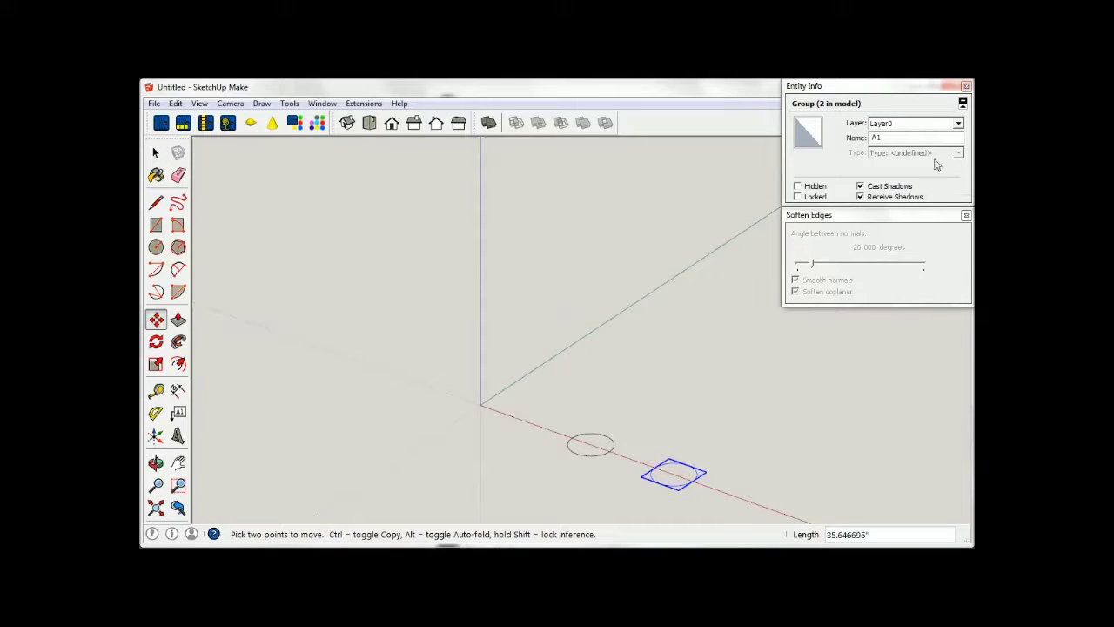
pyautogui.click(913, 140)
pyautogui.press('BackSpace')
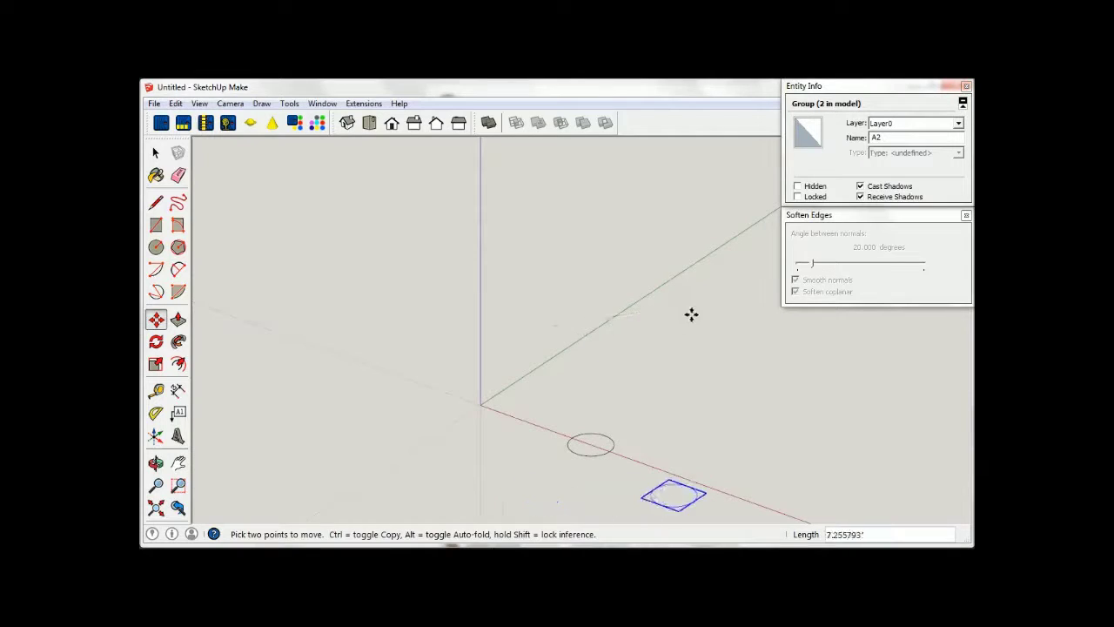
pyautogui.press('Escape')
# - Stretch group A2 by 2.71 along the green axis into an ellipse
pyautogui.click(156, 364)
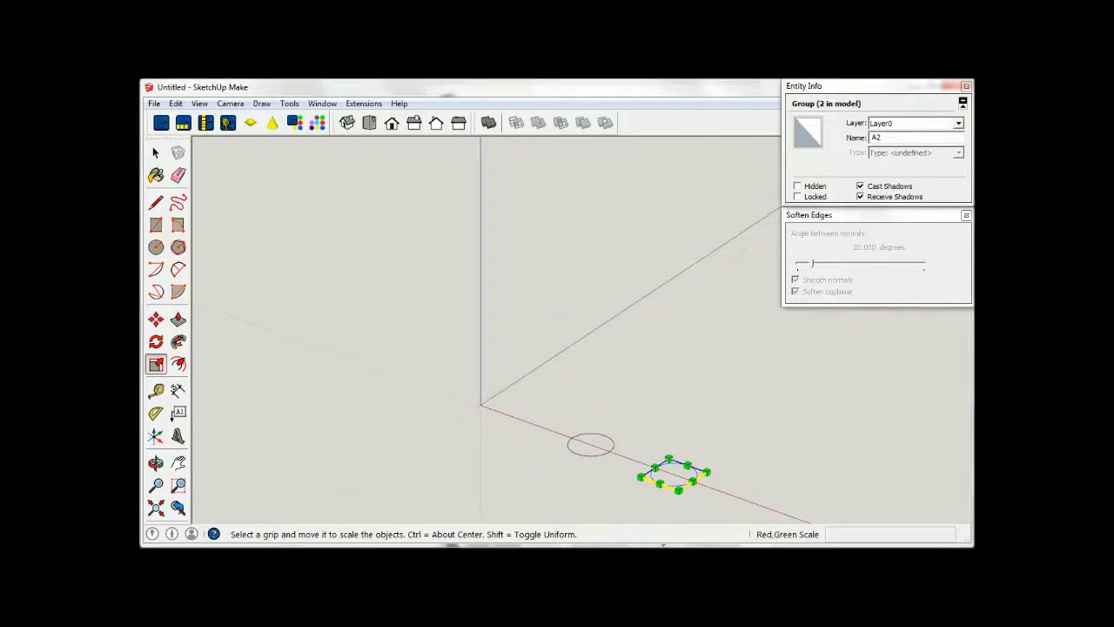
pyautogui.click(689, 479)
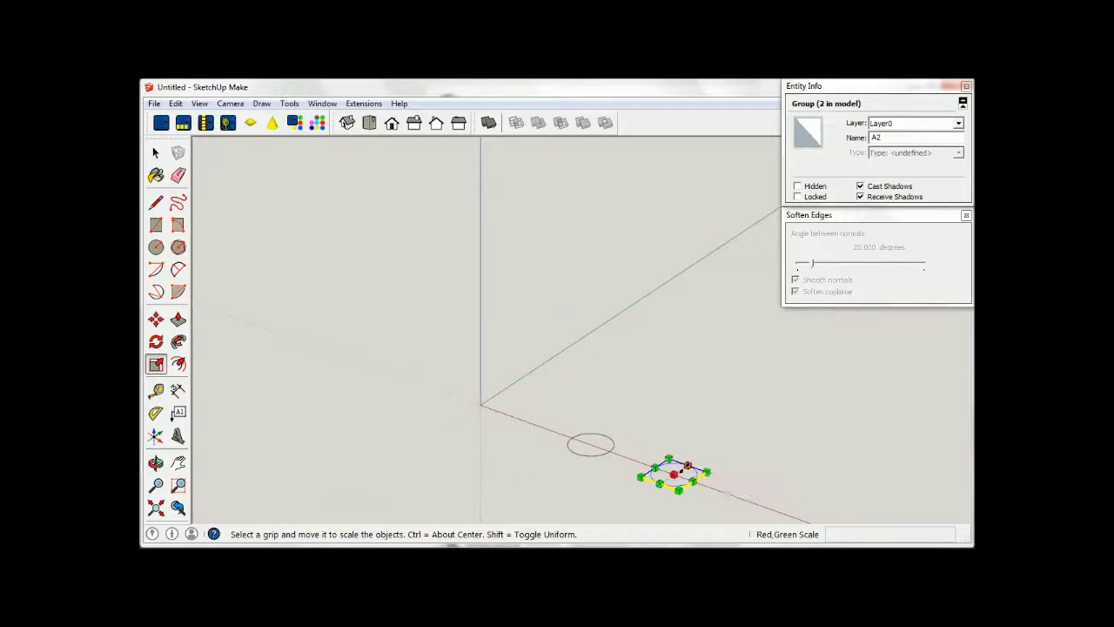
pyautogui.click(701, 448)
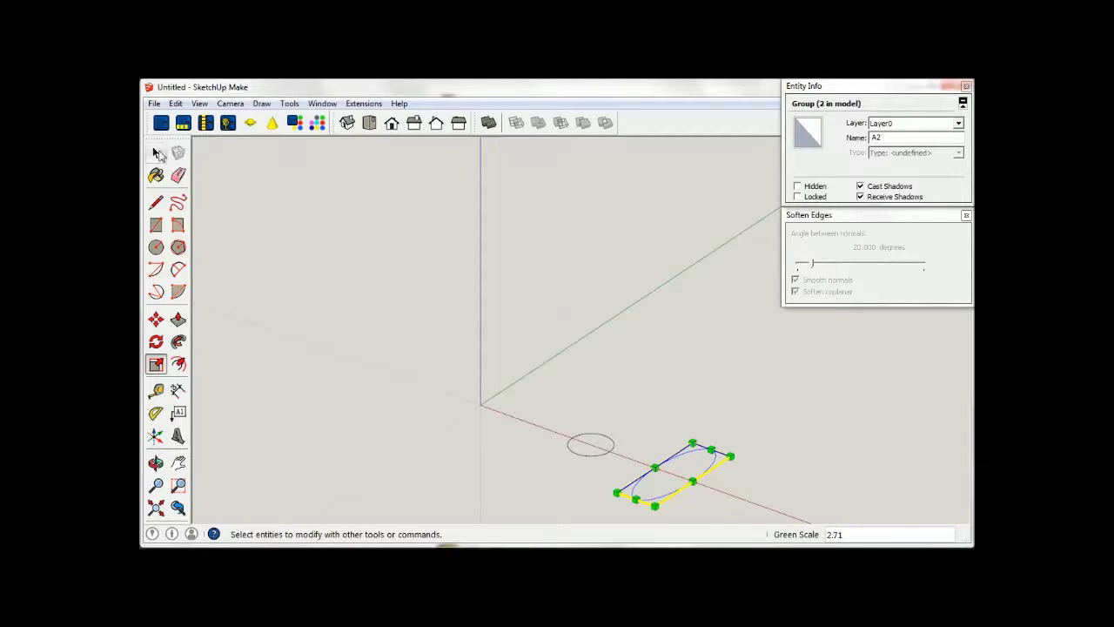
pyautogui.click(156, 152)
pyautogui.click(323, 214)
pyautogui.click(364, 103)
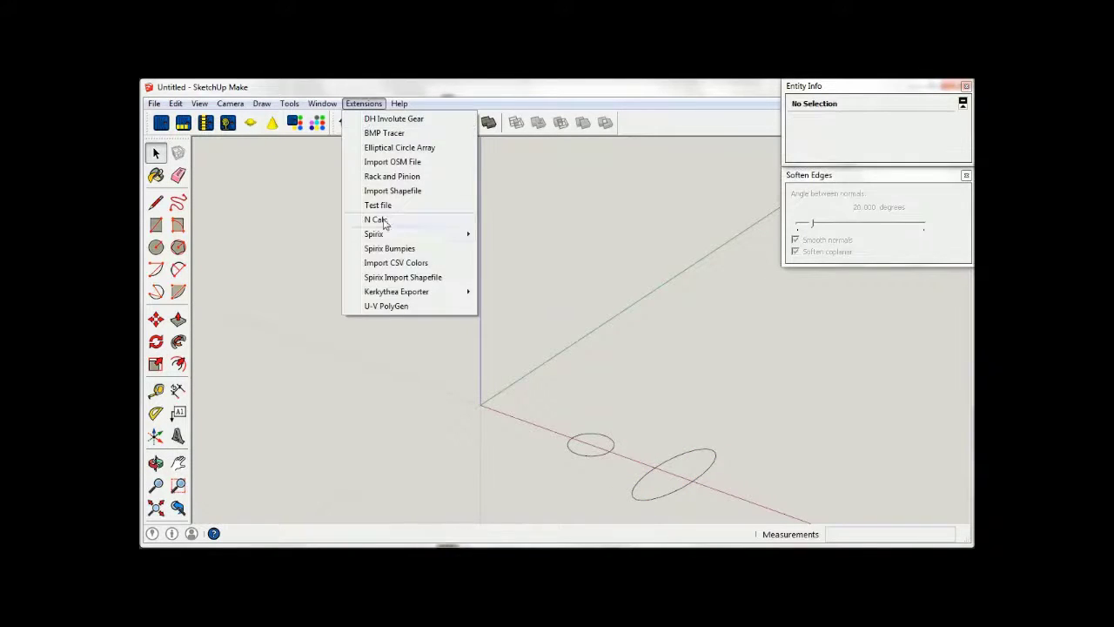
# - Generate a tube morphing from A1 to A2 with Linear scale and Sine morphing
pyautogui.moveTo(375, 234)
pyautogui.click(505, 235)
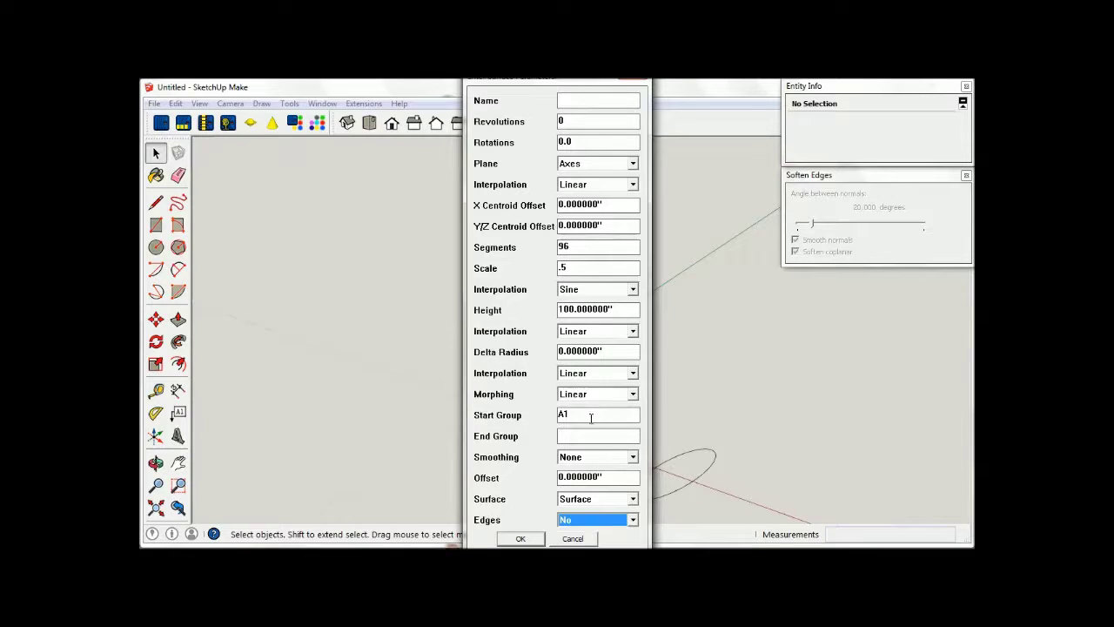
pyautogui.click(572, 269)
pyautogui.write('1')
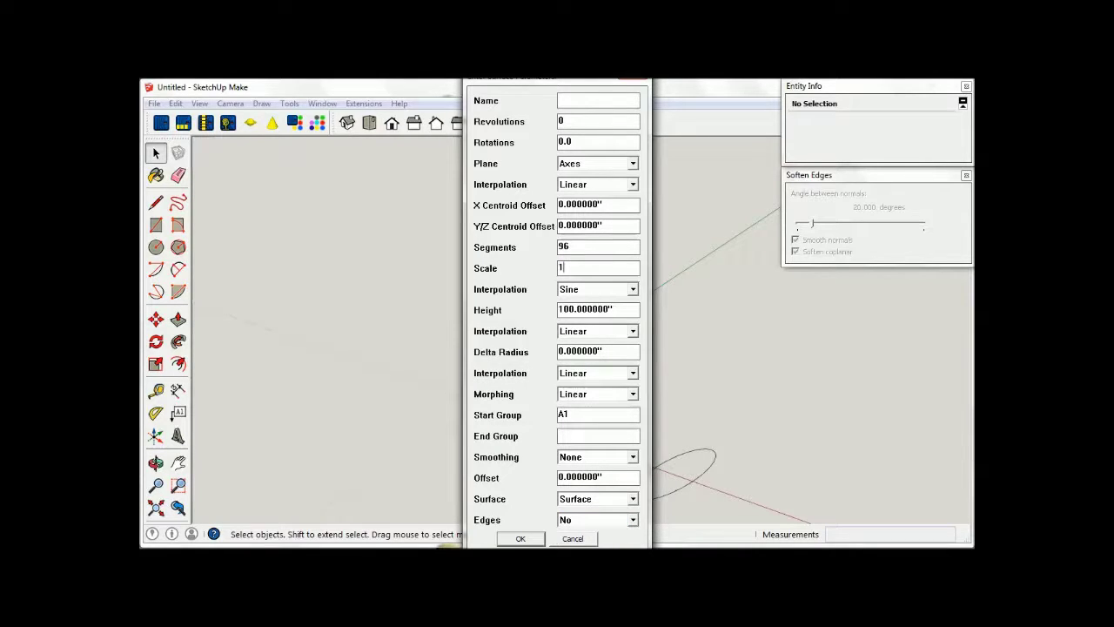
pyautogui.click(633, 290)
pyautogui.click(612, 304)
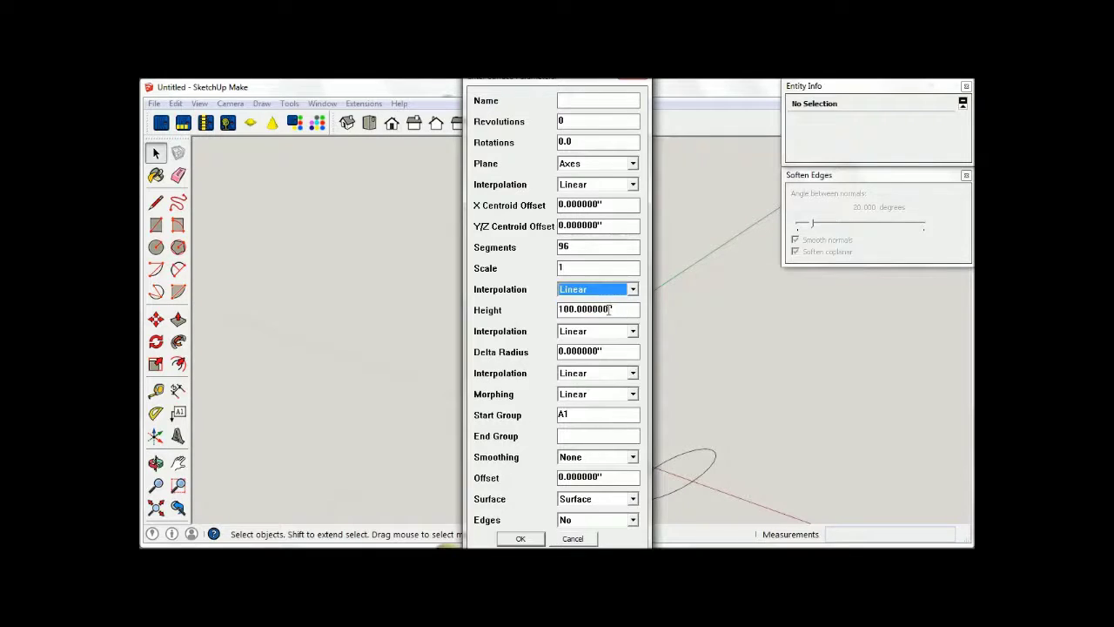
pyautogui.click(581, 432)
pyautogui.write('A2')
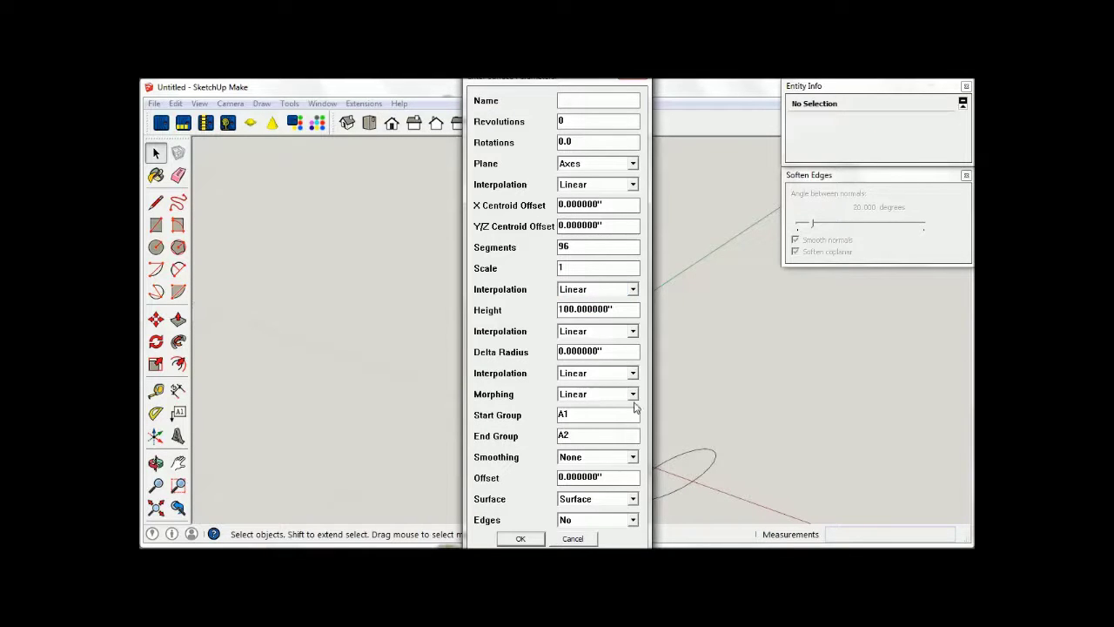
pyautogui.click(633, 394)
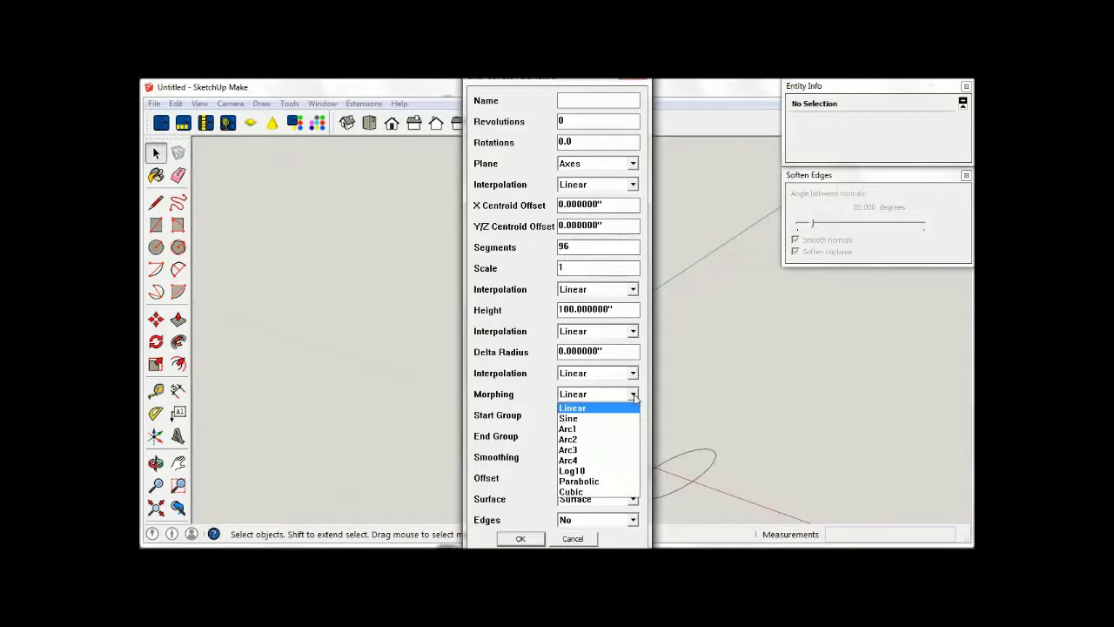
pyautogui.click(612, 420)
pyautogui.click(538, 538)
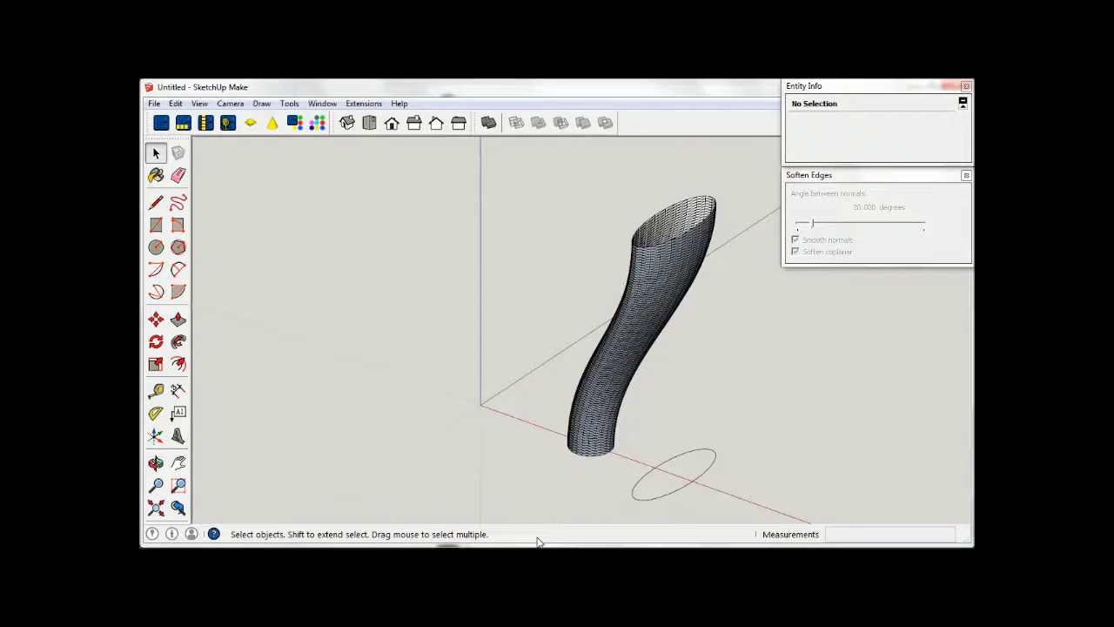
# - Reverse all faces inside the tube's group so the outside shows white
pyautogui.press('o')
pyautogui.moveTo(533, 448); pyautogui.dragTo(512, 454)
pyautogui.press('space')
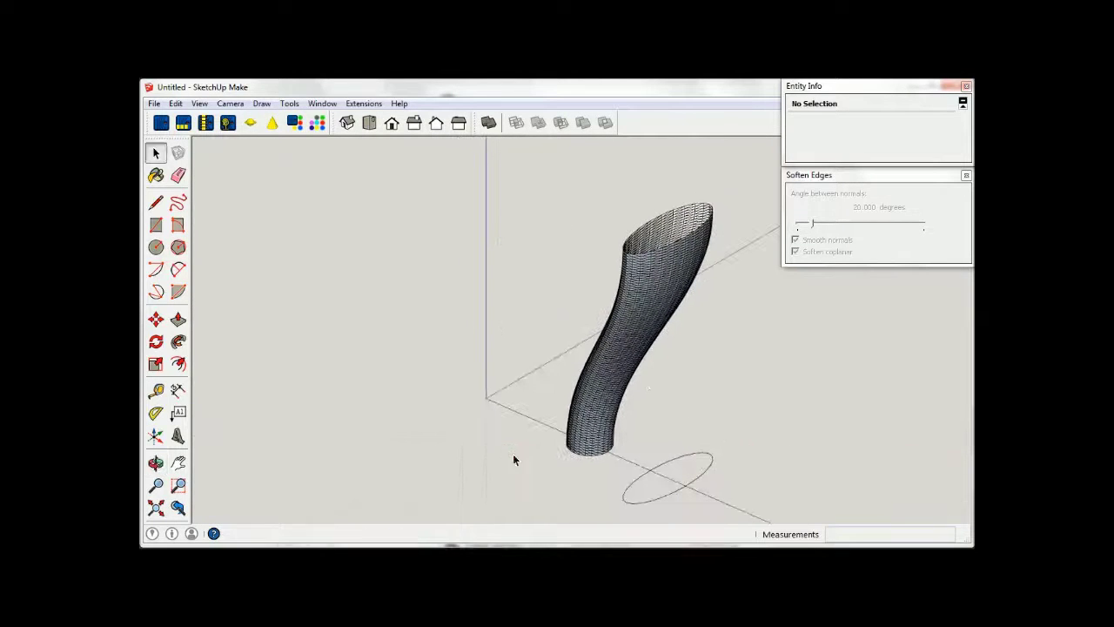
pyautogui.doubleClick(614, 376)
pyautogui.tripleClick(614, 376)
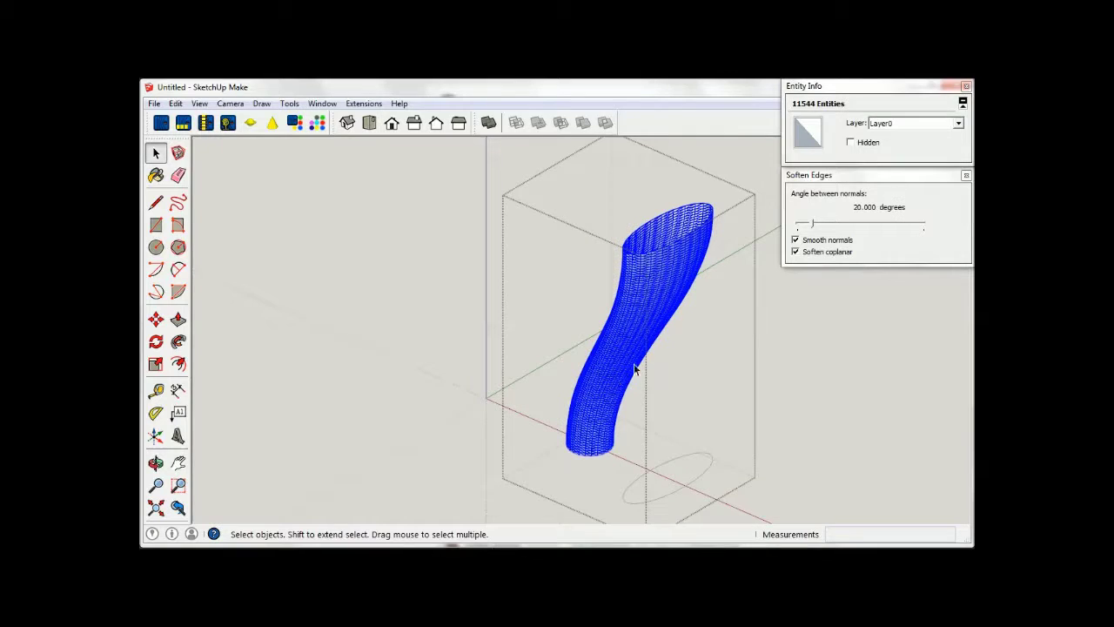
pyautogui.rightClick(652, 304)
pyautogui.click(690, 435)
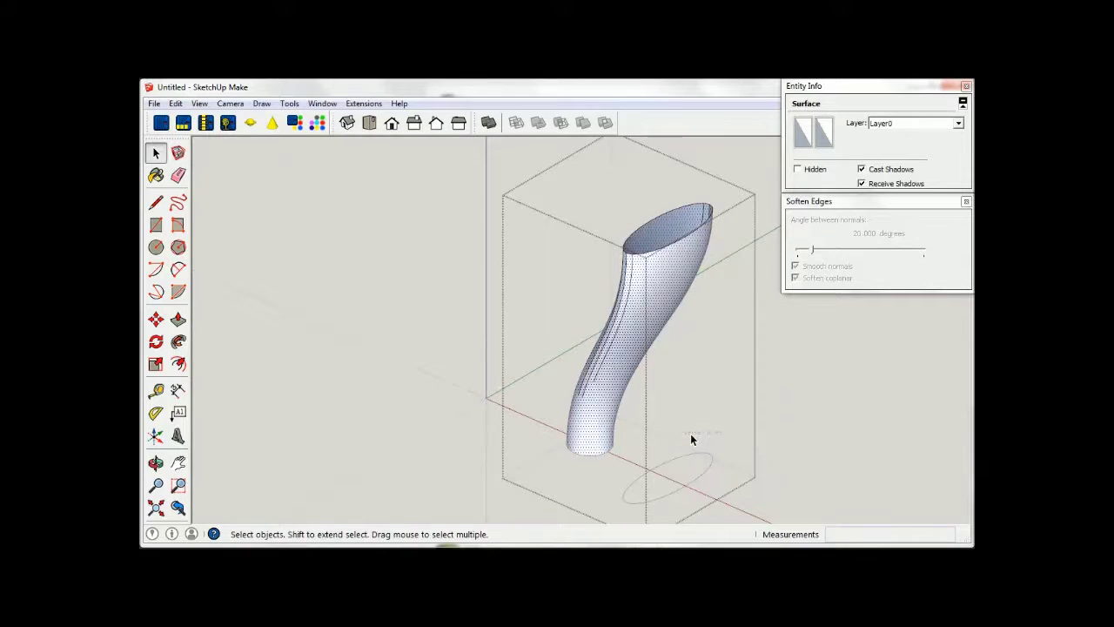
pyautogui.click(791, 404)
# - Orbit to view the tube's top and reopen its group for editing
pyautogui.moveTo(675, 416); pyautogui.dragTo(776, 366, button='middle')
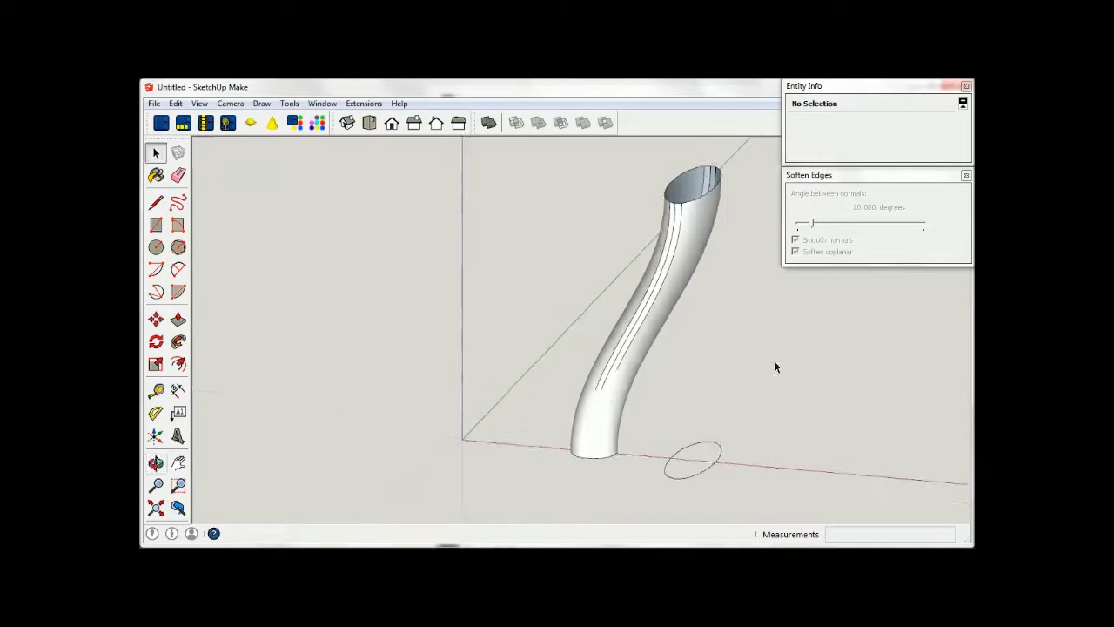
pyautogui.moveTo(705, 378)
pyautogui.mouseDown(button='middle')
pyautogui.moveTo(641, 443)
pyautogui.moveTo(695, 236)
pyautogui.mouseUp(button='middle')
pyautogui.scroll(2, 696, 241)
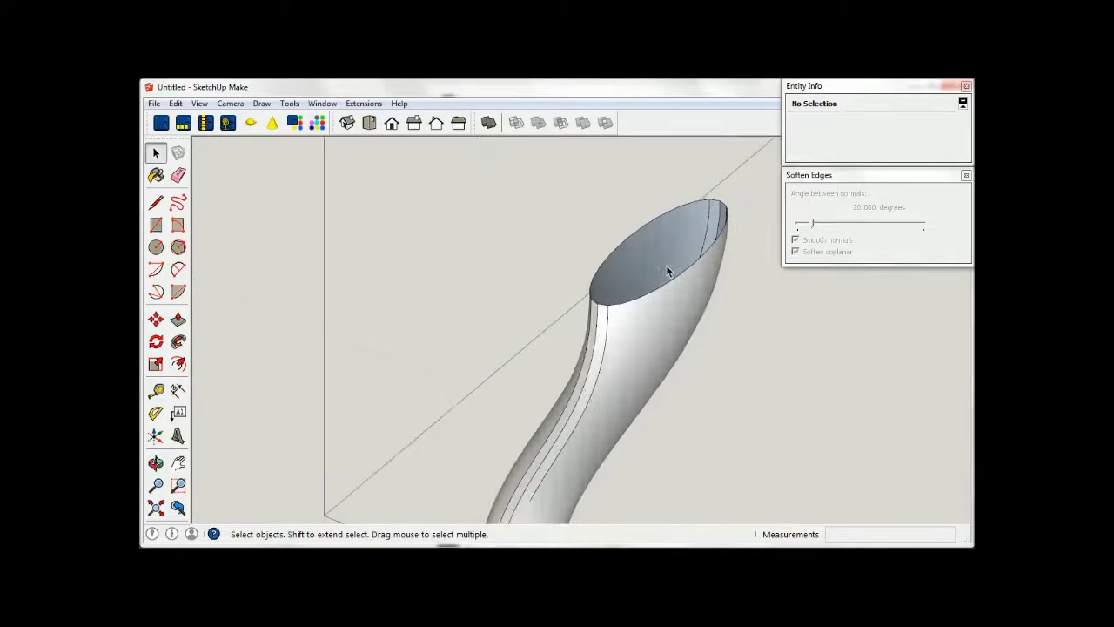
pyautogui.doubleClick(674, 288)
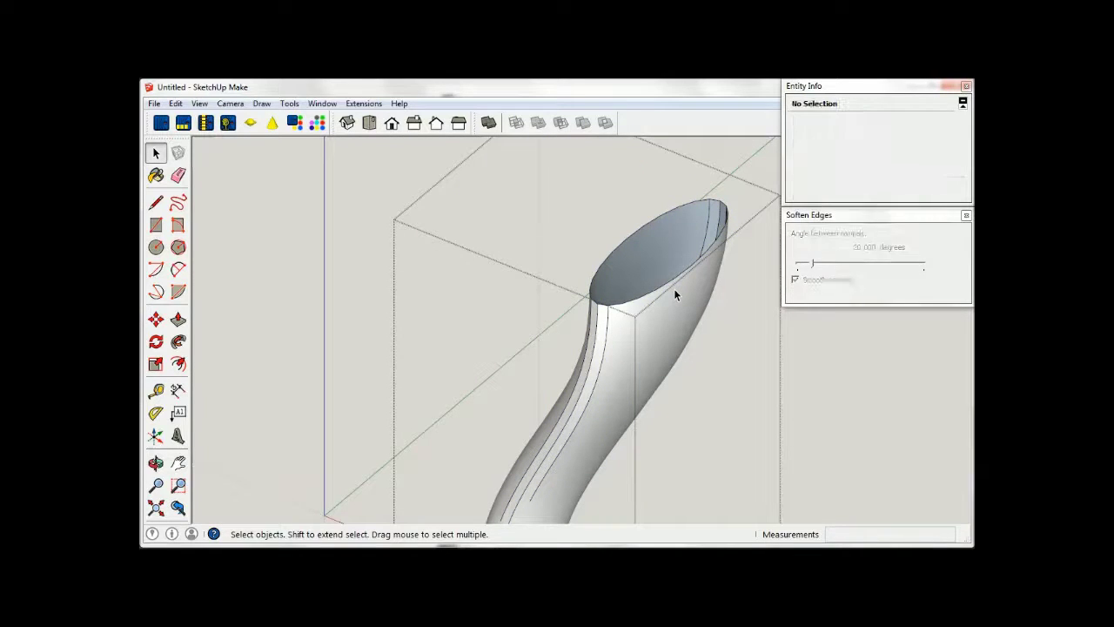
# - Close the tube's top rim with a line and pull the top face straight up
pyautogui.click(156, 202)
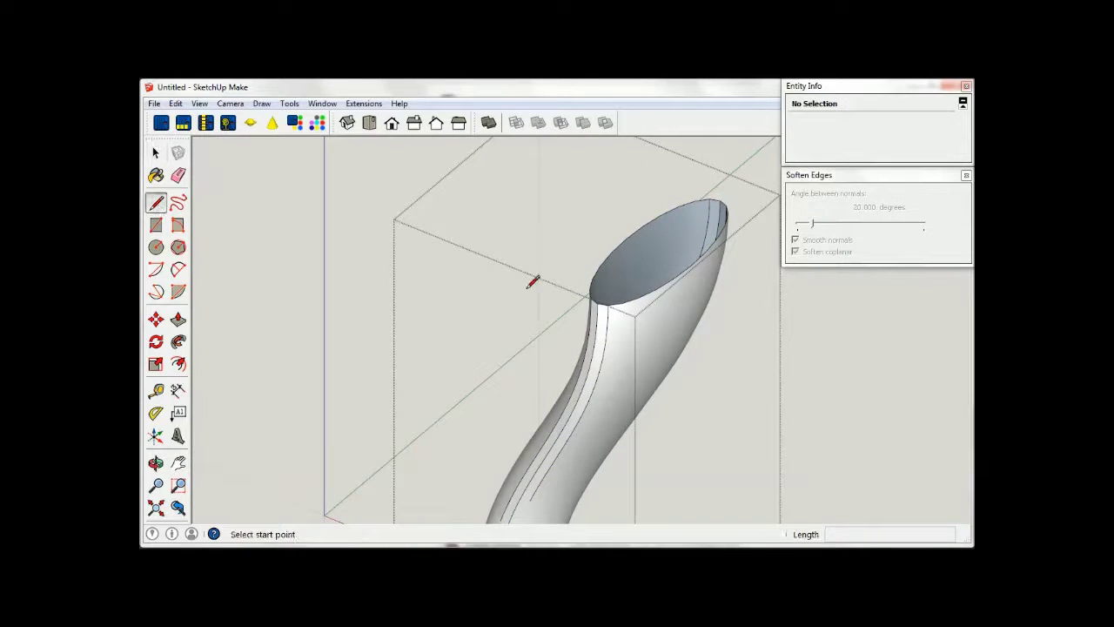
pyautogui.click(639, 296)
pyautogui.click(658, 285)
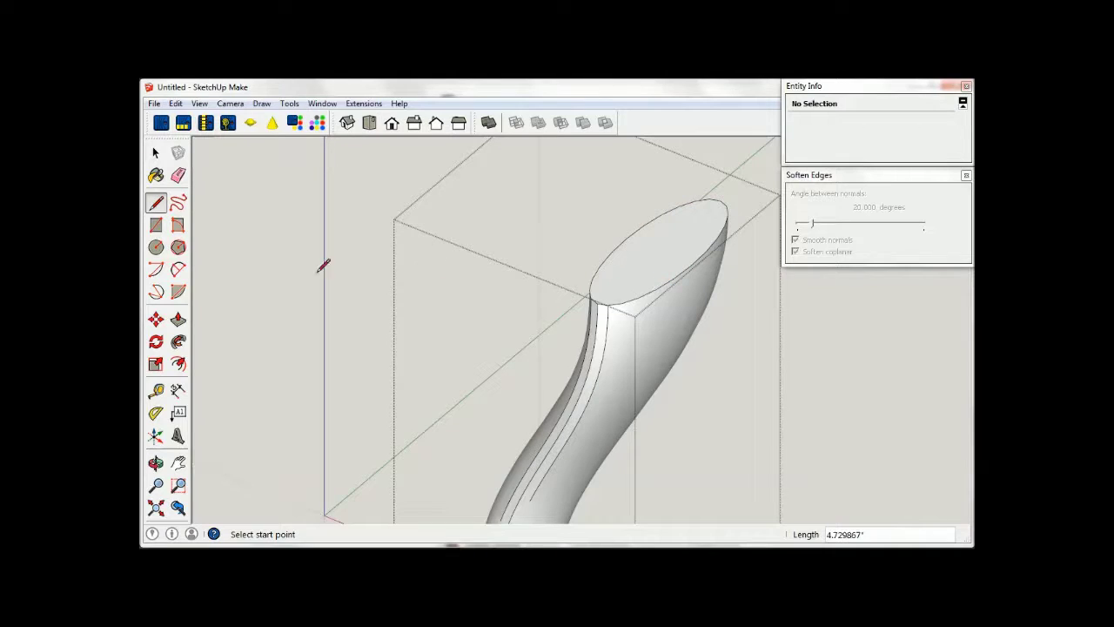
pyautogui.click(178, 319)
pyautogui.click(626, 281)
pyautogui.moveTo(626, 282); pyautogui.dragTo(629, 343, button='middle')
pyautogui.scroll(-2, 637, 316)
pyautogui.moveTo(636, 304); pyautogui.dragTo(634, 181)
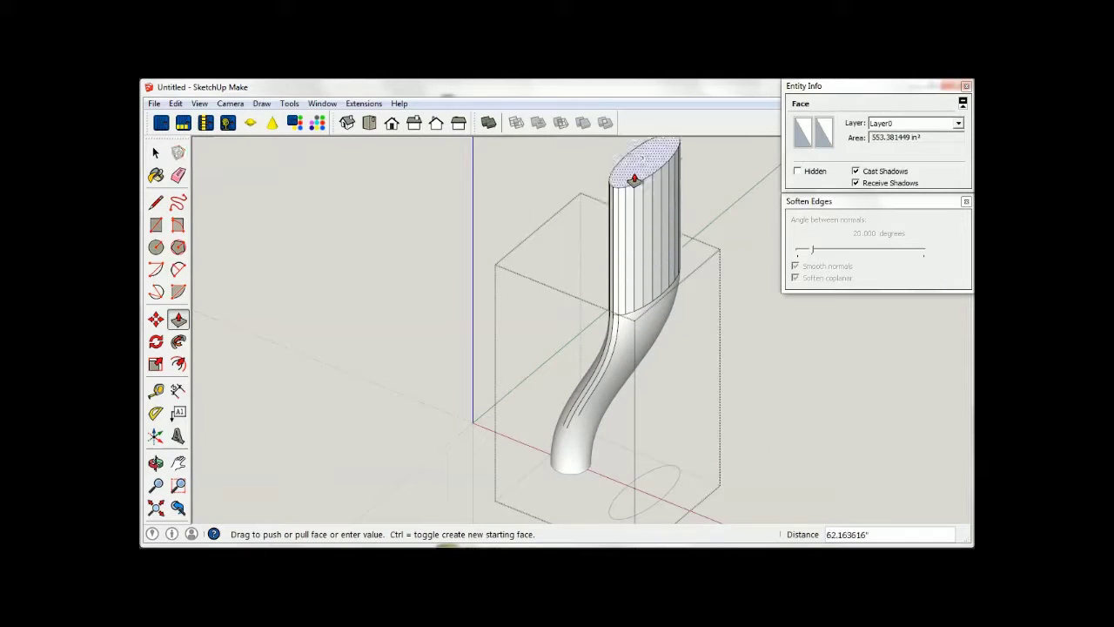
pyautogui.click(634, 179)
pyautogui.press('space')
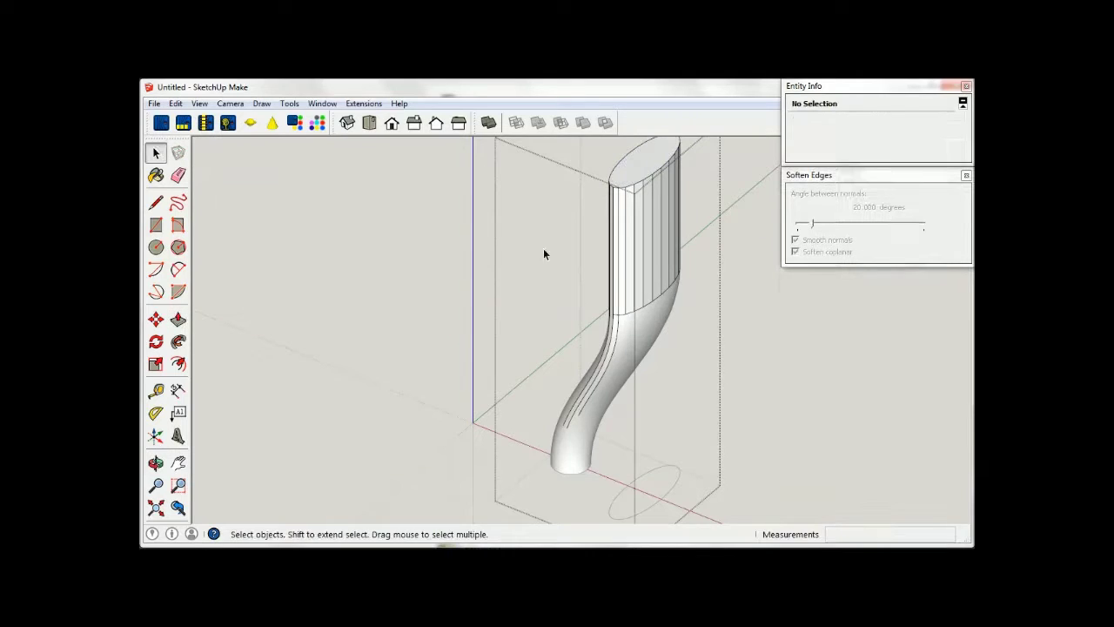
# - Soften all the tube's edges at a 48.5 degree angle
pyautogui.tripleClick(636, 253)
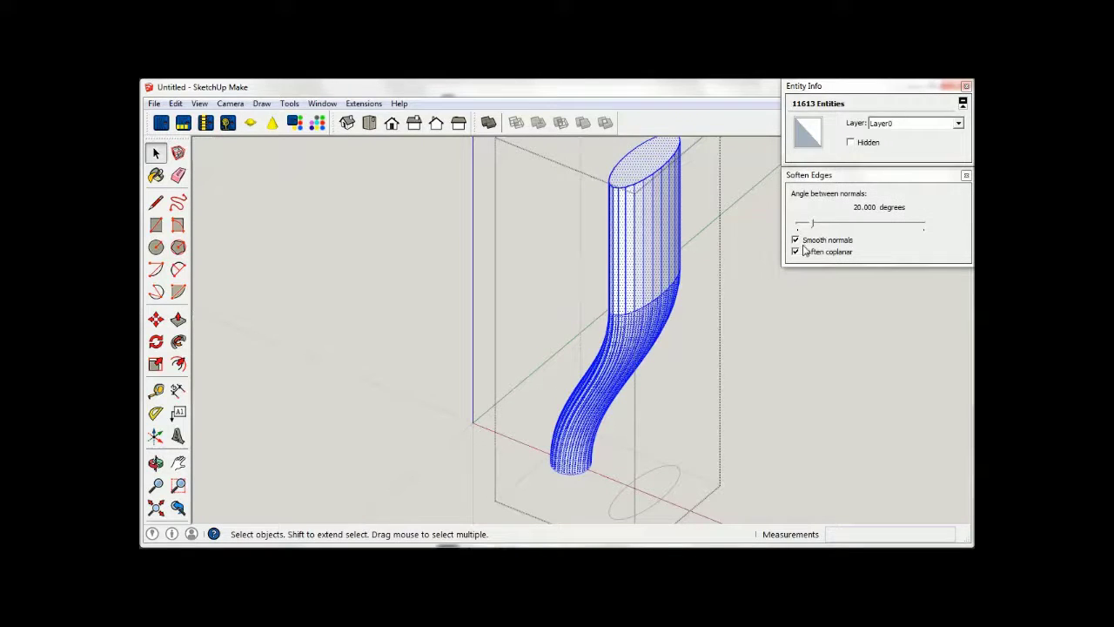
pyautogui.click(796, 252)
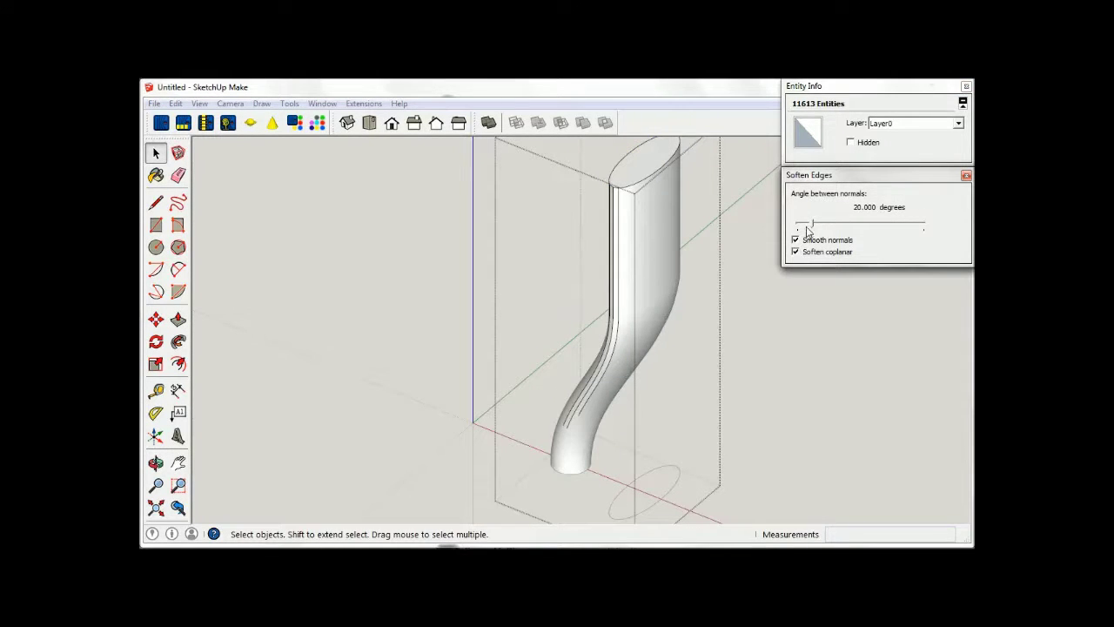
pyautogui.moveTo(812, 228); pyautogui.dragTo(834, 228)
pyautogui.click(733, 306)
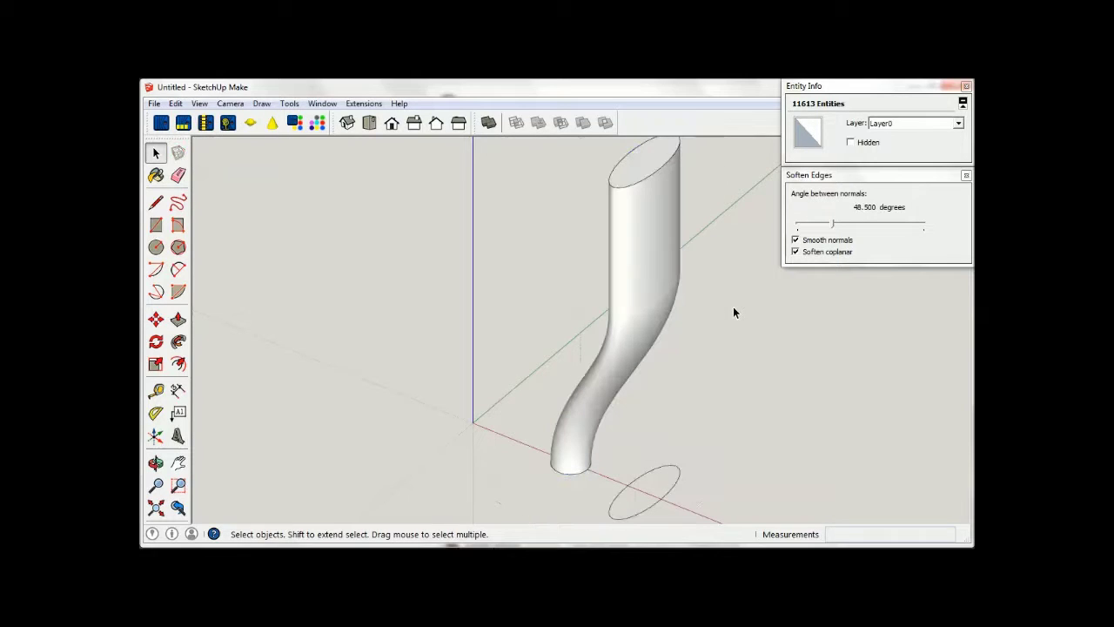
pyautogui.moveTo(666, 434)
pyautogui.mouseDown(button='middle')
pyautogui.moveTo(636, 474)
pyautogui.moveTo(607, 323)
pyautogui.mouseUp(button='middle')
pyautogui.click(554, 419)
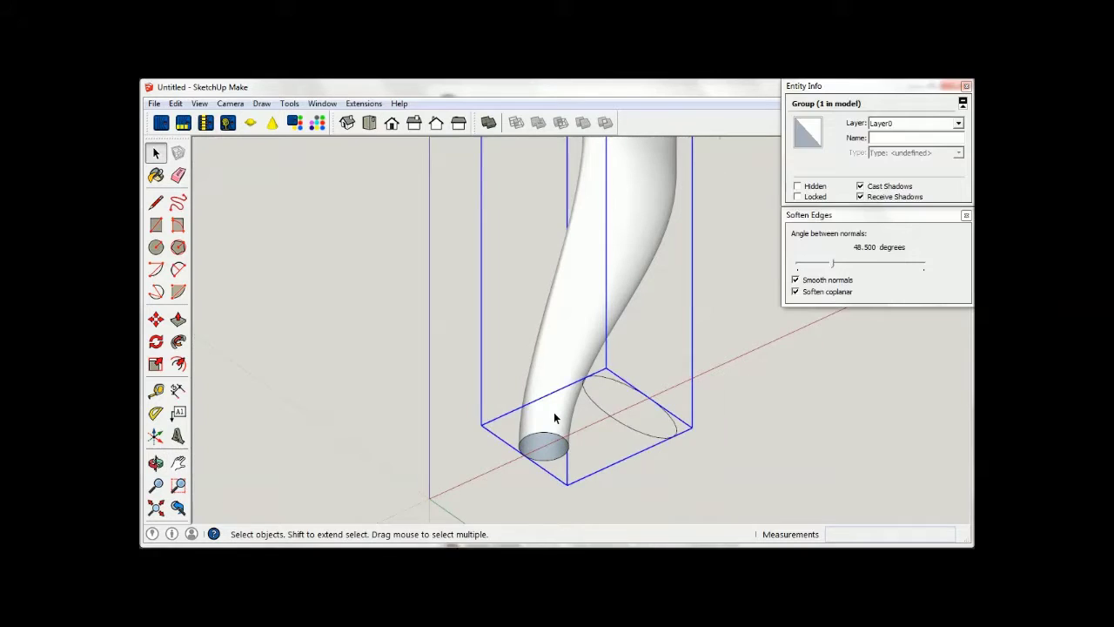
# - Inside the tube group, draw a line across the bottom rim to cap its end
pyautogui.doubleClick(554, 417)
pyautogui.click(155, 202)
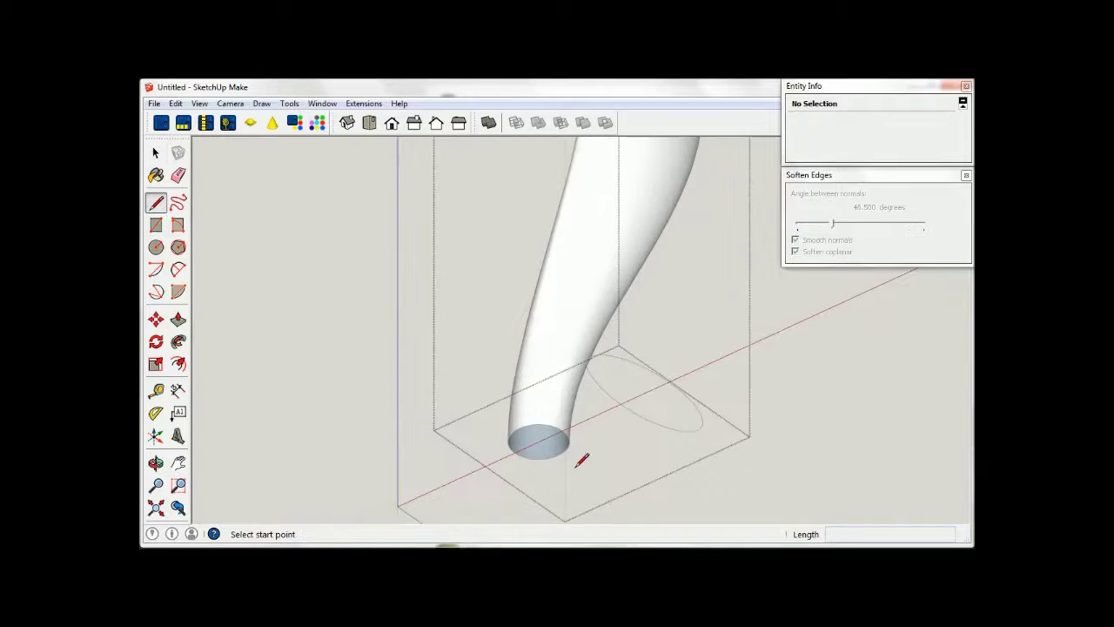
pyautogui.scroll(3, 571, 438)
pyautogui.click(567, 426)
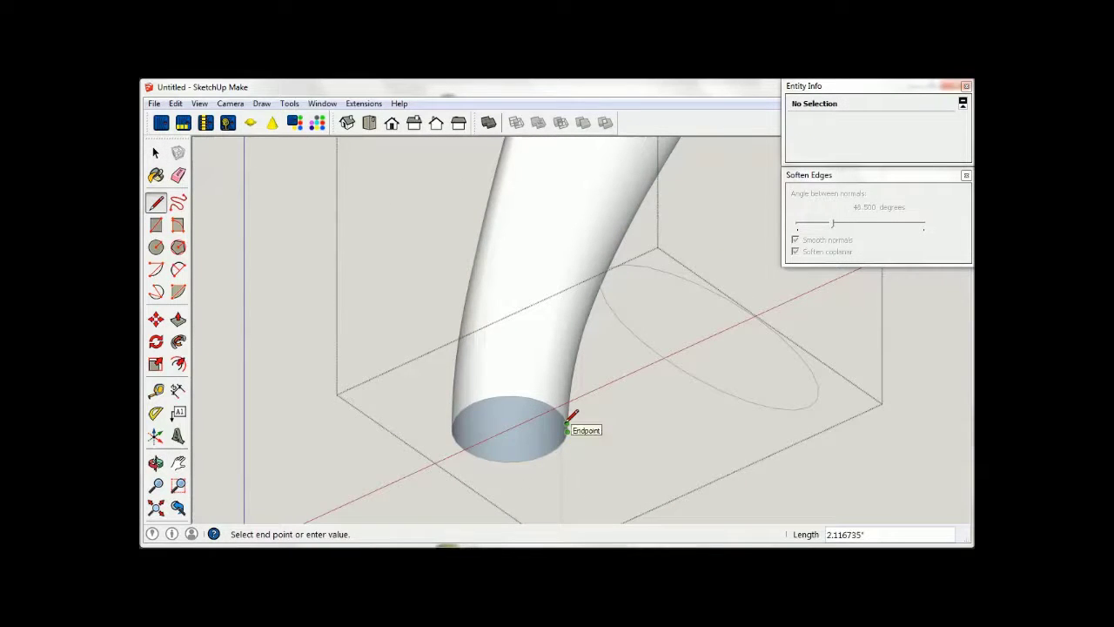
# - Push/Pull the bottom circular face straight down to extend the tube
pyautogui.click(177, 319)
pyautogui.scroll(-2, 415, 303)
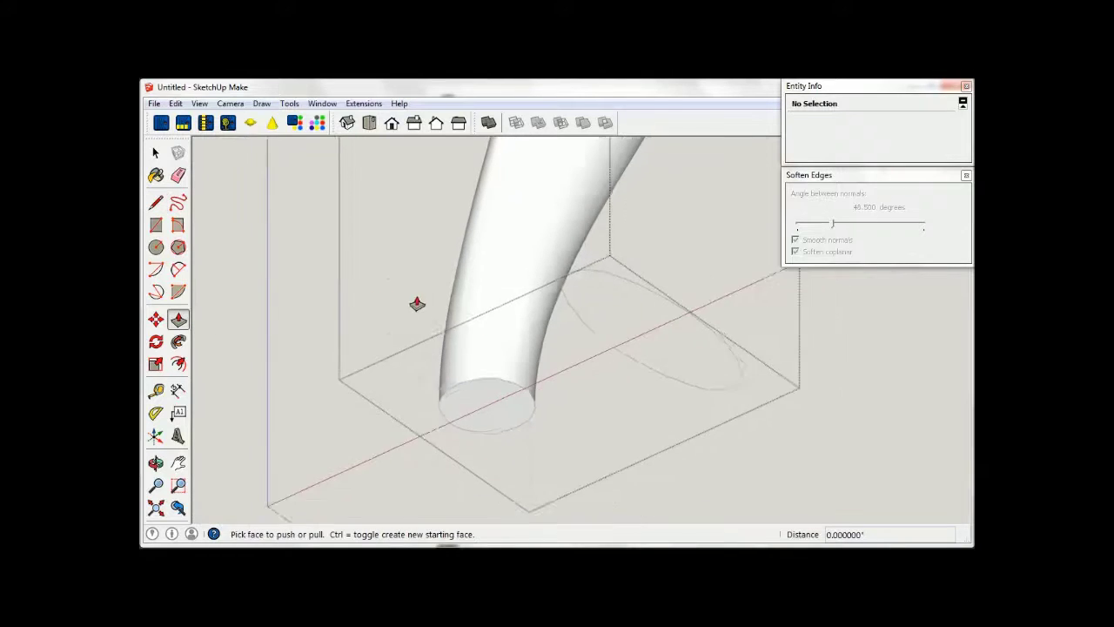
pyautogui.scroll(-1, 415, 304)
pyautogui.click(494, 400)
pyautogui.click(487, 513)
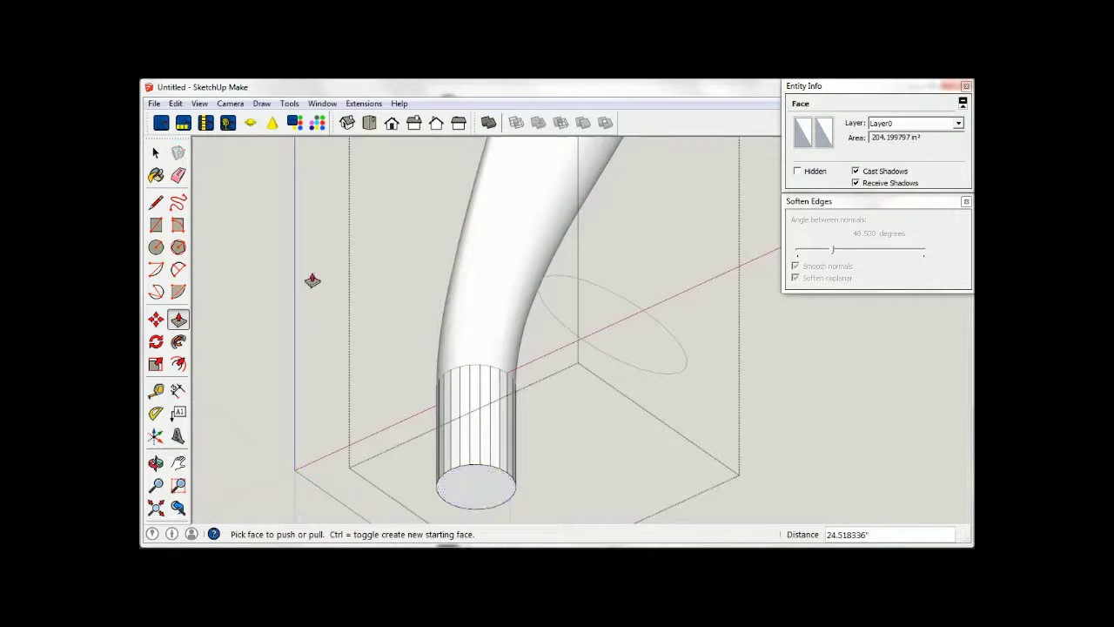
pyautogui.press('space')
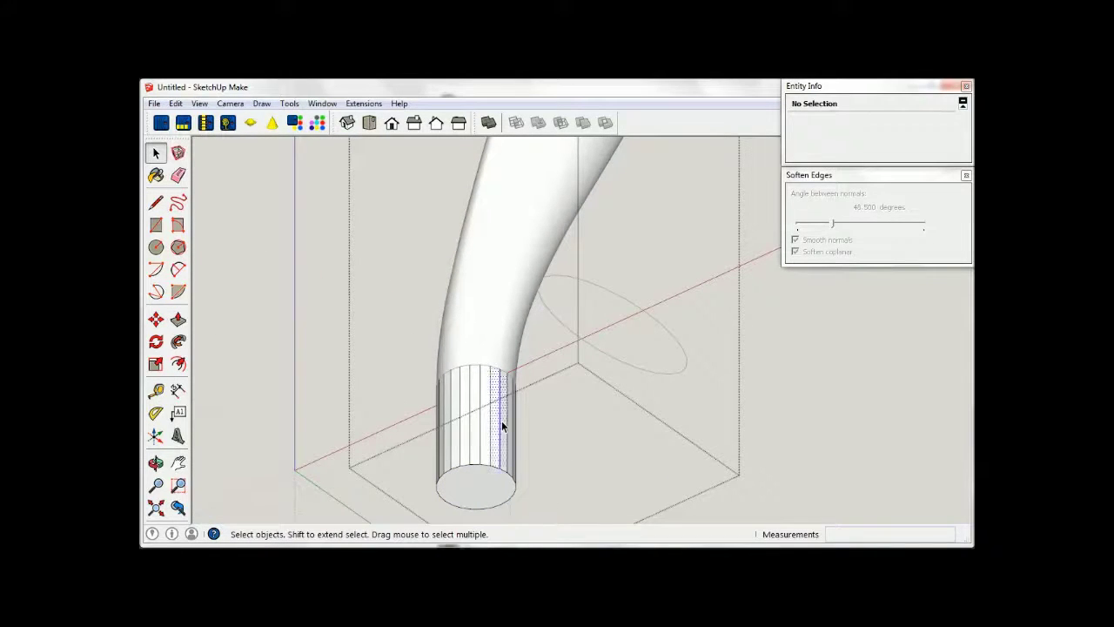
# - Select all the tube's geometry and apply Soften Edges to smooth it
pyautogui.tripleClick(502, 421)
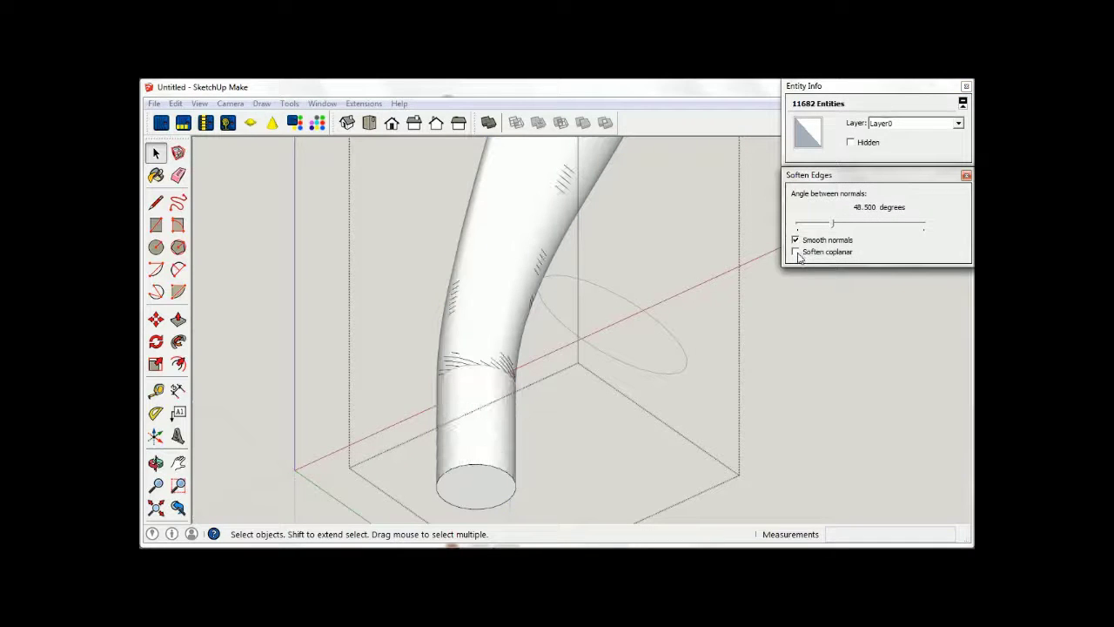
pyautogui.click(779, 339)
pyautogui.press('o')
pyautogui.moveTo(738, 336); pyautogui.dragTo(708, 369)
pyautogui.press('space')
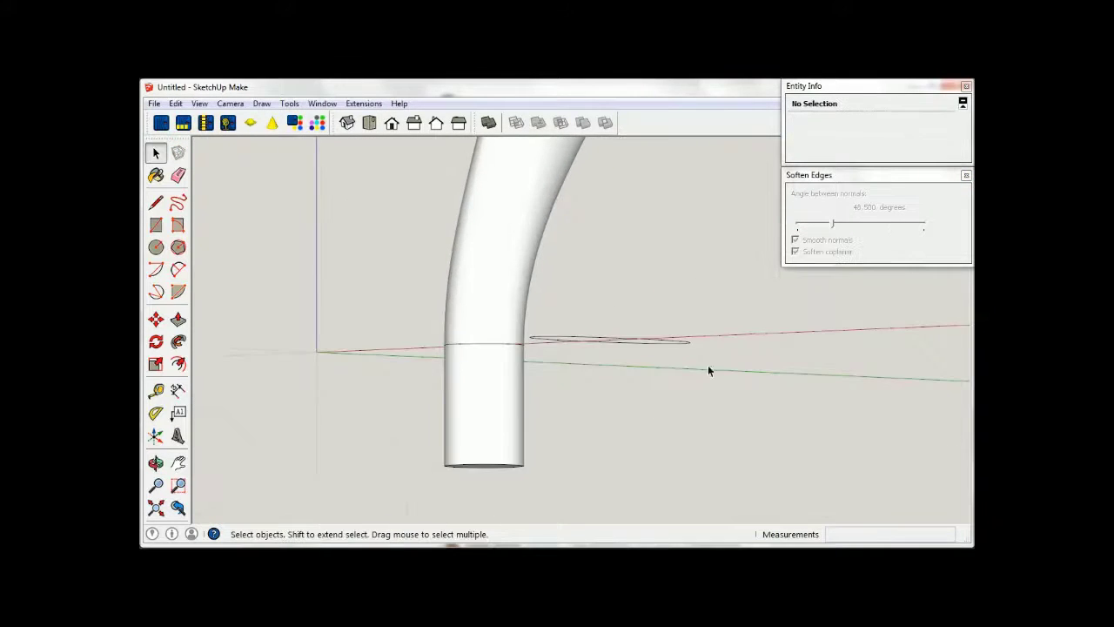
# - Orbit around the extended tube to inspect it and select the tube group
pyautogui.scroll(-2, 610, 464)
pyautogui.scroll(-2, 589, 470)
pyautogui.scroll(-1, 598, 427)
pyautogui.moveTo(598, 428); pyautogui.dragTo(723, 425, button='middle')
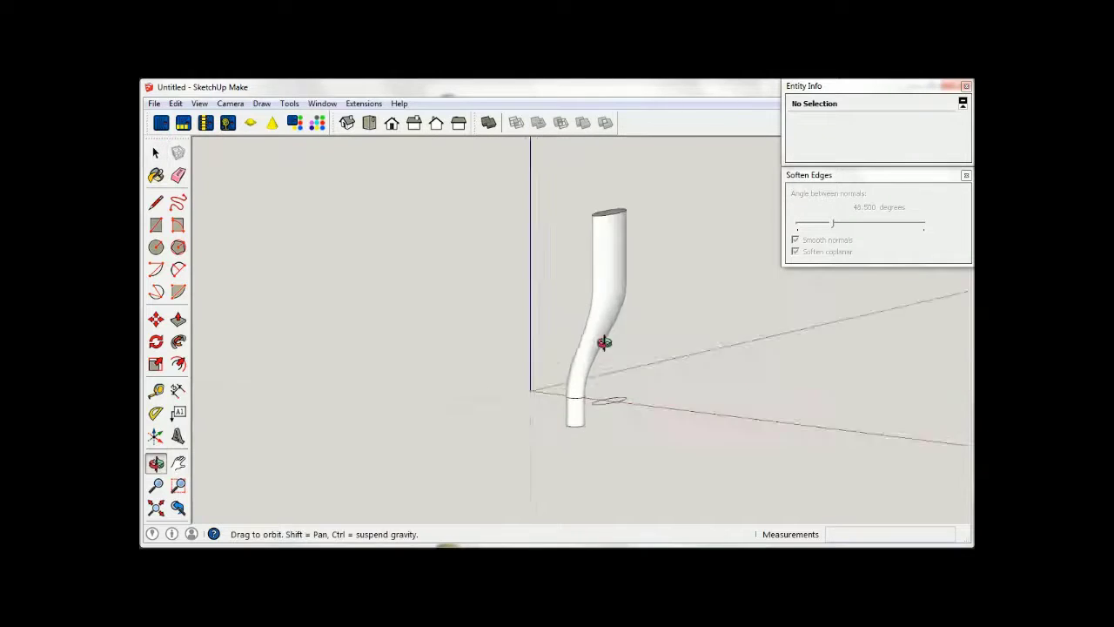
pyautogui.scroll(2, 654, 175)
pyautogui.scroll(2, 653, 169)
pyautogui.scroll(2, 643, 197)
pyautogui.scroll(1, 636, 222)
pyautogui.click(568, 292)
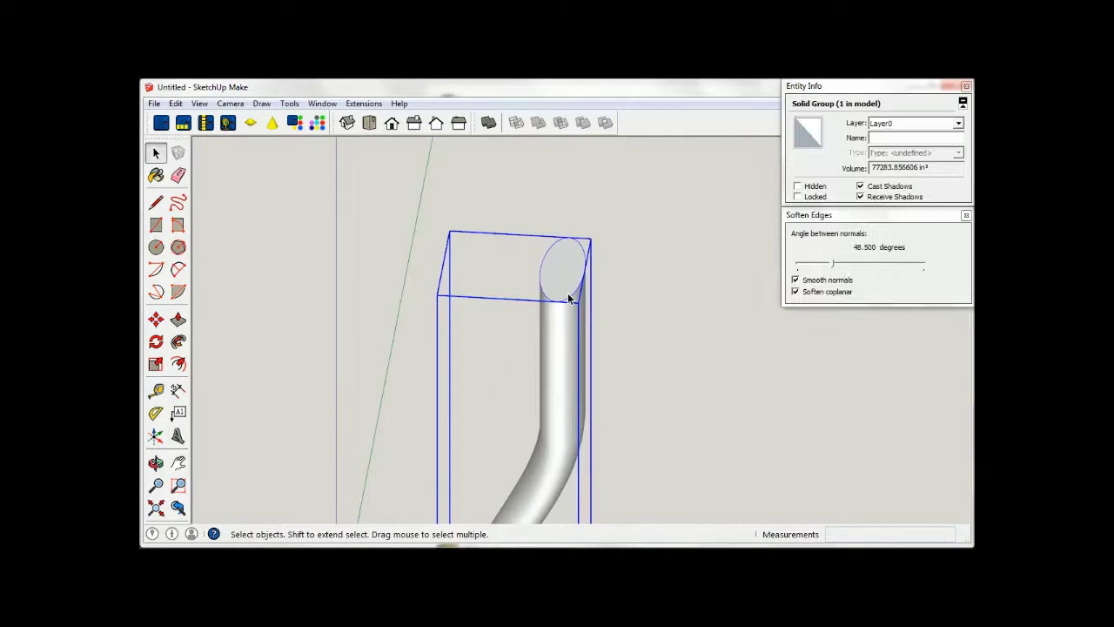
pyautogui.scroll(-1, 668, 202)
pyautogui.scroll(-2, 668, 206)
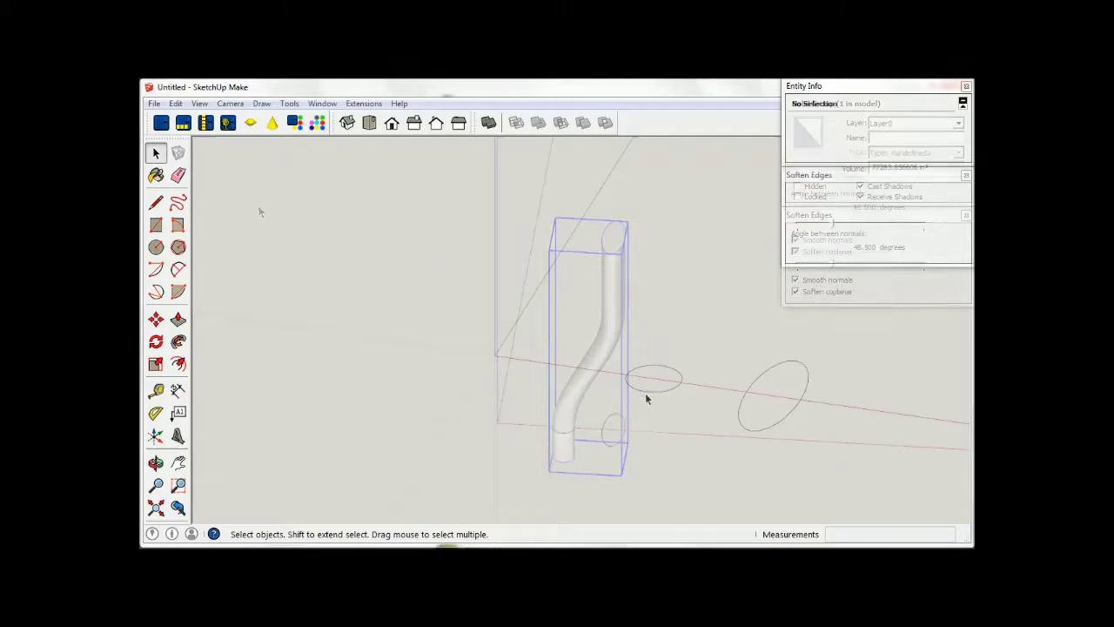
# - Rotate group A1 by 45 degrees on a vertical plane at the origin
pyautogui.click(156, 342)
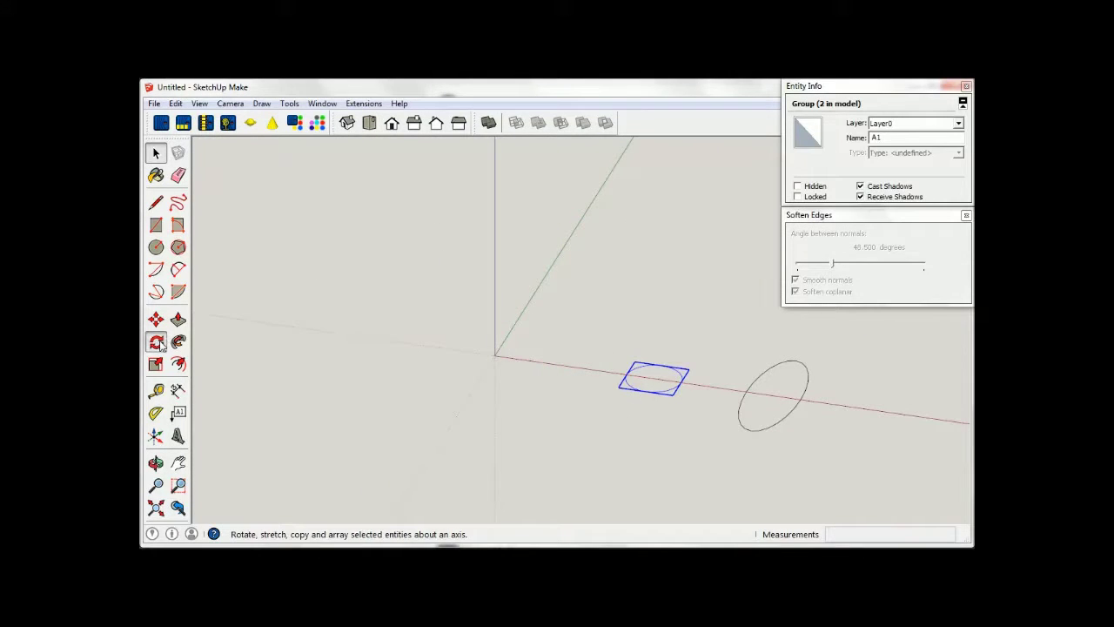
pyautogui.click(682, 380)
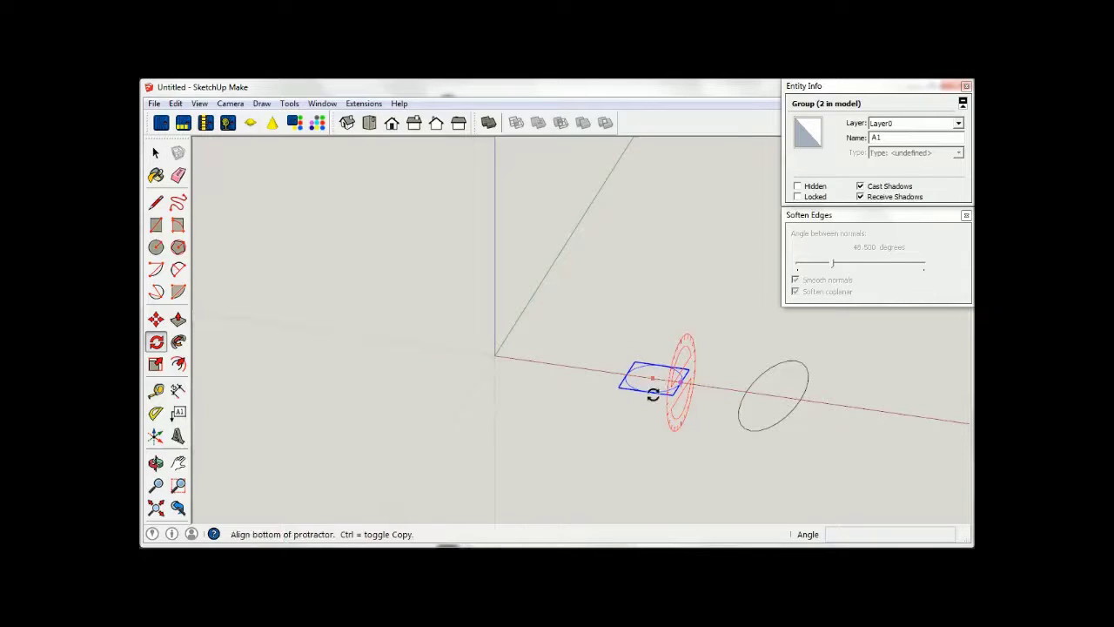
pyautogui.click(651, 373)
pyautogui.write('45')
pyautogui.press('Return')
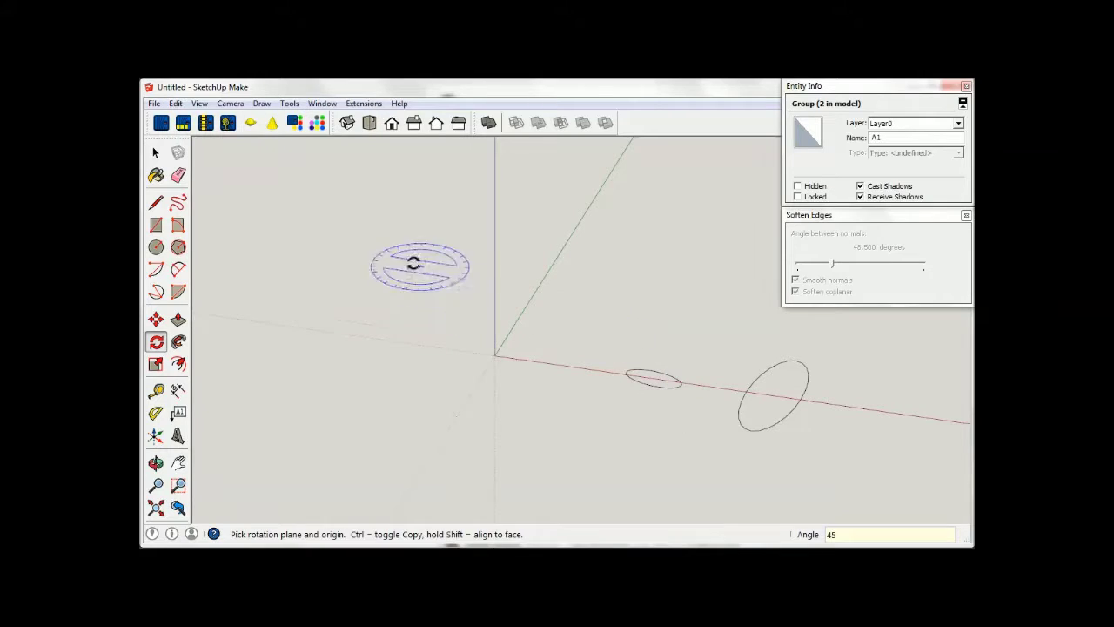
# - Launch Spirix Create Surface from the Extensions menu
pyautogui.click(156, 152)
pyautogui.click(364, 103)
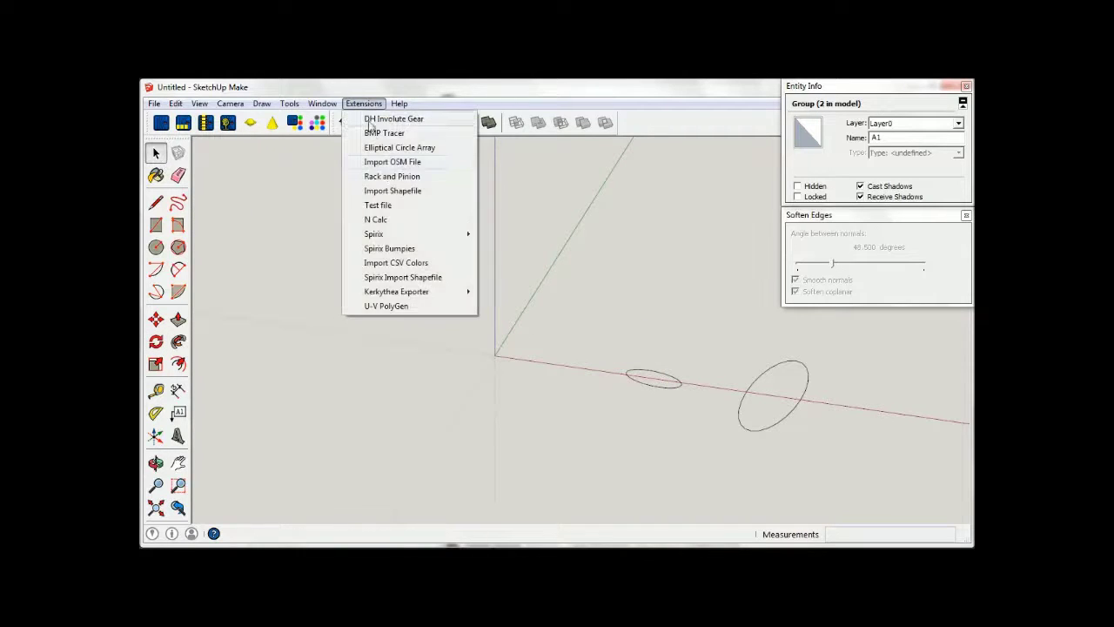
pyautogui.moveTo(375, 234)
pyautogui.click(525, 235)
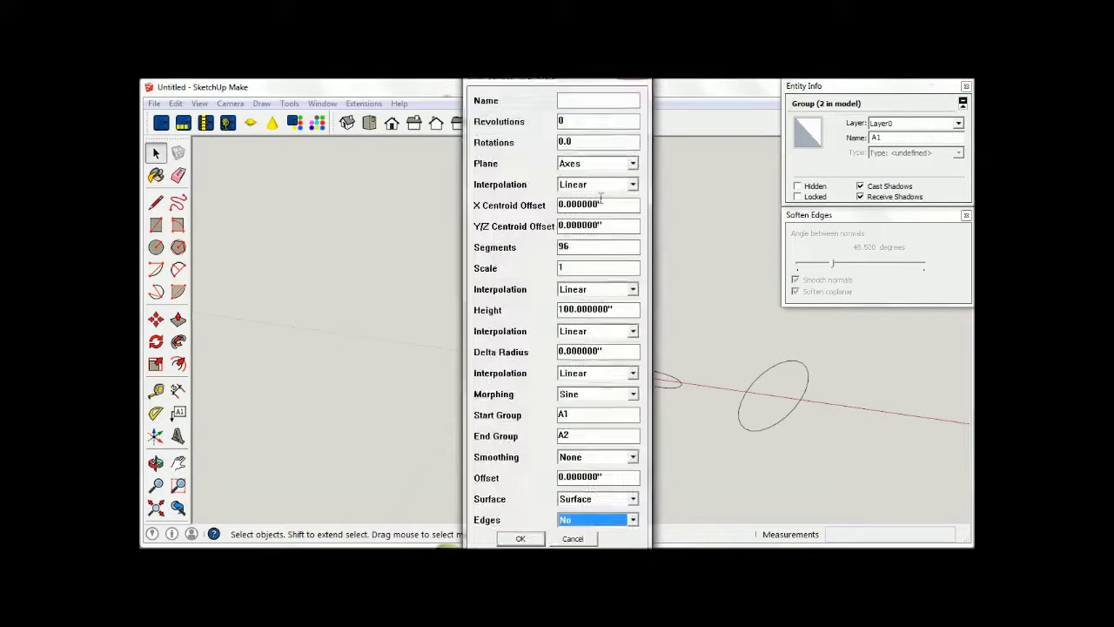
# - Set Revolutions 1, Rotations 3, X offset -15, Height 0 and Linear morphing, then generate
pyautogui.click(587, 127)
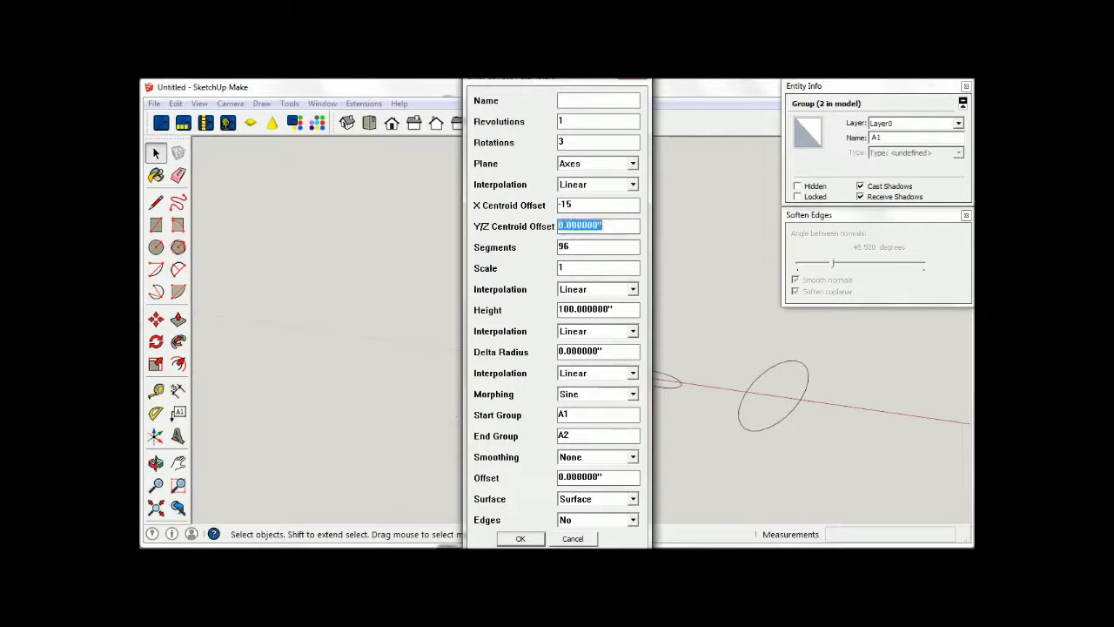
pyautogui.press('Tab')
pyautogui.press('Tab')
pyautogui.press('Tab')
pyautogui.write('0')
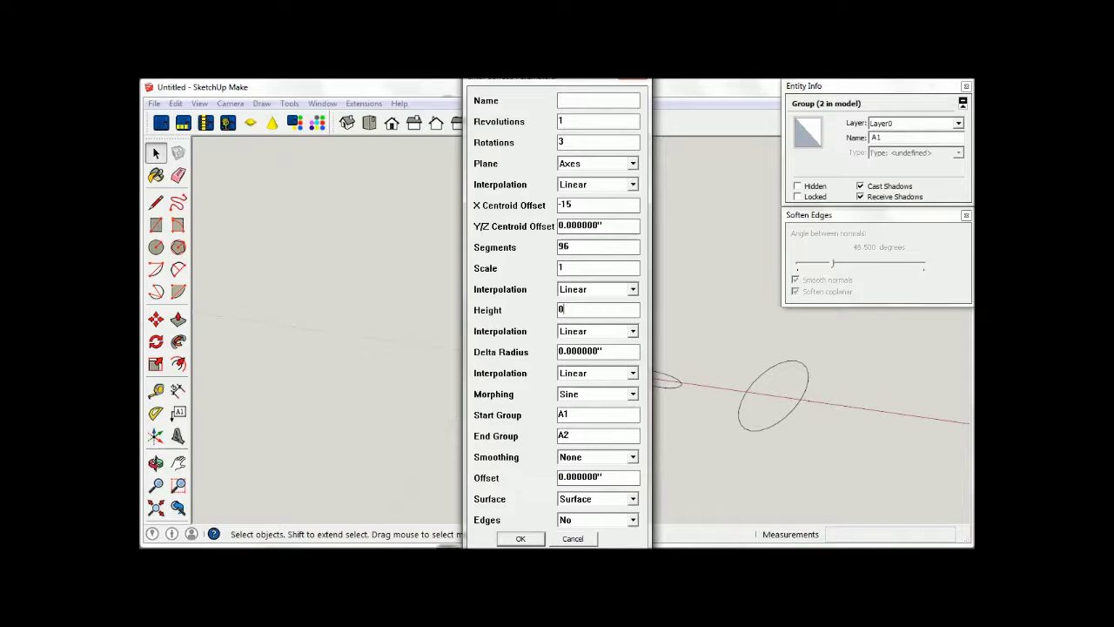
pyautogui.press('Tab')
pyautogui.press('Tab')
pyautogui.press('Tab')
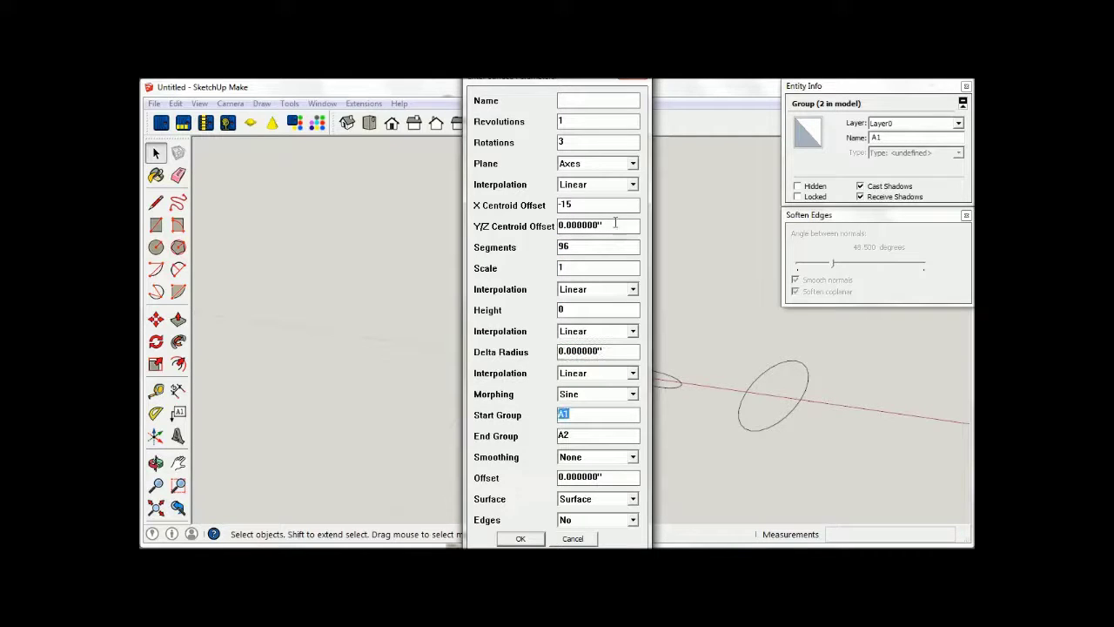
pyautogui.click(633, 393)
pyautogui.click(596, 407)
pyautogui.press('Tab')
pyautogui.press('Tab')
pyautogui.press('Return')
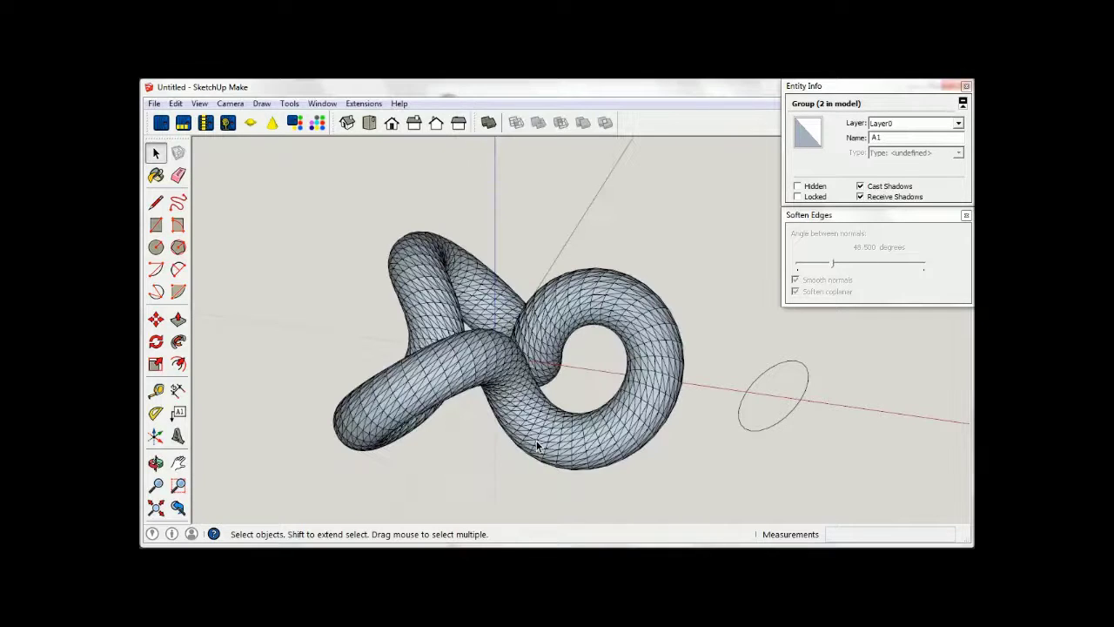
# - Inside the knot group, select the whole mesh and reverse its faces
pyautogui.doubleClick(614, 442)
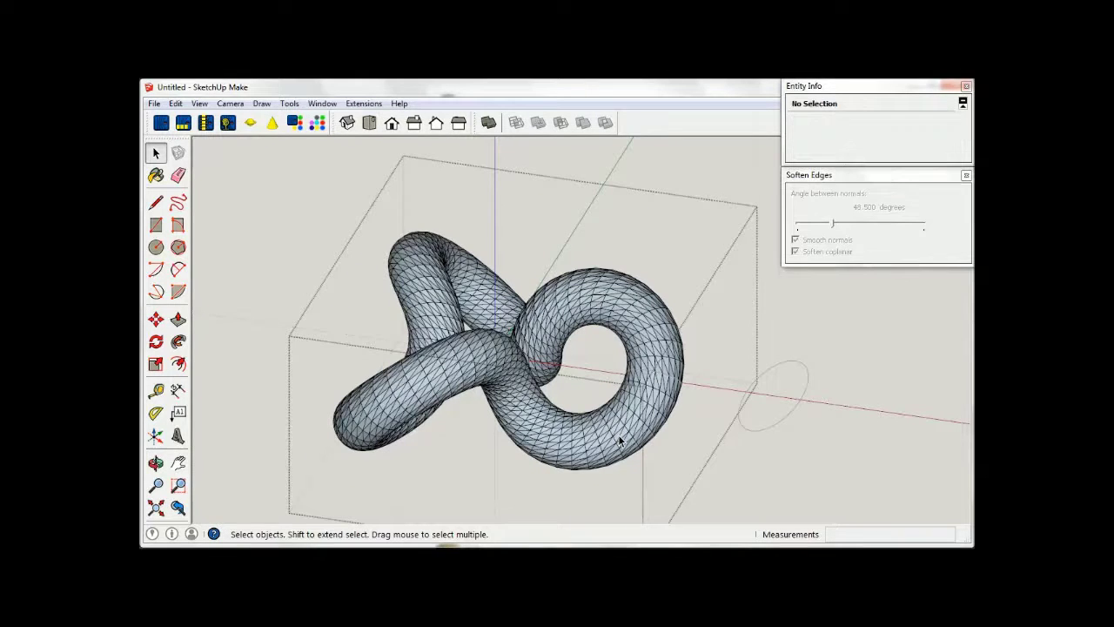
pyautogui.tripleClick(618, 439)
pyautogui.rightClick(620, 440)
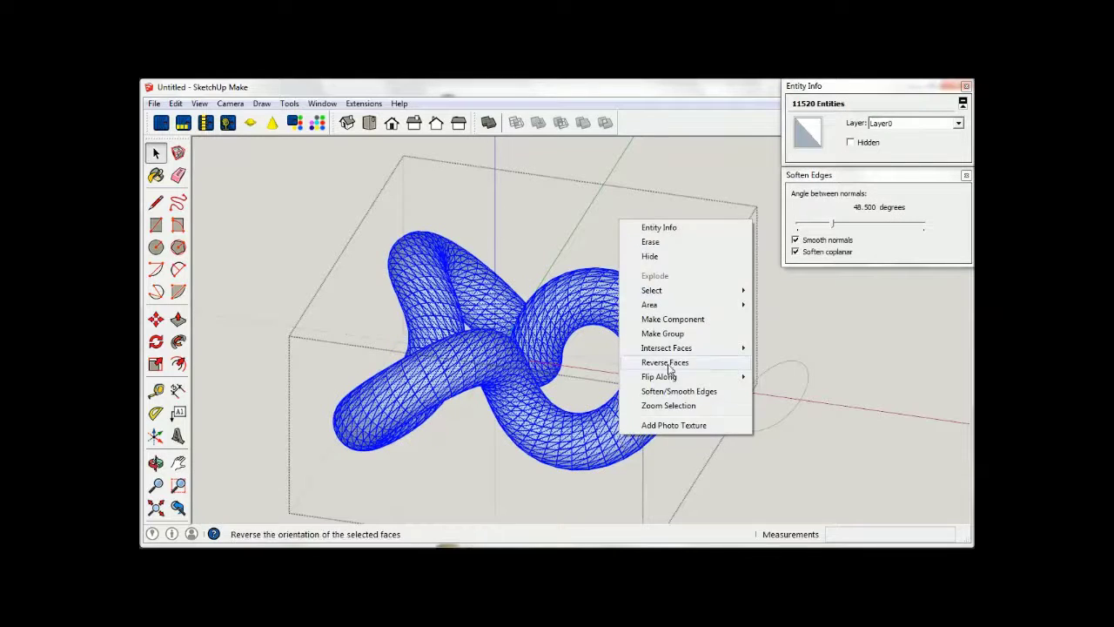
pyautogui.click(670, 362)
# - Soften the knot's edges for smooth shading, orbit around it, and select the profile group
pyautogui.click(795, 251)
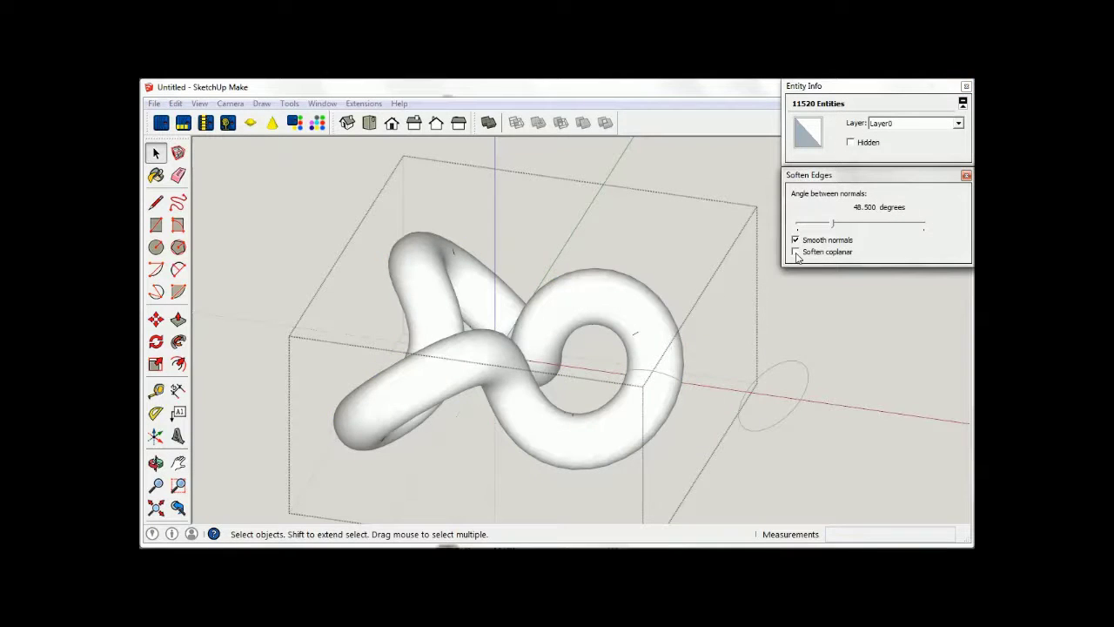
pyautogui.click(757, 350)
pyautogui.moveTo(711, 348)
pyautogui.mouseDown(button='middle')
pyautogui.moveTo(520, 476)
pyautogui.moveTo(595, 241)
pyautogui.mouseUp(button='middle')
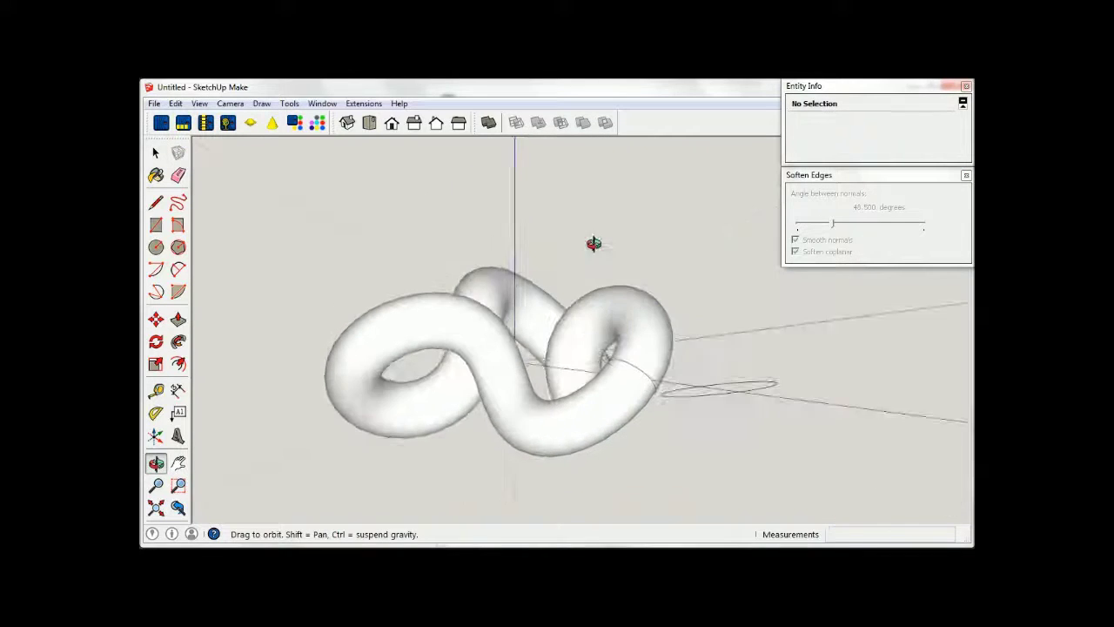
pyautogui.moveTo(570, 391)
pyautogui.mouseDown(button='middle')
pyautogui.moveTo(580, 216)
pyautogui.moveTo(532, 435)
pyautogui.moveTo(440, 483)
pyautogui.moveTo(532, 486)
pyautogui.mouseUp(button='middle')
pyautogui.click(569, 376)
# - Shrink the A1 profile group with the Scale tool
pyautogui.click(156, 364)
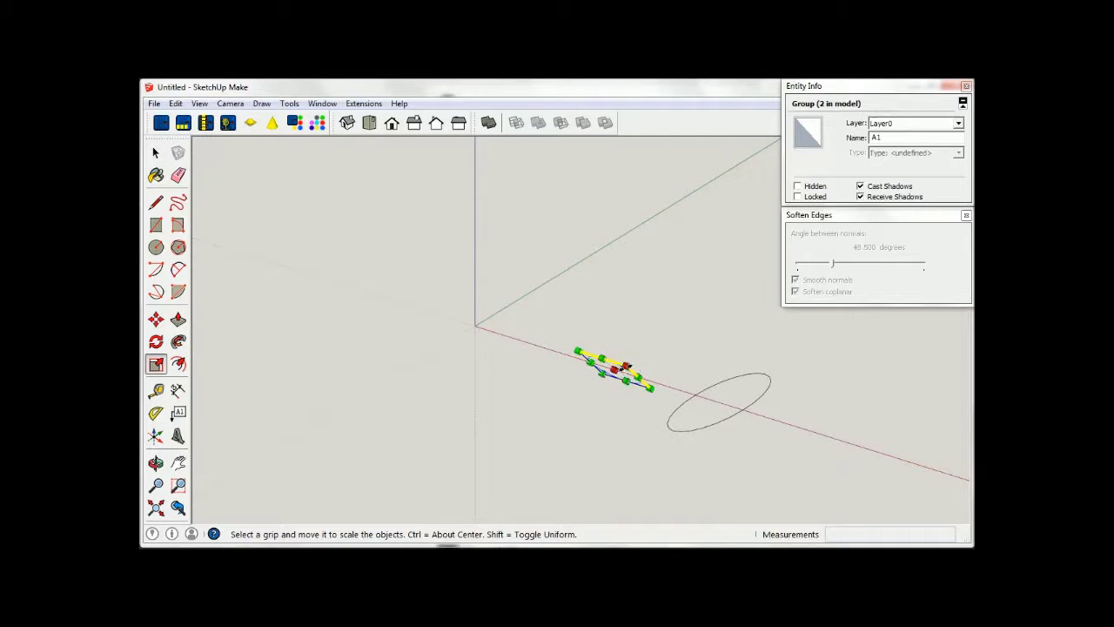
pyautogui.moveTo(625, 366); pyautogui.dragTo(624, 367)
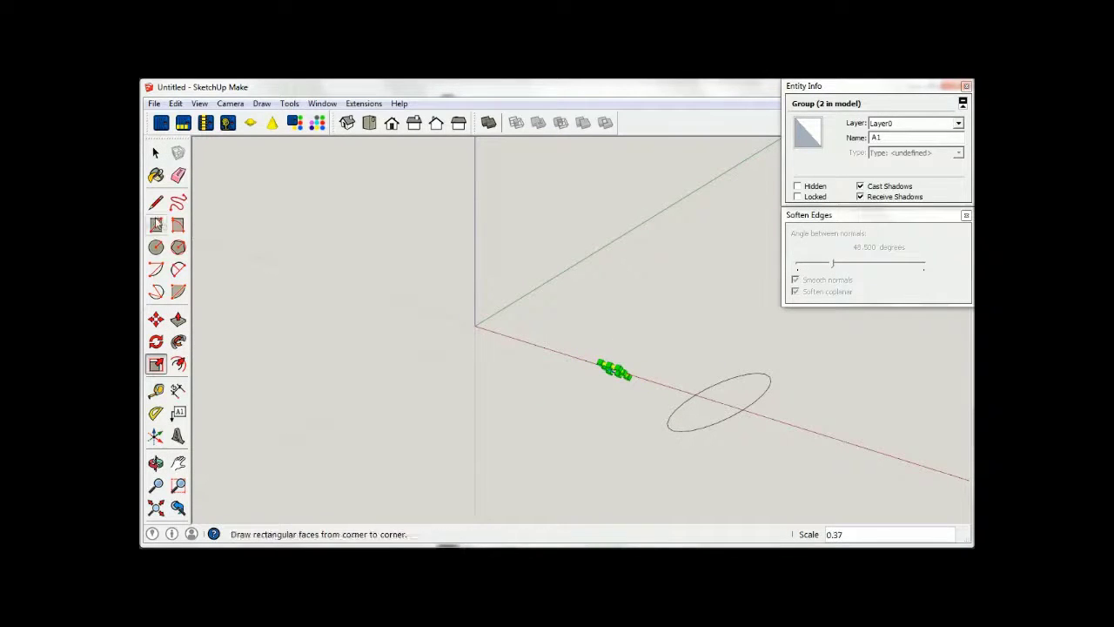
pyautogui.click(156, 153)
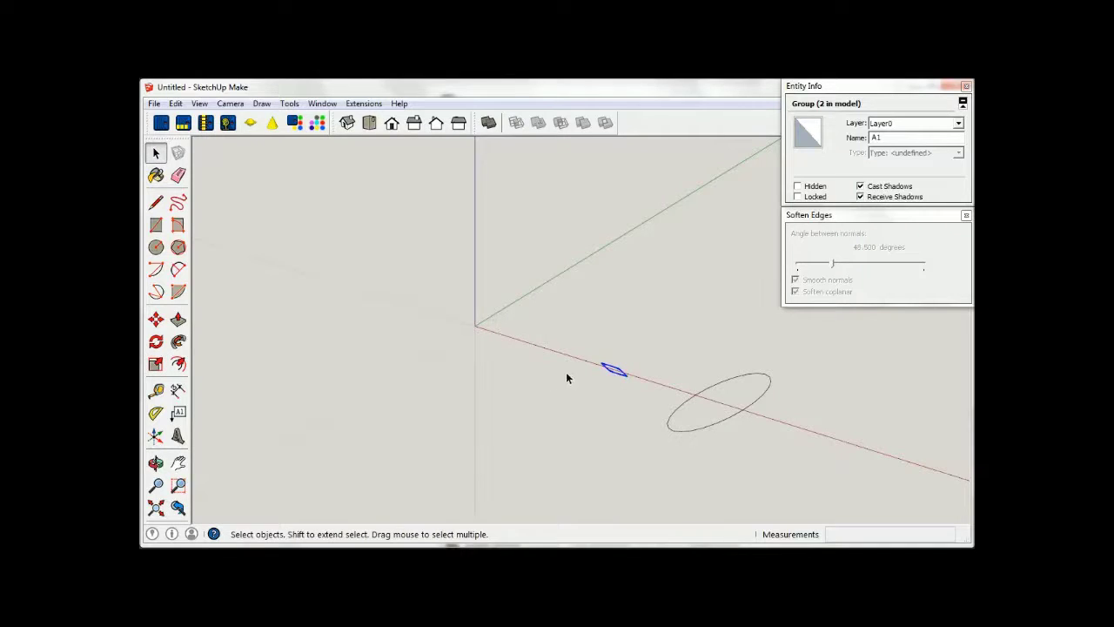
# - Rotate the A1 profile about 30 degrees so it lies flat along the red axis
pyautogui.click(156, 341)
pyautogui.scroll(3, 638, 391)
pyautogui.scroll(2, 629, 380)
pyautogui.click(545, 326)
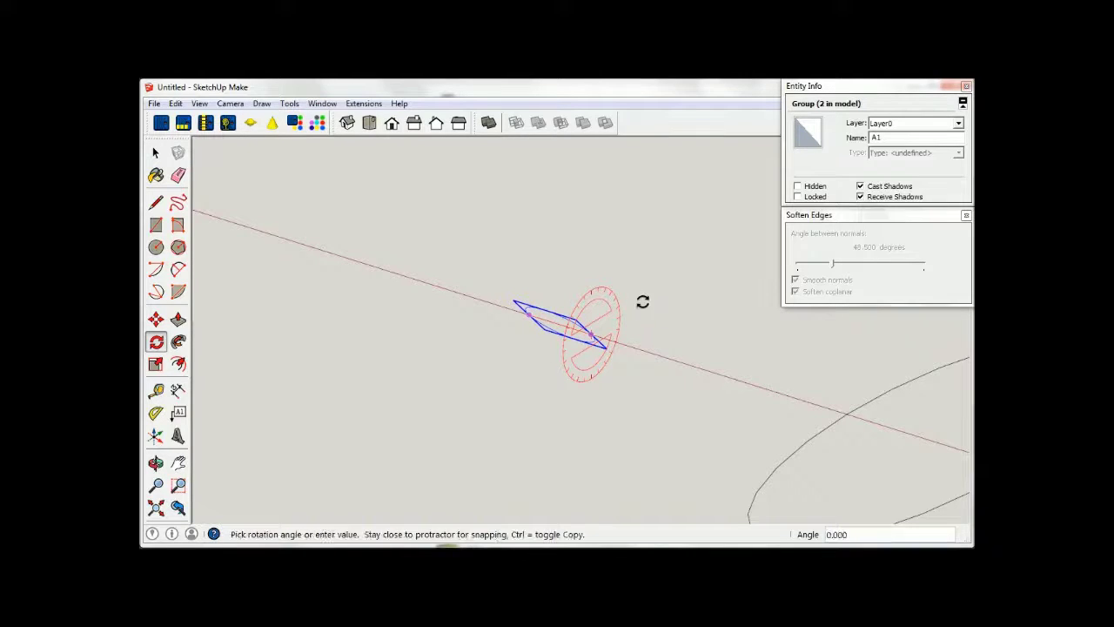
pyautogui.click(641, 312)
pyautogui.click(632, 277)
pyautogui.scroll(-2, 714, 340)
pyautogui.scroll(-2, 786, 412)
pyautogui.scroll(-1, 786, 413)
pyautogui.scroll(-1, 313, 241)
pyautogui.scroll(1, 313, 233)
pyautogui.scroll(1, 314, 234)
pyautogui.click(157, 153)
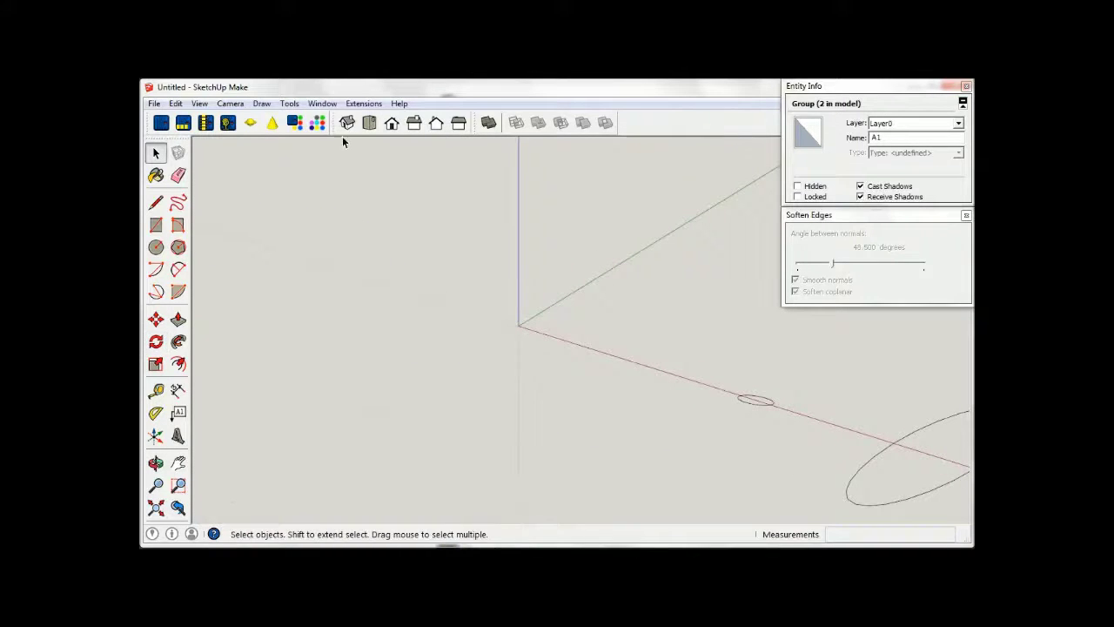
pyautogui.click(364, 103)
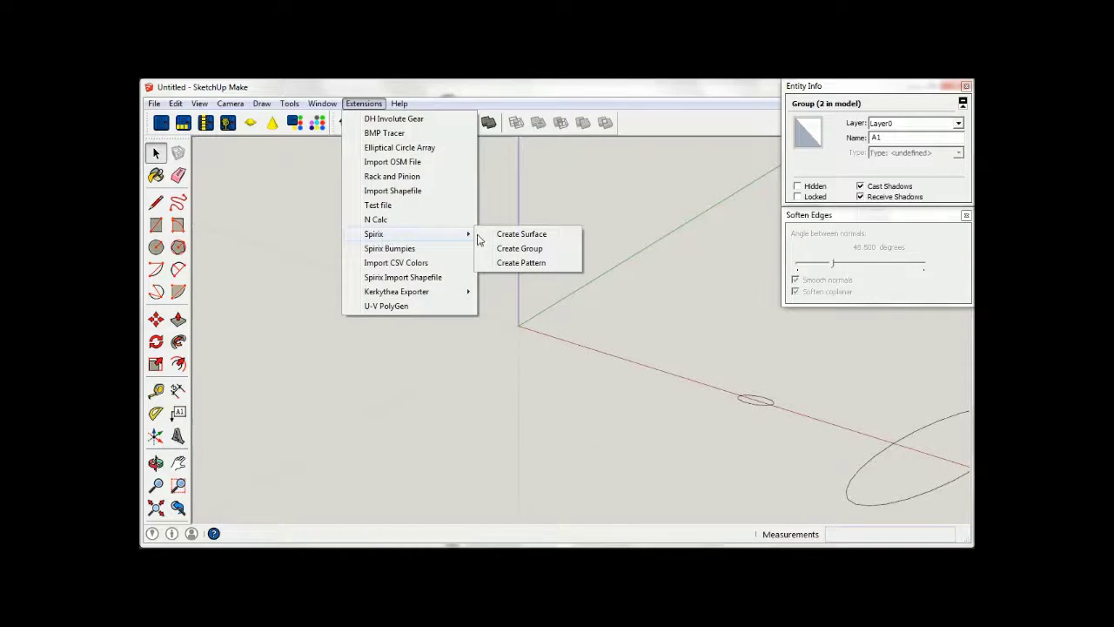
# - Create a Spirix coil with 12 rotations, -10 X centroid offset and 304 segments
pyautogui.moveTo(375, 234)
pyautogui.click(507, 235)
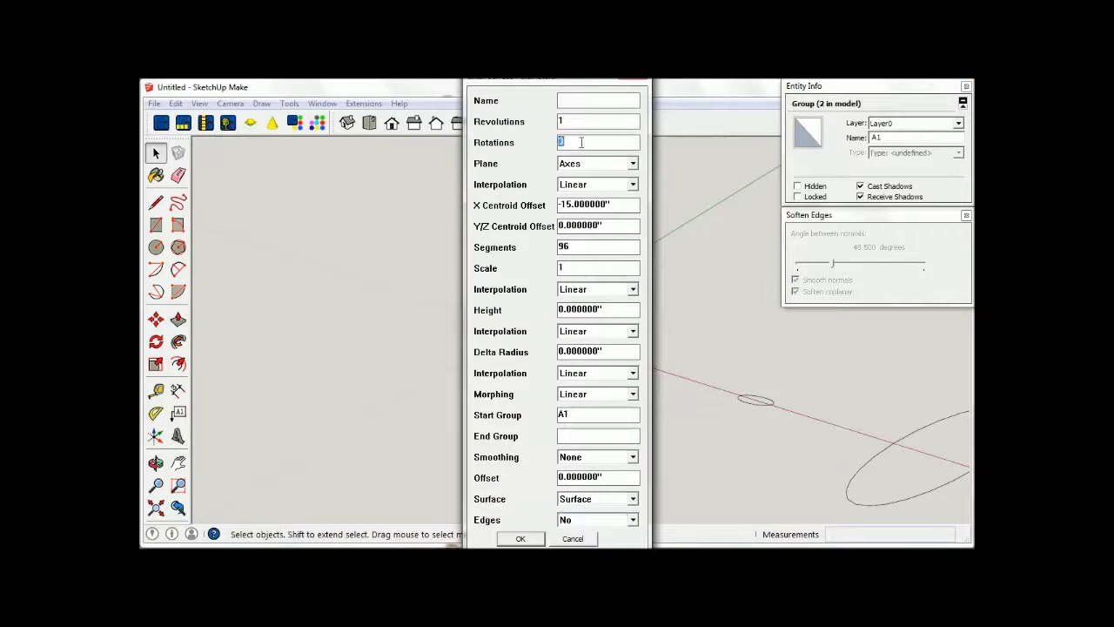
pyautogui.press('Tab')
pyautogui.press('Tab')
pyautogui.press('Tab')
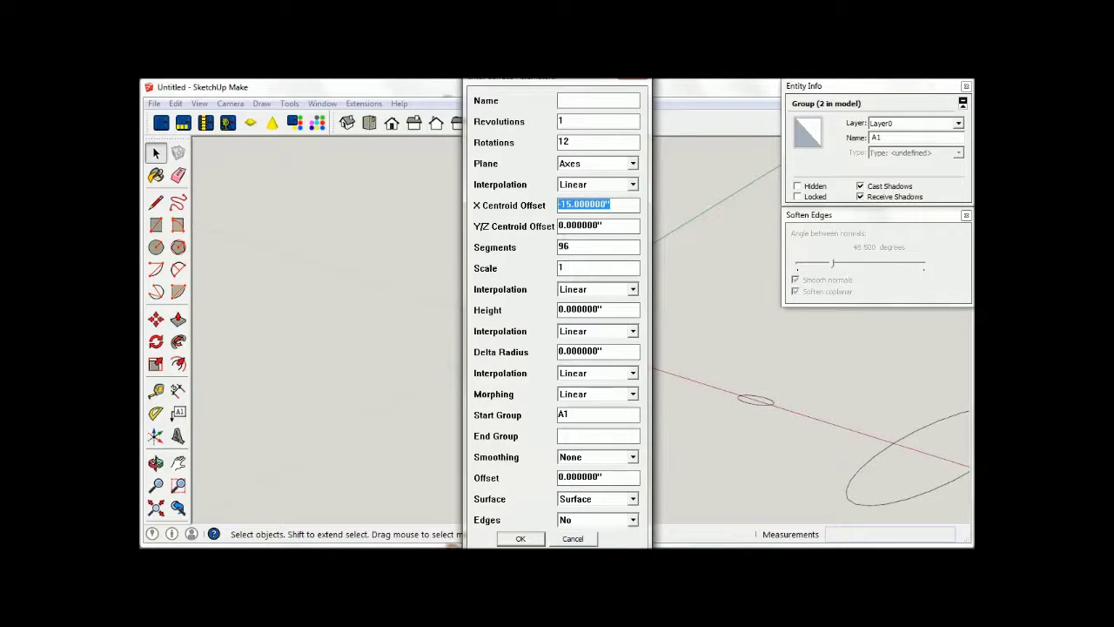
pyautogui.write('-10')
pyautogui.press('Tab')
pyautogui.write('384')
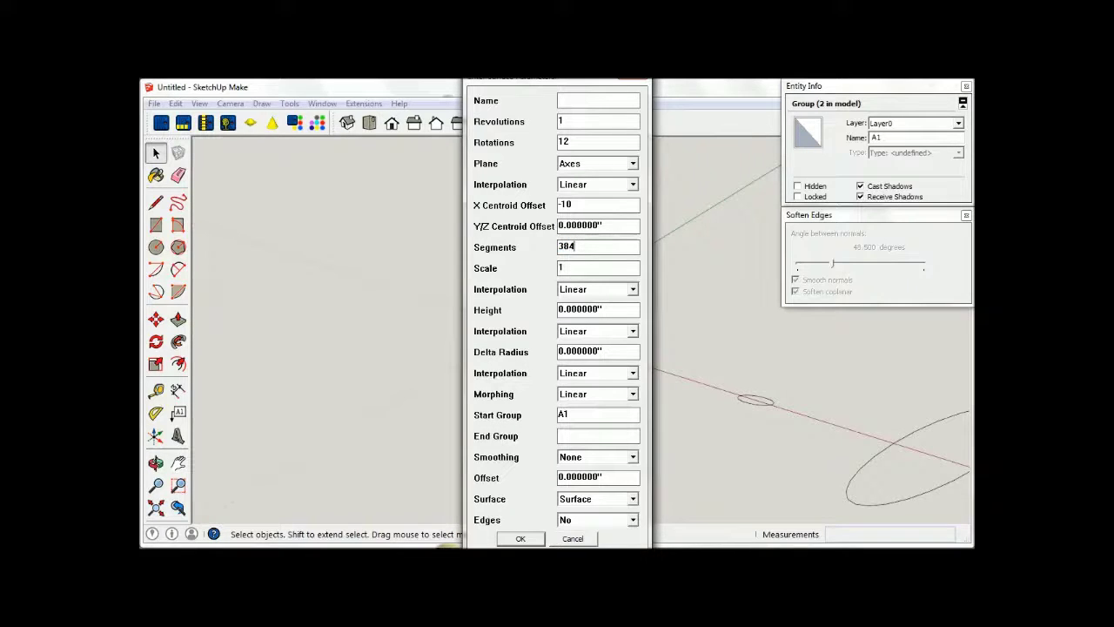
pyautogui.press('Return')
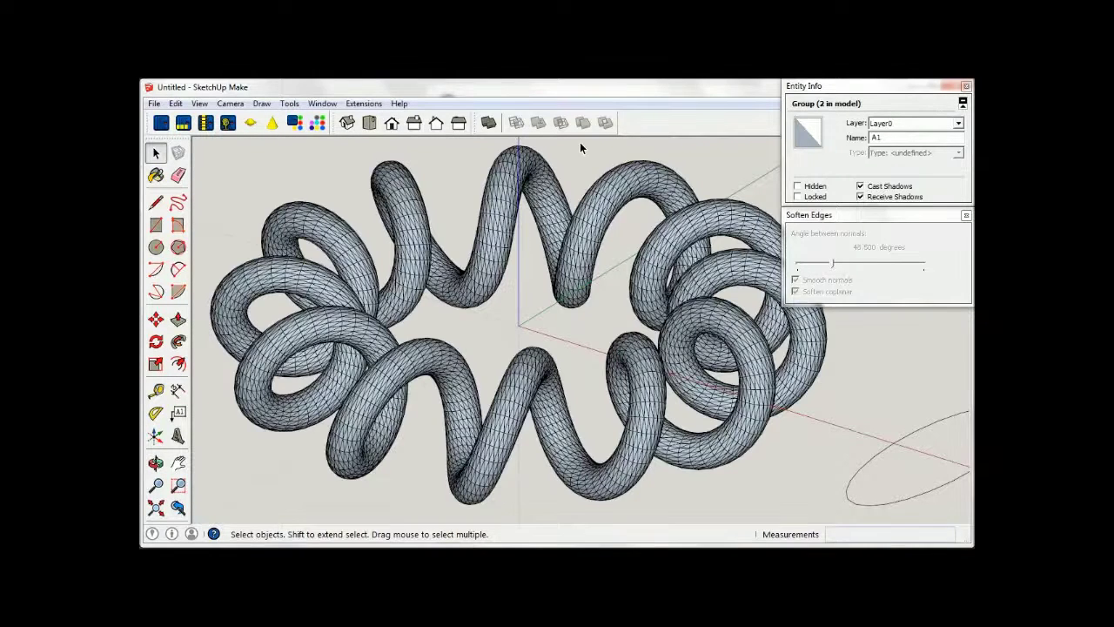
# - Select the whole coil mesh and reverse its faces
pyautogui.tripleClick(645, 413)
pyautogui.rightClick(643, 407)
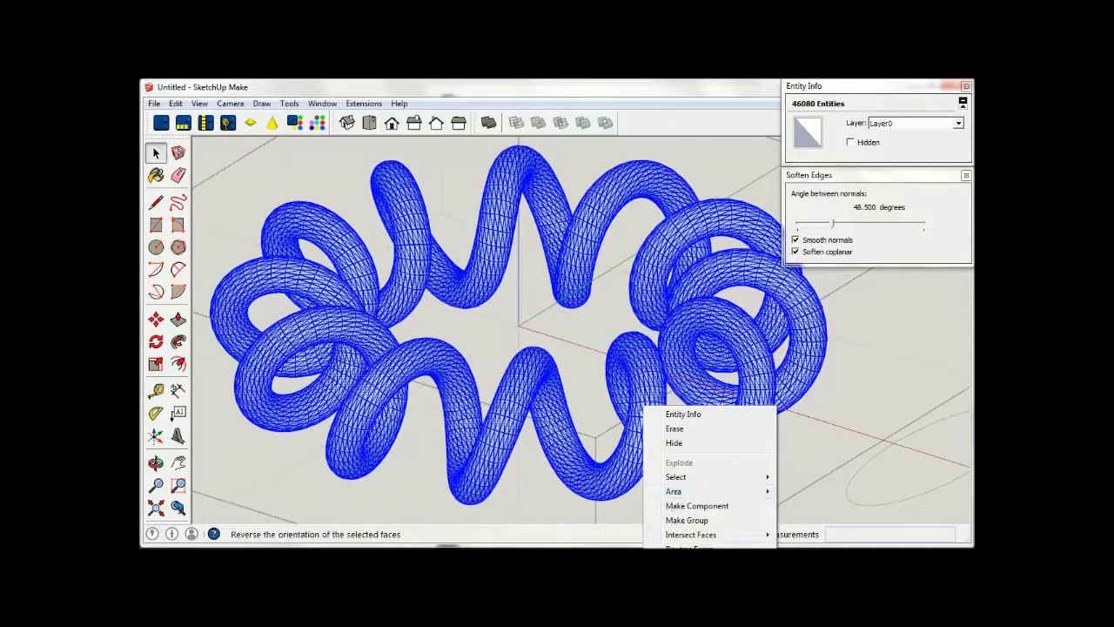
pyautogui.click(688, 548)
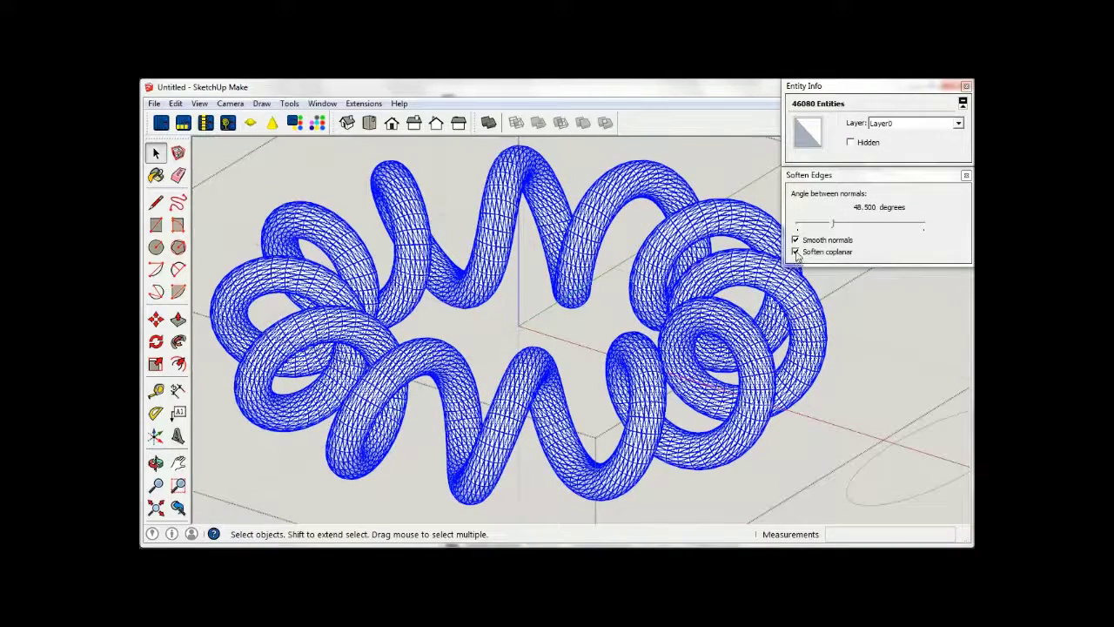
# - Soften the coil's edges for smooth white shading and orbit to view it
pyautogui.click(795, 252)
pyautogui.moveTo(820, 393)
pyautogui.mouseDown(button='middle')
pyautogui.moveTo(755, 460)
pyautogui.moveTo(825, 405)
pyautogui.moveTo(749, 423)
pyautogui.mouseUp(button='middle')
pyautogui.scroll(-2, 754, 460)
pyautogui.scroll(-1, 399, 251)
pyautogui.scroll(2, 401, 258)
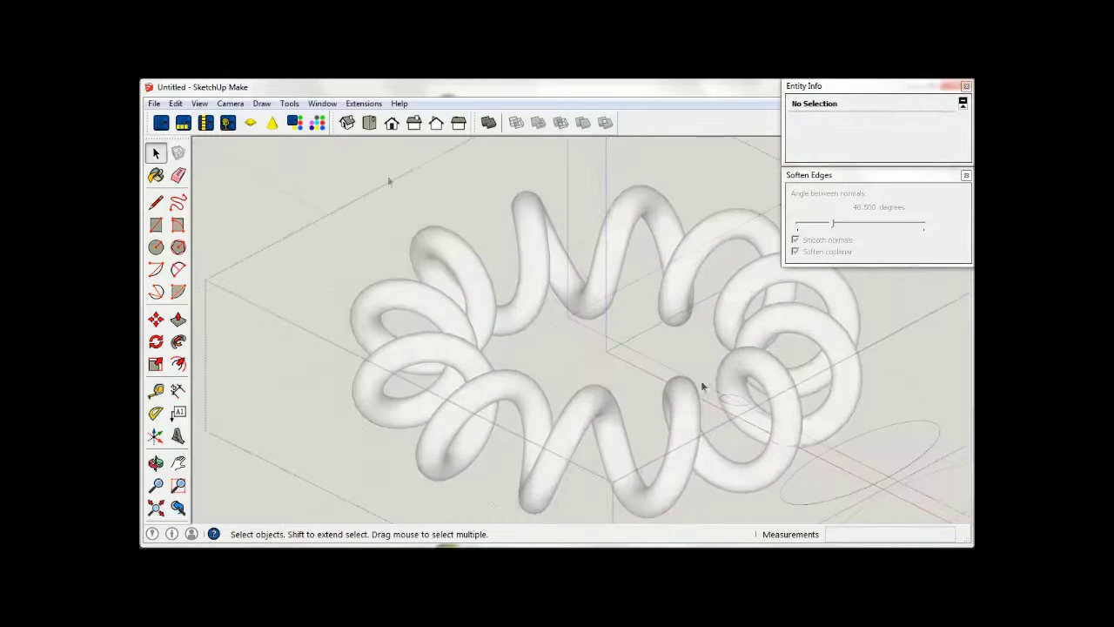
pyautogui.click(364, 102)
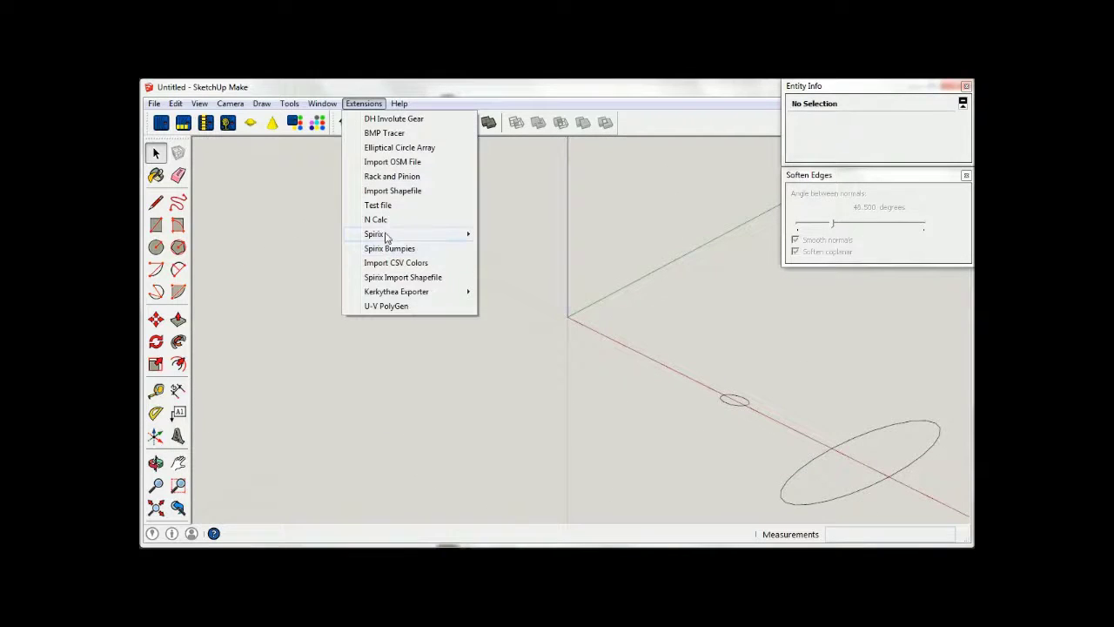
# - Create a Spirix surface from A1 with Scale 0 so the coil tapers away
pyautogui.click(512, 234)
pyautogui.click(579, 267)
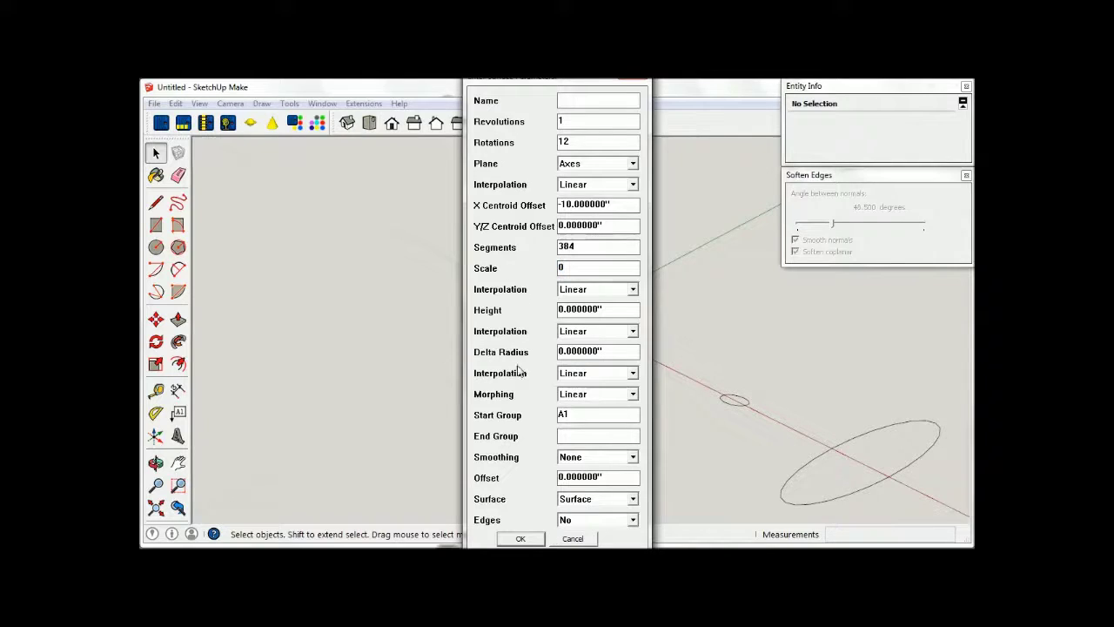
pyautogui.click(521, 538)
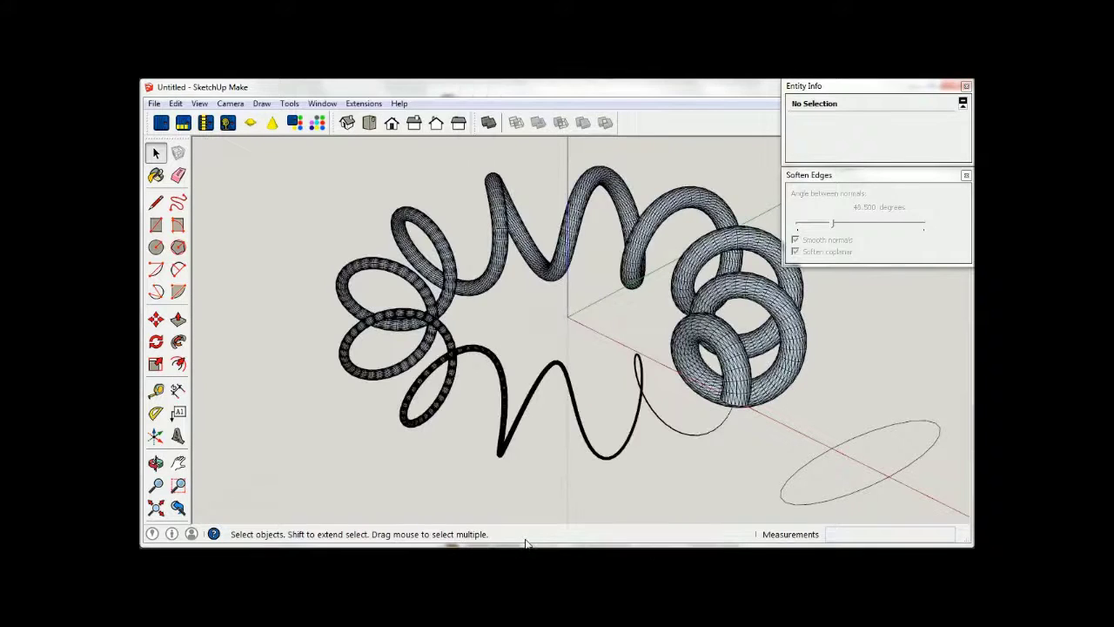
# - Reverse the tapering coil's faces and soften its edges for smooth white shading
pyautogui.tripleClick(709, 351)
pyautogui.rightClick(727, 348)
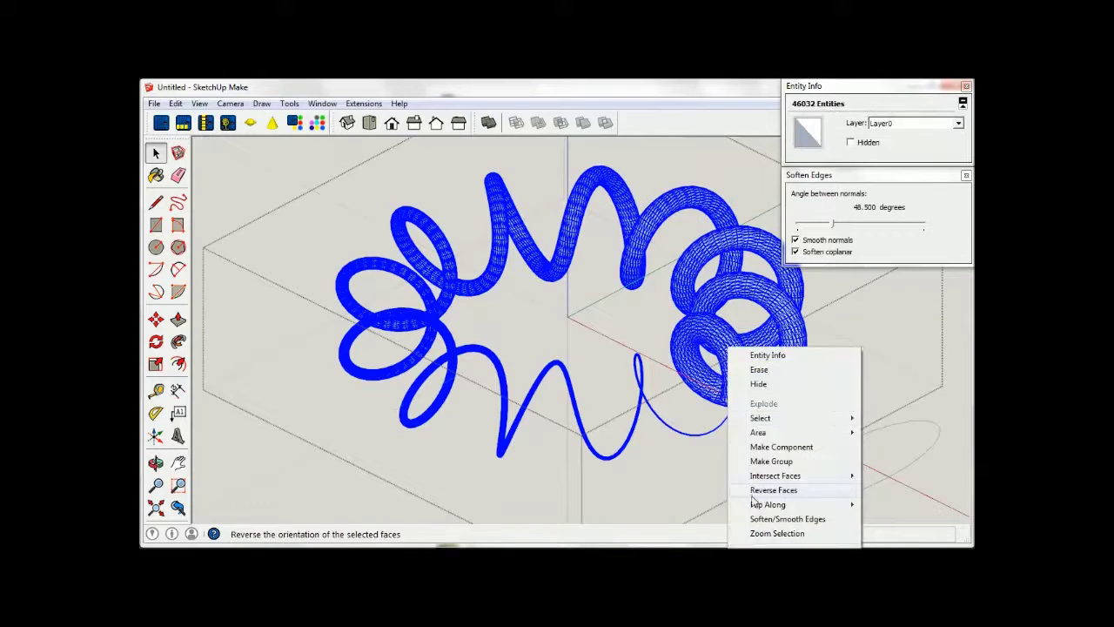
pyautogui.click(754, 492)
pyautogui.click(796, 252)
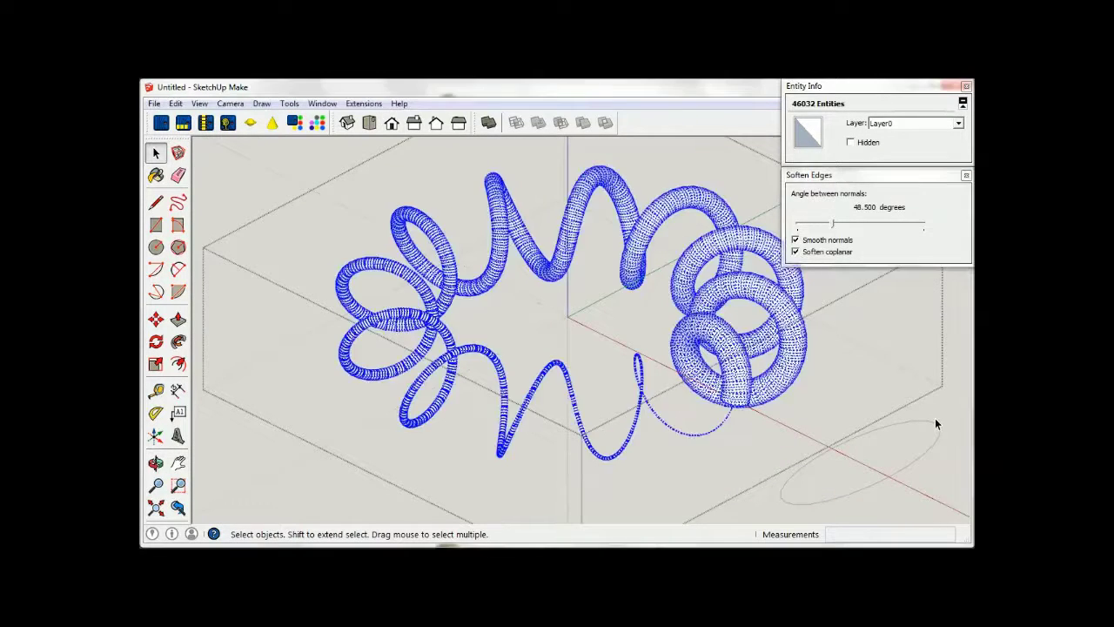
pyautogui.click(935, 418)
pyautogui.moveTo(673, 421)
pyautogui.mouseDown(button='middle')
pyautogui.moveTo(505, 360)
pyautogui.moveTo(539, 403)
pyautogui.moveTo(592, 283)
pyautogui.mouseUp(button='middle')
pyautogui.scroll(2, 679, 436)
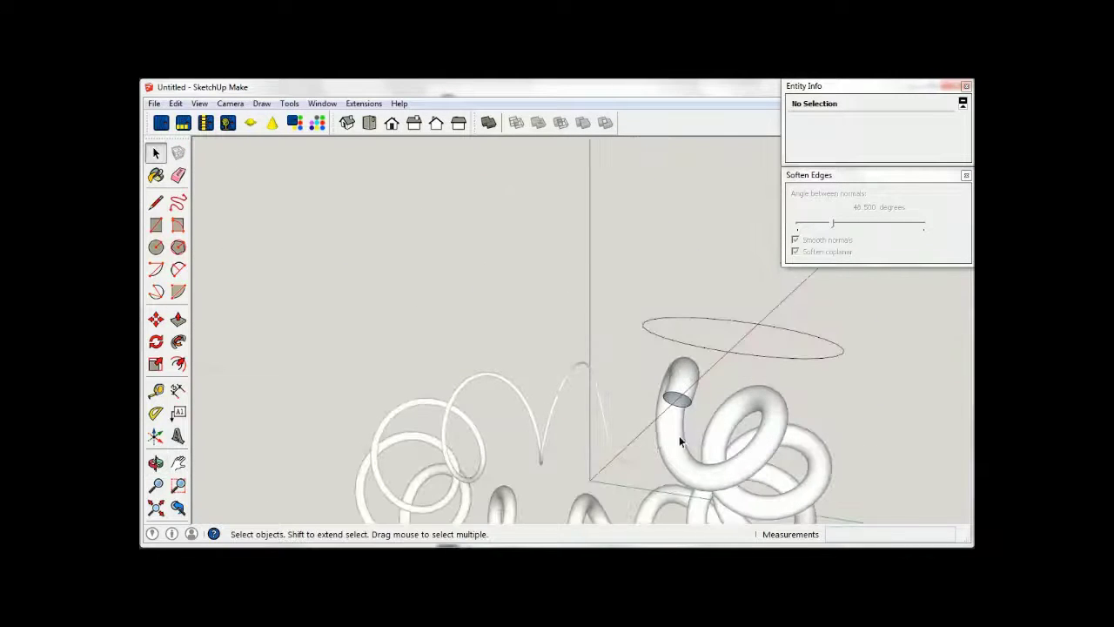
# - Draw a line across the coil's thick open end to cap it, then select the tube group
pyautogui.scroll(3, 679, 436)
pyautogui.scroll(3, 682, 399)
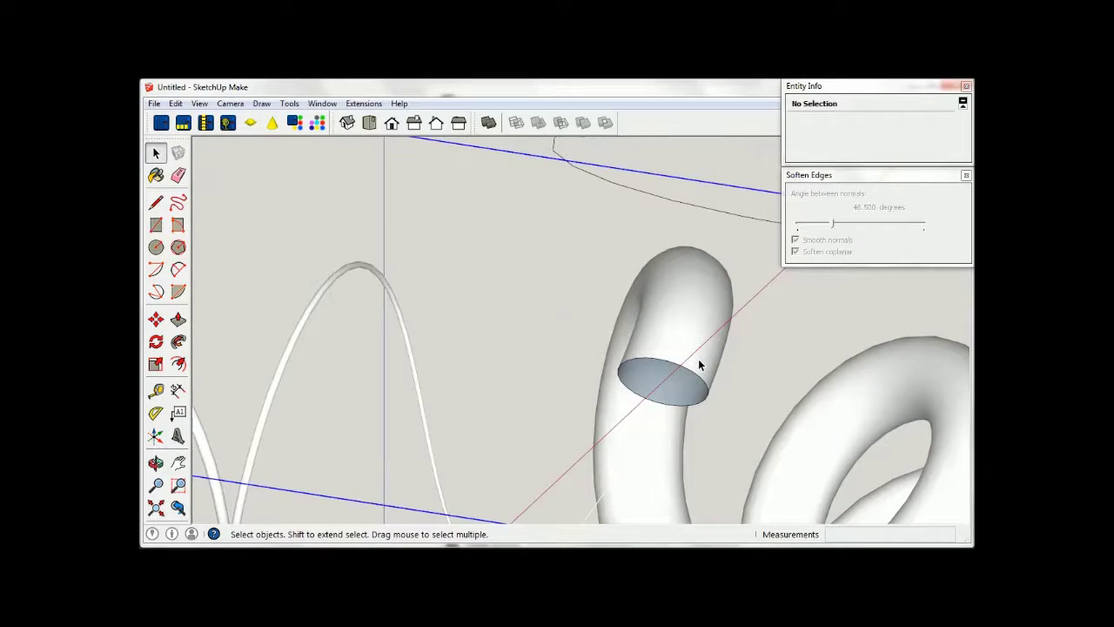
pyautogui.click(156, 202)
pyautogui.click(157, 202)
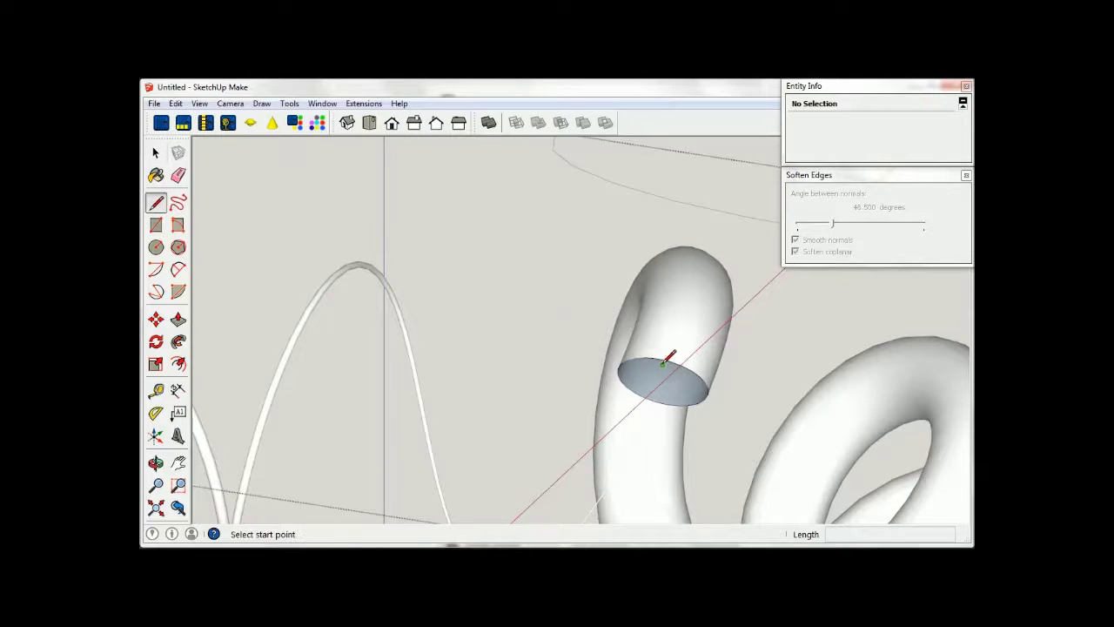
pyautogui.click(669, 360)
pyautogui.click(680, 363)
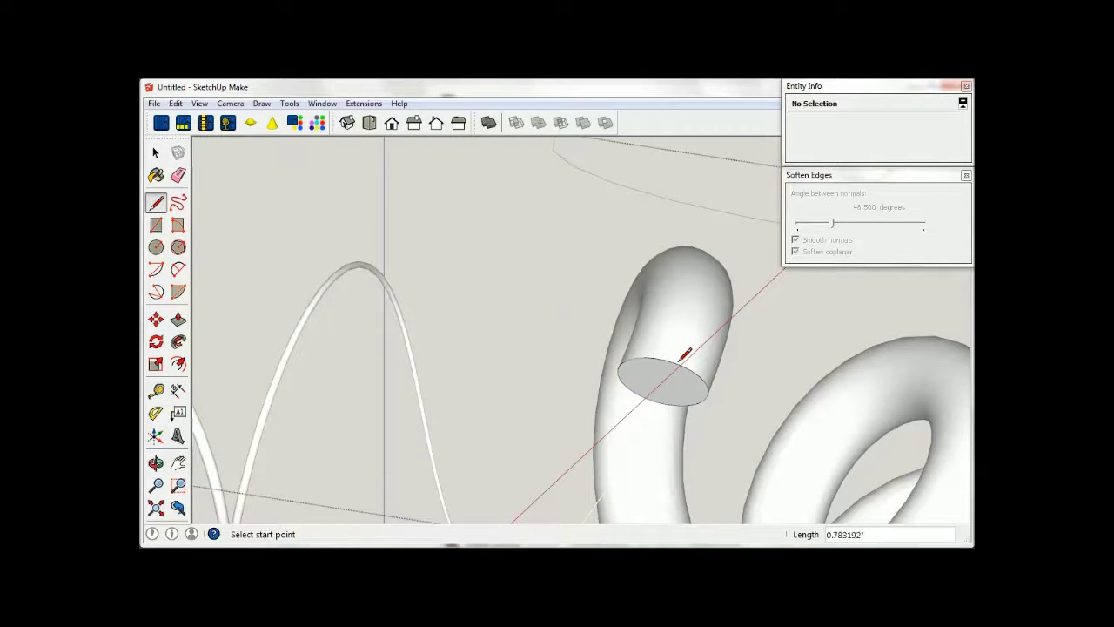
pyautogui.press('space')
pyautogui.scroll(-3, 489, 419)
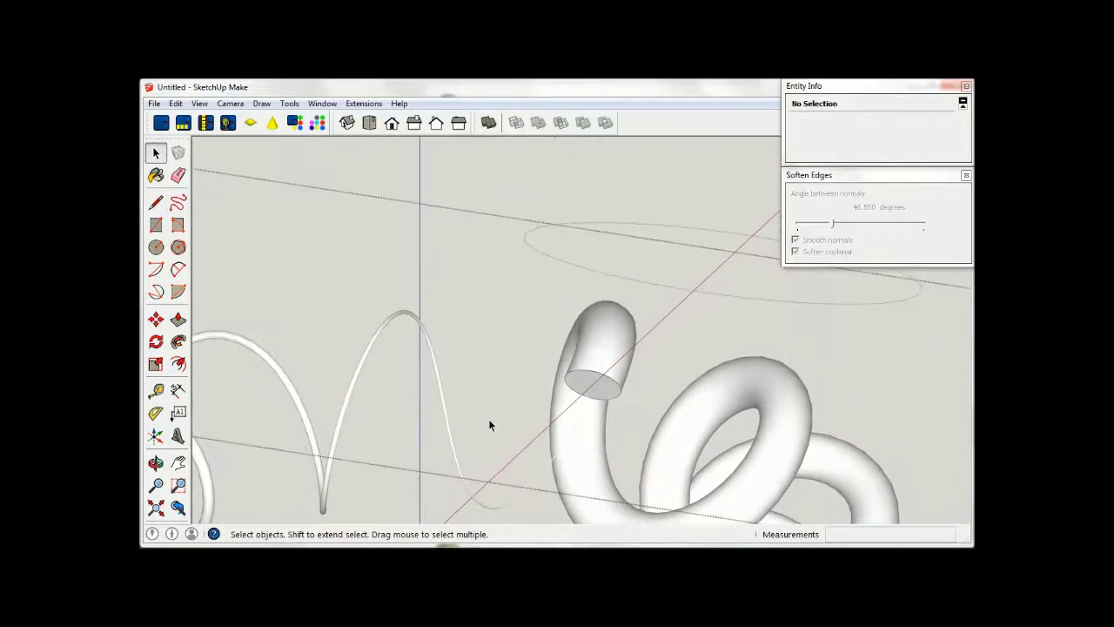
pyautogui.scroll(2, 600, 348)
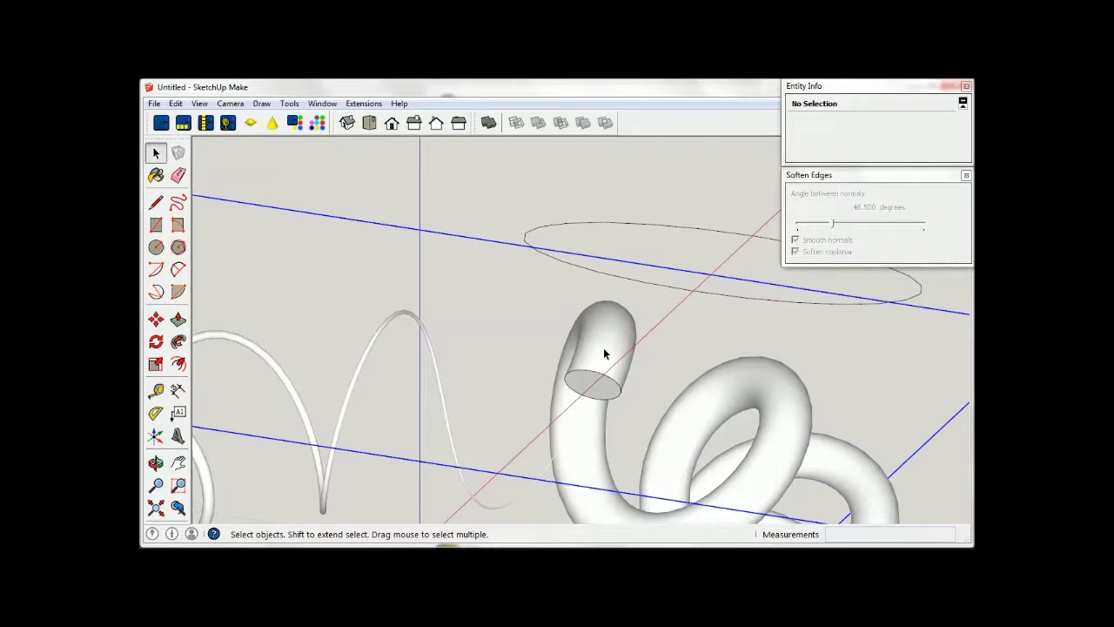
pyautogui.click(604, 353)
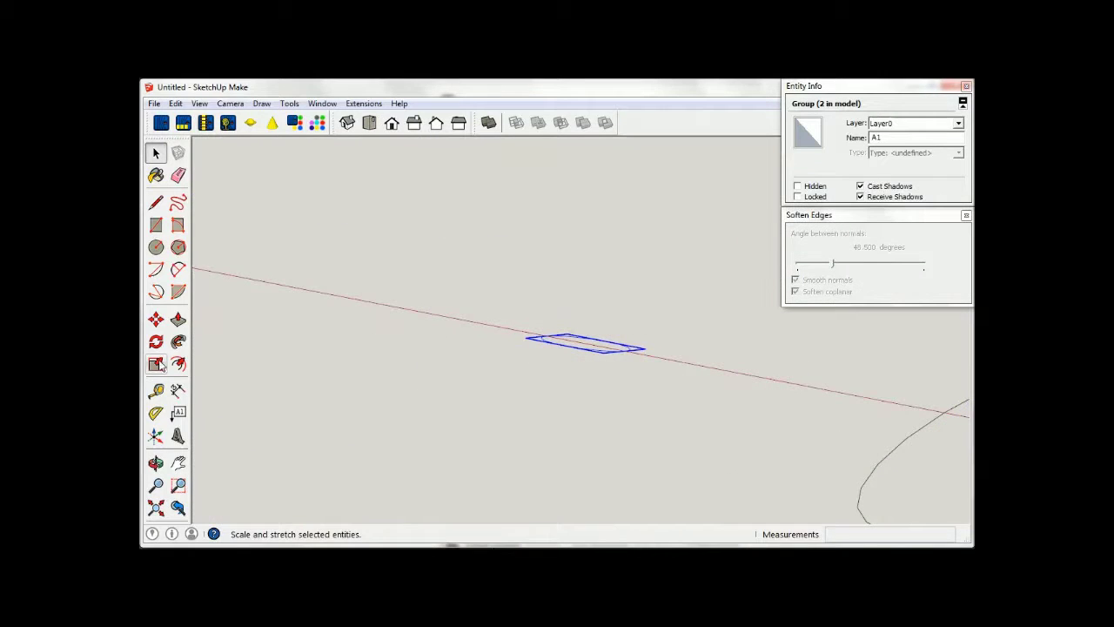
# - Rotate the A1 profile 90° on a vertical plane so it stands upright on the red axis
pyautogui.click(156, 341)
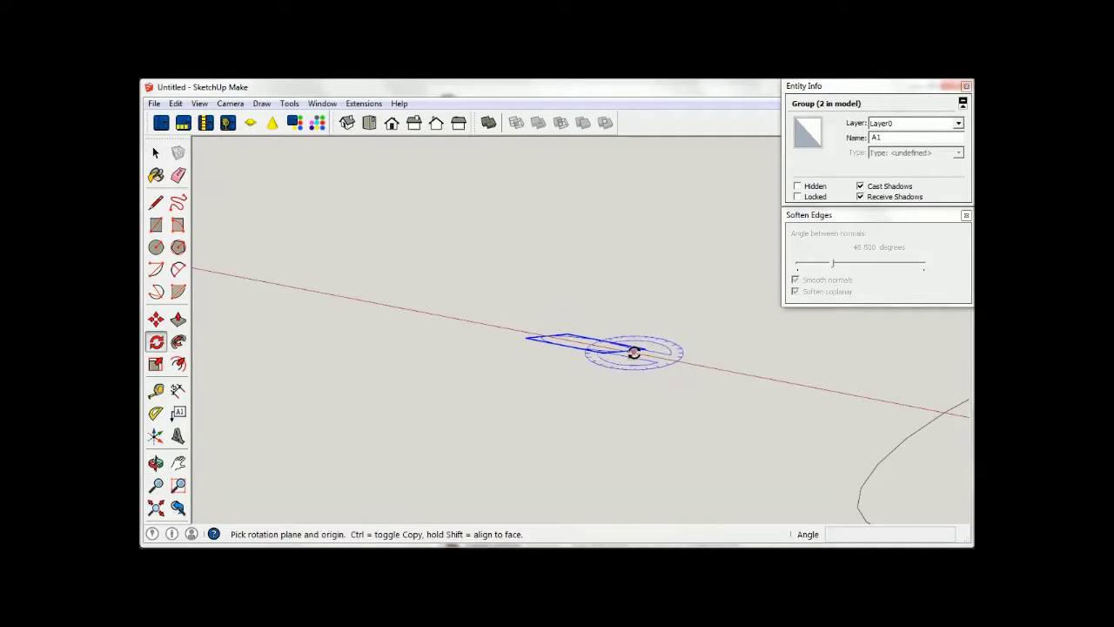
pyautogui.click(625, 350)
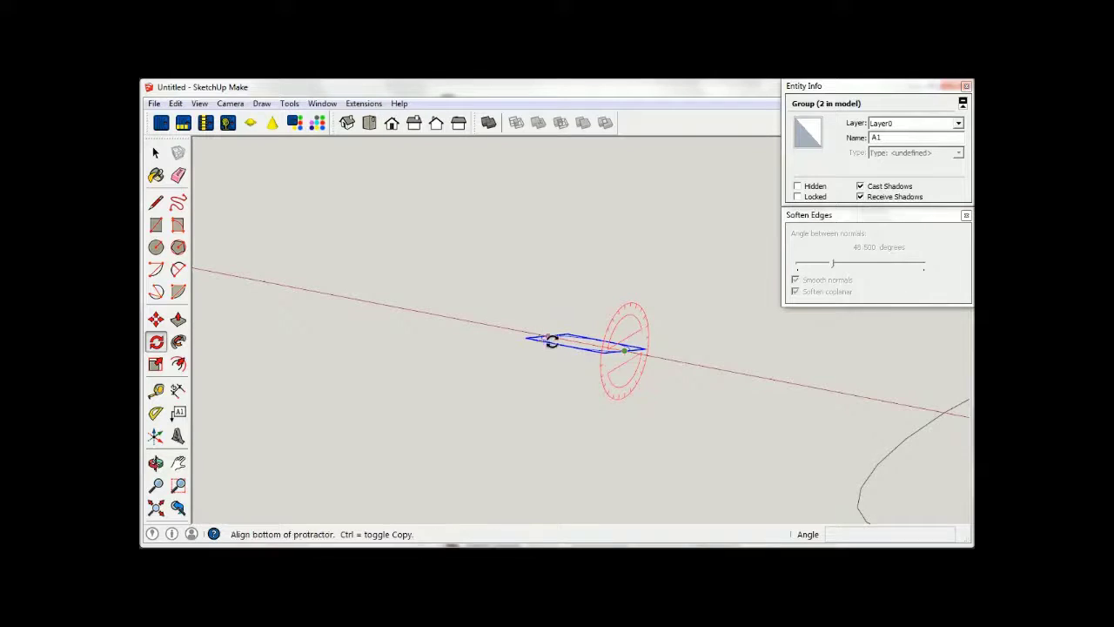
pyautogui.click(587, 418)
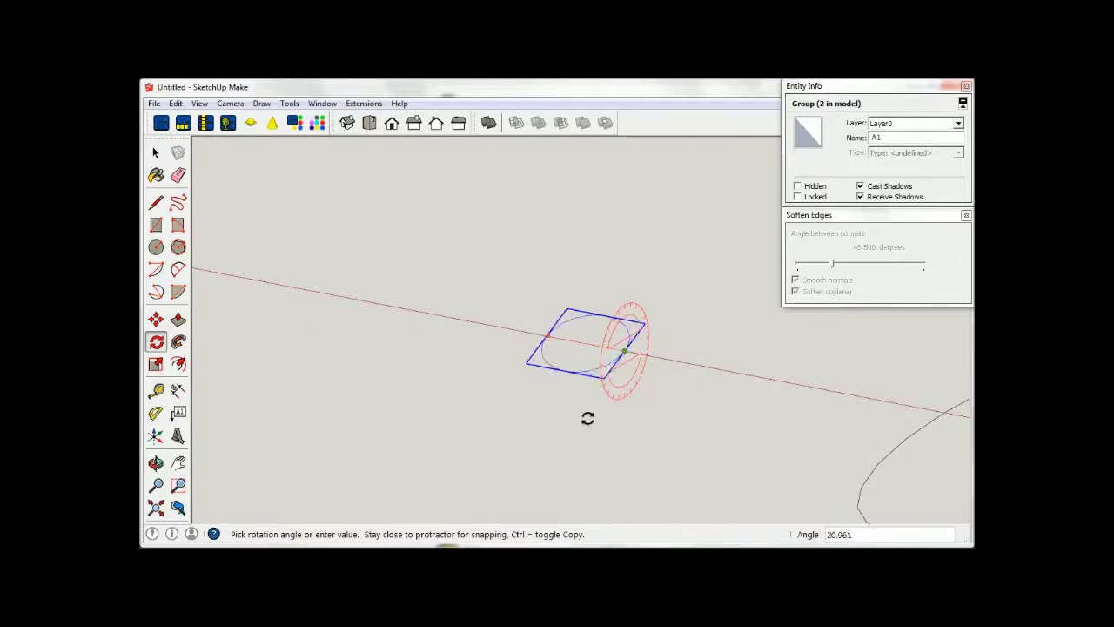
pyautogui.click(595, 314)
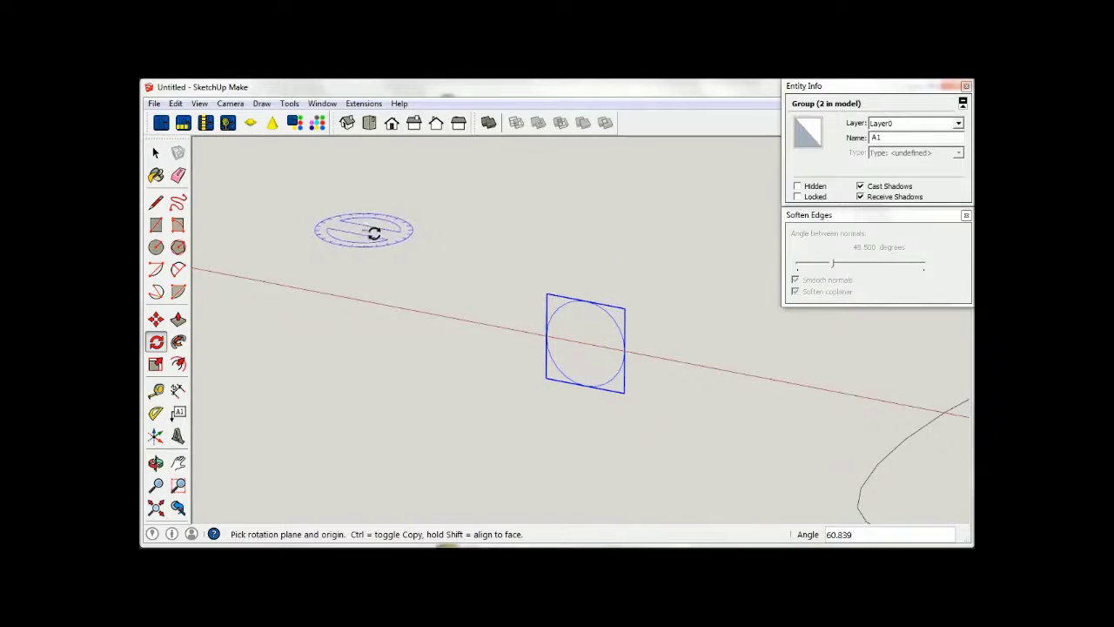
# - Deselect the profile and bring up the Extensions menu to reach Spirix
pyautogui.click(156, 152)
pyautogui.click(304, 191)
pyautogui.click(364, 104)
pyautogui.moveTo(374, 234)
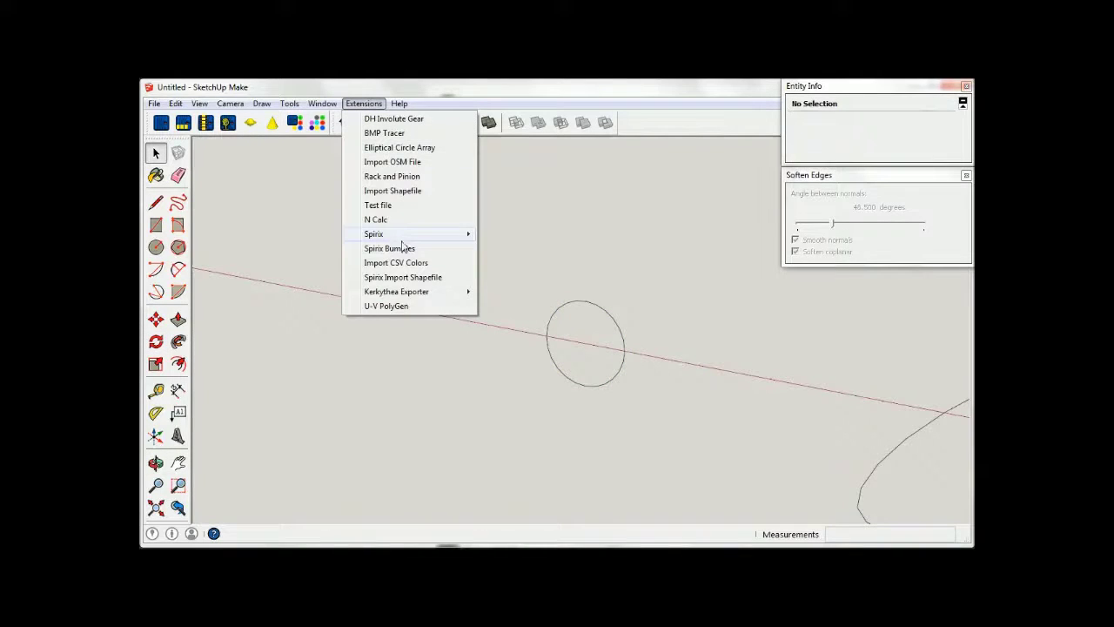
# - Sweep A1 into a Spirix coil: 5 revolutions, 0 rotations, 0 centroid offset, height 100
pyautogui.click(526, 235)
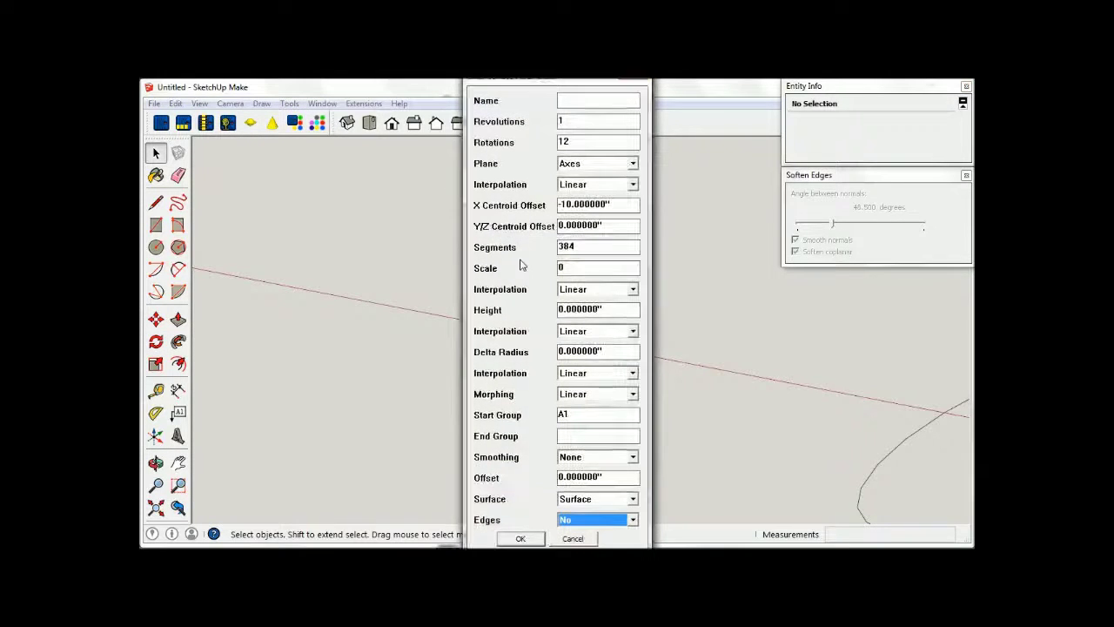
pyautogui.click(581, 123)
pyautogui.write('5')
pyautogui.write('0')
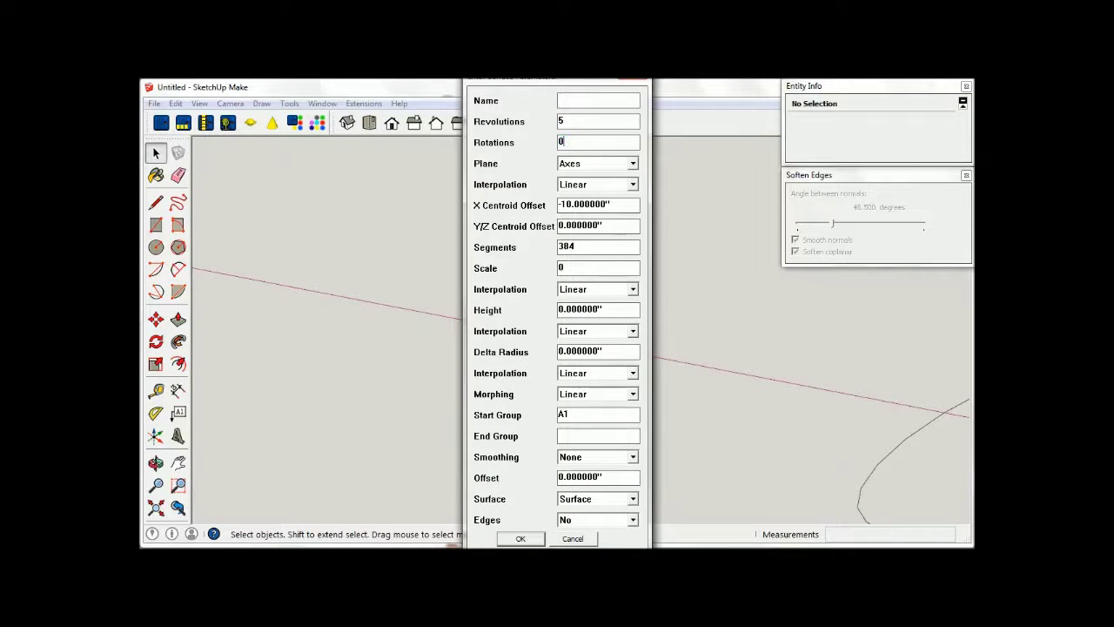
pyautogui.press('Tab')
pyautogui.press('Tab')
pyautogui.press('Tab')
pyautogui.write('0')
pyautogui.press('Tab')
pyautogui.press('Tab')
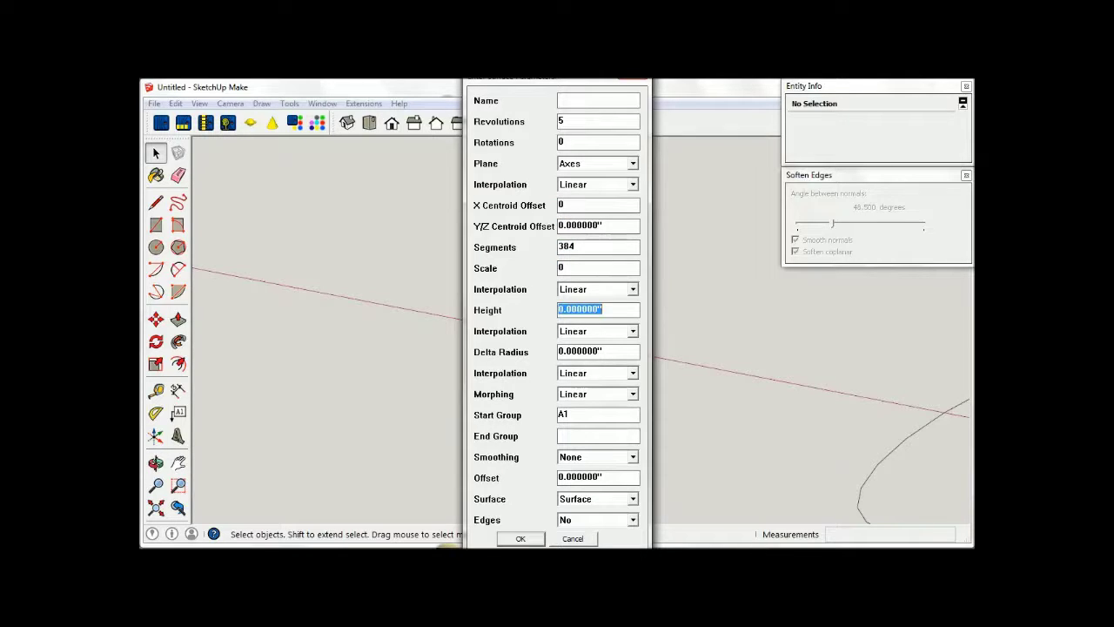
pyautogui.write('100')
pyautogui.press('Tab')
pyautogui.press('Tab')
pyautogui.press('Tab')
pyautogui.press('Tab')
pyautogui.press('Tab')
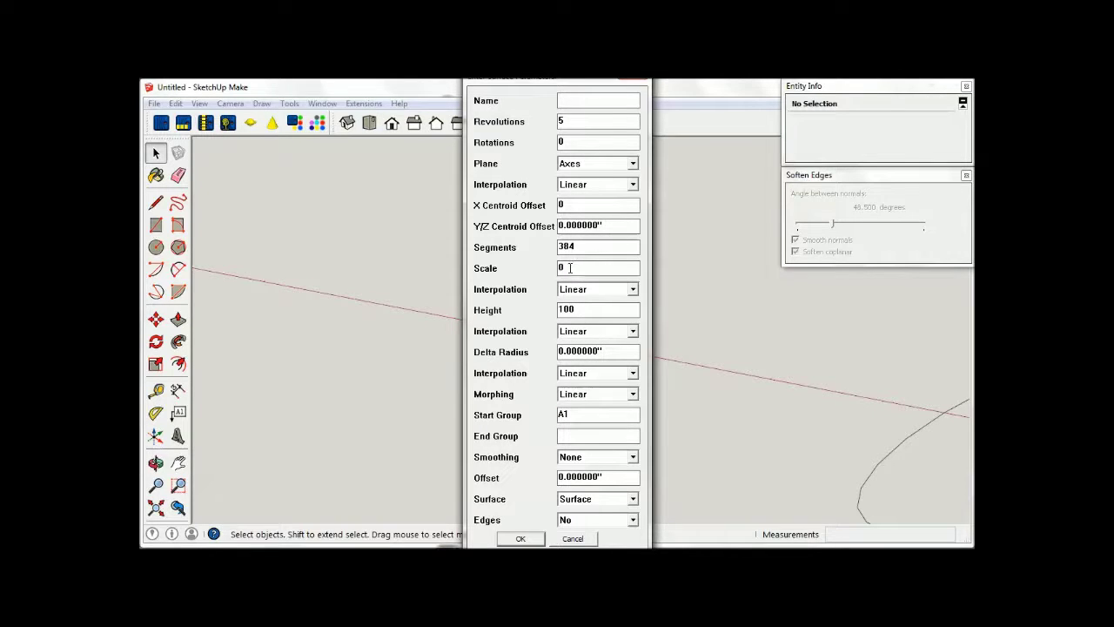
pyautogui.click(520, 539)
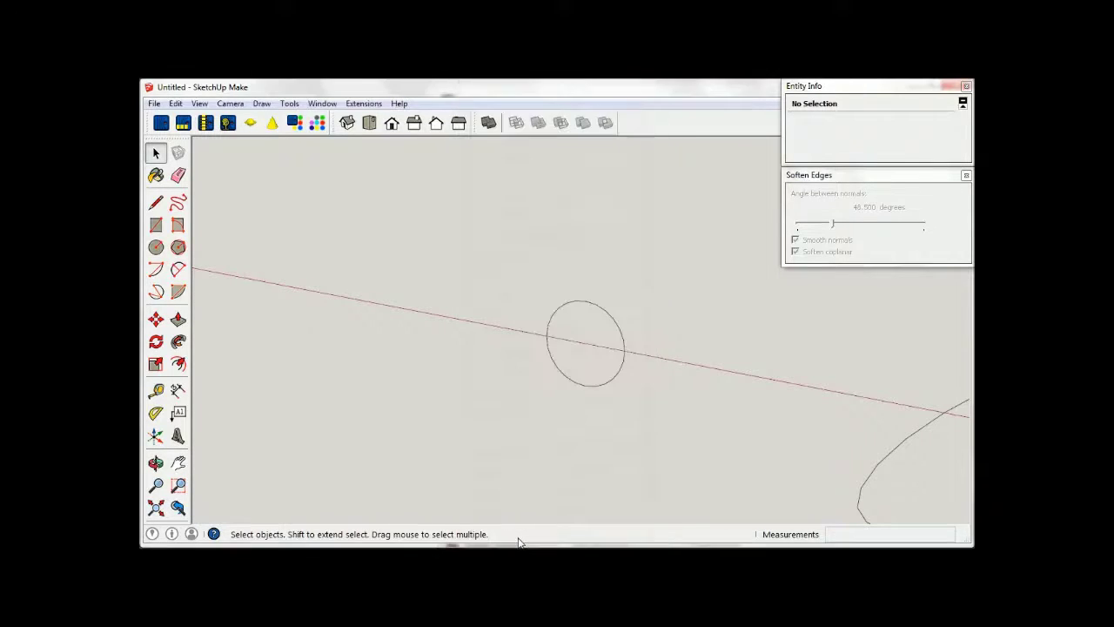
pyautogui.moveTo(520, 542); pyautogui.dragTo(582, 457, button='middle')
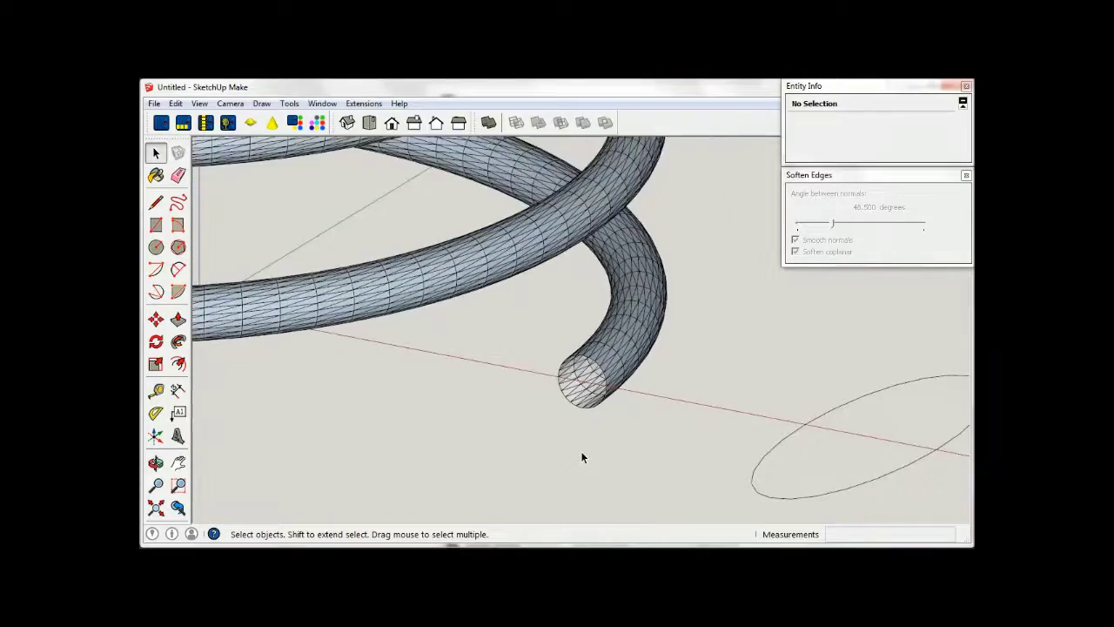
pyautogui.scroll(-5, 582, 457)
pyautogui.scroll(-2, 582, 457)
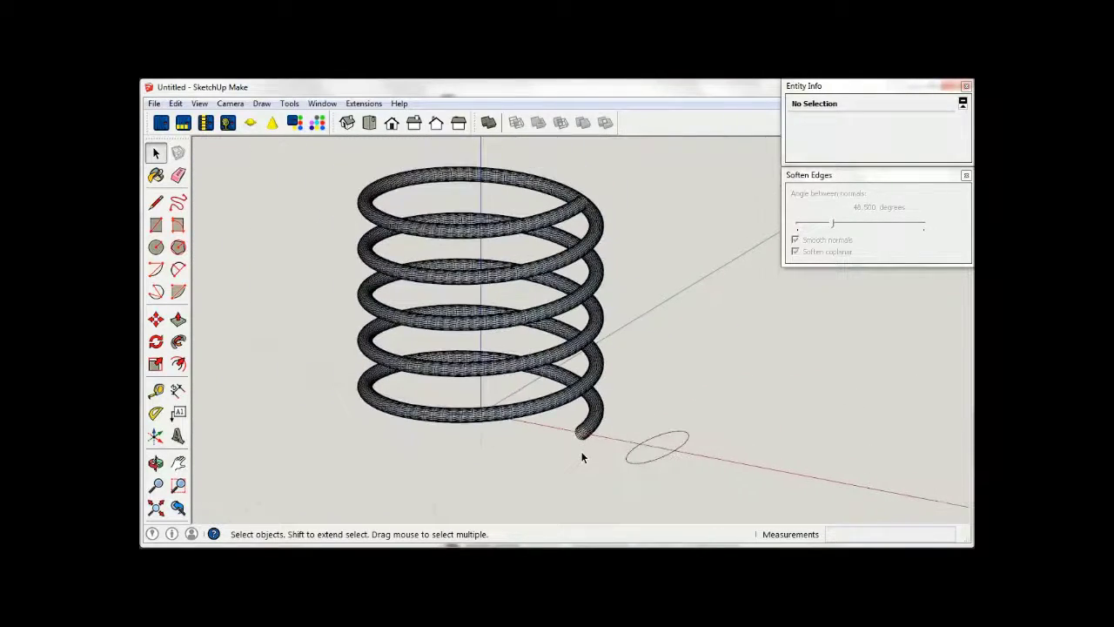
# - Select the coil tube and draw a line on its bottom end edge to cap it
pyautogui.scroll(3, 582, 457)
pyautogui.scroll(3, 585, 427)
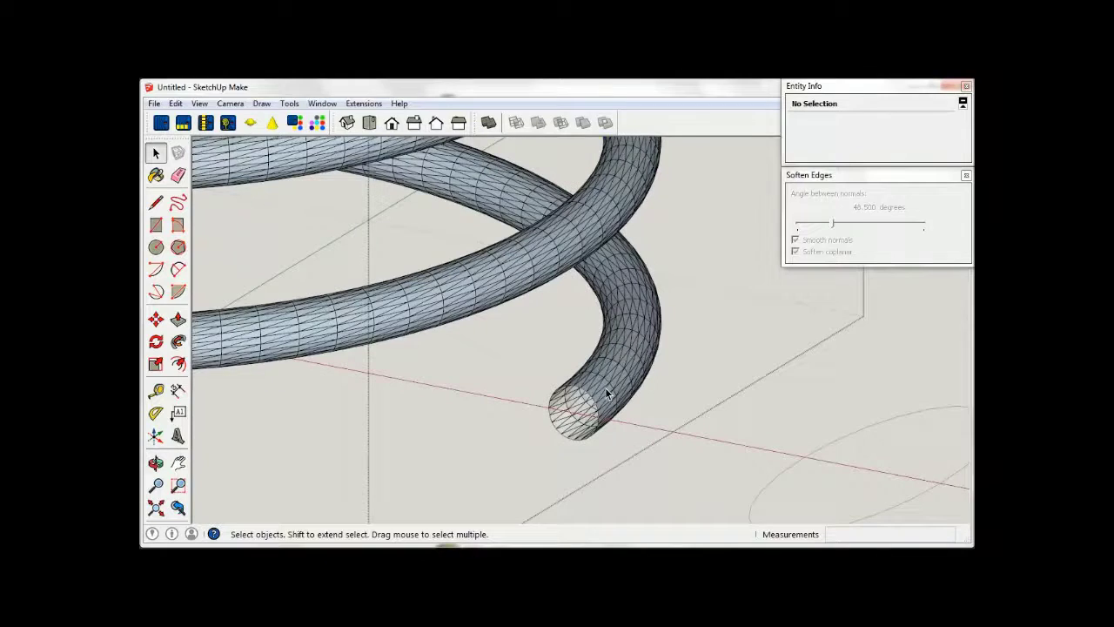
pyautogui.tripleClick(605, 387)
pyautogui.click(155, 202)
pyautogui.click(562, 431)
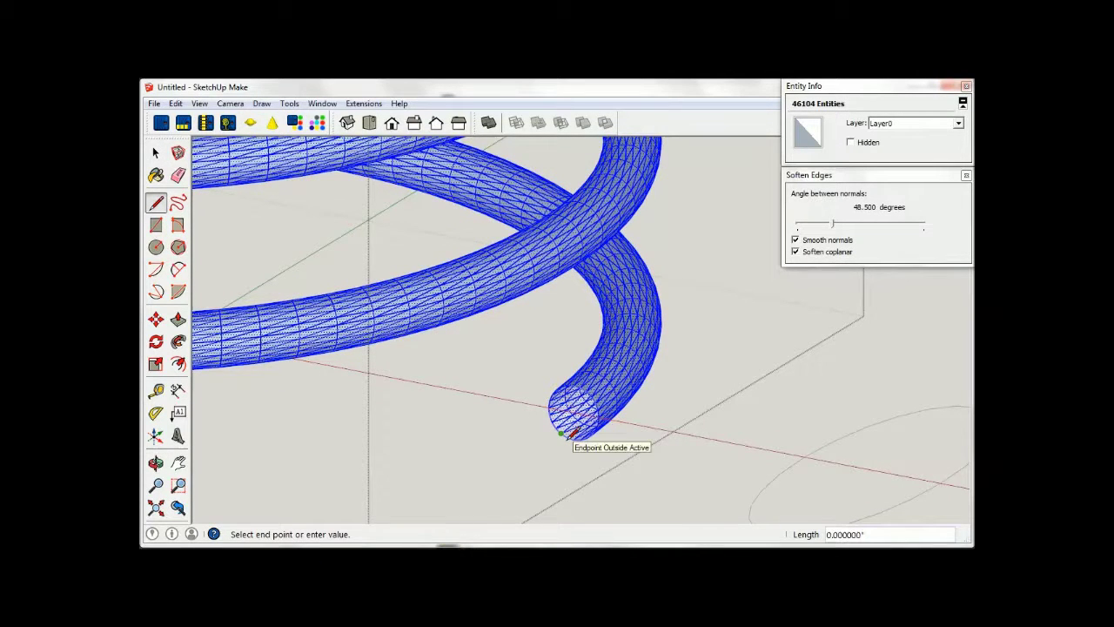
pyautogui.scroll(2, 570, 431)
pyautogui.scroll(2, 567, 433)
pyautogui.click(567, 432)
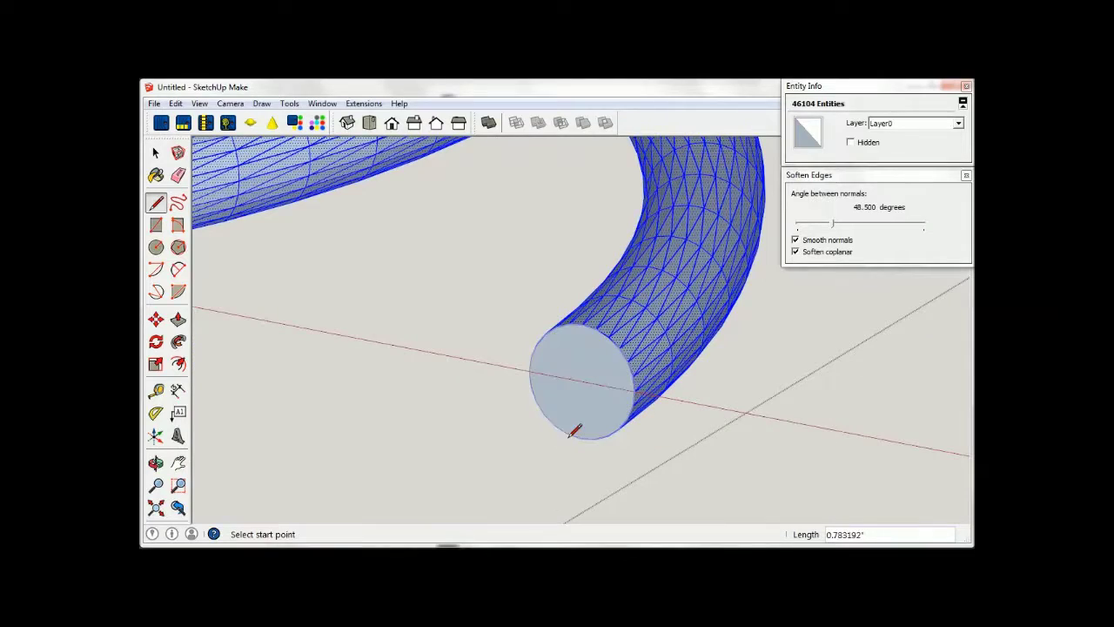
# - Draw a line on the coil's top end edge to cap that end with a face
pyautogui.scroll(-2, 571, 431)
pyautogui.scroll(-3, 569, 435)
pyautogui.scroll(-2, 566, 443)
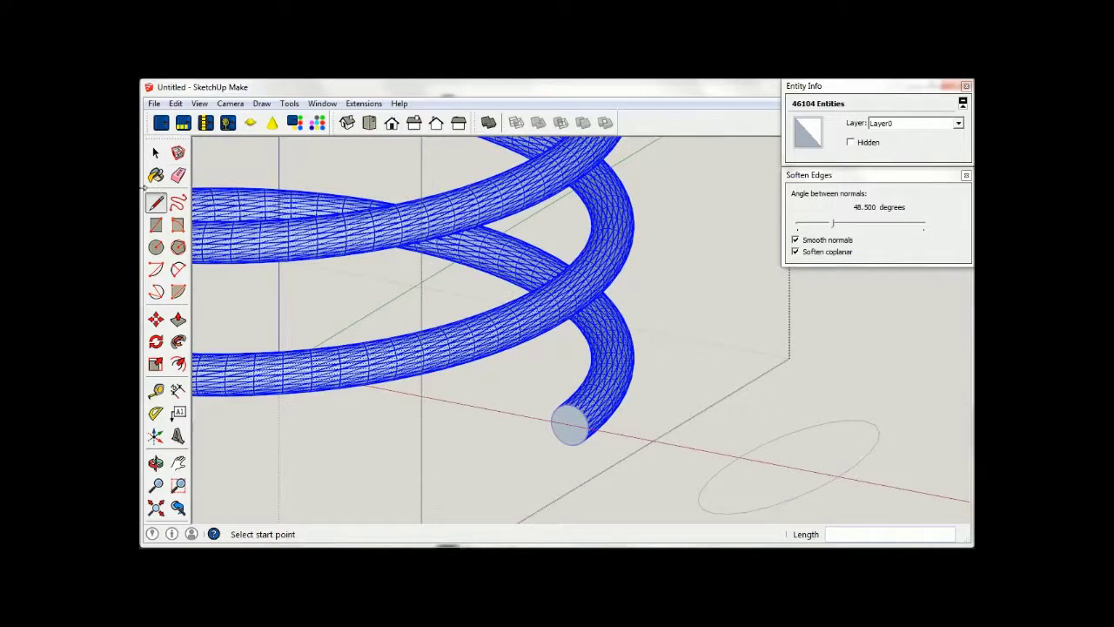
pyautogui.scroll(-3, 574, 418)
pyautogui.scroll(-2, 592, 388)
pyautogui.scroll(-2, 601, 381)
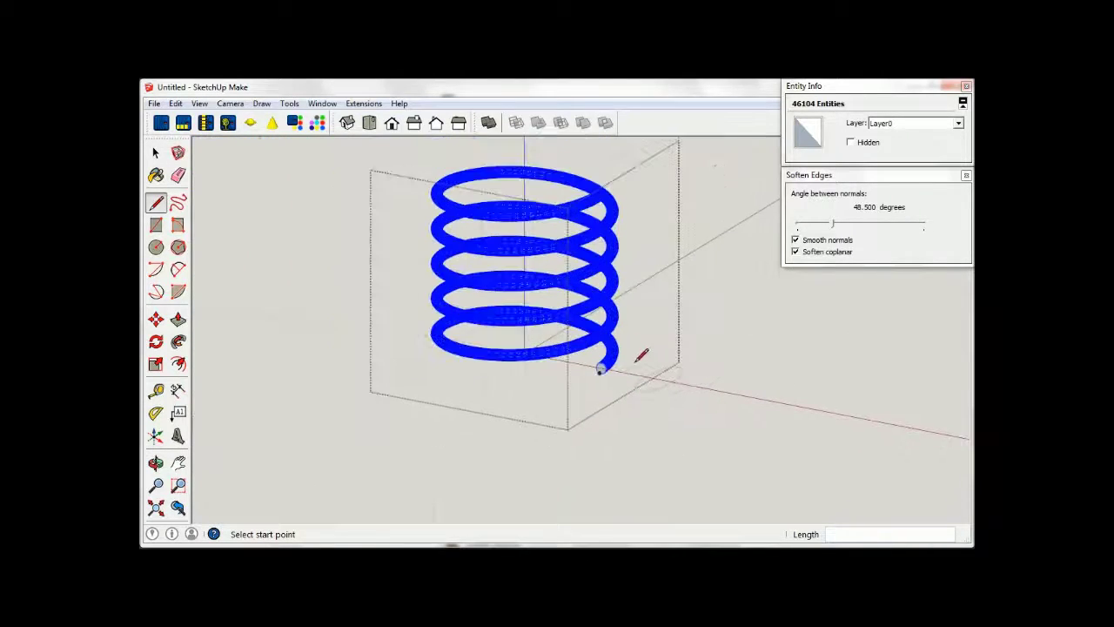
pyautogui.moveTo(689, 242); pyautogui.dragTo(648, 248, button='middle')
pyautogui.scroll(2, 650, 248)
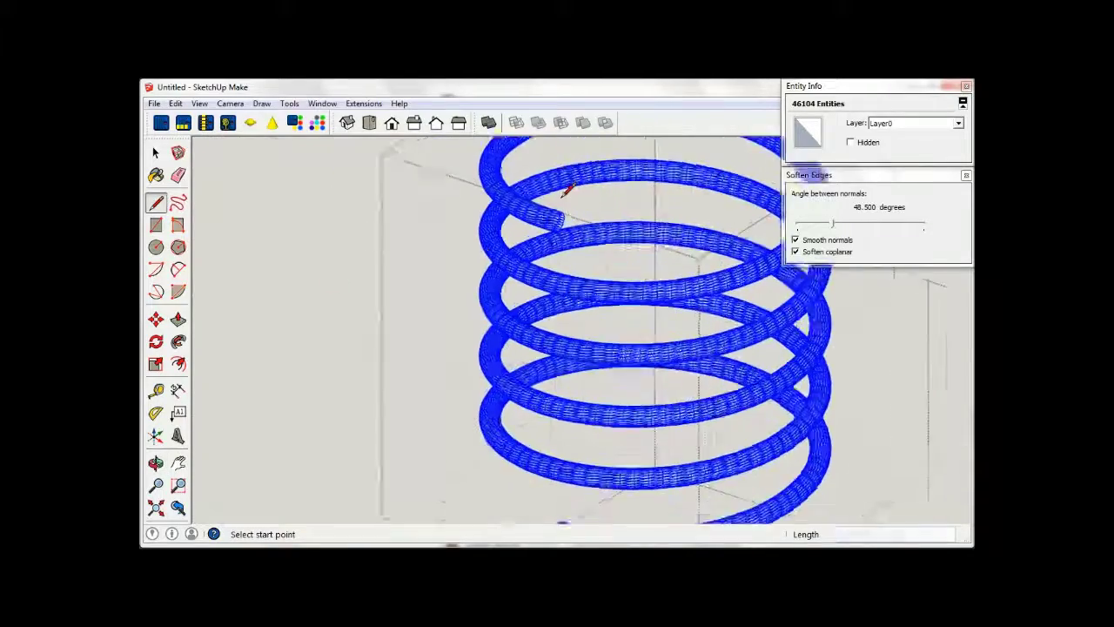
pyautogui.scroll(3, 568, 209)
pyautogui.scroll(2, 543, 218)
pyautogui.click(537, 212)
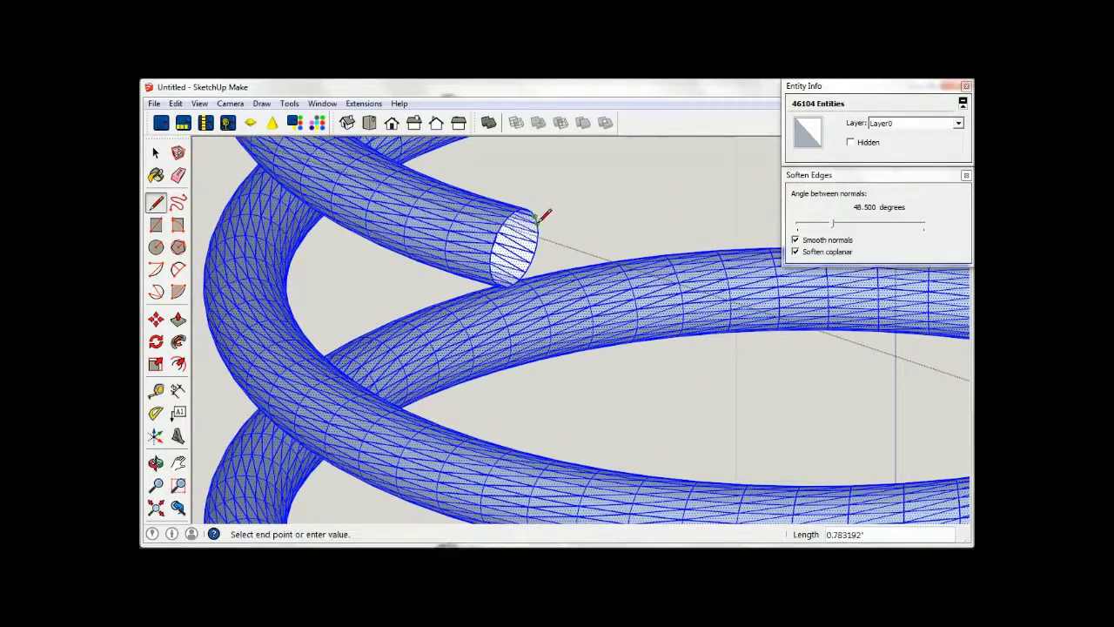
pyautogui.click(536, 209)
# - Reverse the orientation of the new top end face
pyautogui.click(155, 152)
pyautogui.keyDown('shift'); pyautogui.click(510, 258); pyautogui.keyUp('shift')
pyautogui.rightClick(510, 258)
pyautogui.click(557, 401)
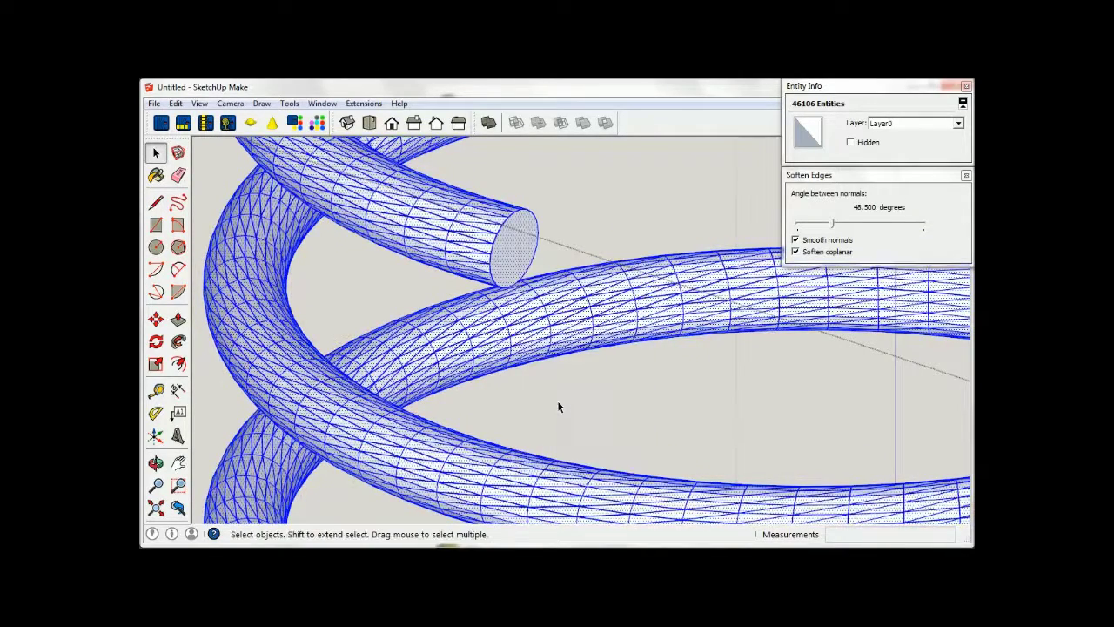
# - Soften the coil's coplanar edges into a smooth tube, then select and delete the coil
pyautogui.click(796, 252)
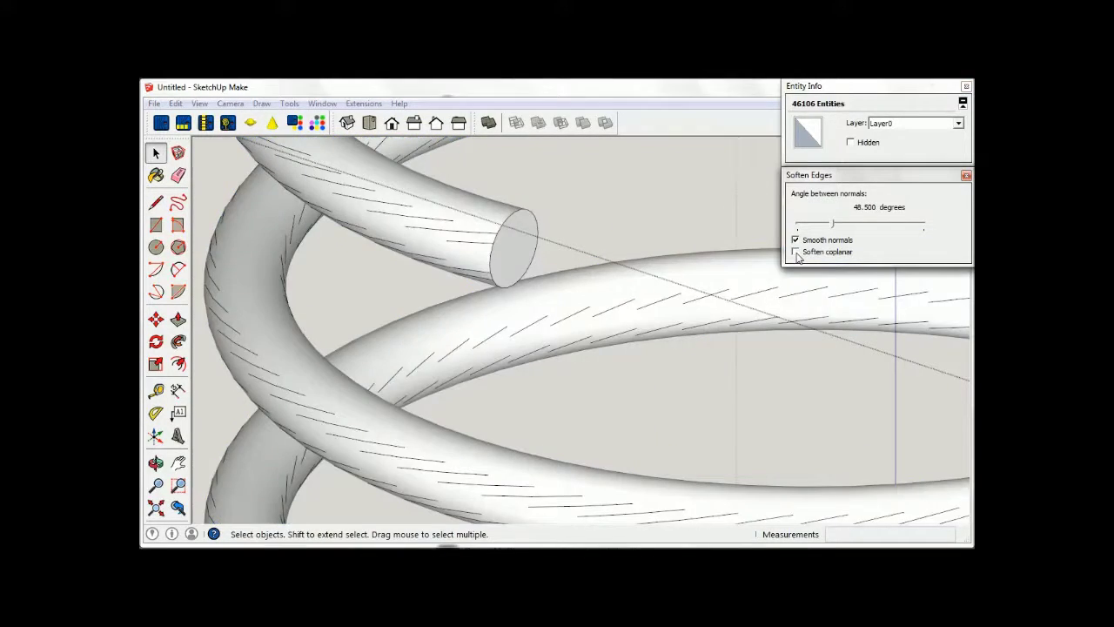
pyautogui.click(639, 360)
pyautogui.scroll(-2, 639, 361)
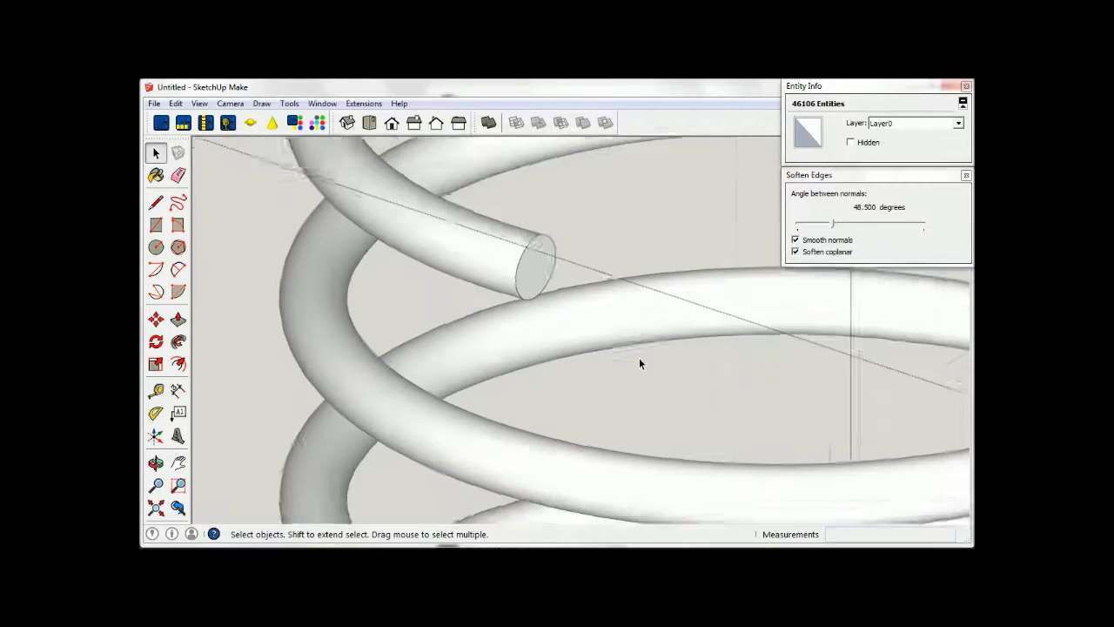
pyautogui.scroll(-2, 639, 360)
pyautogui.scroll(-3, 639, 363)
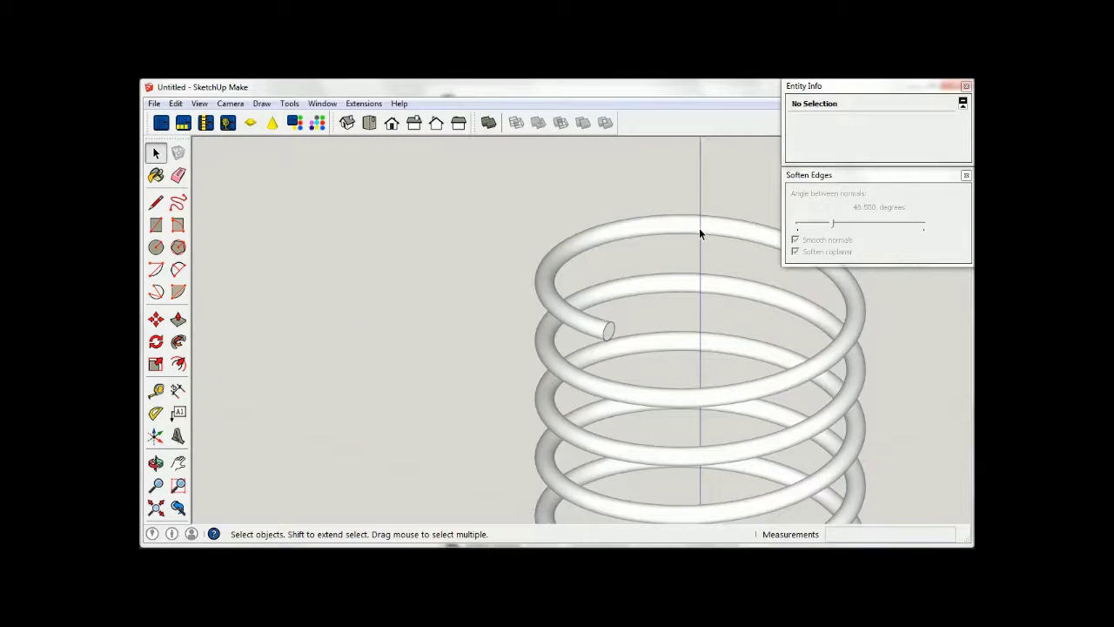
pyautogui.click(464, 329)
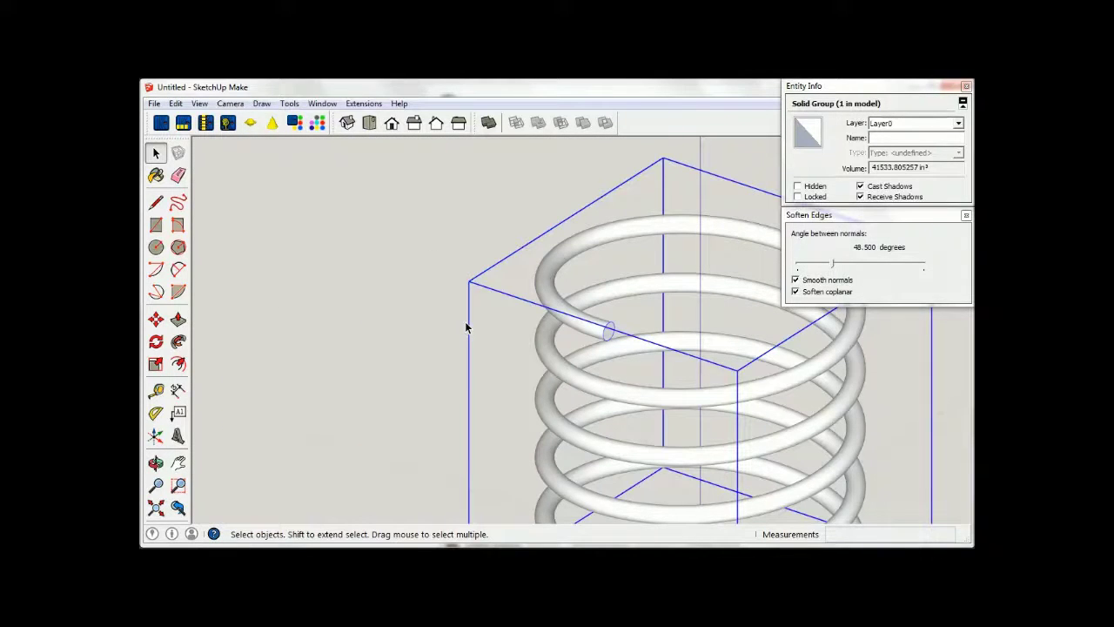
pyautogui.press('Delete')
# - Generate a five-turn, 384-segment coil with Delta Radius -15, inspect it, then undo it
pyautogui.click(364, 104)
pyautogui.moveTo(374, 234)
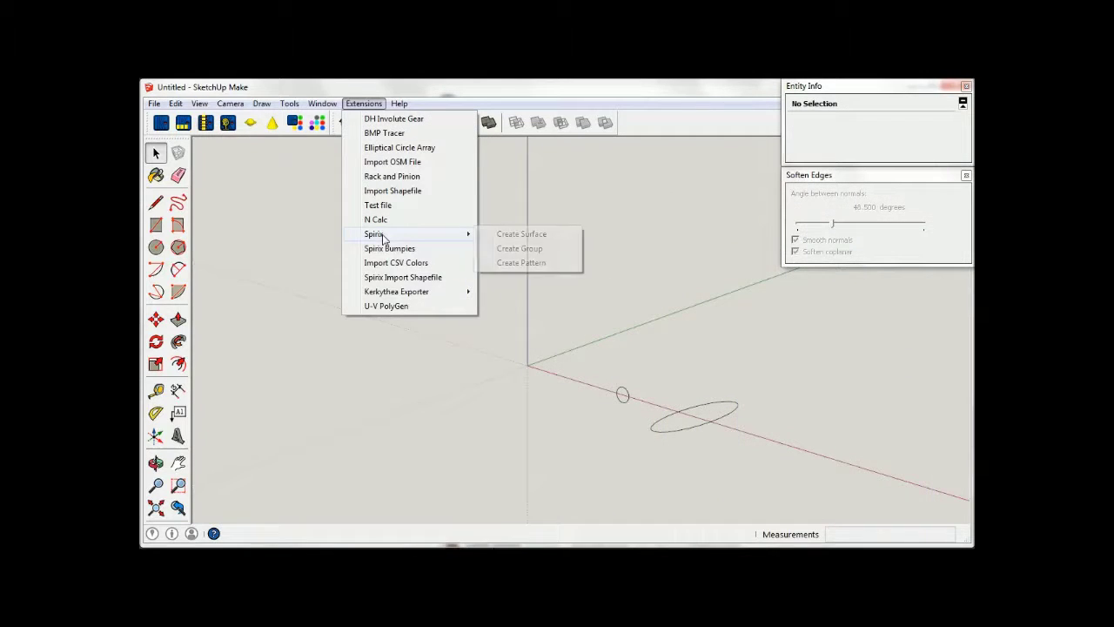
pyautogui.click(527, 236)
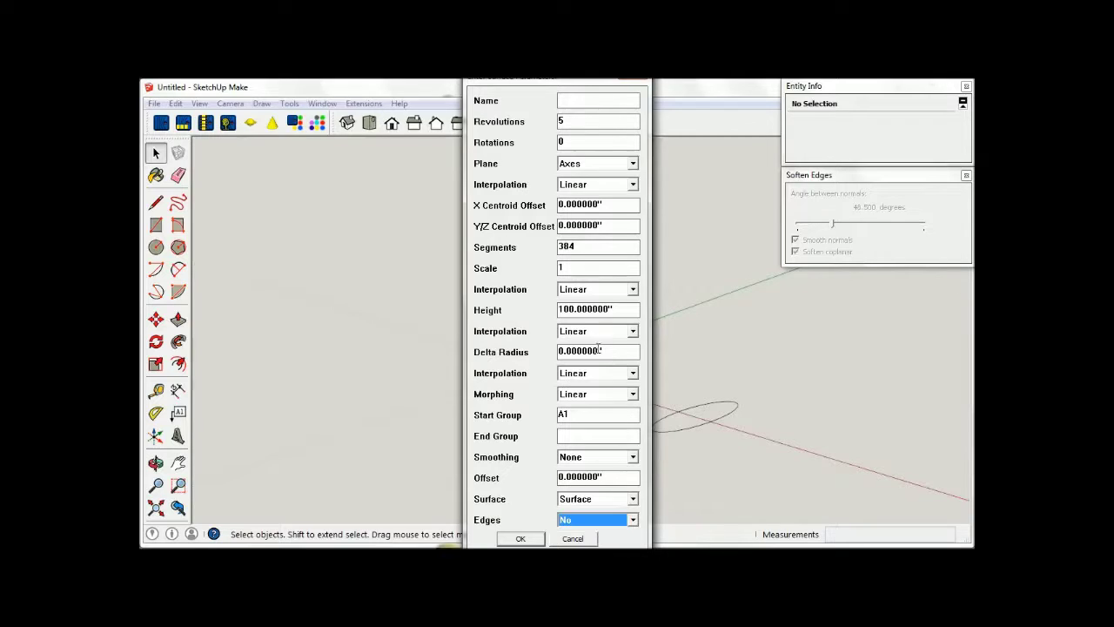
pyautogui.moveTo(600, 349); pyautogui.dragTo(537, 351)
pyautogui.write('15')
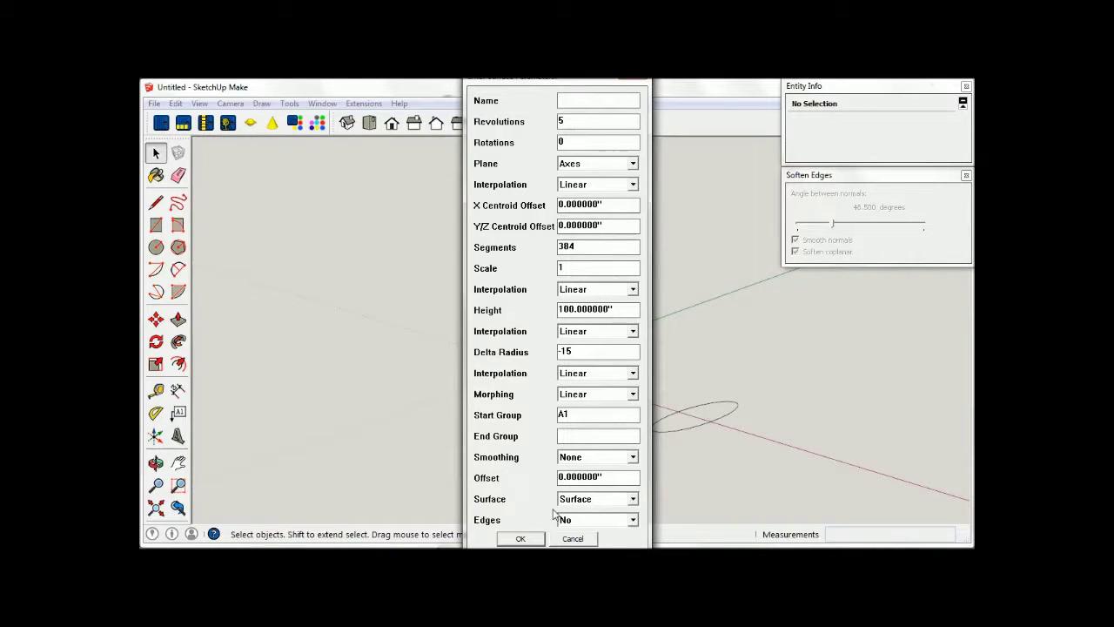
pyautogui.click(527, 540)
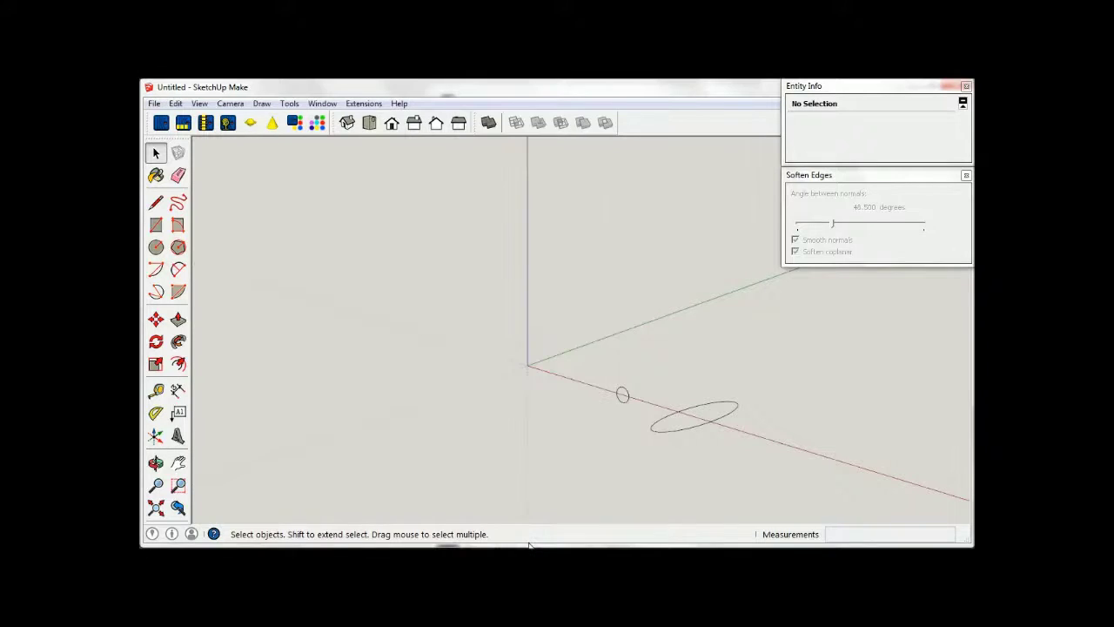
pyautogui.scroll(-2, 579, 476)
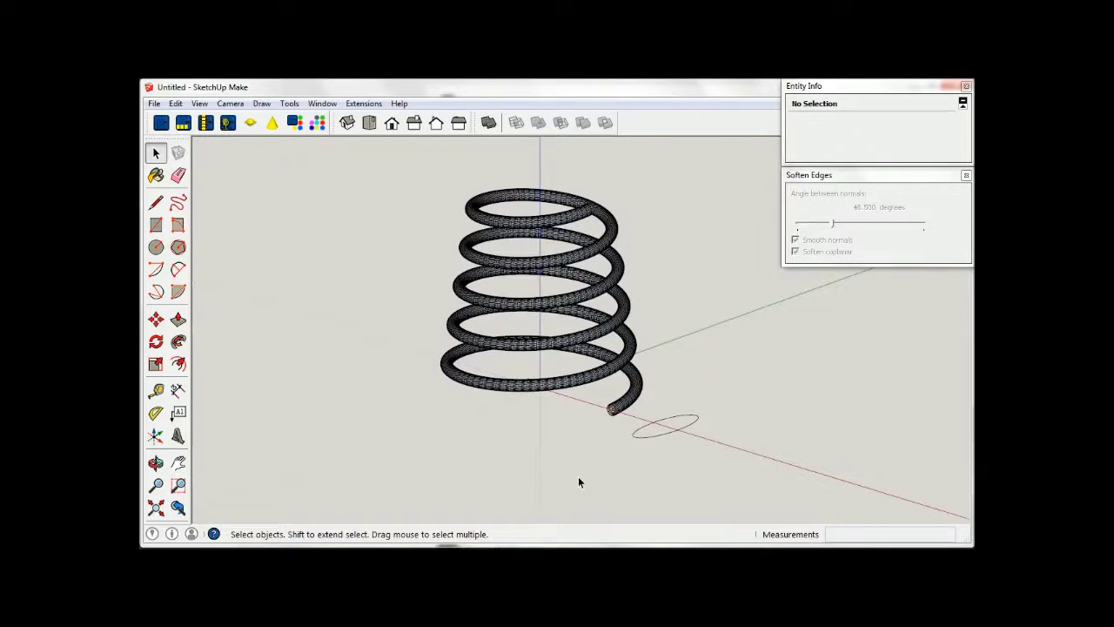
pyautogui.scroll(2, 578, 477)
pyautogui.hotkey('ctrl', 'z')
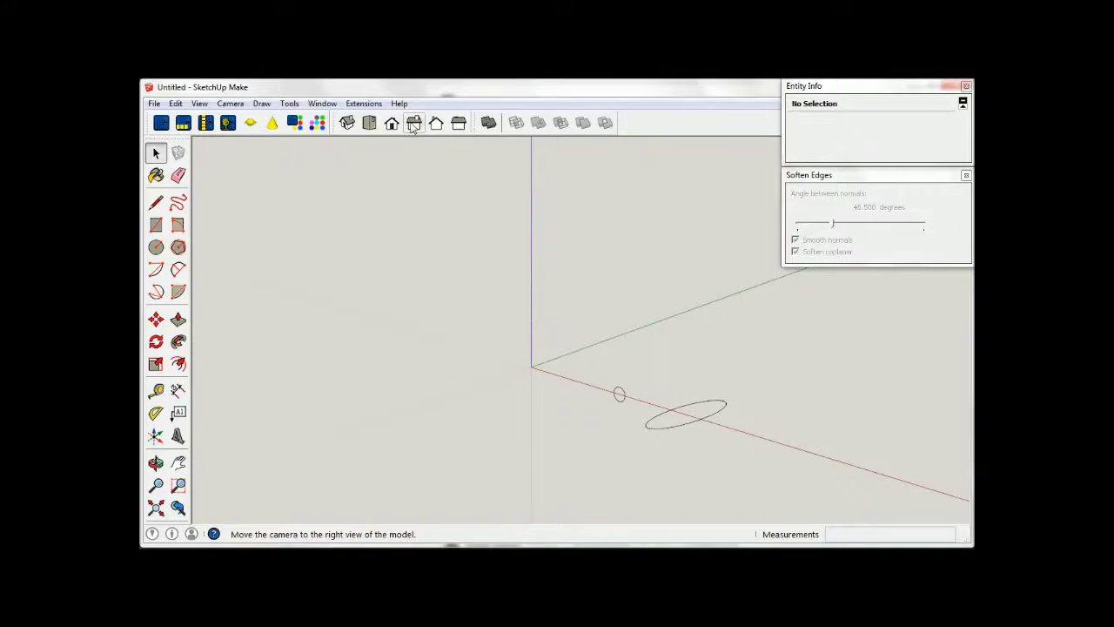
# - Regenerate the coil from A1 with Delta Radius -25 so it tapers into a cone
pyautogui.click(364, 104)
pyautogui.click(514, 235)
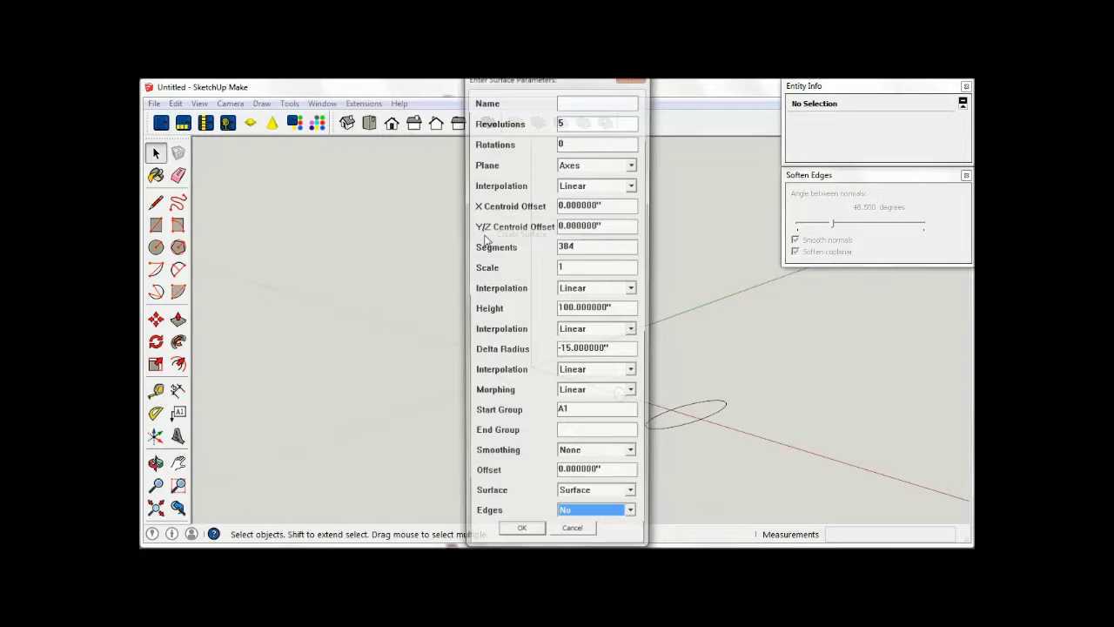
pyautogui.moveTo(624, 352); pyautogui.dragTo(536, 352)
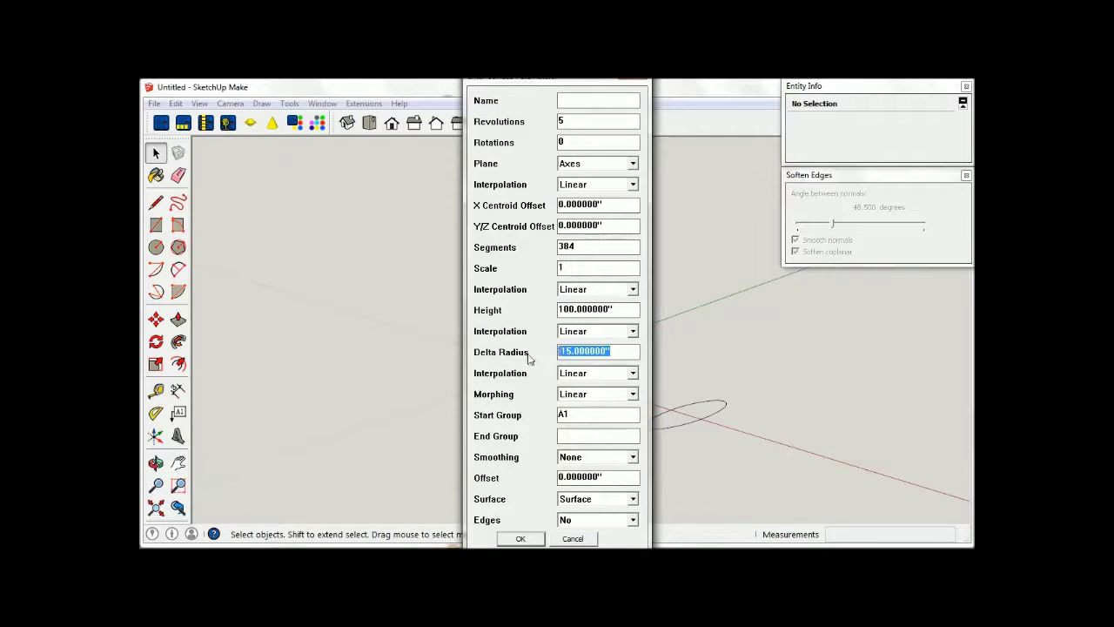
pyautogui.write('-')
pyautogui.write('5')
pyautogui.press('Return')
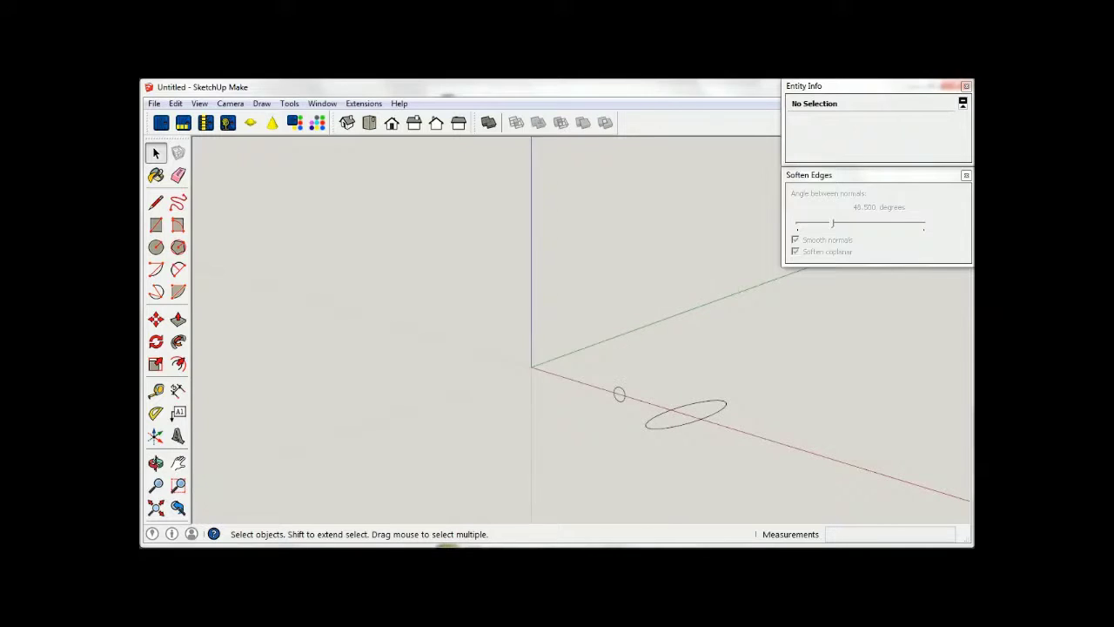
# - Inspect the tapering coil up close, entering and leaving its group, then switch to front view
pyautogui.moveTo(545, 462); pyautogui.dragTo(601, 253, button='middle')
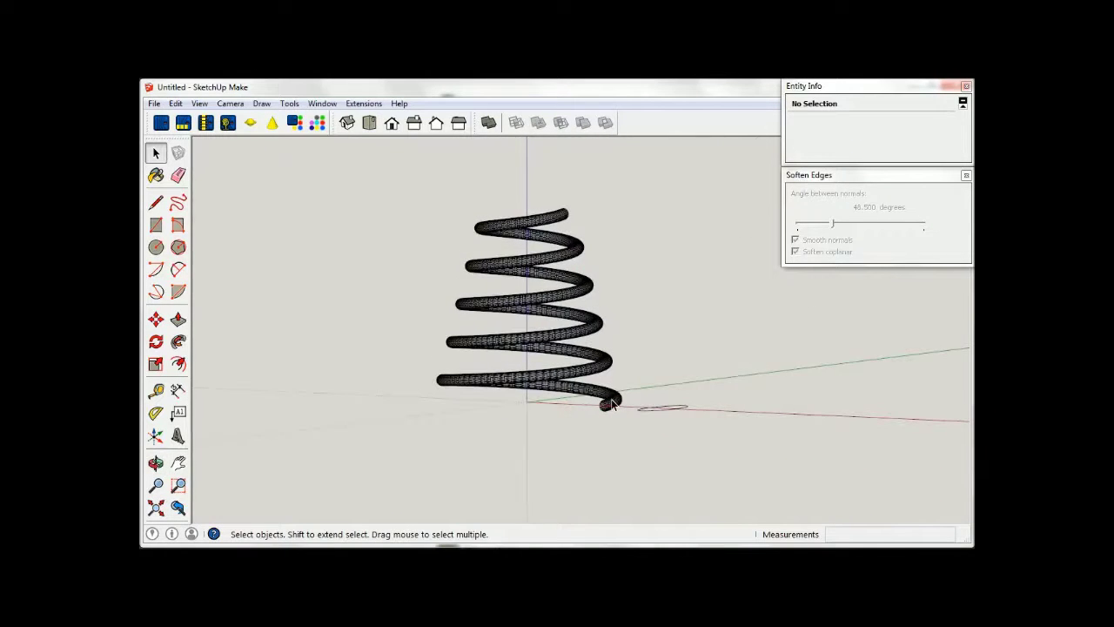
pyautogui.scroll(2, 615, 409)
pyautogui.scroll(2, 615, 409)
pyautogui.doubleClick(616, 409)
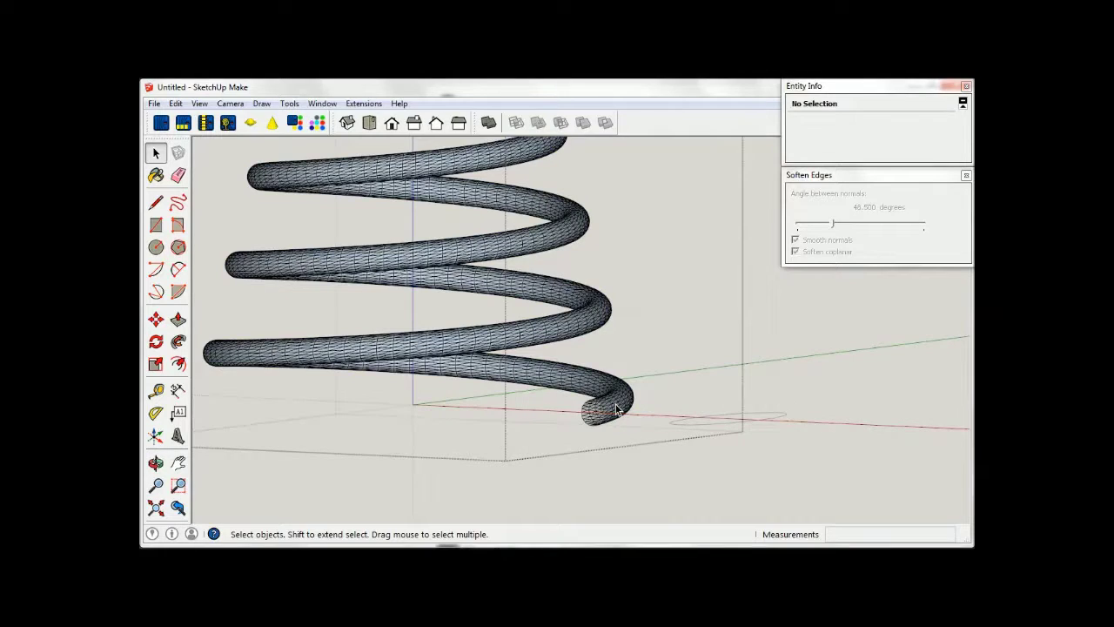
pyautogui.scroll(-2, 661, 468)
pyautogui.click(756, 440)
pyautogui.click(392, 123)
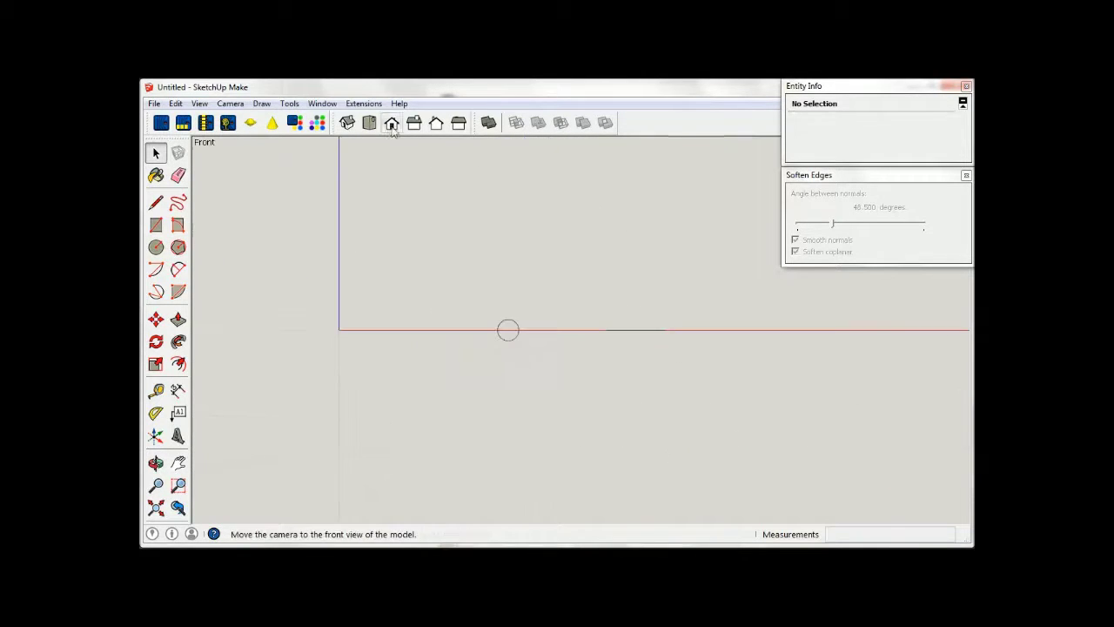
# - Draw a small square at the origin and make it a Spirix group named A3
pyautogui.click(156, 224)
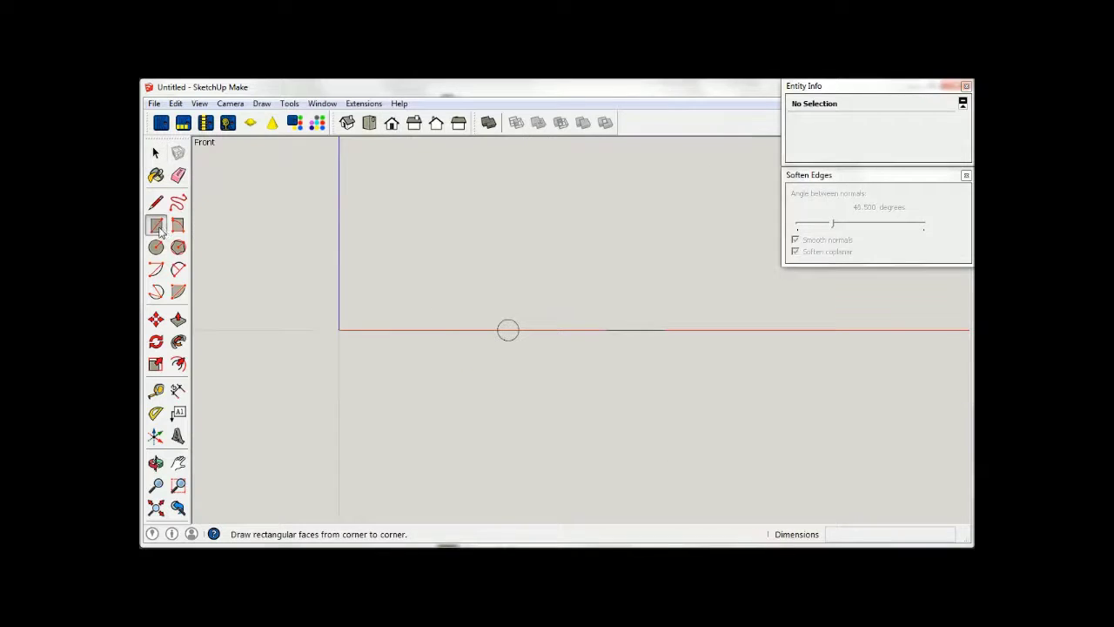
pyautogui.click(338, 329)
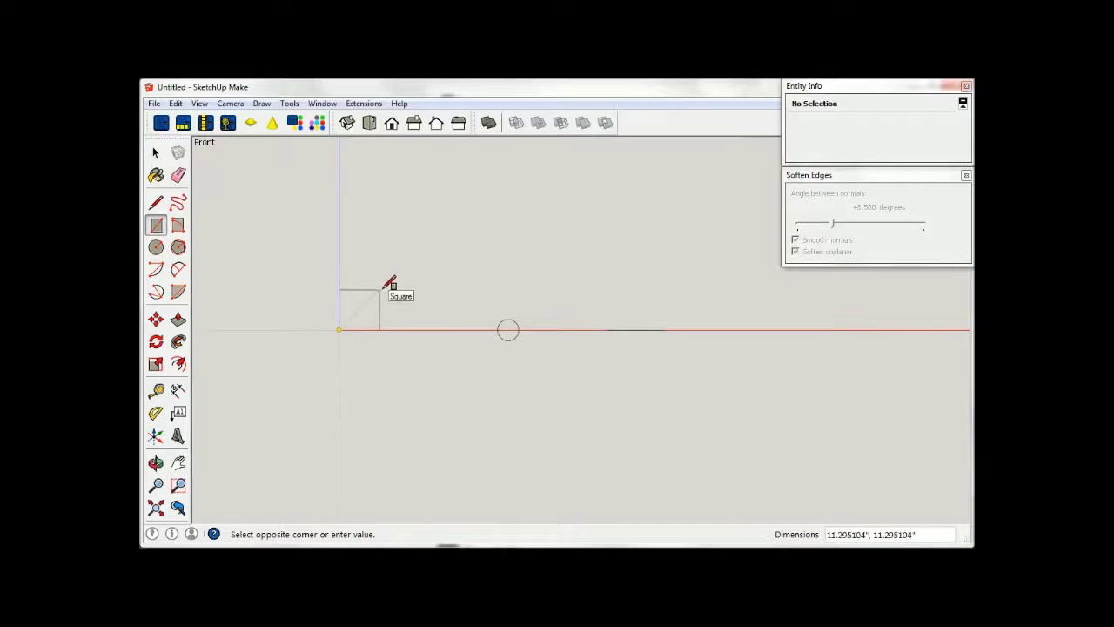
pyautogui.click(380, 289)
pyautogui.click(361, 105)
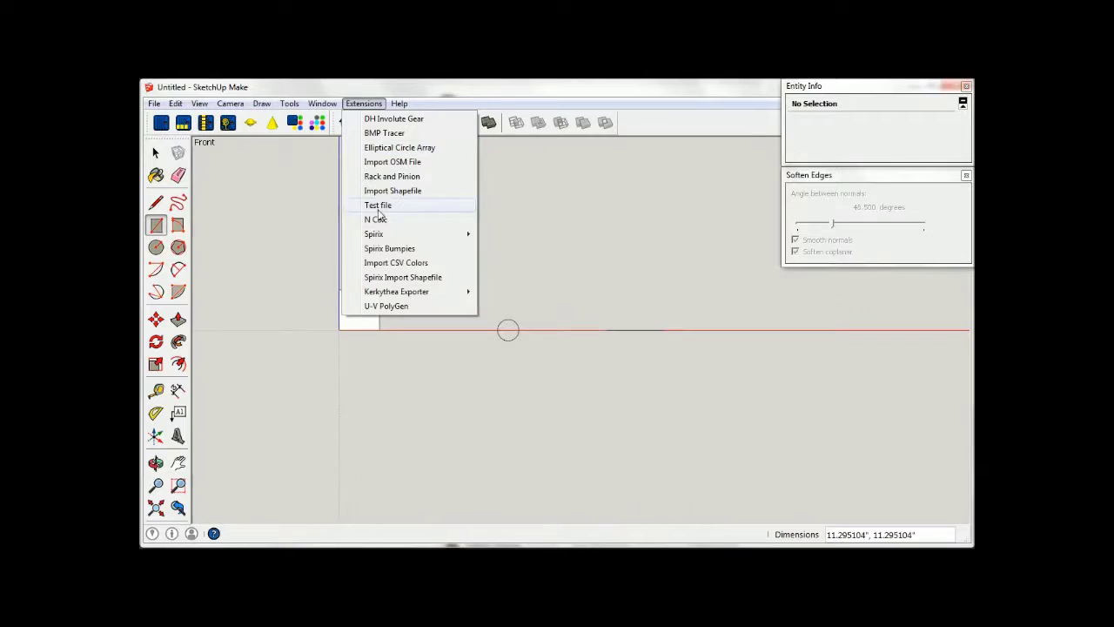
pyautogui.click(507, 250)
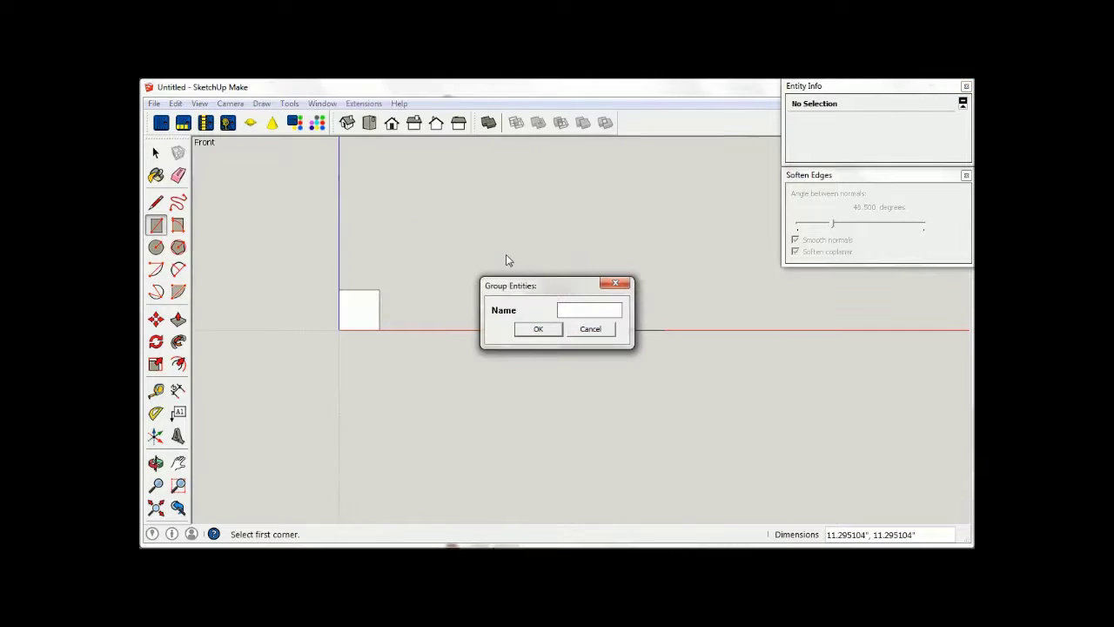
pyautogui.write('A3')
pyautogui.click(537, 330)
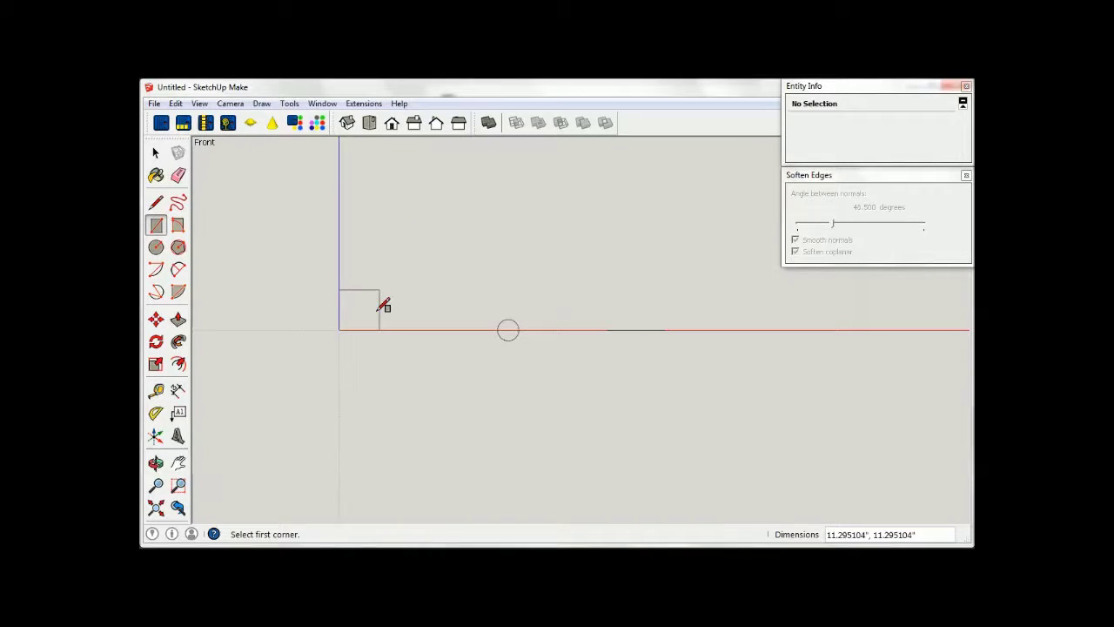
# - Move the A3 square along the red axis beside the A1 circle
pyautogui.click(379, 316)
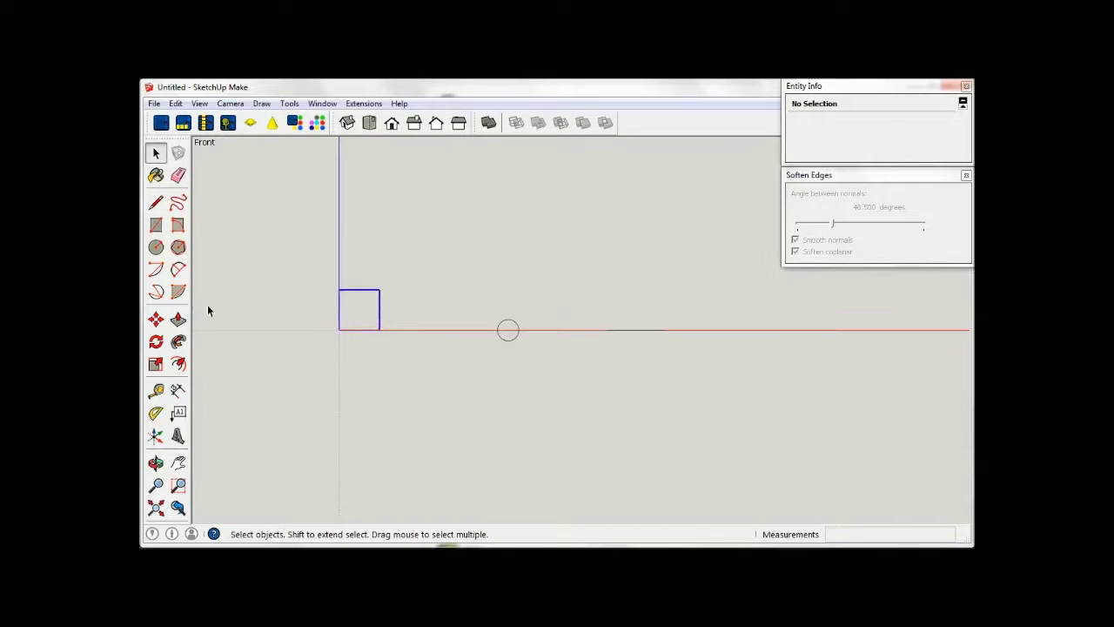
pyautogui.click(156, 318)
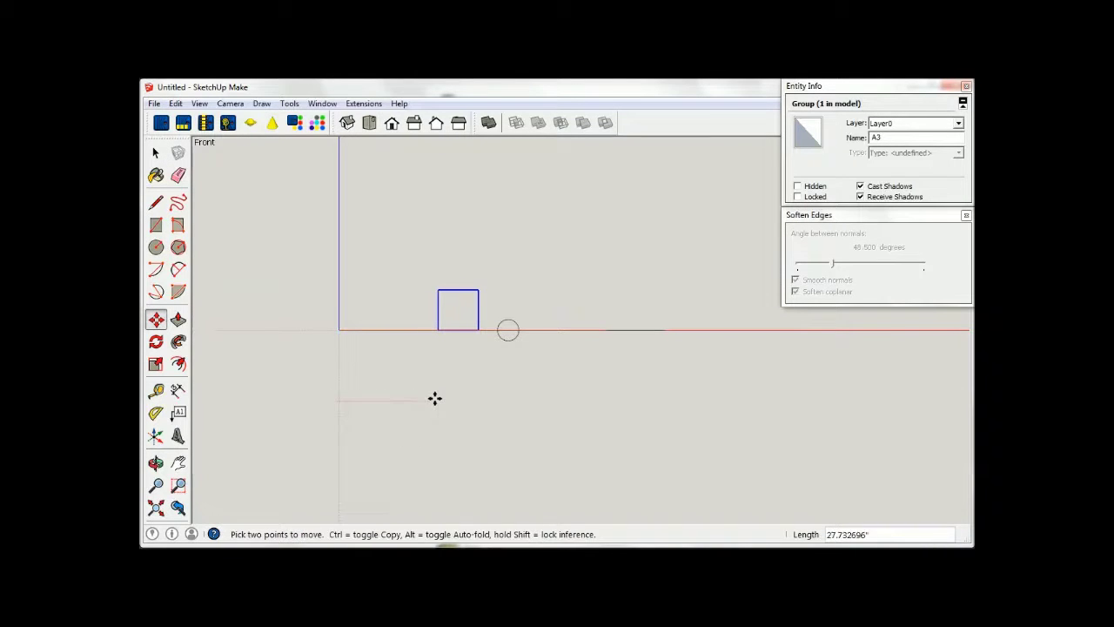
pyautogui.click(432, 398)
pyautogui.click(159, 155)
pyautogui.click(576, 368)
pyautogui.moveTo(576, 368)
pyautogui.mouseDown(button='middle')
pyautogui.moveTo(508, 483)
pyautogui.moveTo(883, 480)
pyautogui.moveTo(550, 441)
pyautogui.moveTo(610, 358)
pyautogui.moveTo(490, 264)
pyautogui.mouseUp(button='middle')
pyautogui.click(364, 103)
pyautogui.moveTo(374, 234)
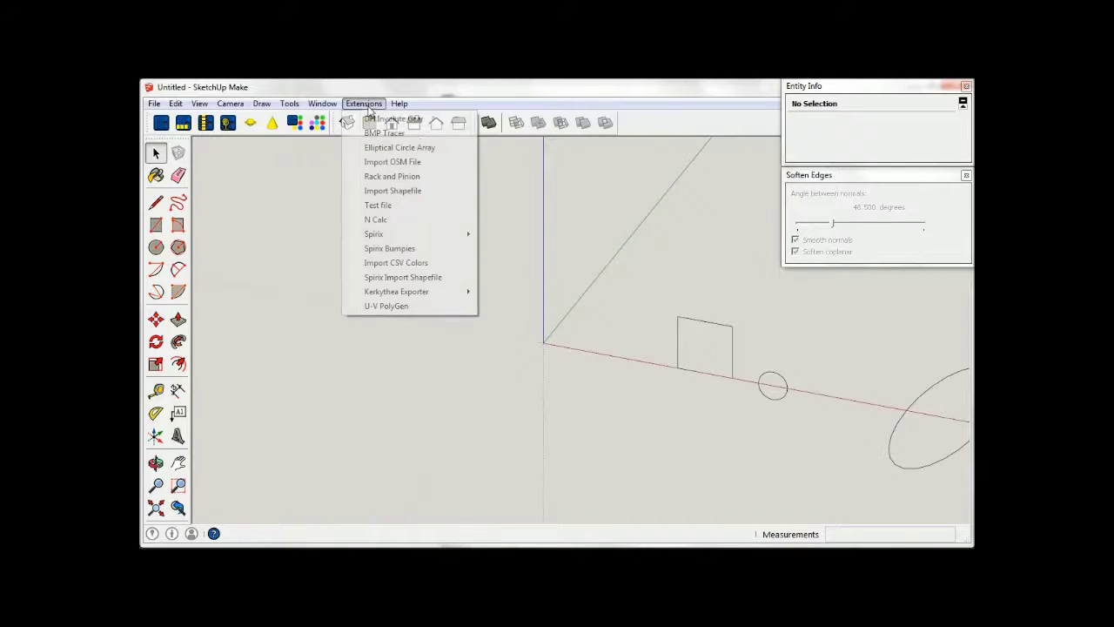
# - Sweep A3 into a flat ring: 1 revolution, 96 segments, height 0, Delta Radius 0
pyautogui.click(508, 236)
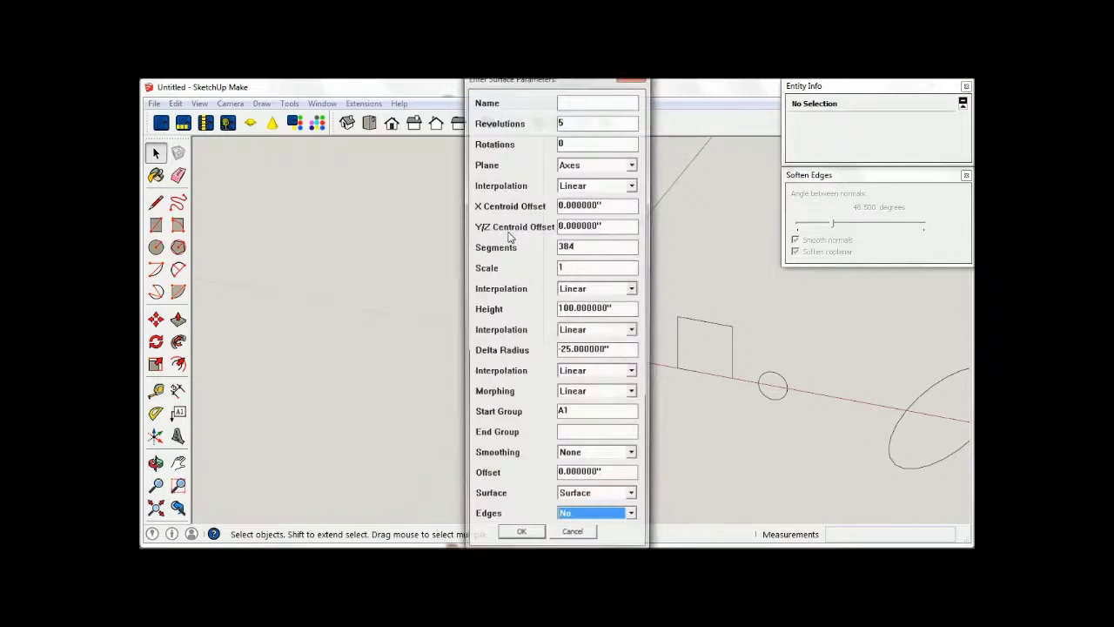
pyautogui.doubleClick(568, 123)
pyautogui.write('1')
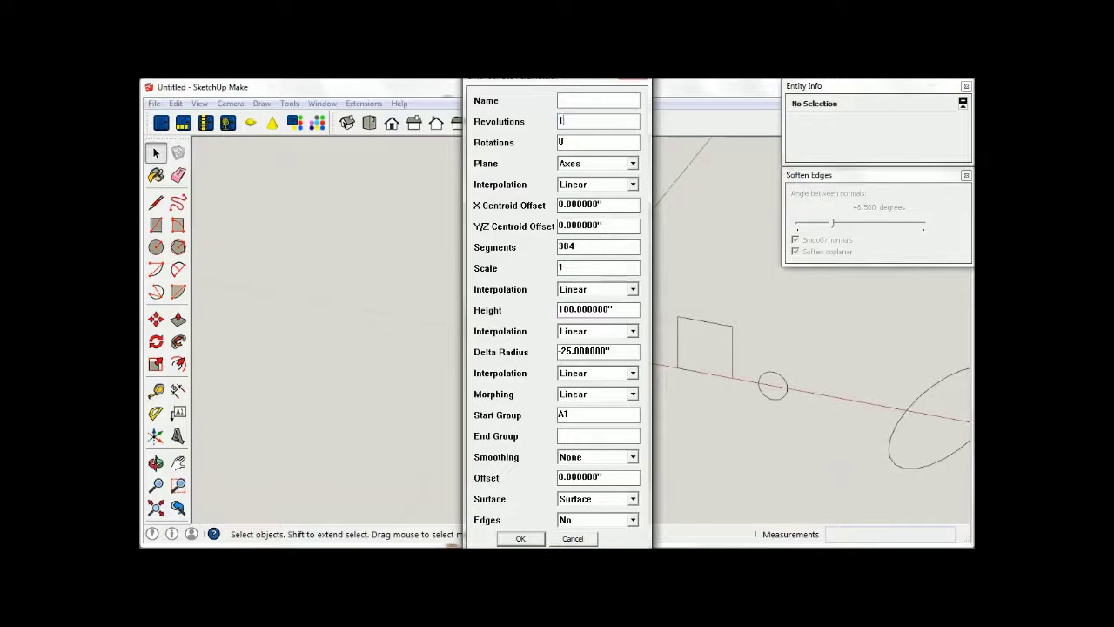
pyautogui.press('Tab')
pyautogui.press('Tab')
pyautogui.press('Tab')
pyautogui.press('Tab')
pyautogui.write('6')
pyautogui.press('Tab')
pyautogui.press('Tab')
pyautogui.press('Tab')
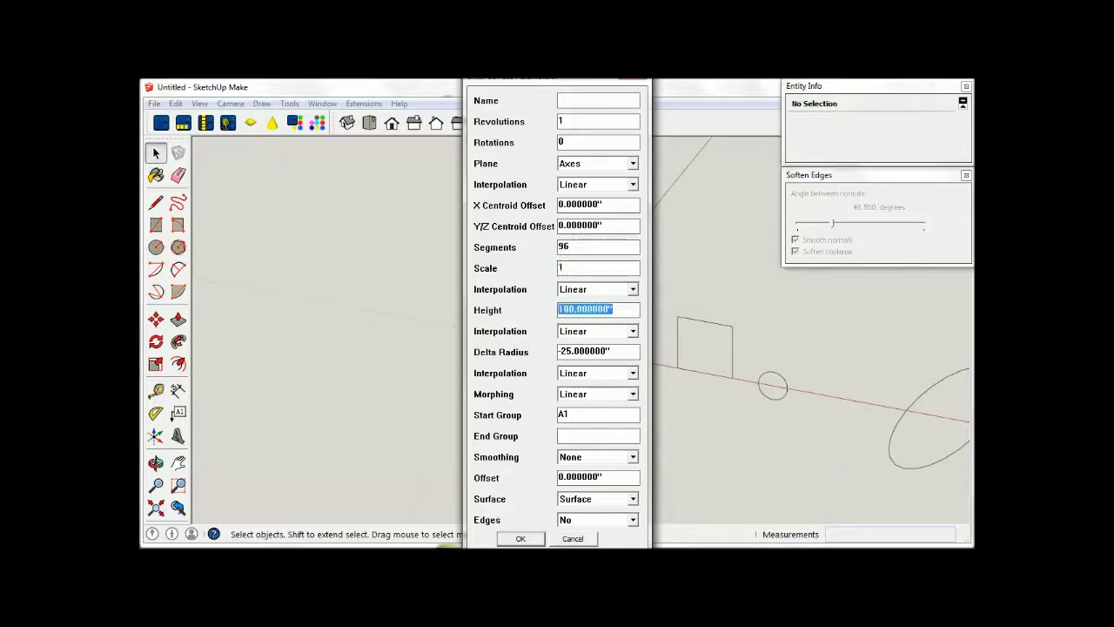
pyautogui.write('0')
pyautogui.press('Tab')
pyautogui.press('Tab')
pyautogui.write('0')
pyautogui.press('Tab')
pyautogui.press('Tab')
pyautogui.press('Tab')
pyautogui.write('A3')
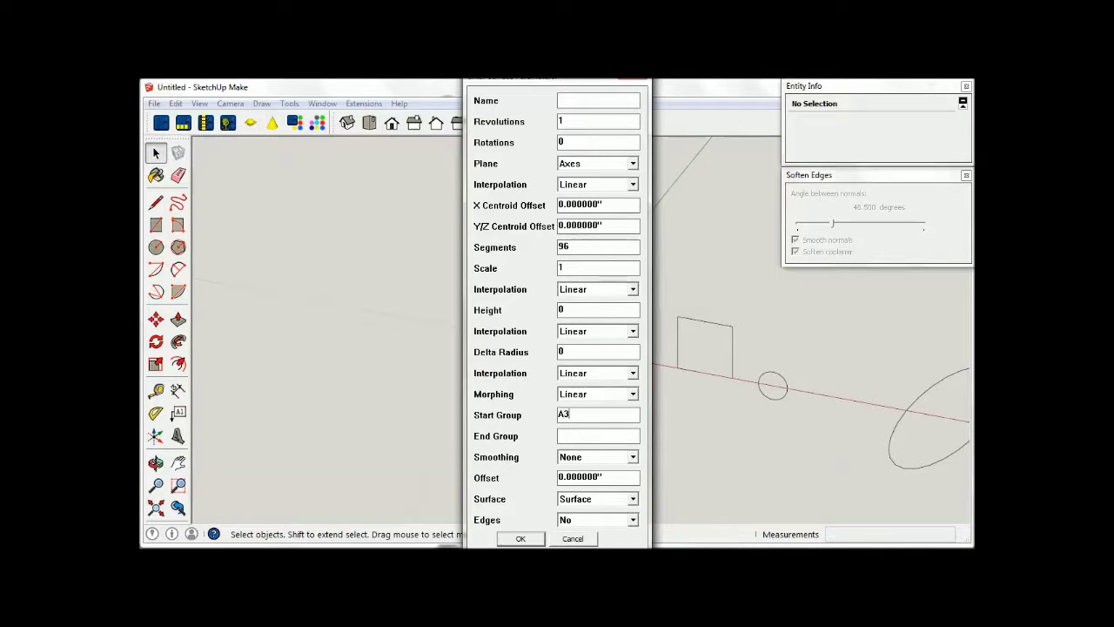
pyautogui.press('Return')
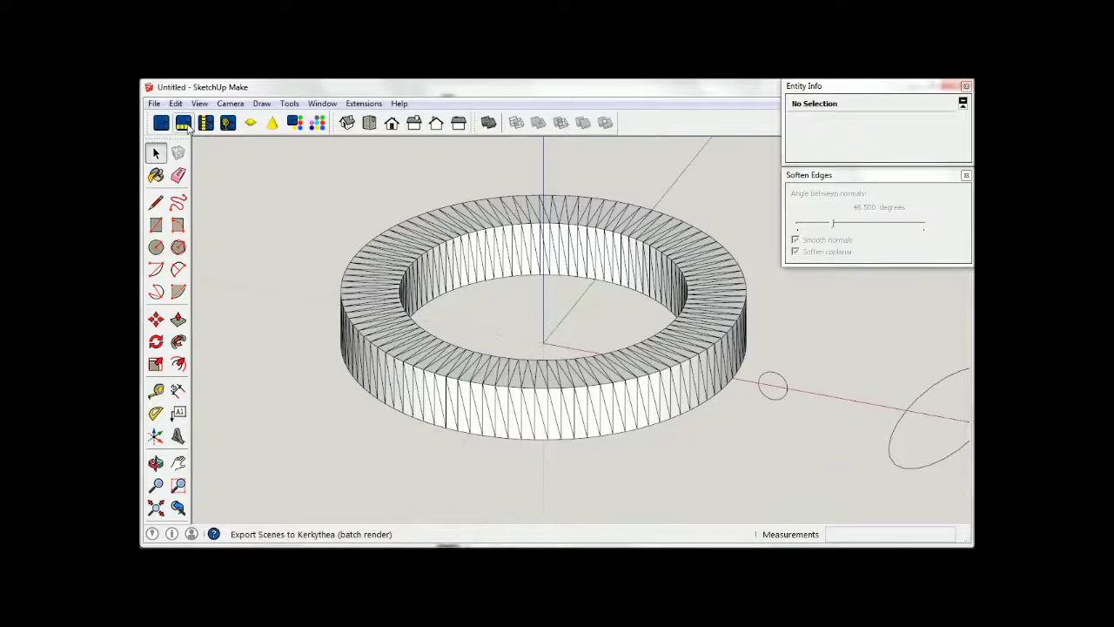
# - Smooth the ring with Soften coplanar, then select and delete it
pyautogui.click(544, 396)
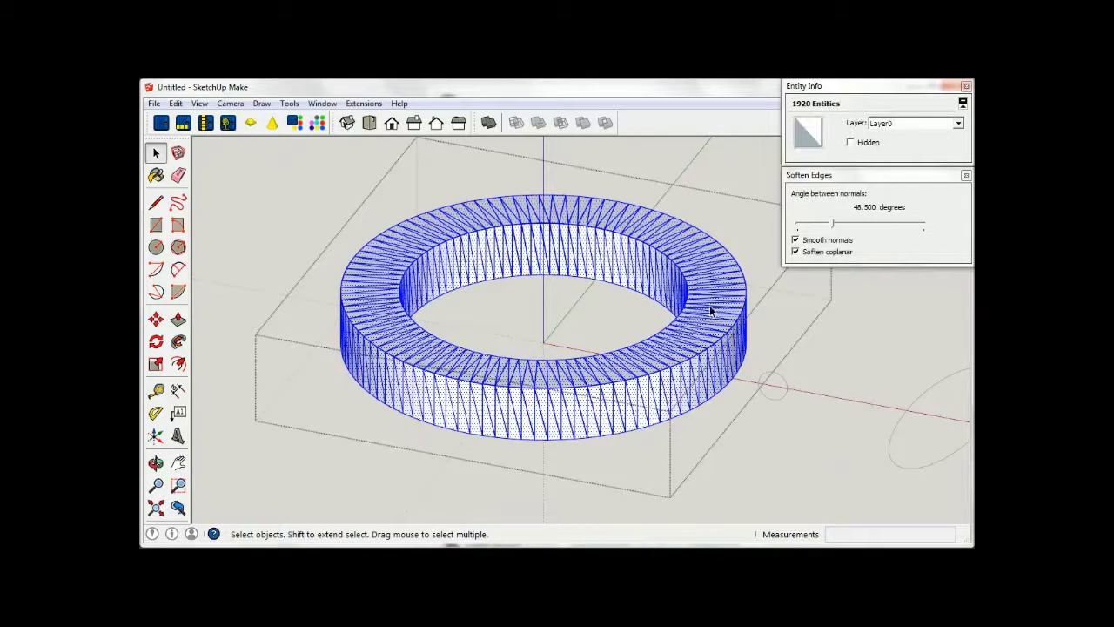
pyautogui.click(795, 252)
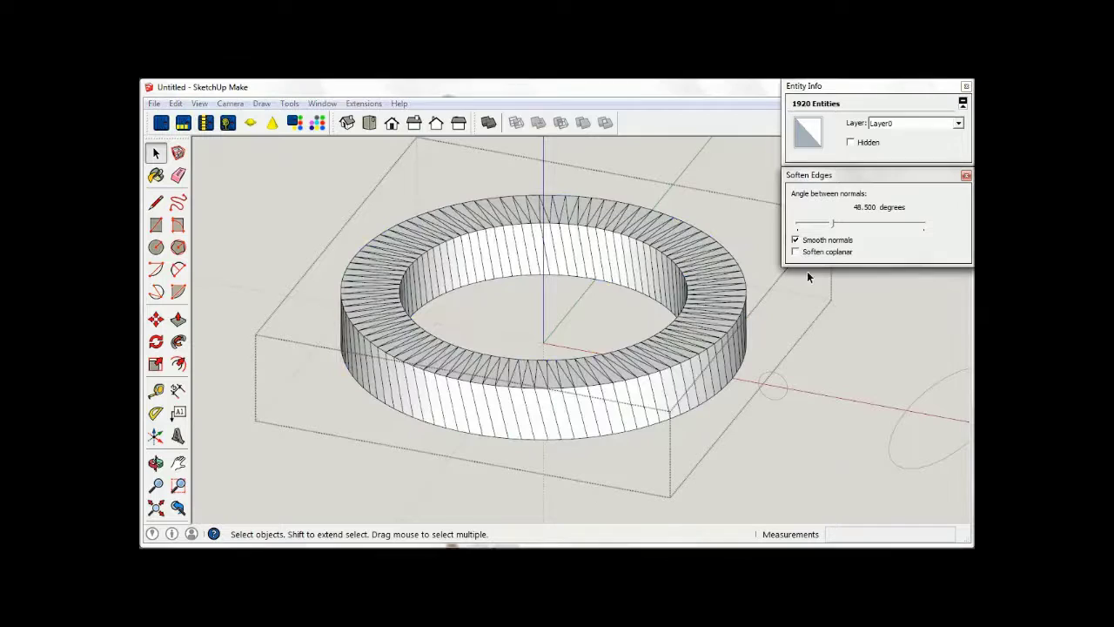
pyautogui.click(796, 252)
pyautogui.click(822, 332)
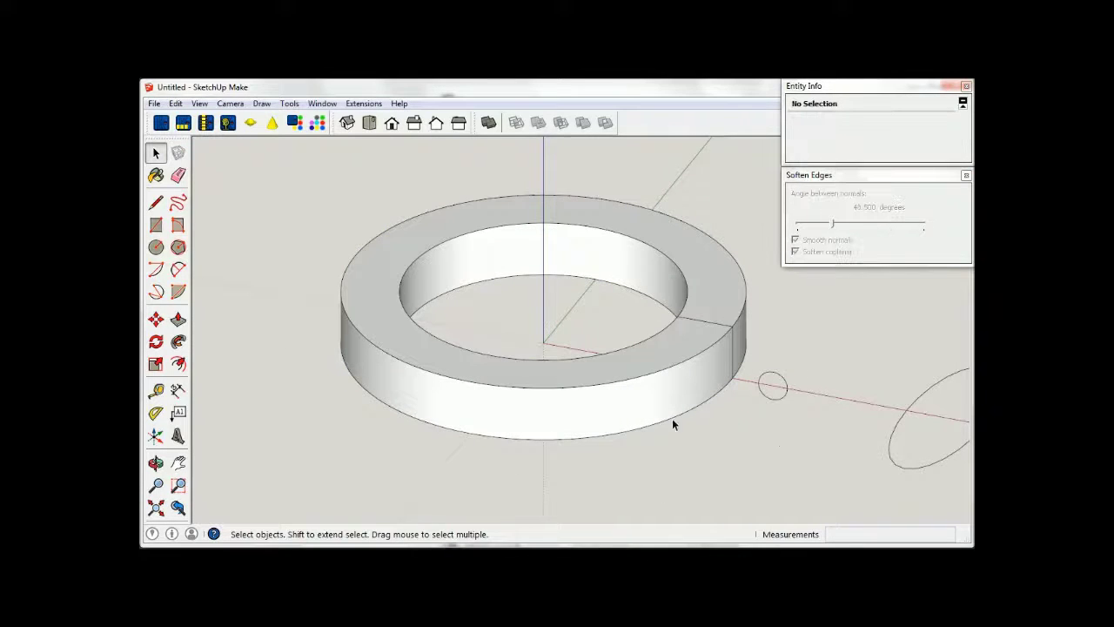
pyautogui.click(616, 397)
pyautogui.press('Delete')
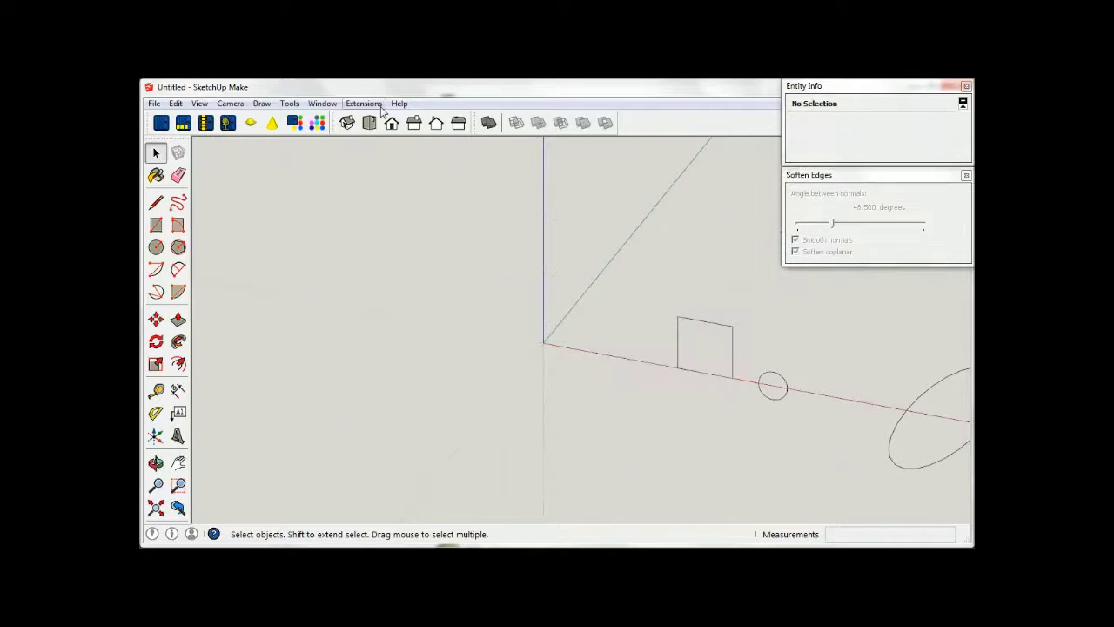
# - Generate a quarter-twisted square-section ring from A3 by changing the Rotations value
pyautogui.click(364, 103)
pyautogui.click(508, 233)
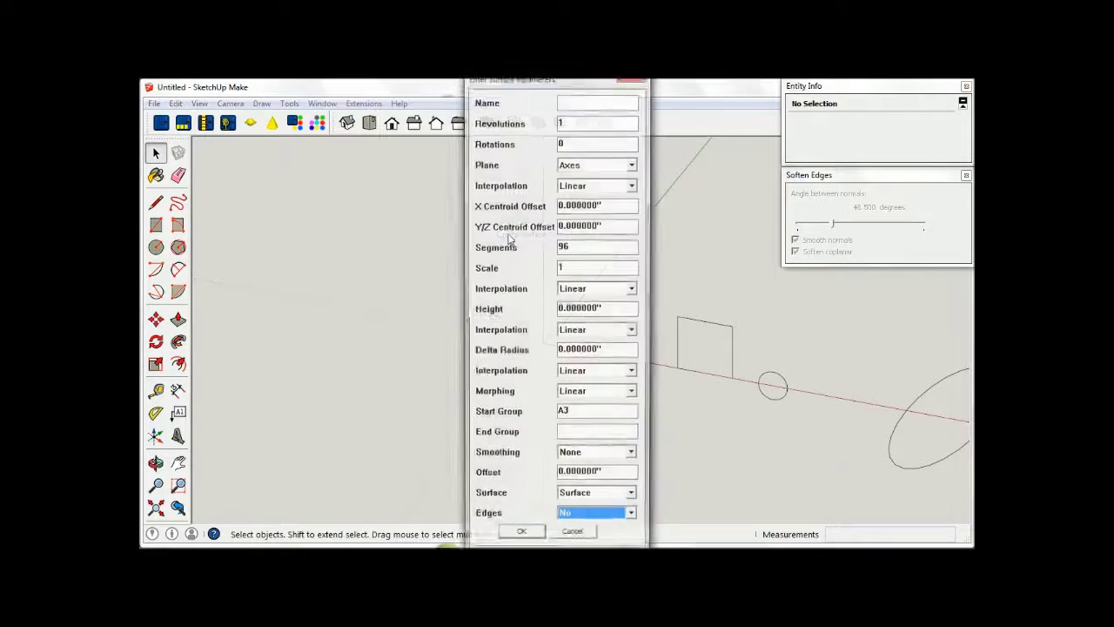
pyautogui.doubleClick(588, 142)
pyautogui.write('.25')
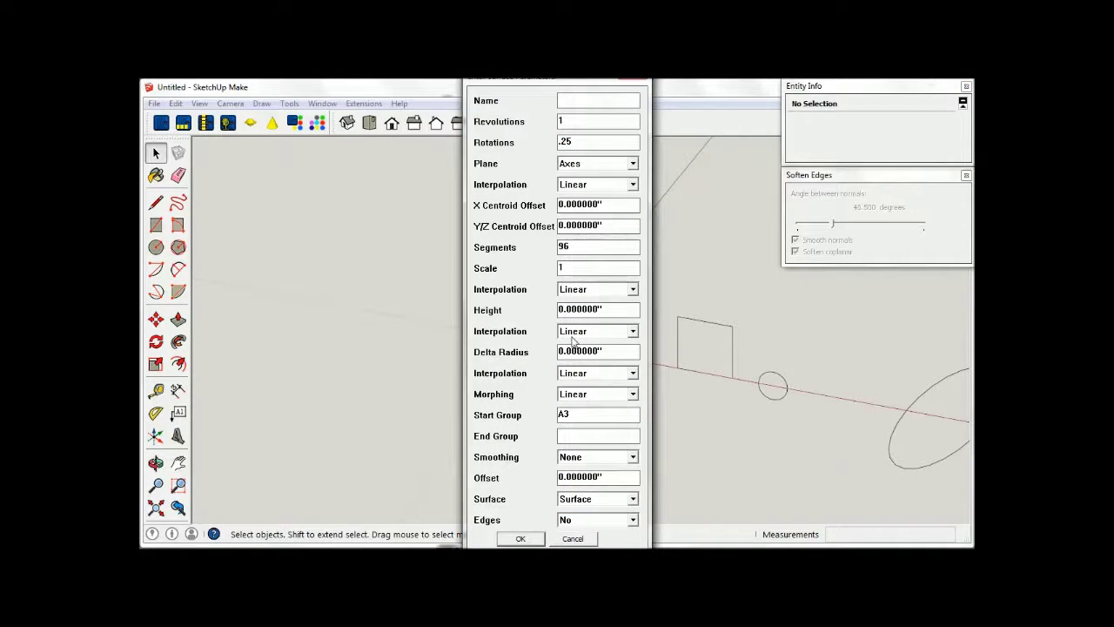
pyautogui.click(537, 537)
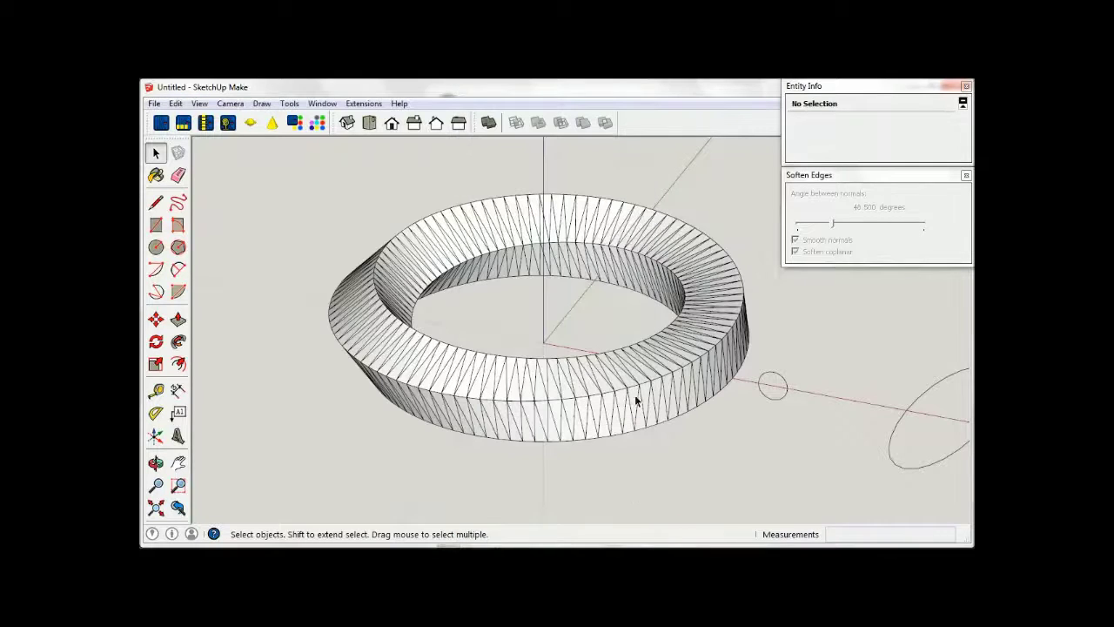
# - Soften the ring's surface edges into a smooth surface, then exit the ring group
pyautogui.click(795, 252)
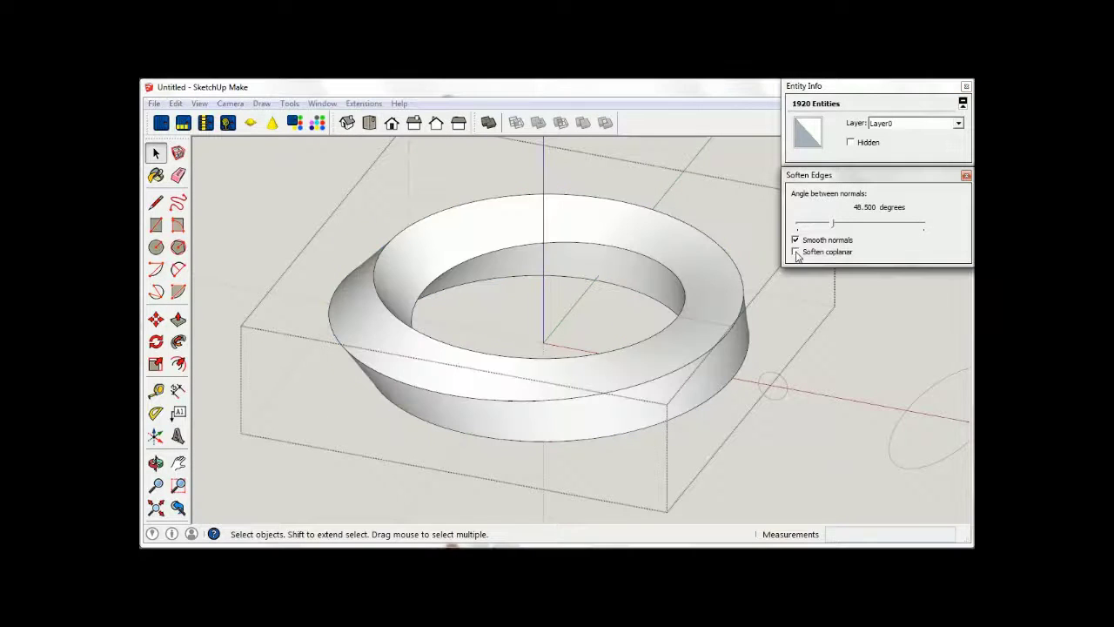
pyautogui.click(676, 358)
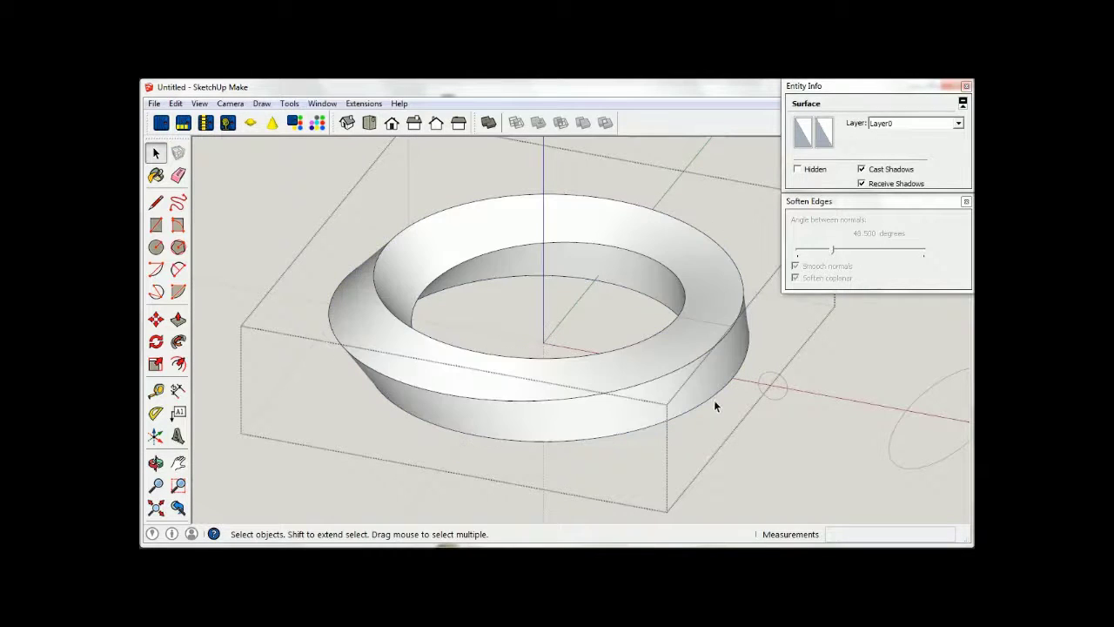
pyautogui.click(713, 400)
pyautogui.click(679, 347)
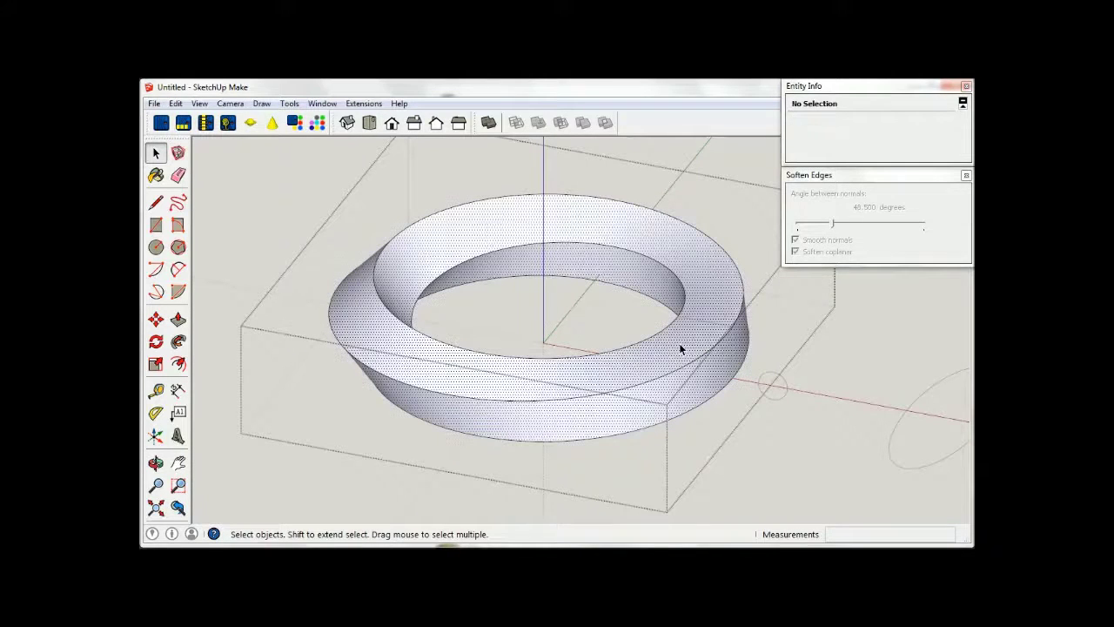
pyautogui.click(723, 406)
pyautogui.click(753, 437)
# - Select the ring group and delete it
pyautogui.click(644, 384)
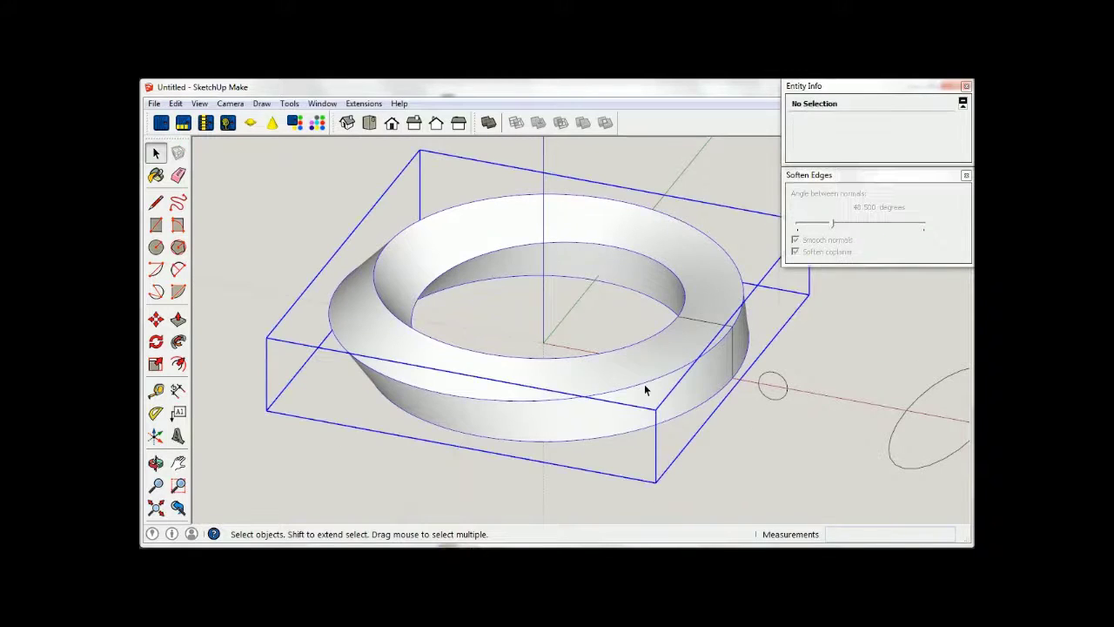
pyautogui.click(452, 455)
pyautogui.click(516, 406)
pyautogui.press('Delete')
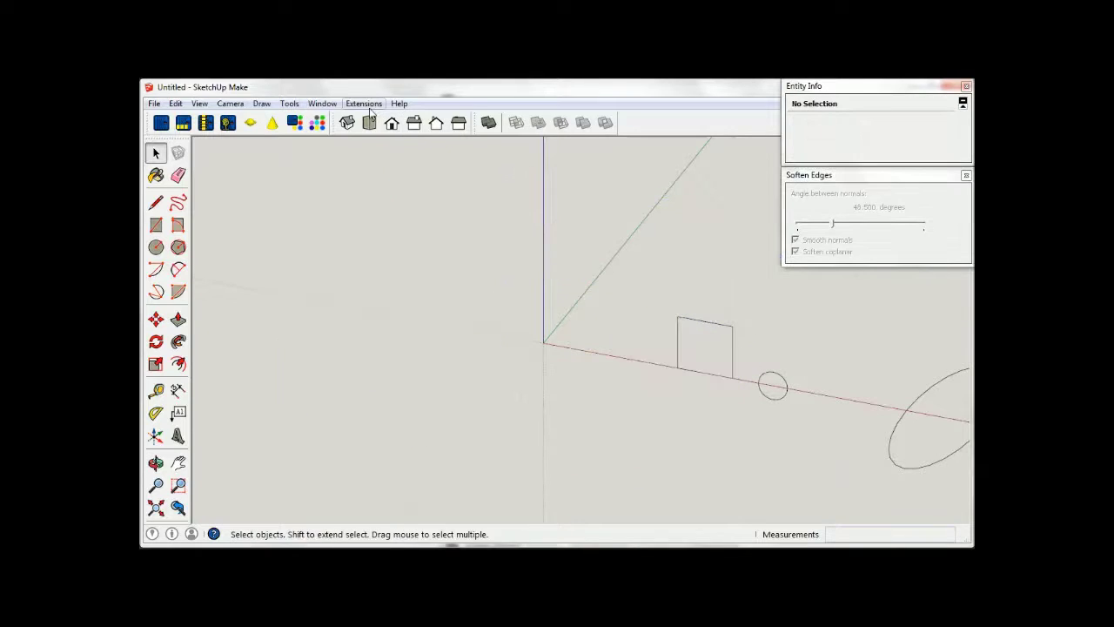
# - Generate a twisted ring from A3 with 2 rotations and 500 segments
pyautogui.click(364, 103)
pyautogui.click(505, 237)
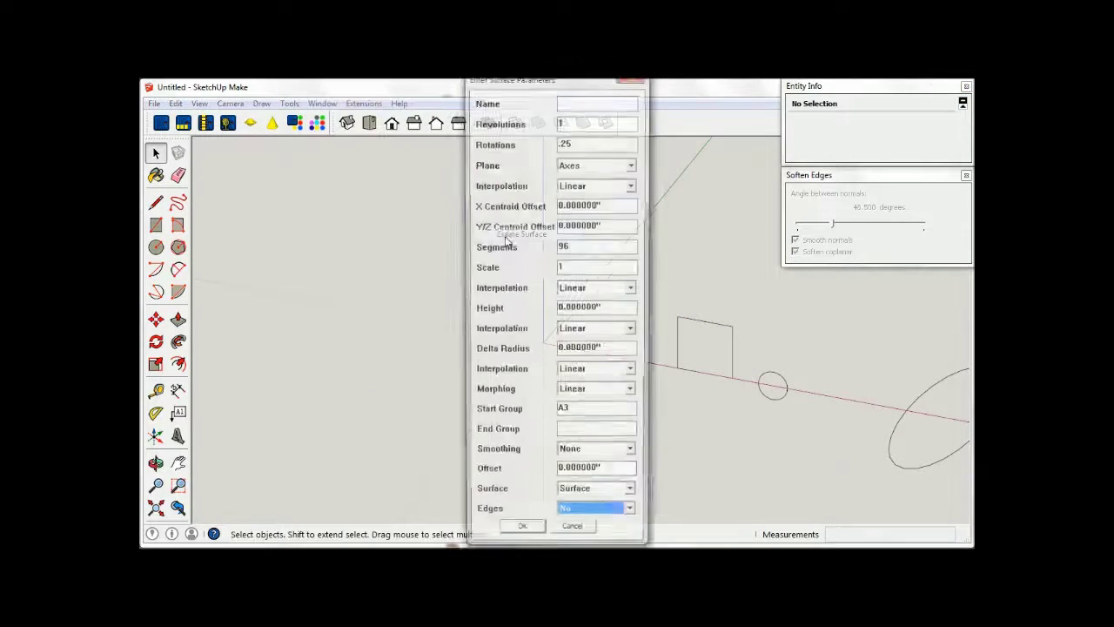
pyautogui.click(582, 140)
pyautogui.moveTo(580, 141); pyautogui.dragTo(561, 141)
pyautogui.write('2')
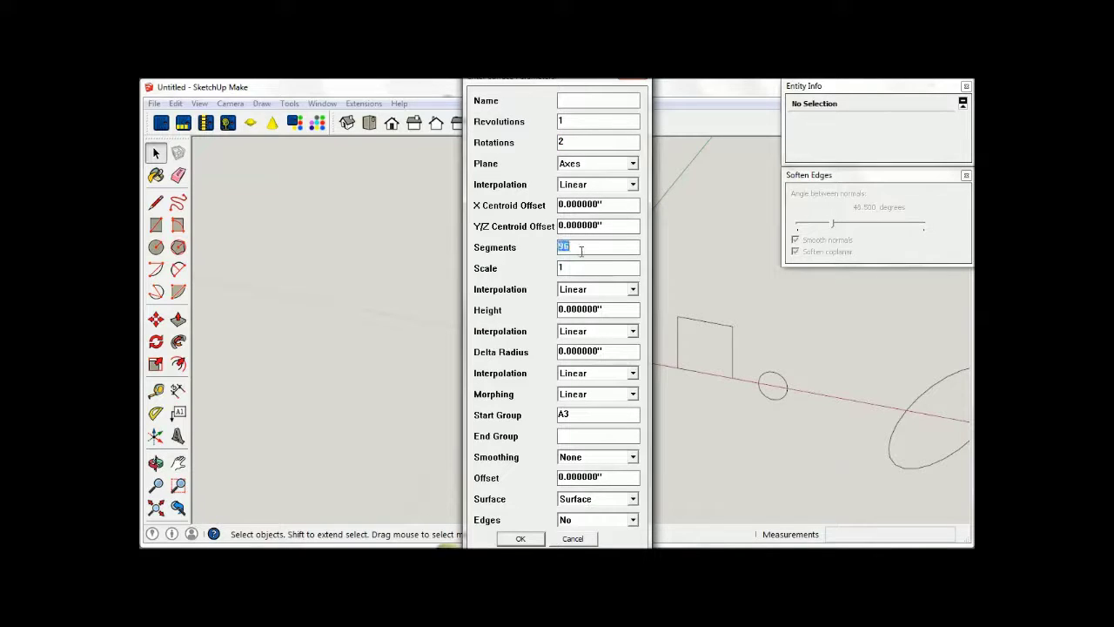
pyautogui.write('500')
pyautogui.click(536, 540)
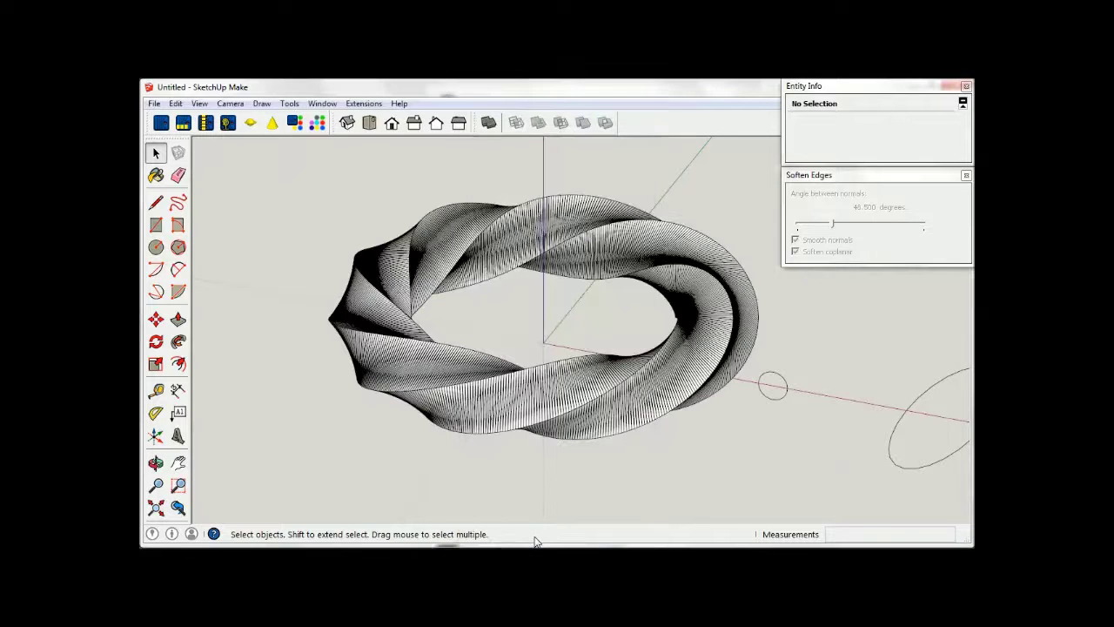
# - Select all the ring's faces and soften them for smooth white shading
pyautogui.click(627, 403)
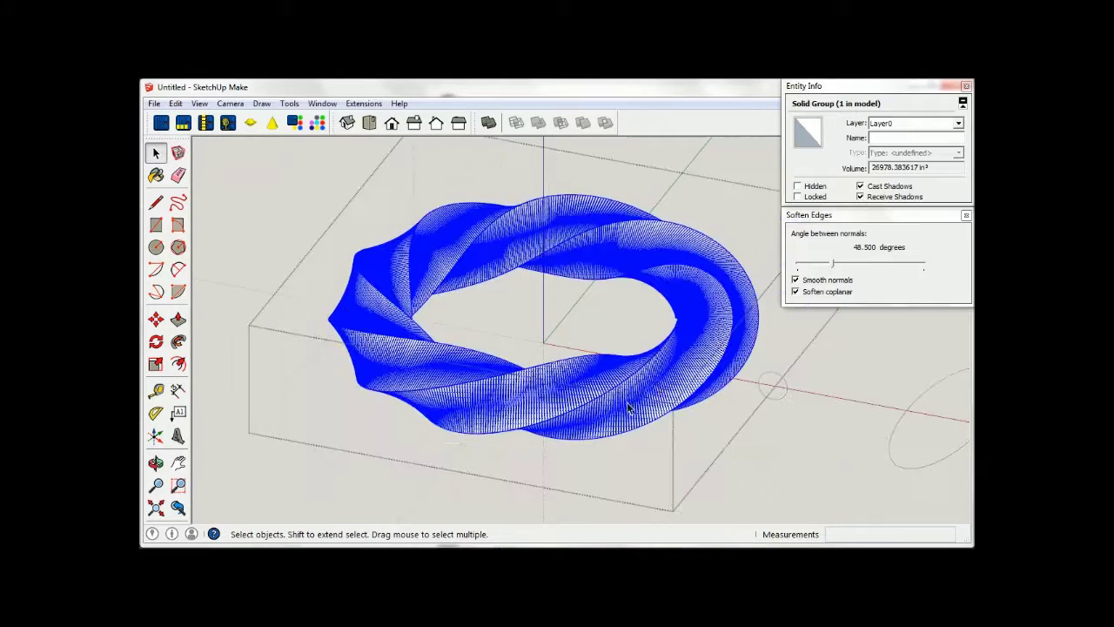
pyautogui.tripleClick(627, 404)
pyautogui.click(794, 252)
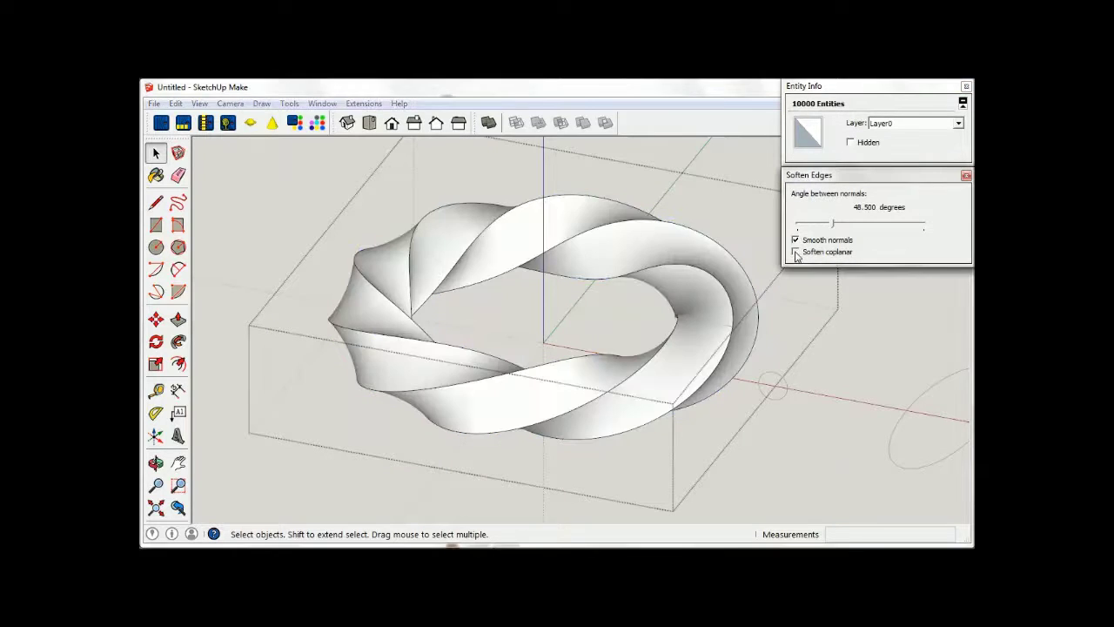
pyautogui.click(795, 251)
pyautogui.click(804, 378)
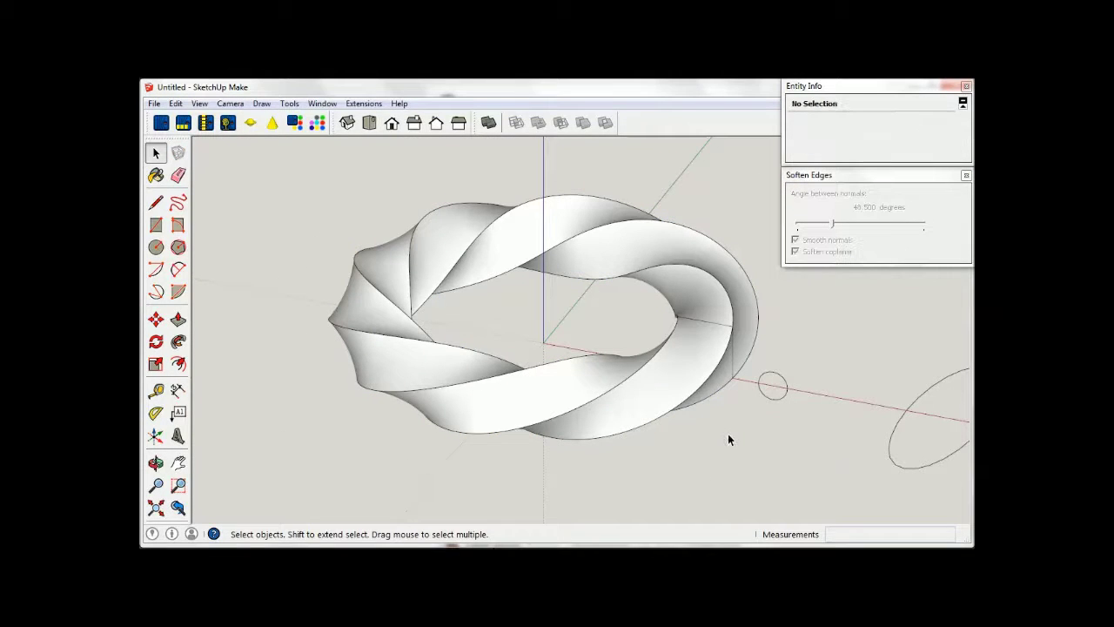
pyautogui.click(682, 372)
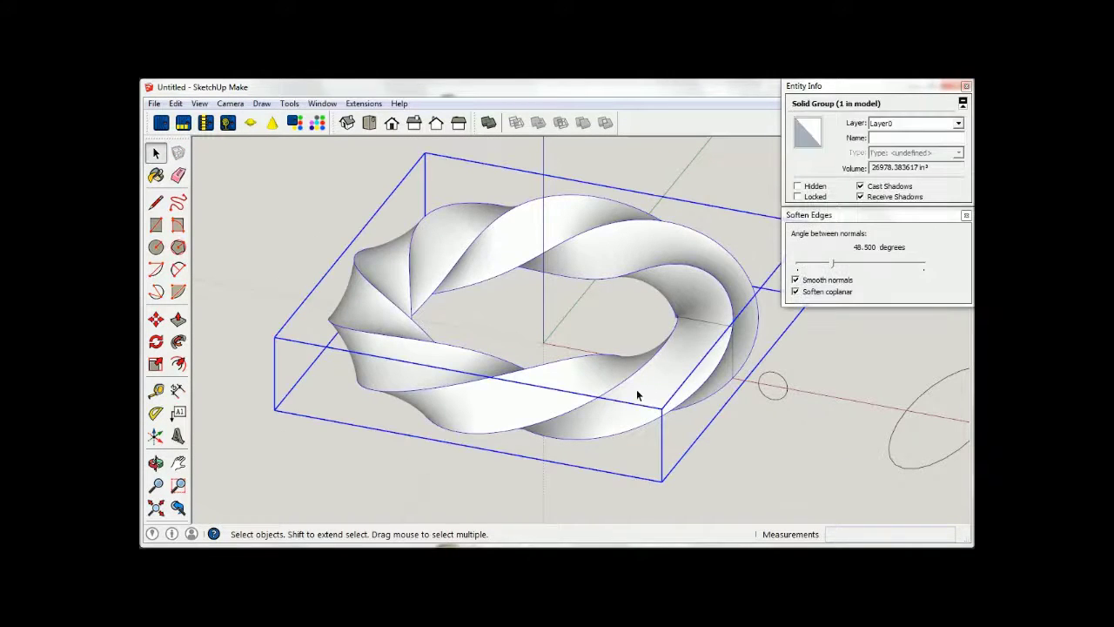
pyautogui.click(546, 465)
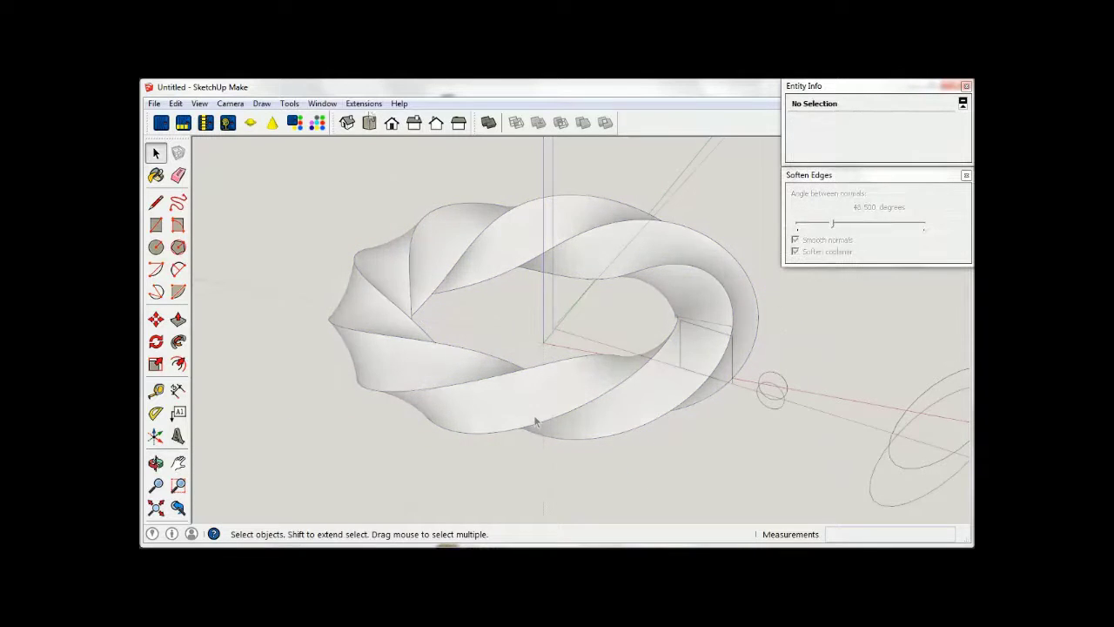
pyautogui.click(364, 103)
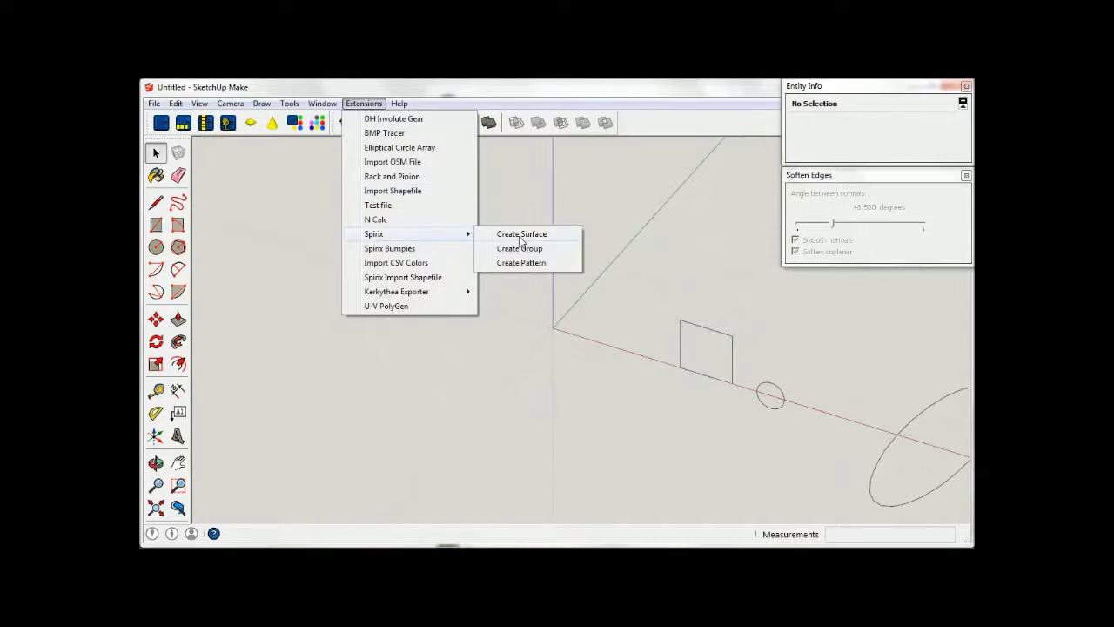
pyautogui.click(521, 234)
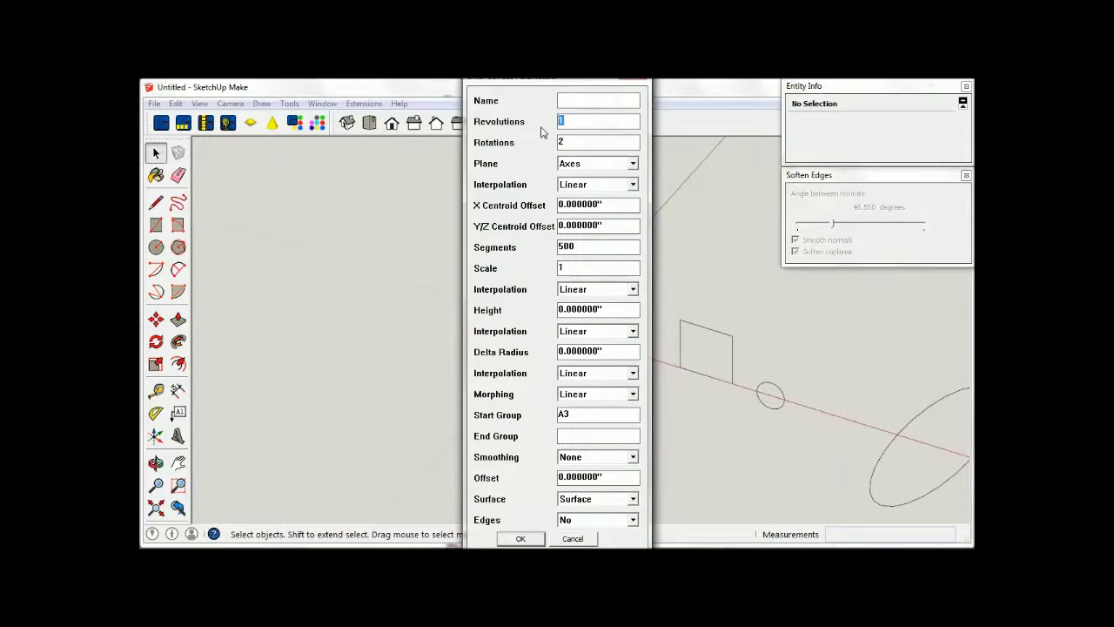
pyautogui.write('0')
pyautogui.press('Tab')
pyautogui.press('Tab')
pyautogui.press('Tab')
pyautogui.press('Tab')
pyautogui.press('Tab')
pyautogui.press('Tab')
pyautogui.press('Tab')
pyautogui.press('Tab')
pyautogui.press('Tab')
pyautogui.press('Tab')
pyautogui.press('Tab')
pyautogui.press('Tab')
pyautogui.press('Tab')
pyautogui.press('Return')
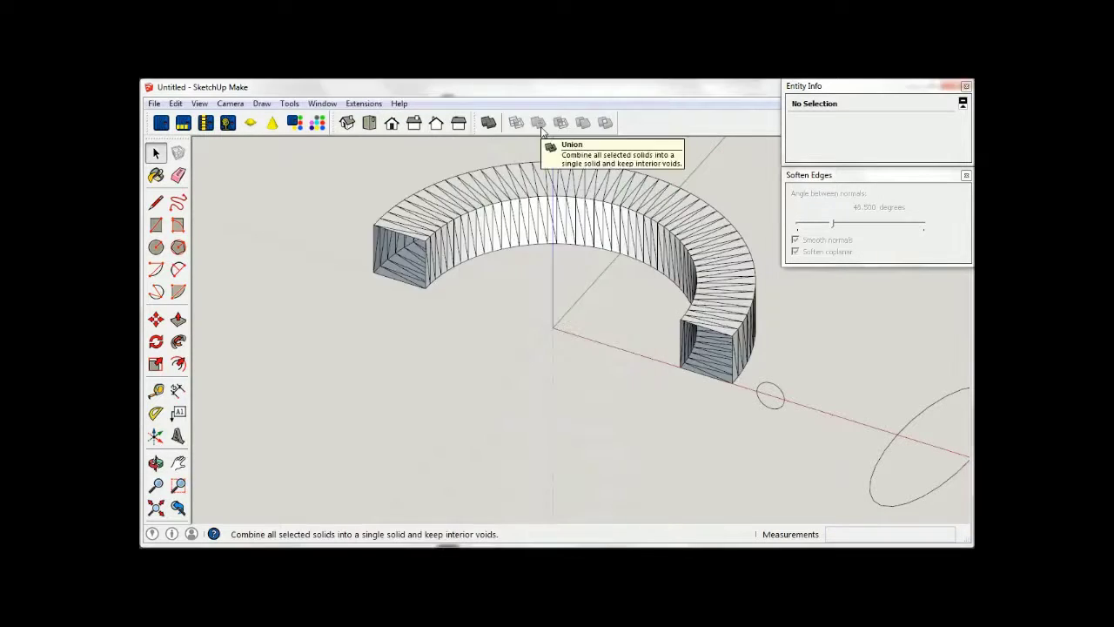
pyautogui.hotkey('ctrl', 'z')
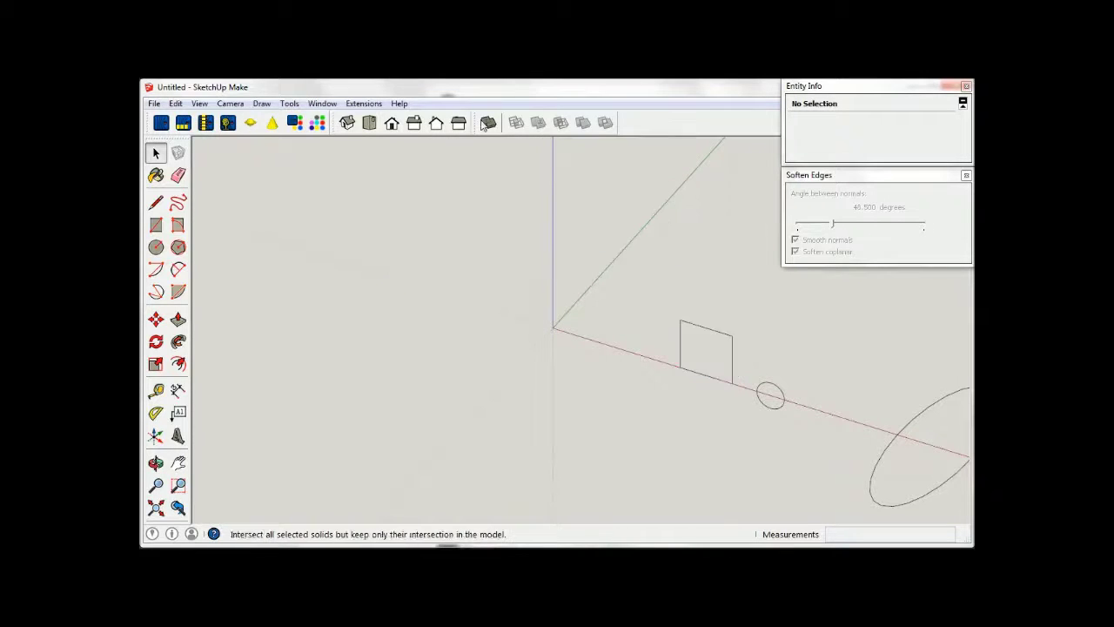
pyautogui.click(364, 103)
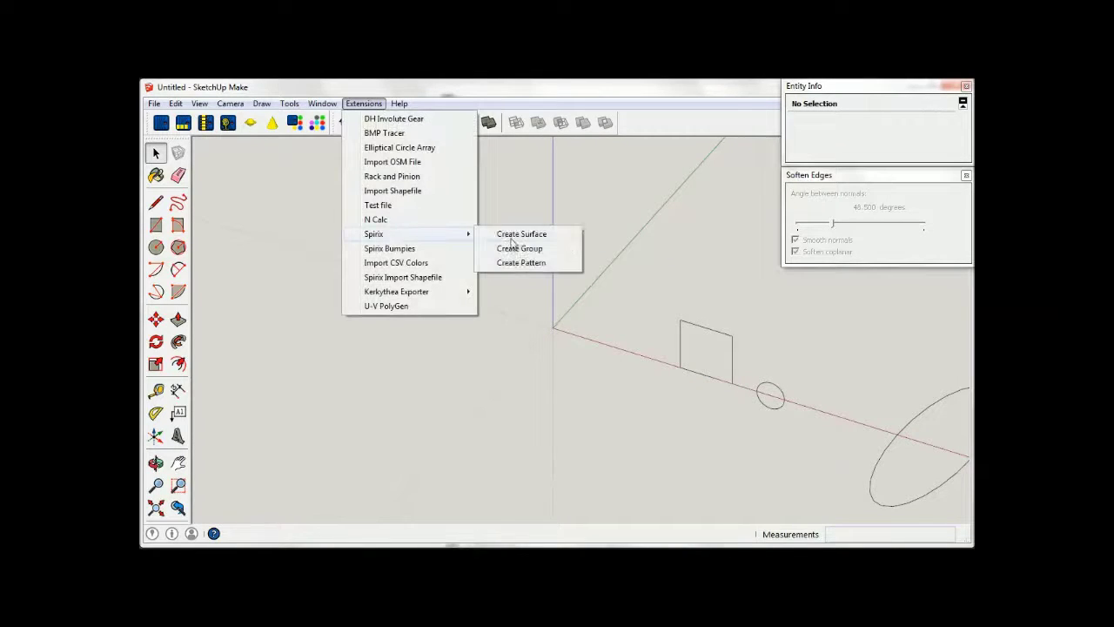
pyautogui.moveTo(374, 235)
pyautogui.click(522, 233)
pyautogui.moveTo(591, 267); pyautogui.dragTo(555, 270)
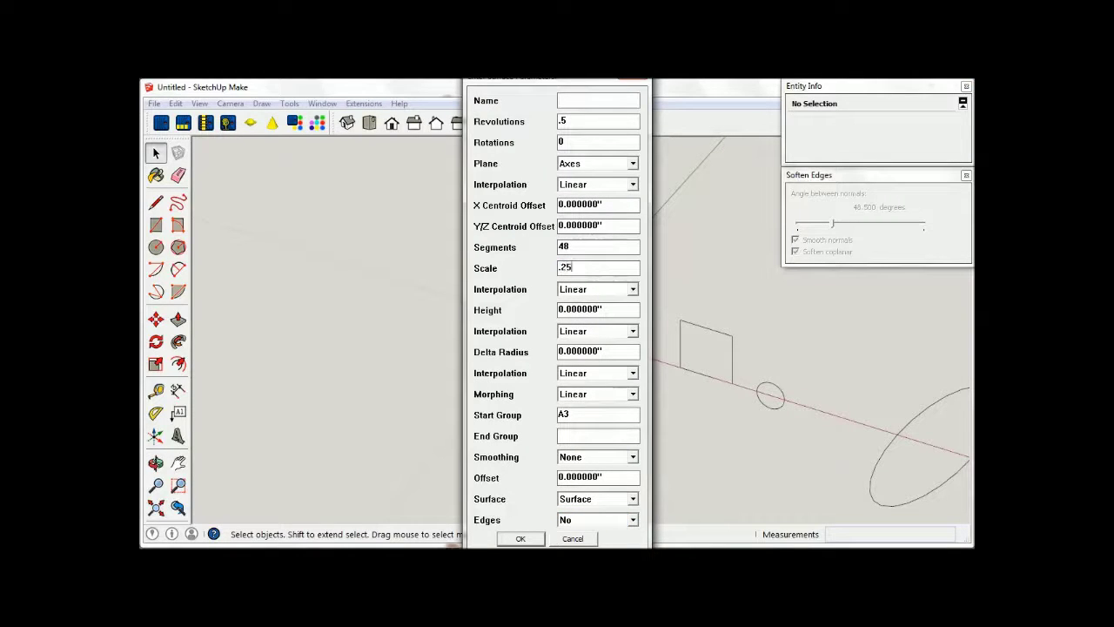
pyautogui.press('Return')
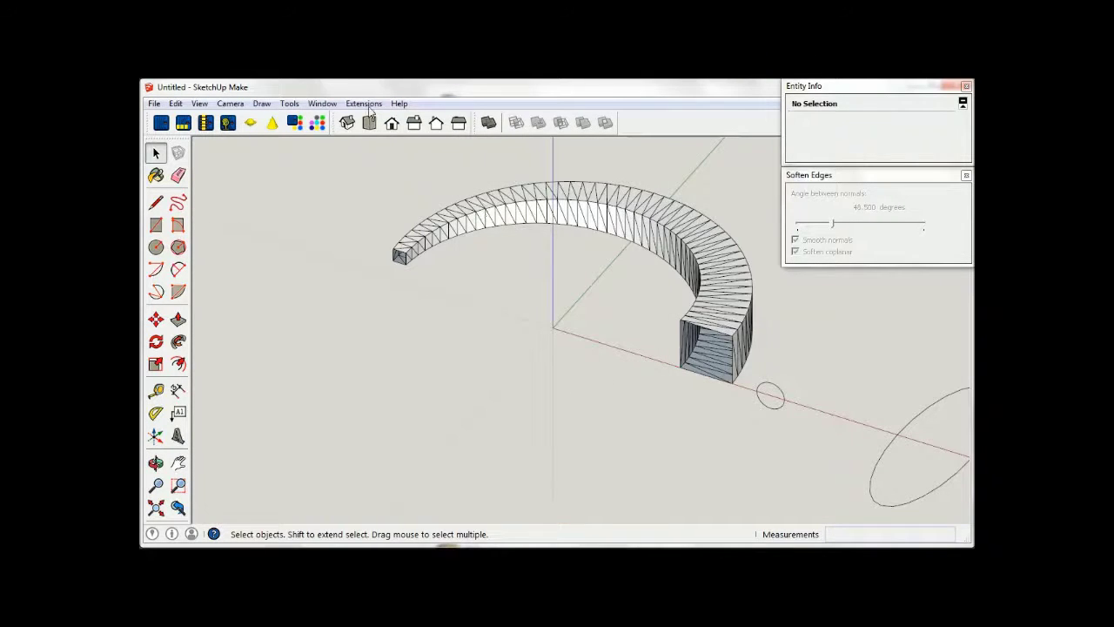
pyautogui.click(364, 103)
pyautogui.click(521, 235)
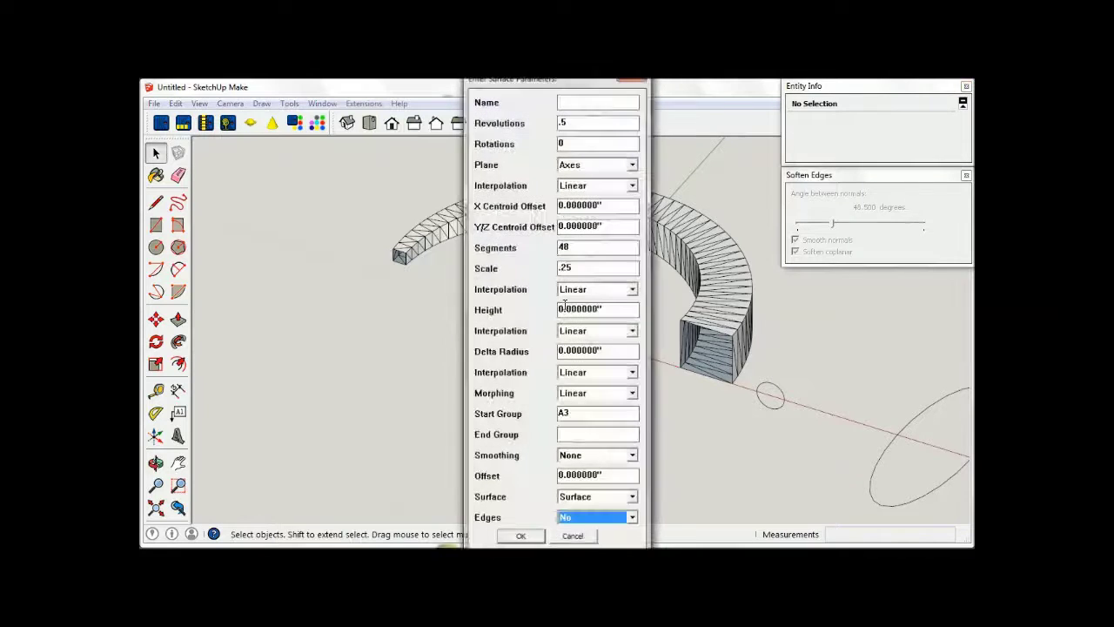
pyautogui.click(561, 122)
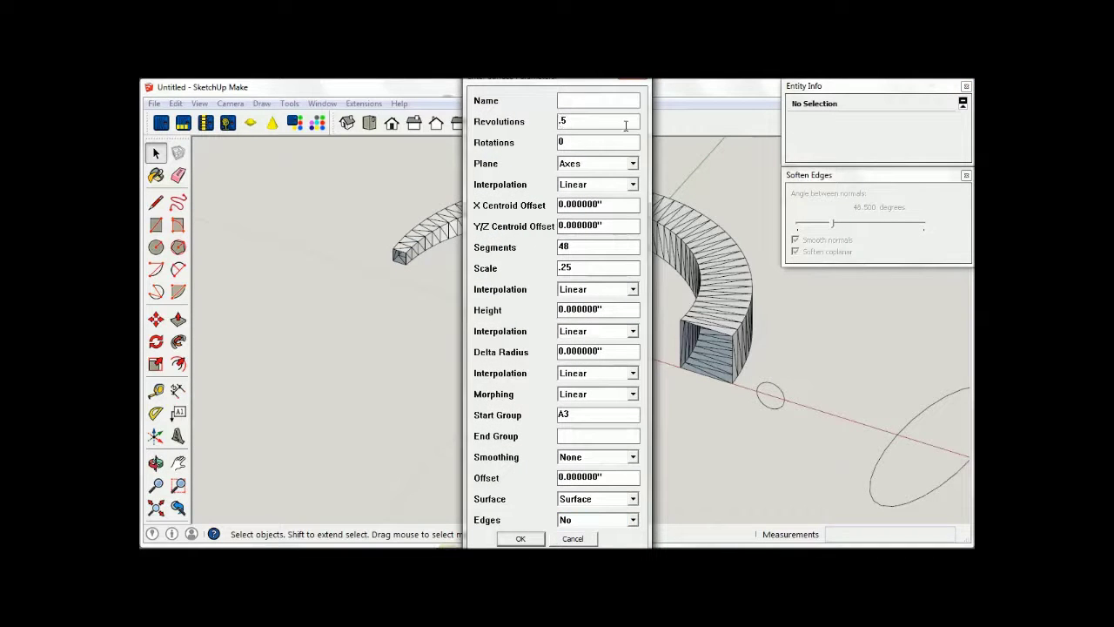
pyautogui.press('Return')
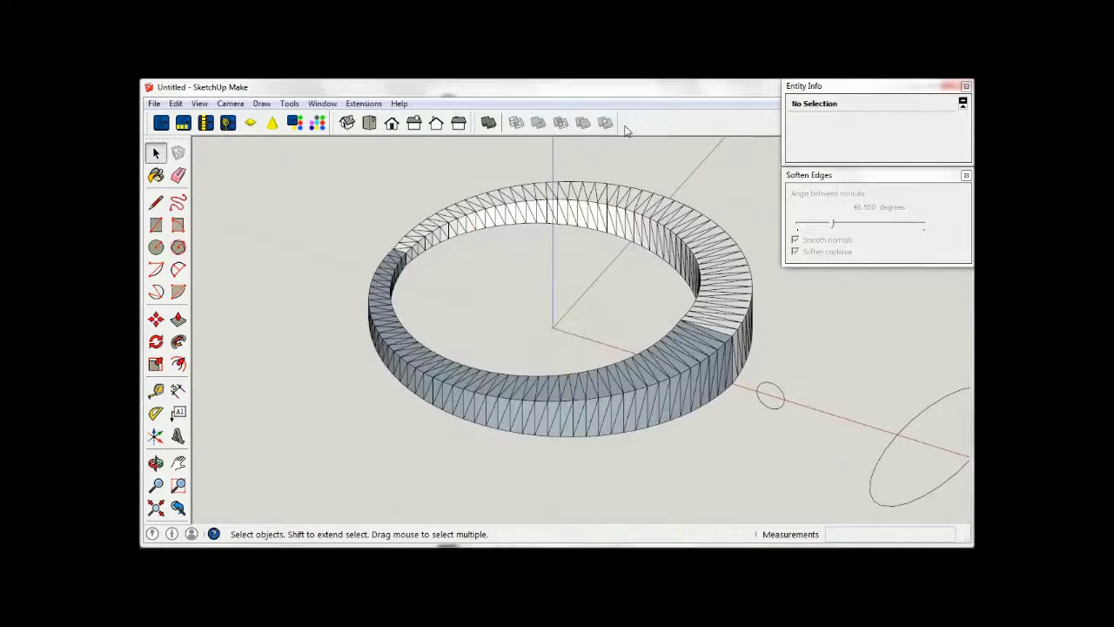
pyautogui.click(369, 123)
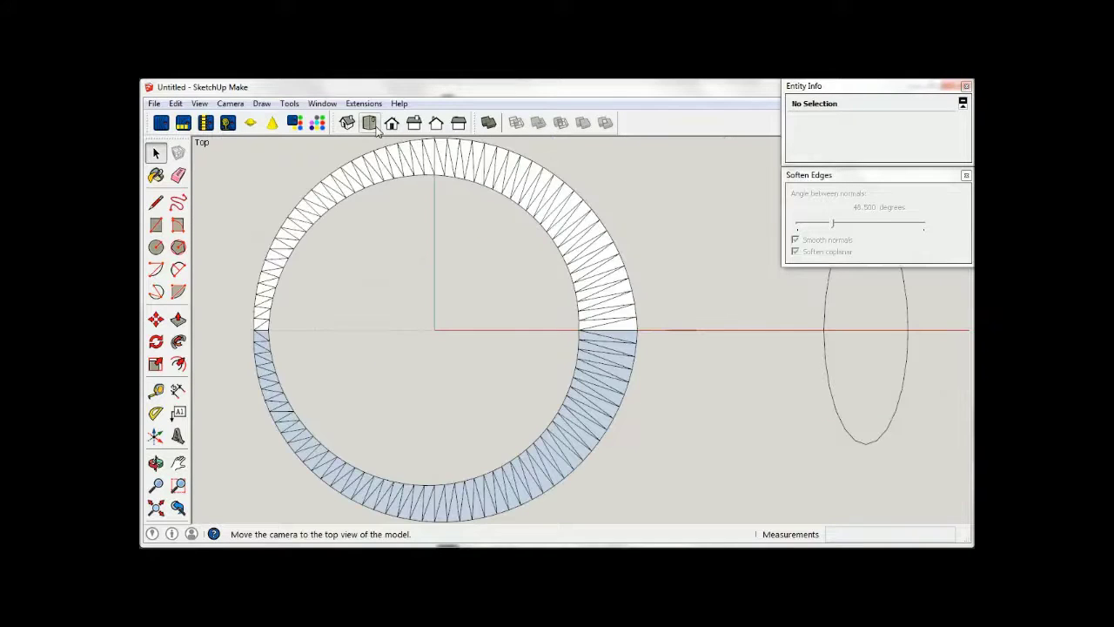
pyautogui.click(347, 122)
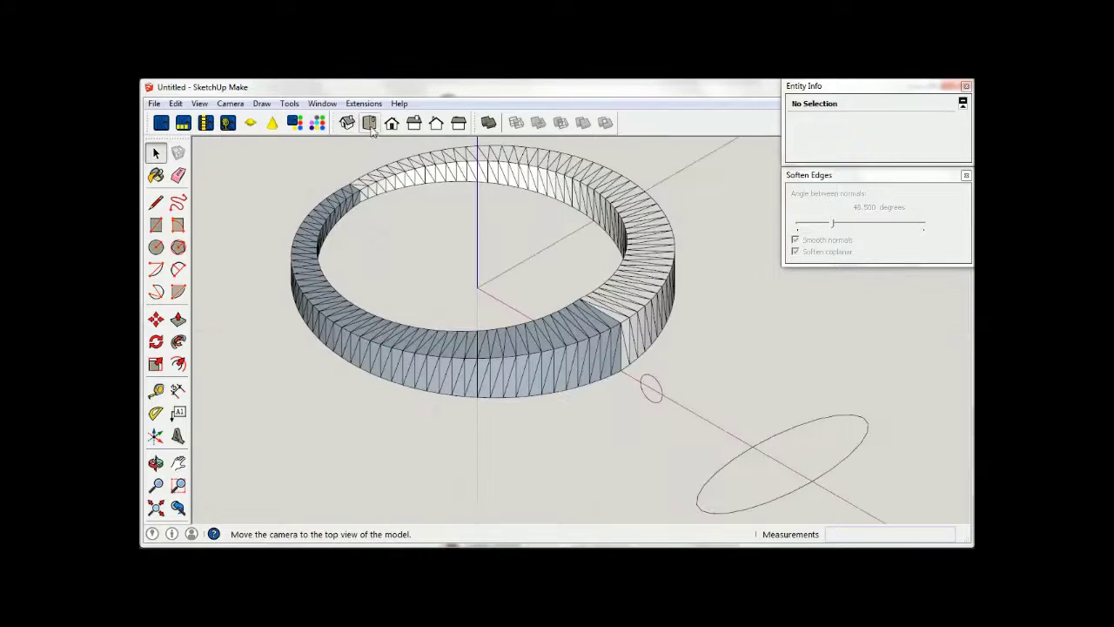
pyautogui.scroll(-1, 557, 357)
pyautogui.scroll(1, 459, 287)
pyautogui.scroll(1, 488, 253)
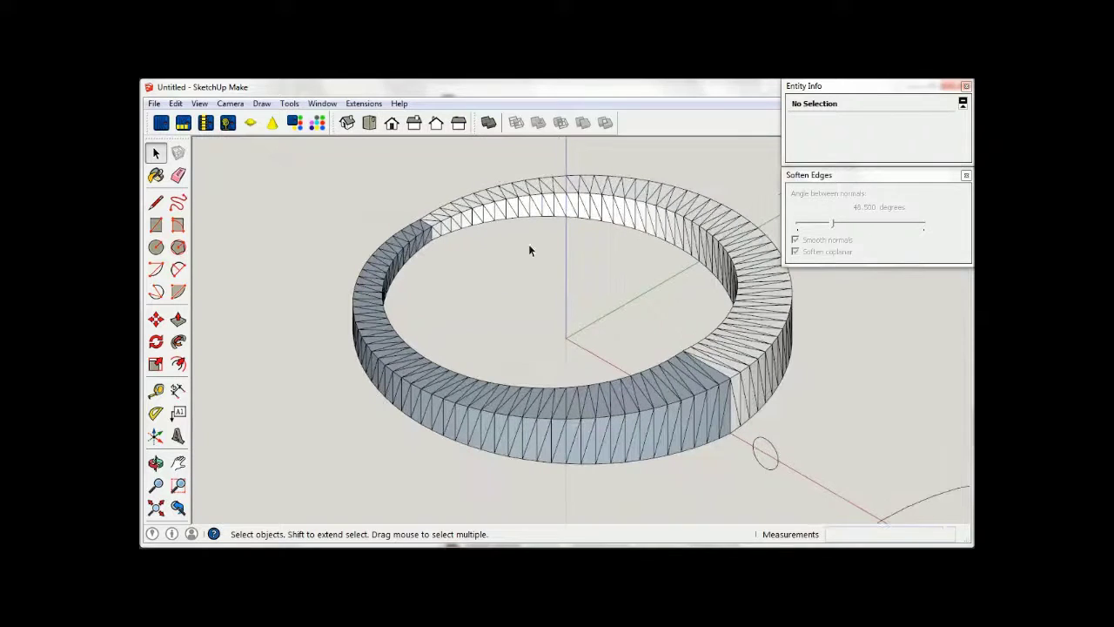
pyautogui.click(613, 406)
pyautogui.hotkey('ctrl', 'z')
pyautogui.hotkey('ctrl', 'z')
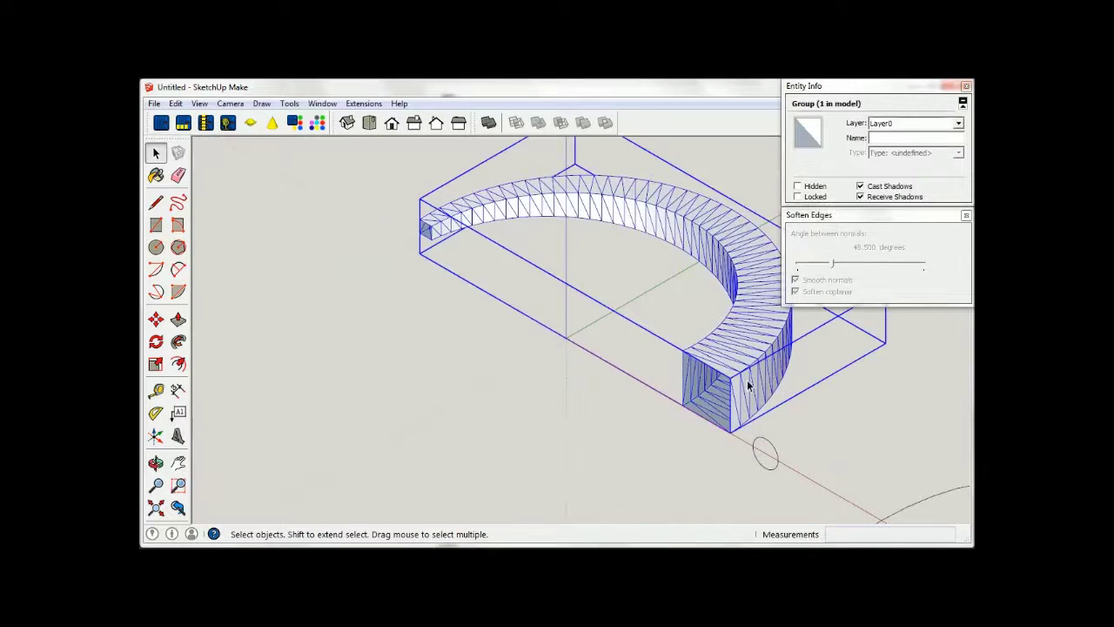
pyautogui.hotkey('ctrl', 'z')
pyautogui.click(417, 144)
pyautogui.click(364, 103)
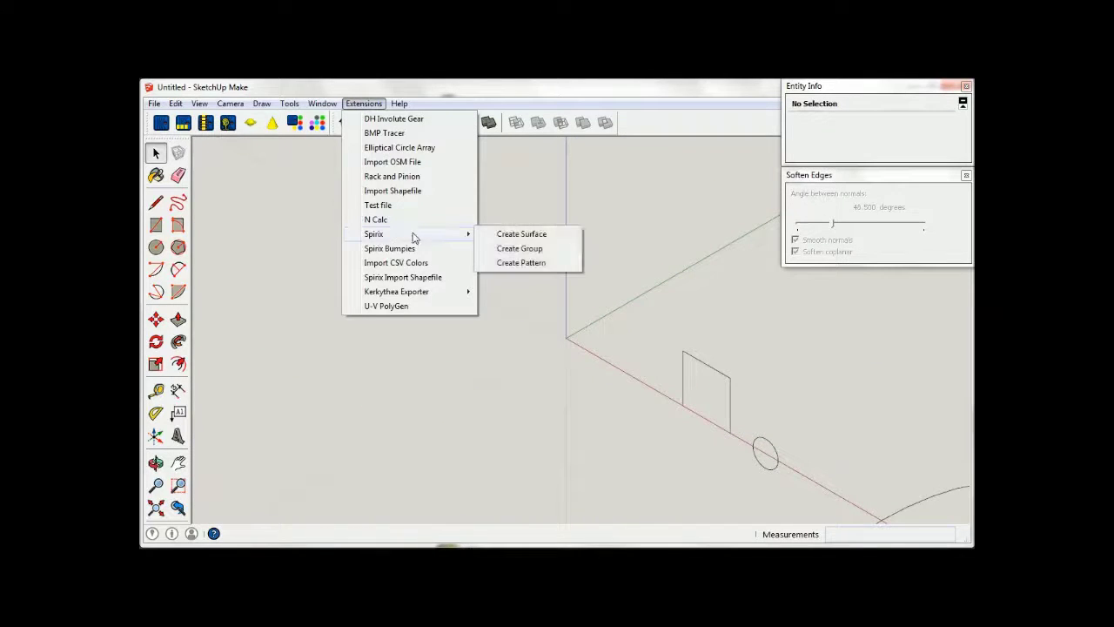
# - Generate a half ring from A3 with Sine scale change
pyautogui.click(519, 235)
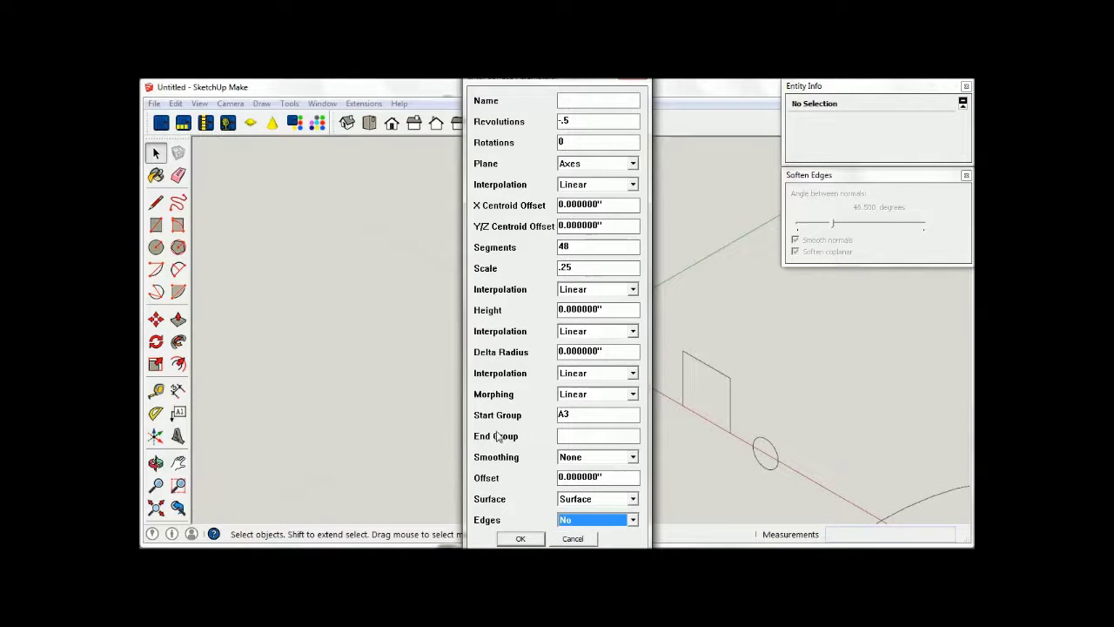
pyautogui.click(633, 292)
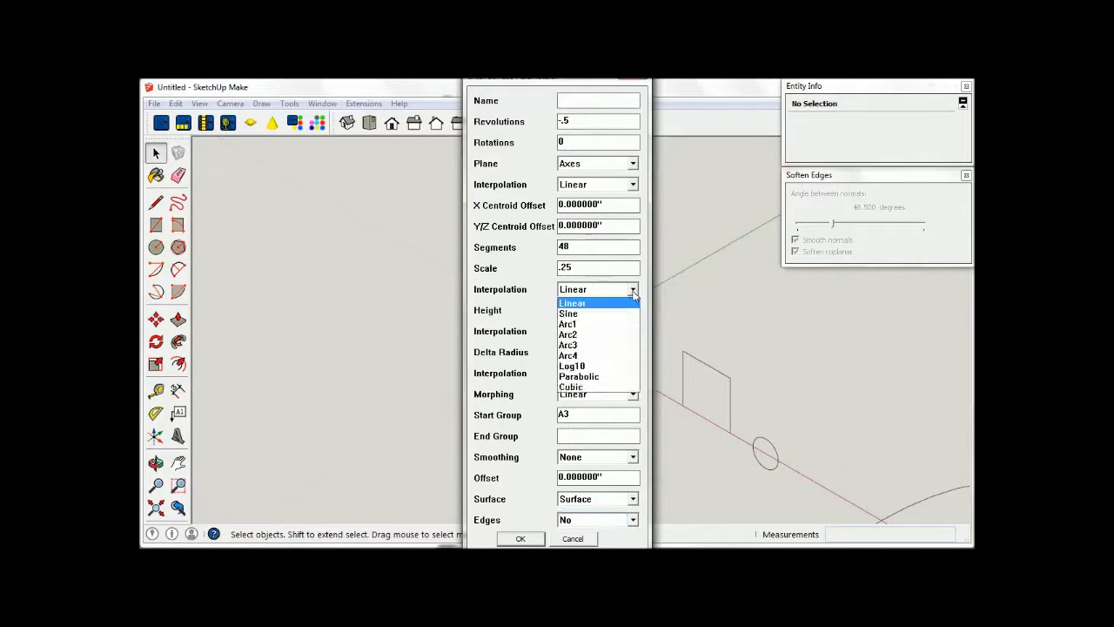
pyautogui.click(579, 386)
pyautogui.click(534, 539)
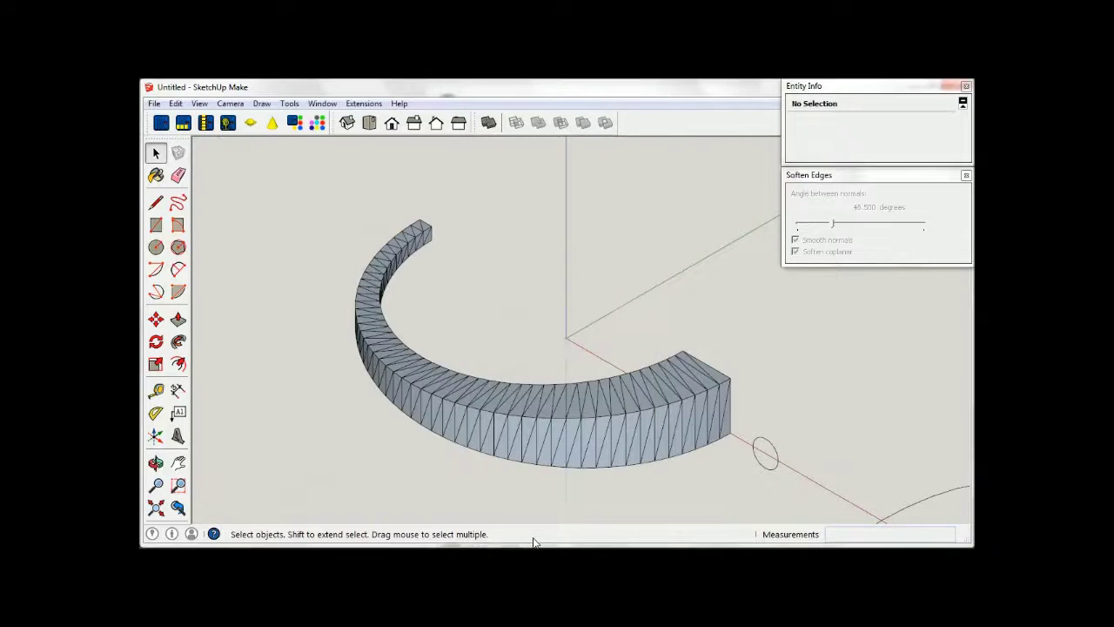
# - Add a second Sine-scaled half ring from A3 to close the full ring
pyautogui.click(365, 105)
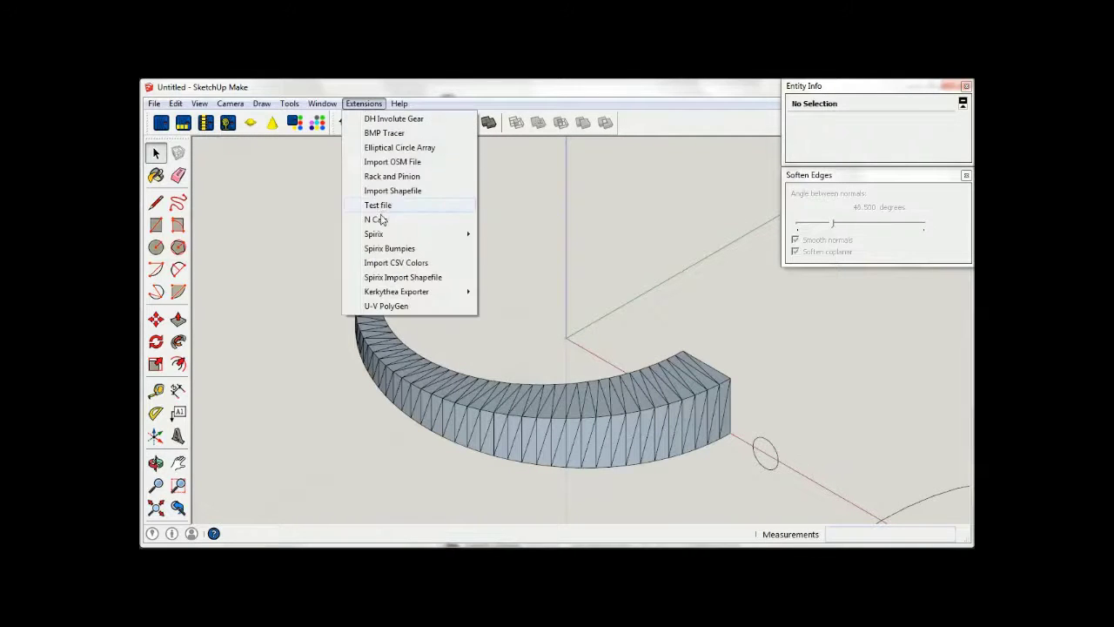
pyautogui.click(519, 233)
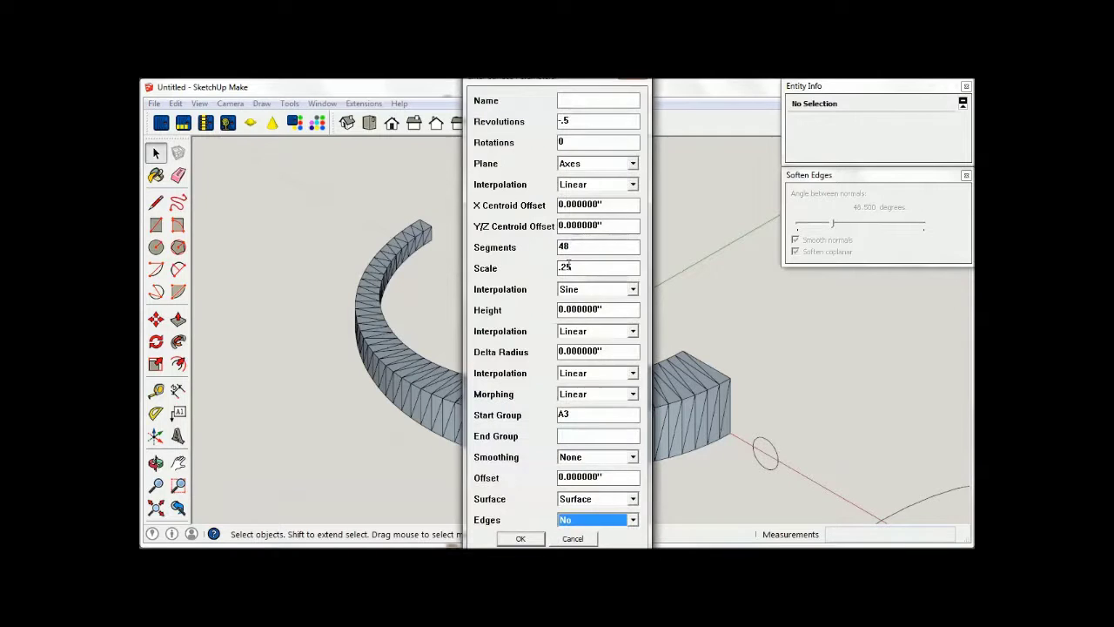
pyautogui.click(564, 121)
pyautogui.press('Return')
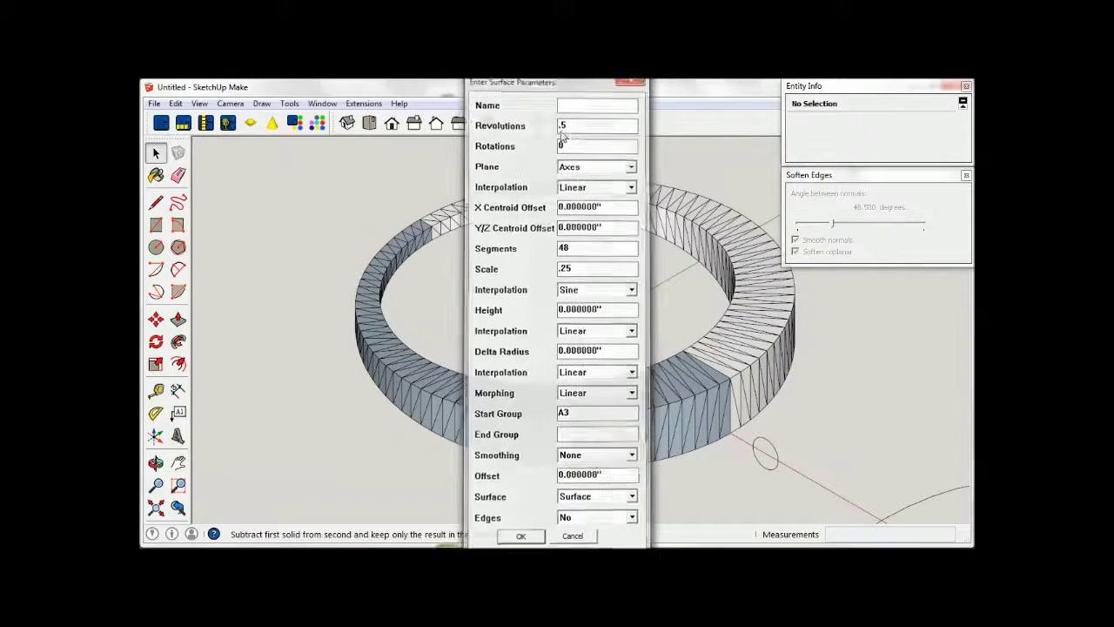
# - Switch to top view and select the bottom half of the ring
pyautogui.click(369, 123)
pyautogui.scroll(-2, 533, 324)
pyautogui.scroll(-1, 534, 324)
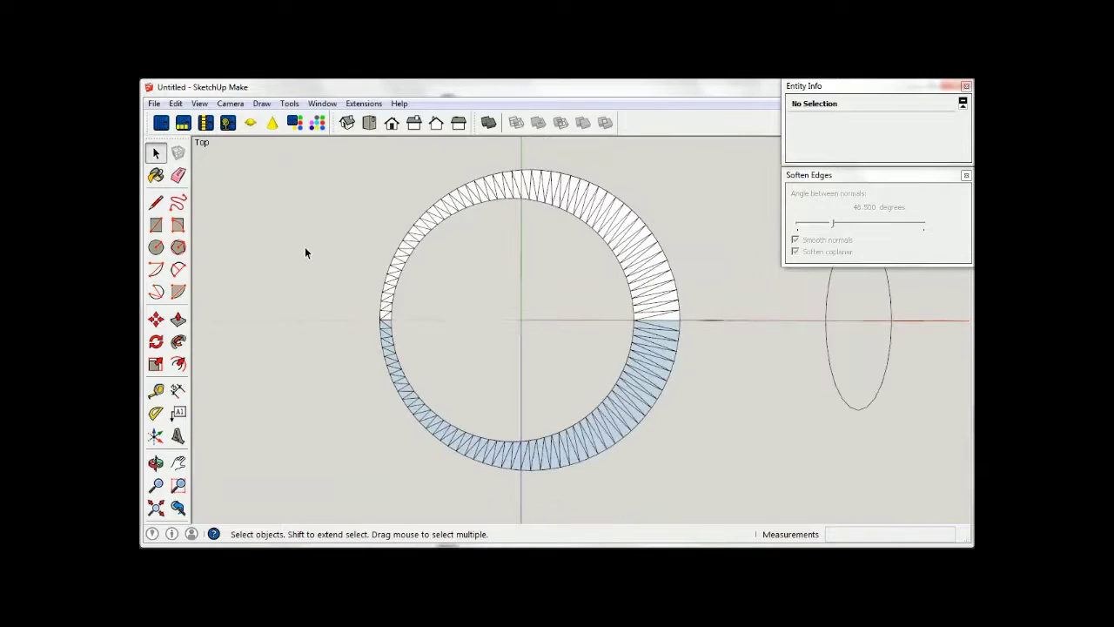
pyautogui.scroll(1, 330, 265)
pyautogui.moveTo(377, 318); pyautogui.dragTo(788, 523)
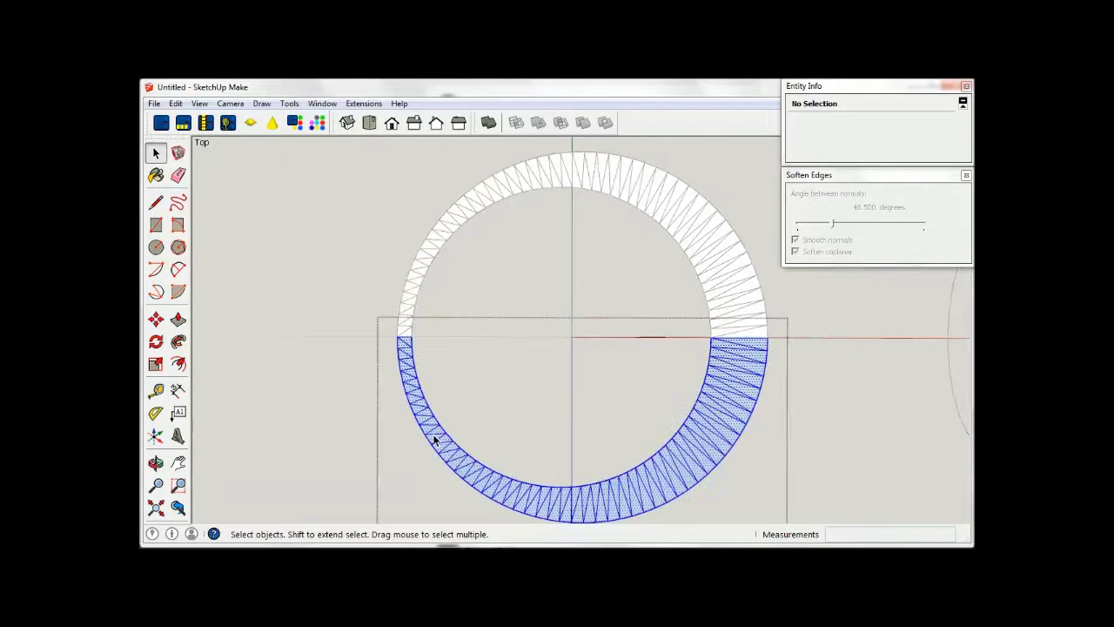
# - Reverse the bottom half's faces and soften coplanar edges on both ring halves
pyautogui.rightClick(433, 440)
pyautogui.click(480, 363)
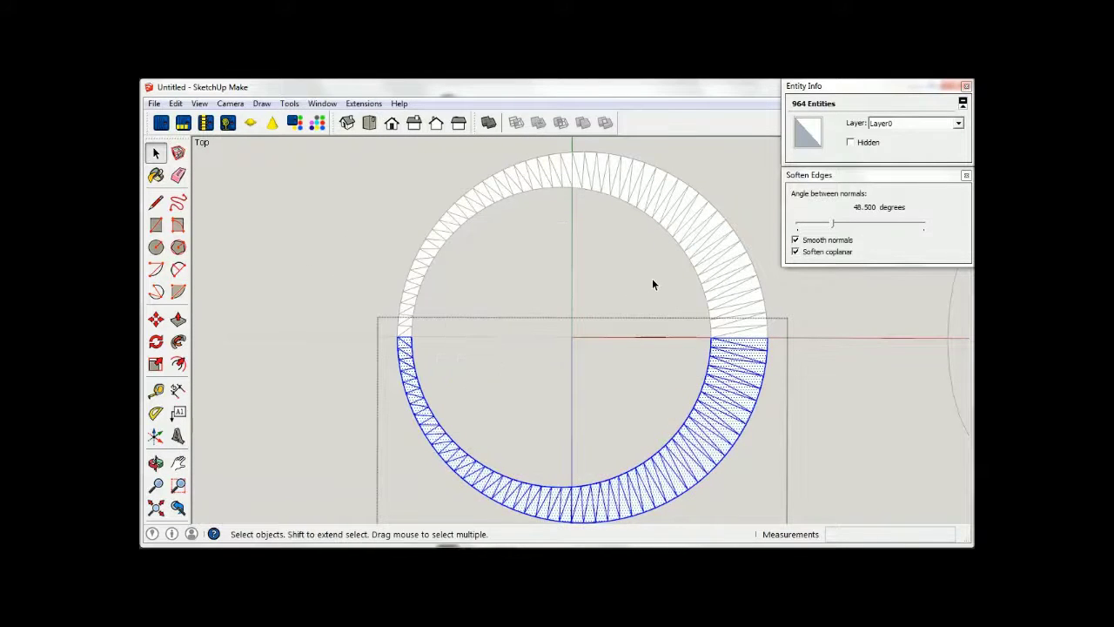
pyautogui.click(795, 252)
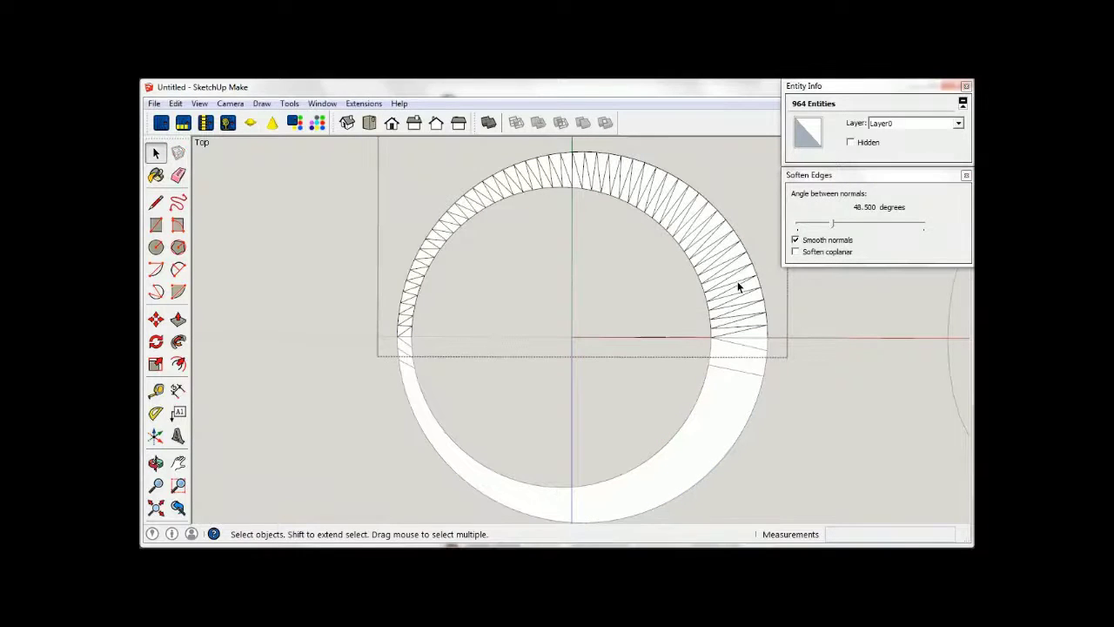
pyautogui.click(737, 286)
pyautogui.rightClick(738, 283)
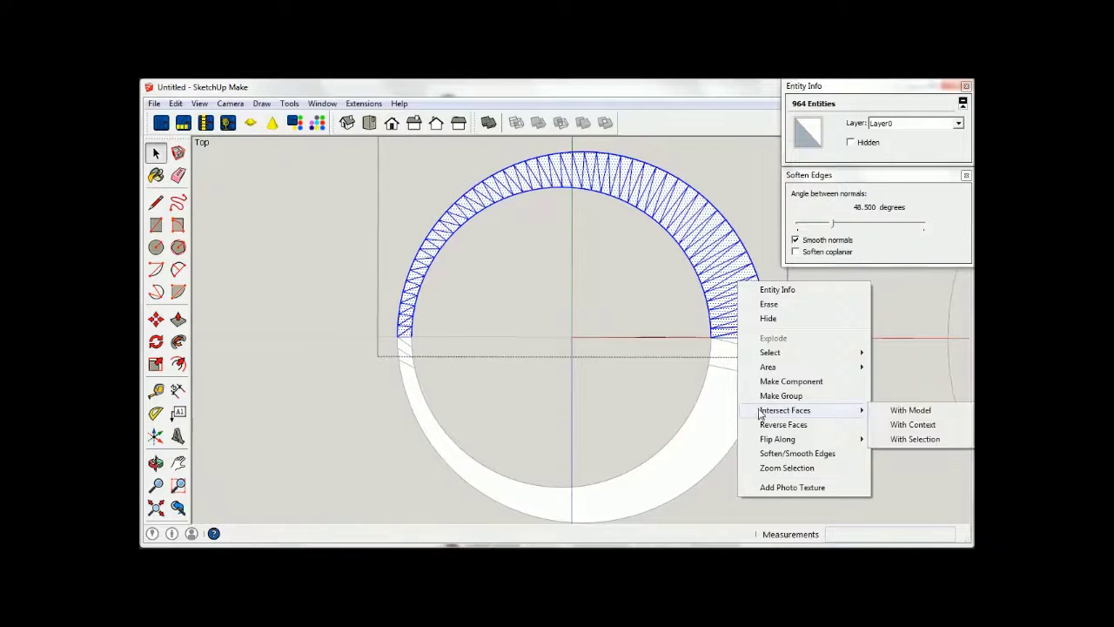
pyautogui.click(795, 251)
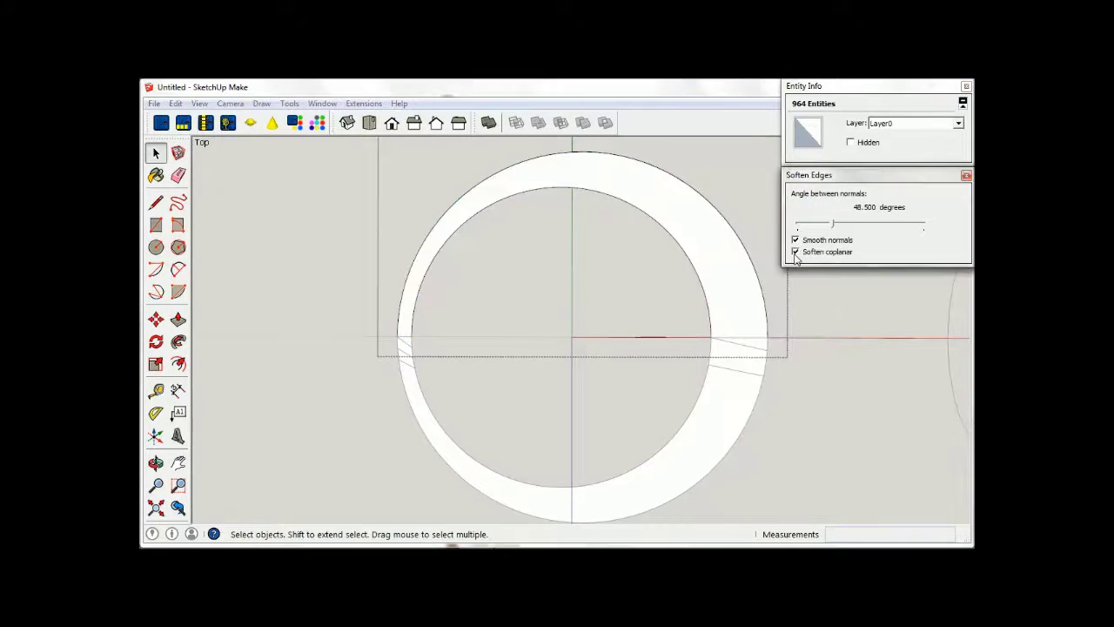
pyautogui.click(735, 396)
pyautogui.click(795, 252)
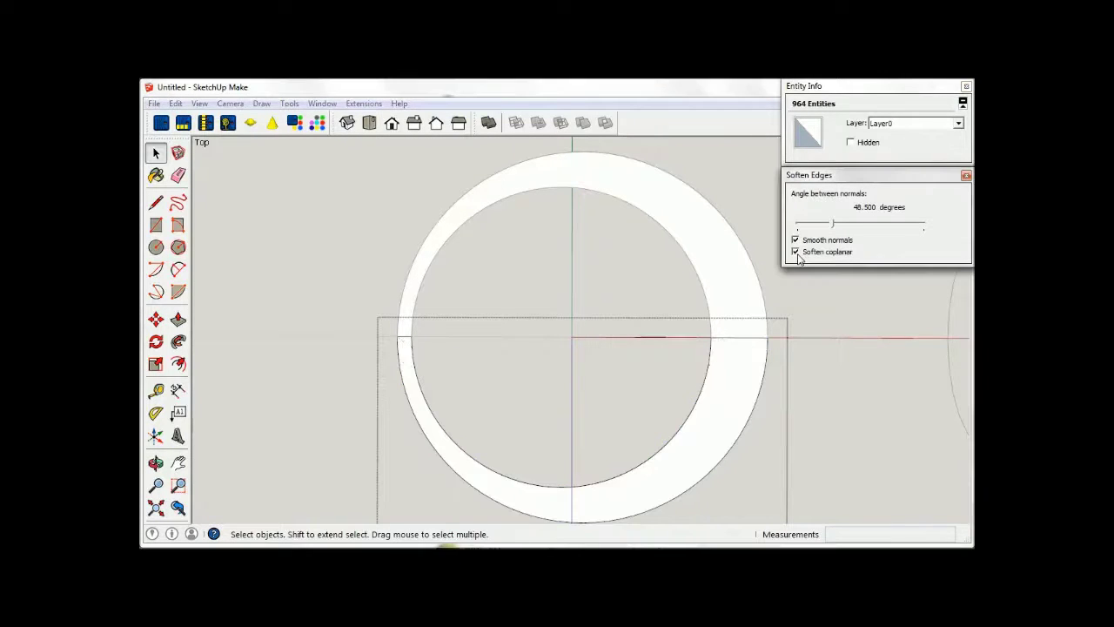
# - From a higher perspective view, explode the ring group into loose geometry
pyautogui.click(784, 379)
pyautogui.moveTo(772, 415)
pyautogui.mouseDown(button='middle')
pyautogui.moveTo(589, 240)
pyautogui.moveTo(440, 313)
pyautogui.moveTo(362, 392)
pyautogui.mouseUp(button='middle')
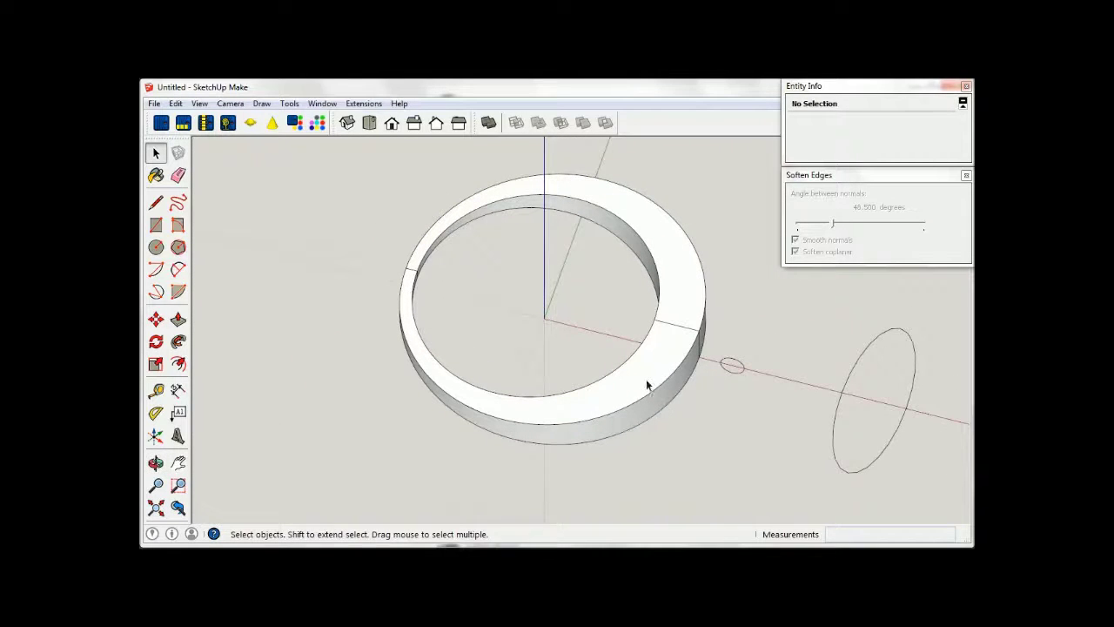
pyautogui.moveTo(676, 386); pyautogui.dragTo(592, 267, button='middle')
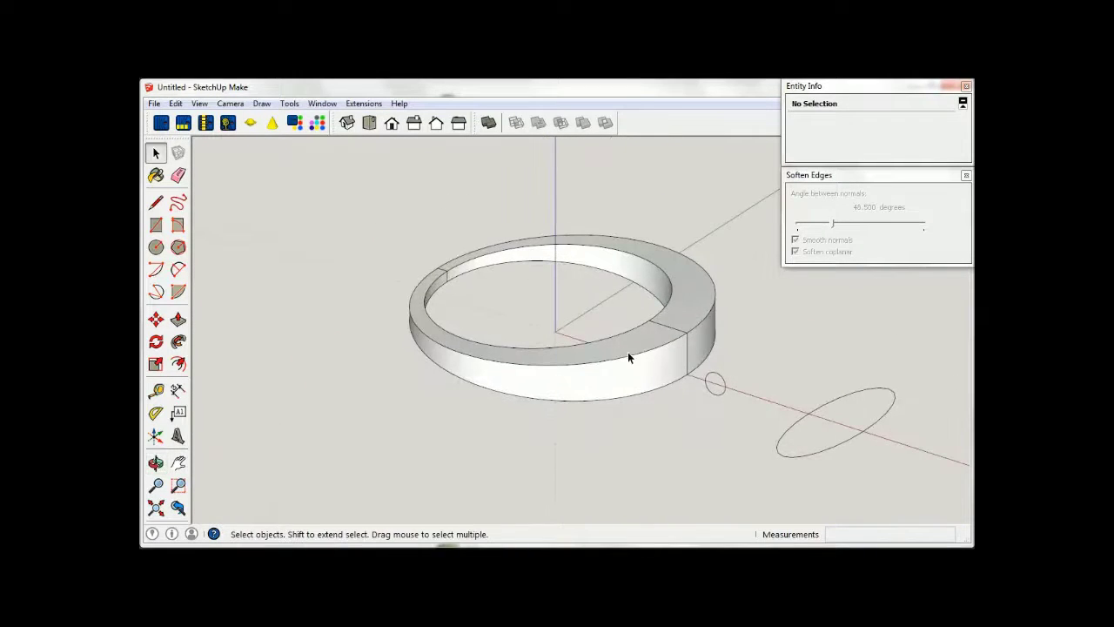
pyautogui.scroll(1, 657, 244)
pyautogui.scroll(2, 531, 331)
pyautogui.click(616, 410)
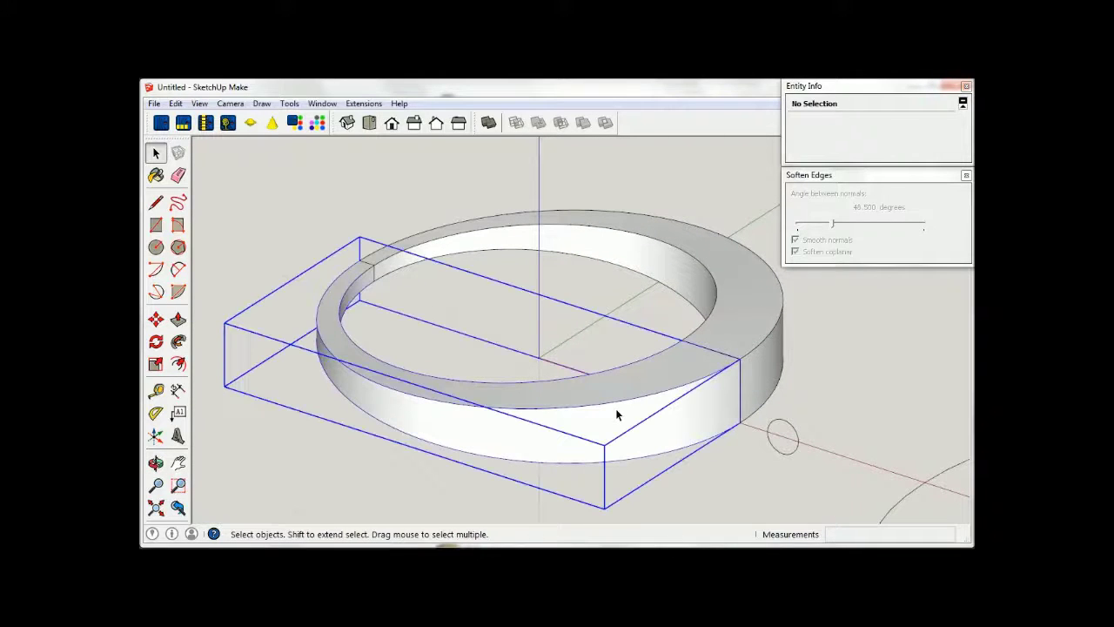
pyautogui.rightClick(736, 338)
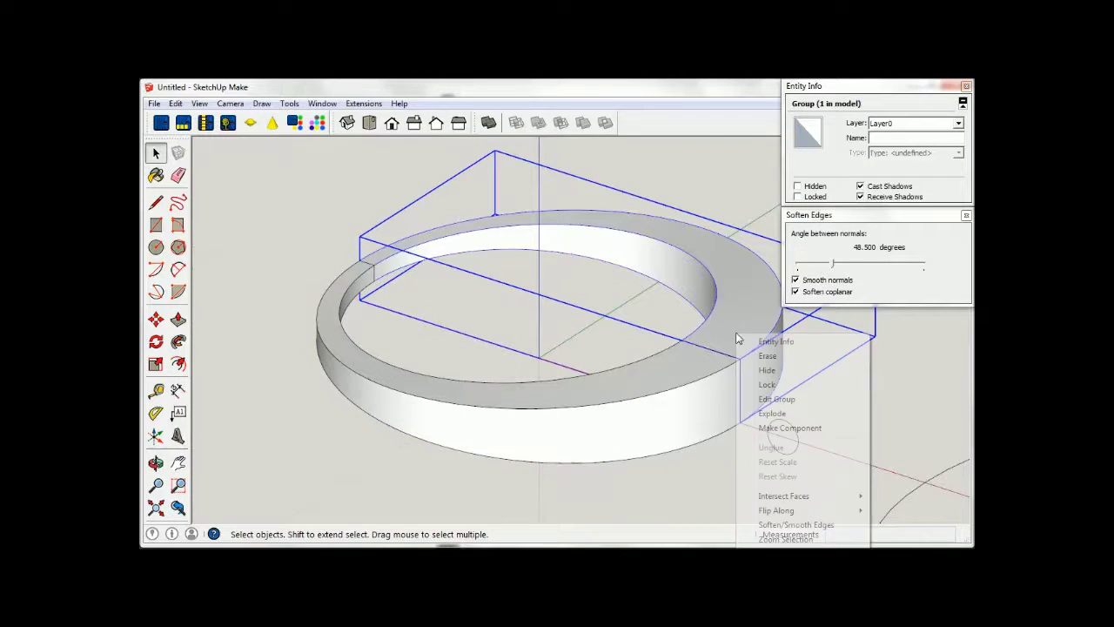
pyautogui.click(775, 412)
pyautogui.hotkey('ctrl', 'z')
pyautogui.rightClick(676, 408)
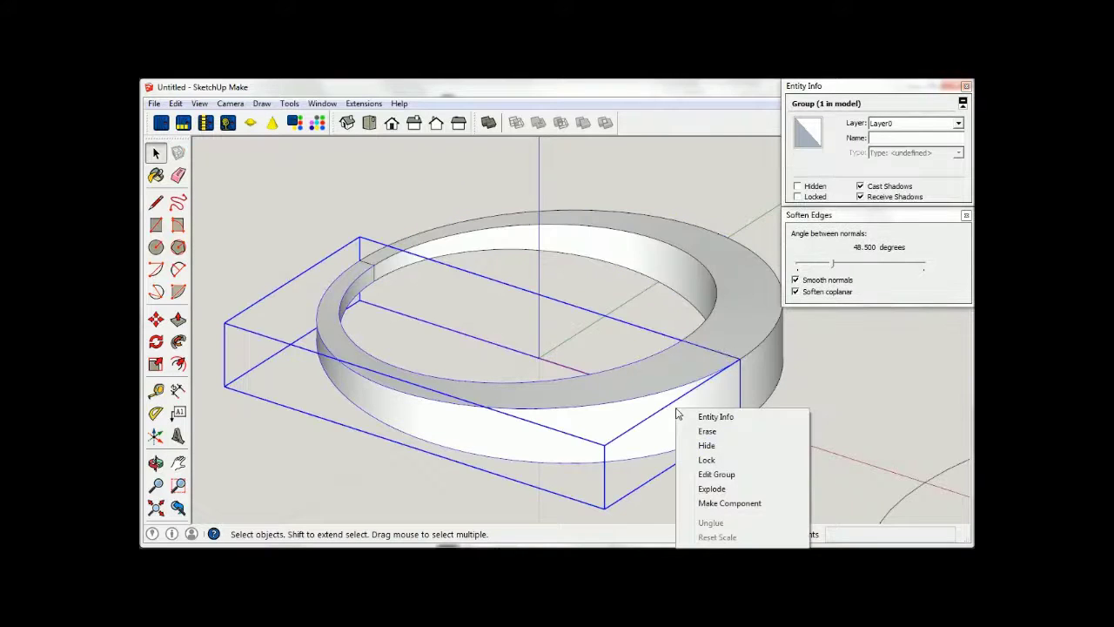
pyautogui.click(712, 489)
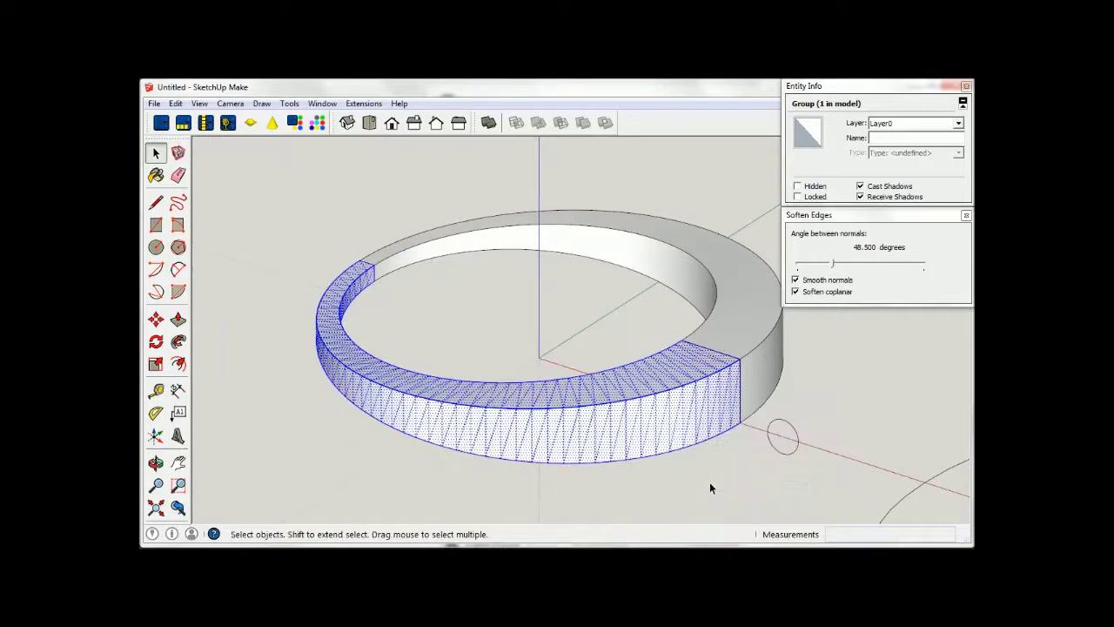
# - Select all the ring geometry and regroup it as one solid group
pyautogui.tripleClick(682, 426)
pyautogui.rightClick(681, 426)
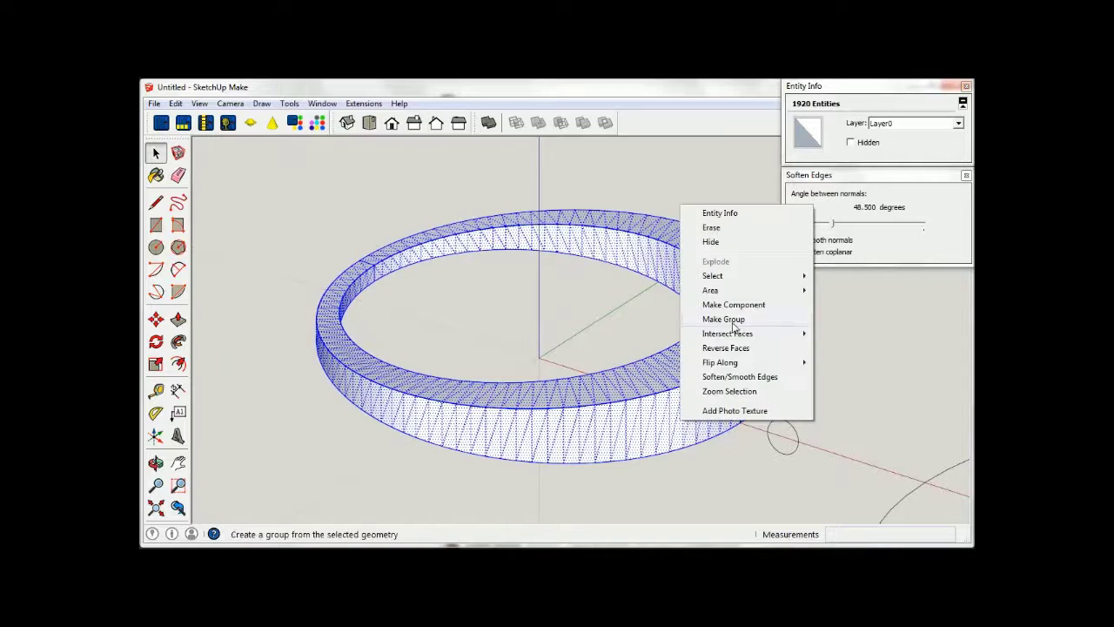
pyautogui.click(734, 324)
pyautogui.click(852, 412)
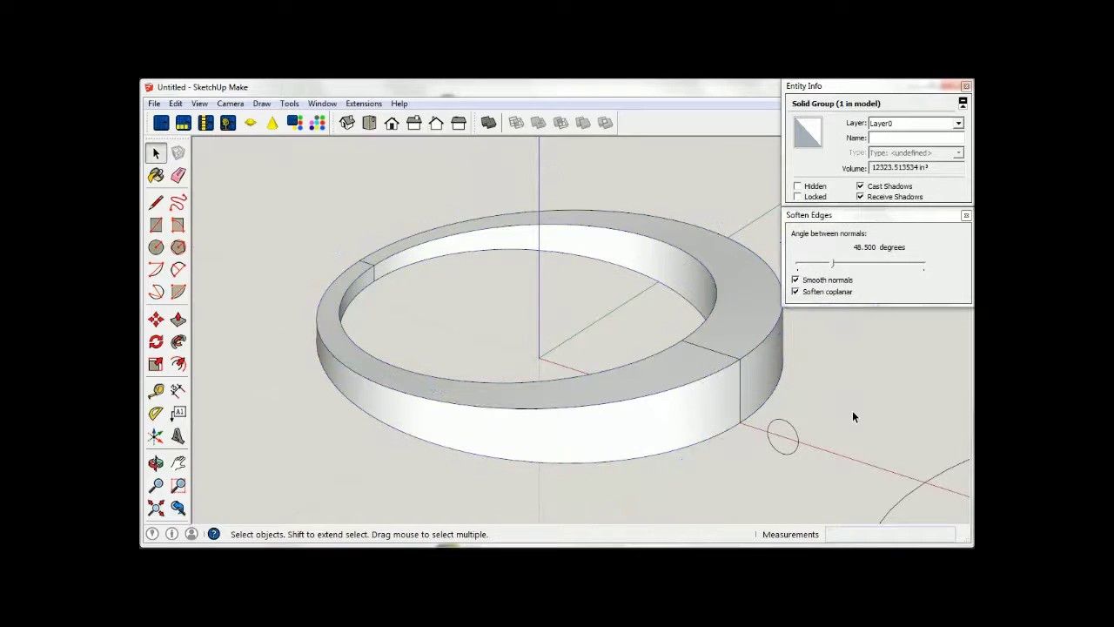
pyautogui.click(727, 391)
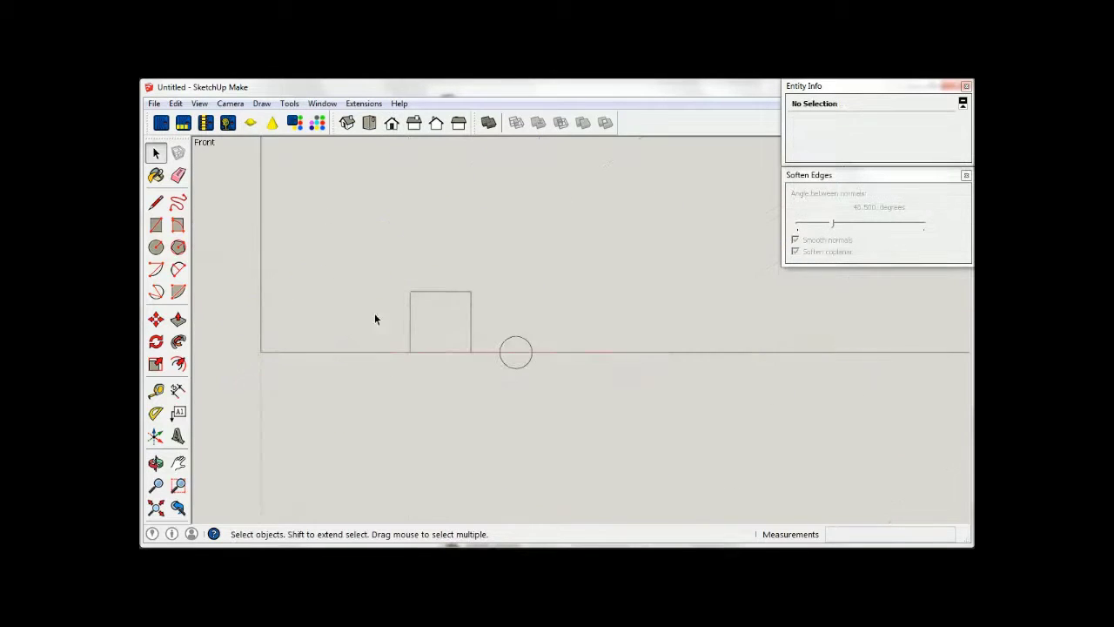
pyautogui.scroll(2, 374, 319)
# - Draw a line along the square's right edge up to the top-right corner
pyautogui.scroll(2, 382, 326)
pyautogui.scroll(1, 381, 326)
pyautogui.click(158, 205)
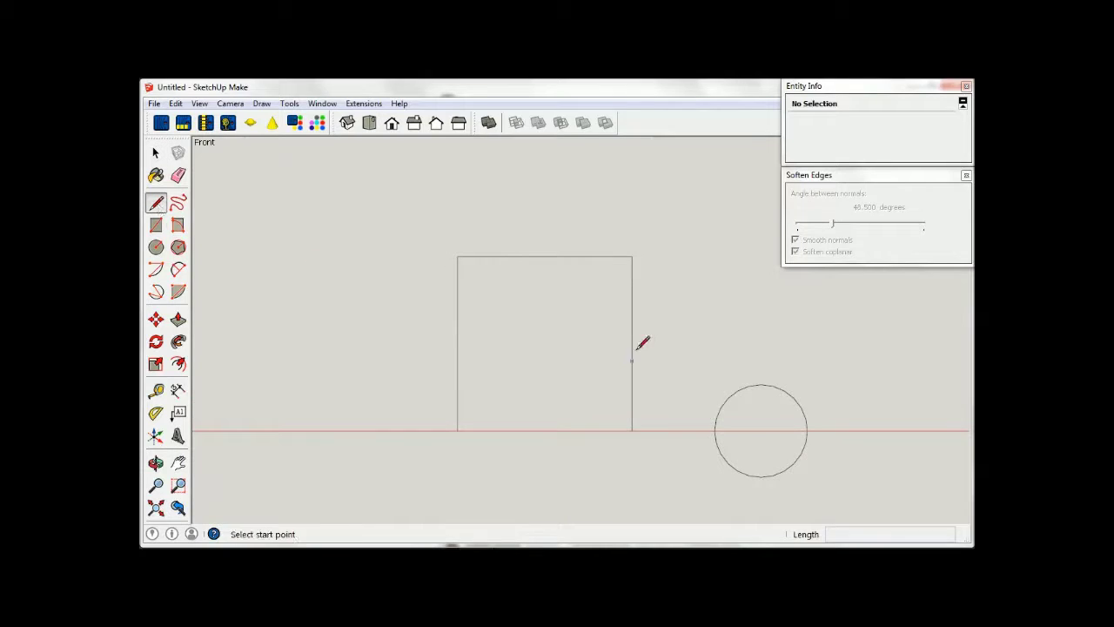
pyautogui.click(632, 341)
pyautogui.click(632, 256)
pyautogui.click(155, 152)
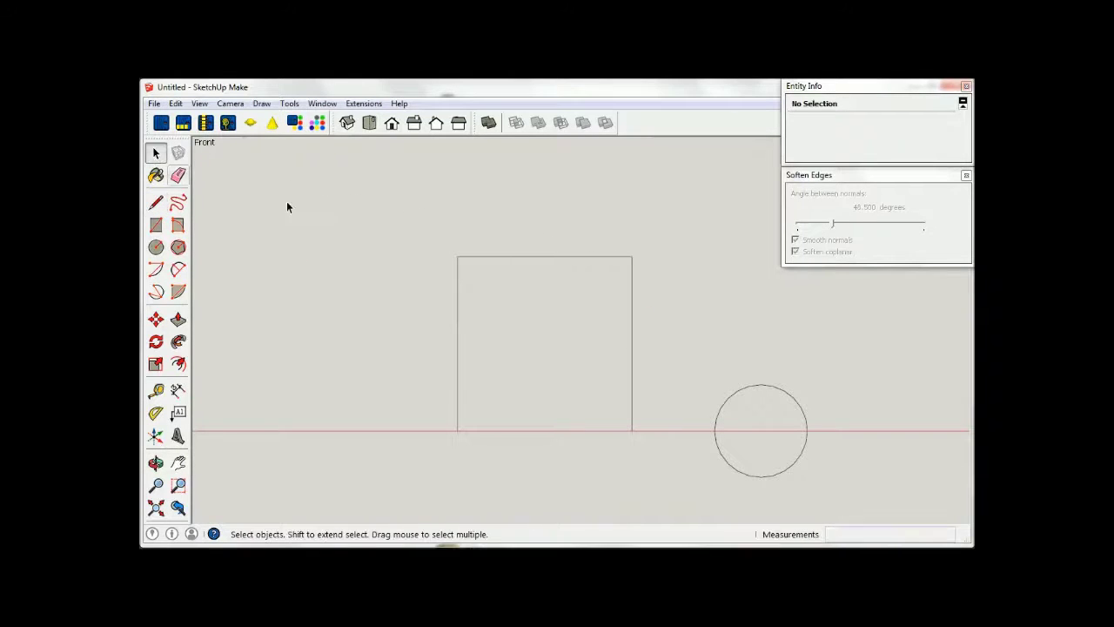
# - Divide the upper segment of the square's right edge
pyautogui.rightClick(632, 295)
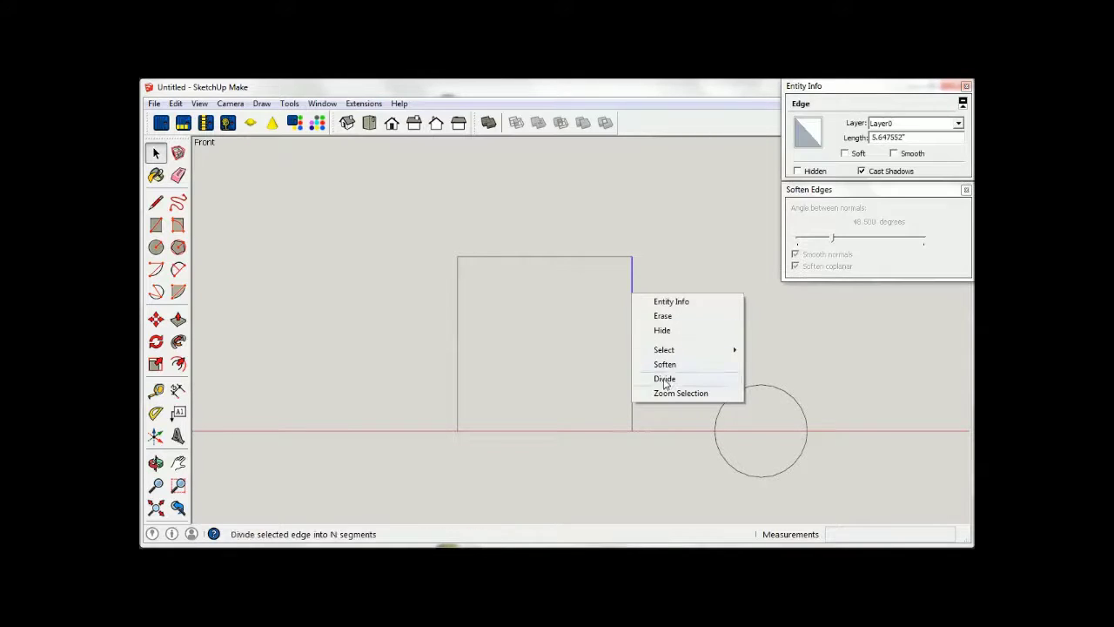
pyautogui.click(664, 379)
pyautogui.click(663, 320)
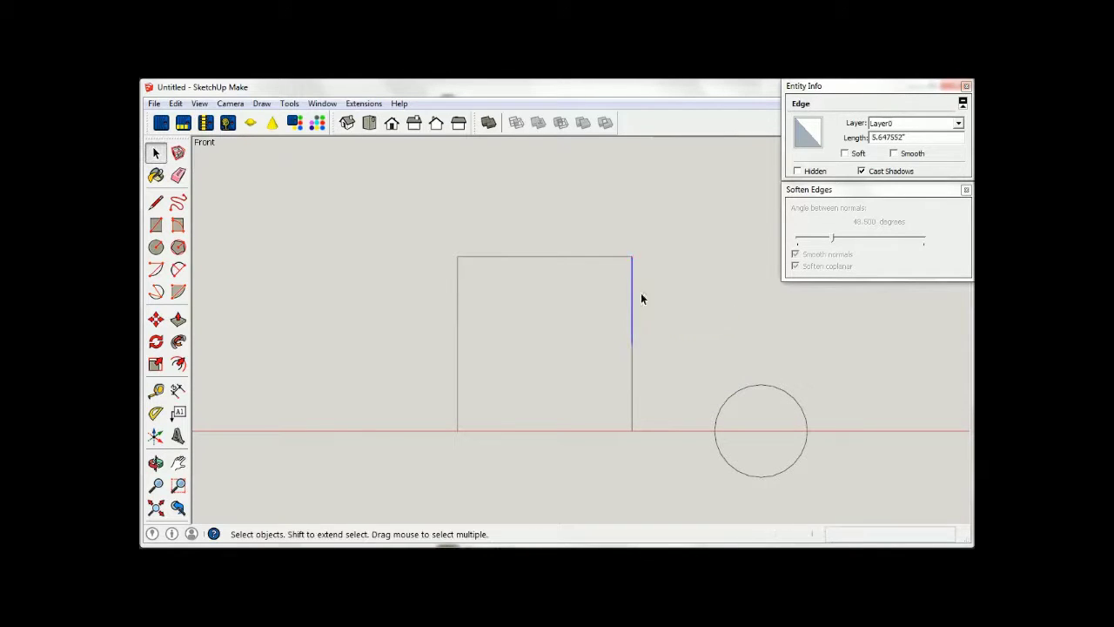
pyautogui.click(156, 202)
pyautogui.click(632, 256)
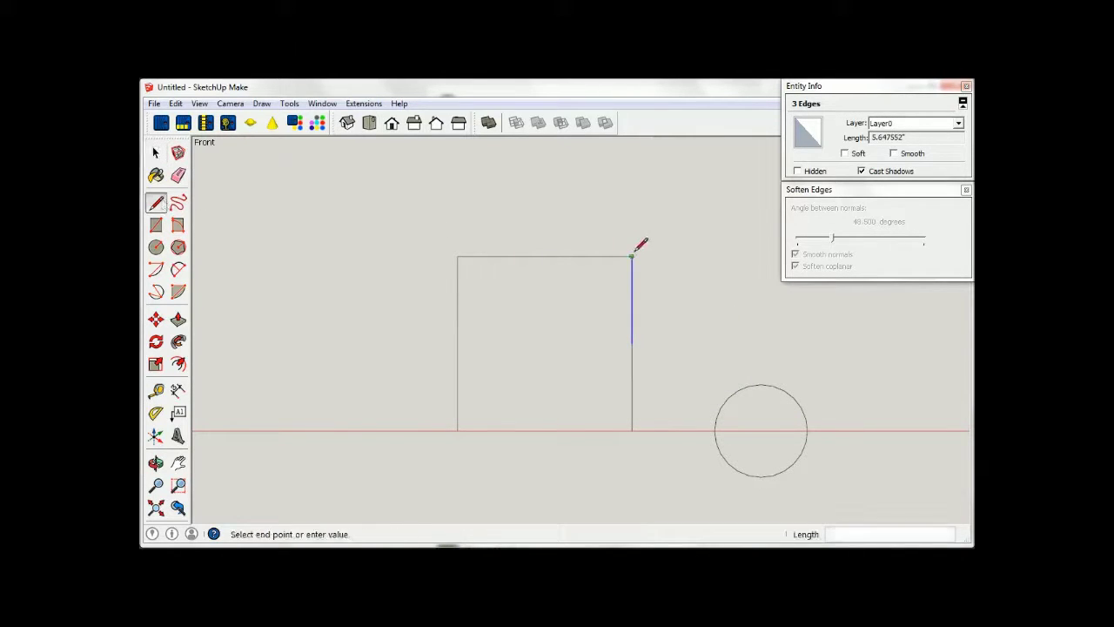
pyautogui.click(156, 153)
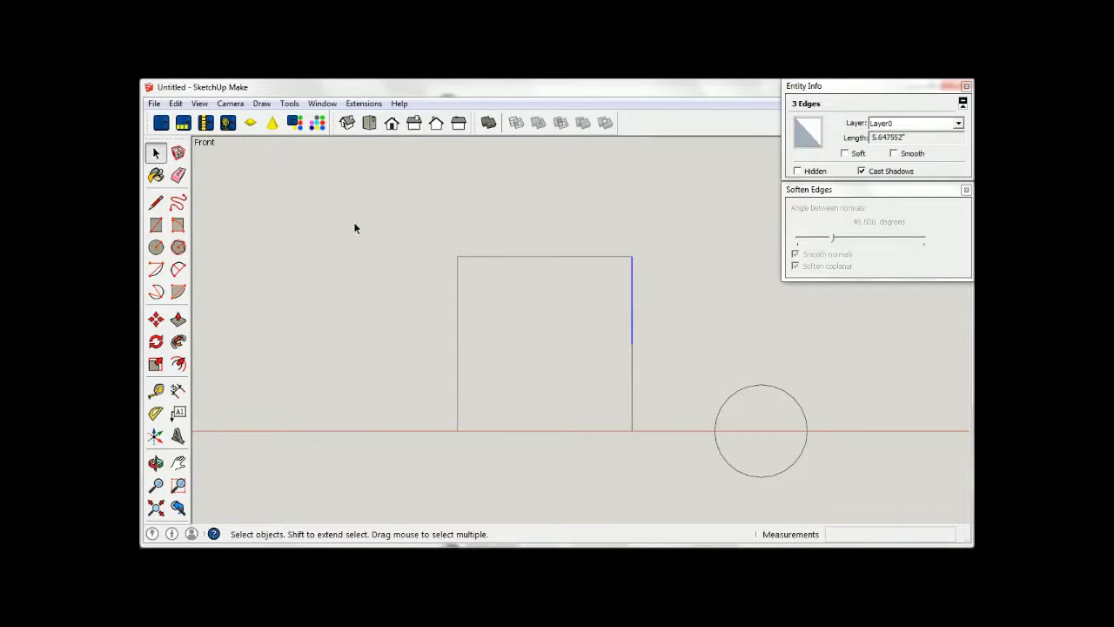
# - Divide the square's top edge into 6 segments
pyautogui.rightClick(523, 256)
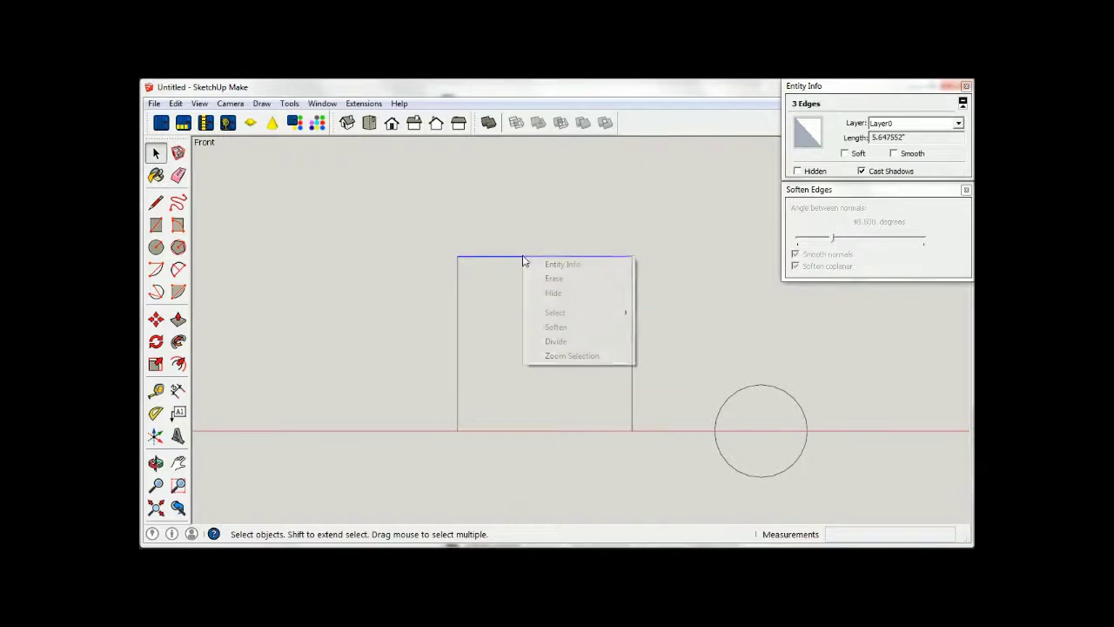
pyautogui.click(555, 341)
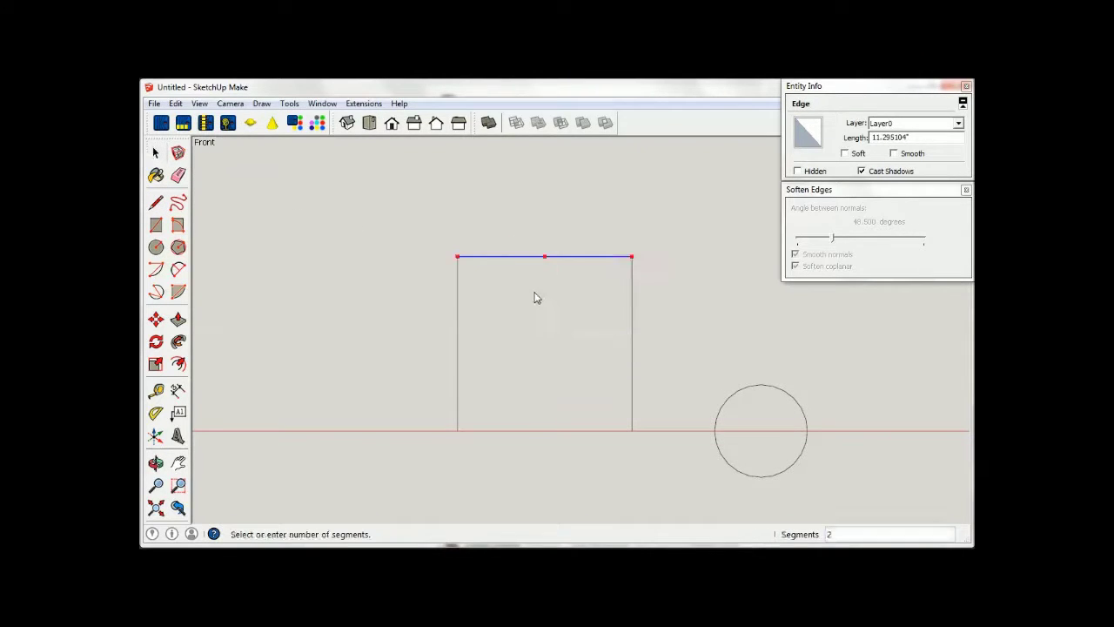
pyautogui.click(487, 297)
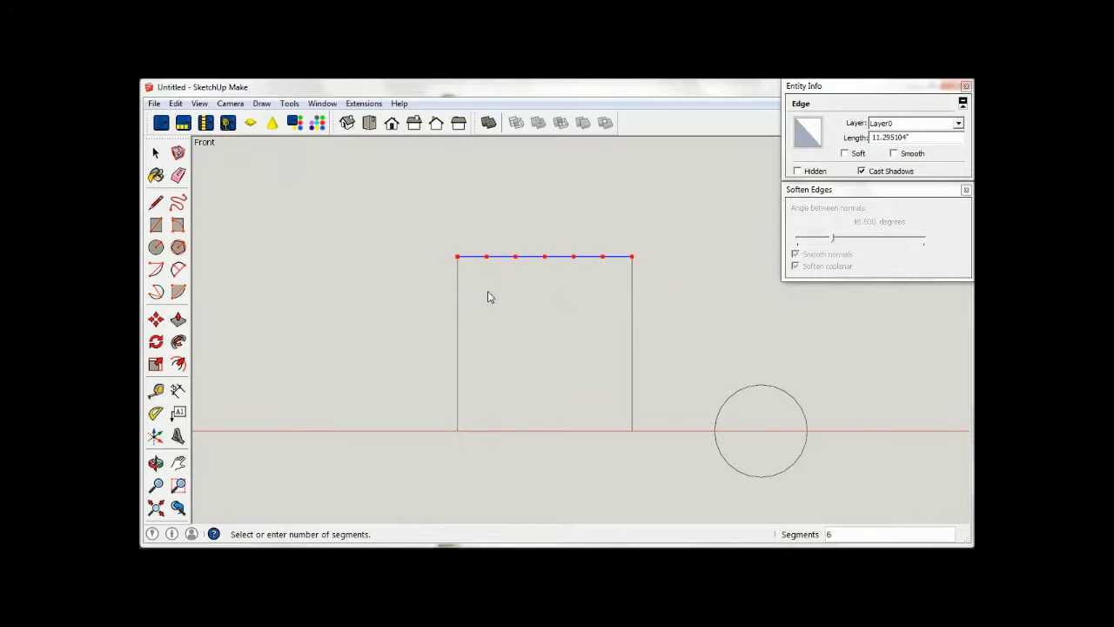
pyautogui.press('space')
pyautogui.press('l')
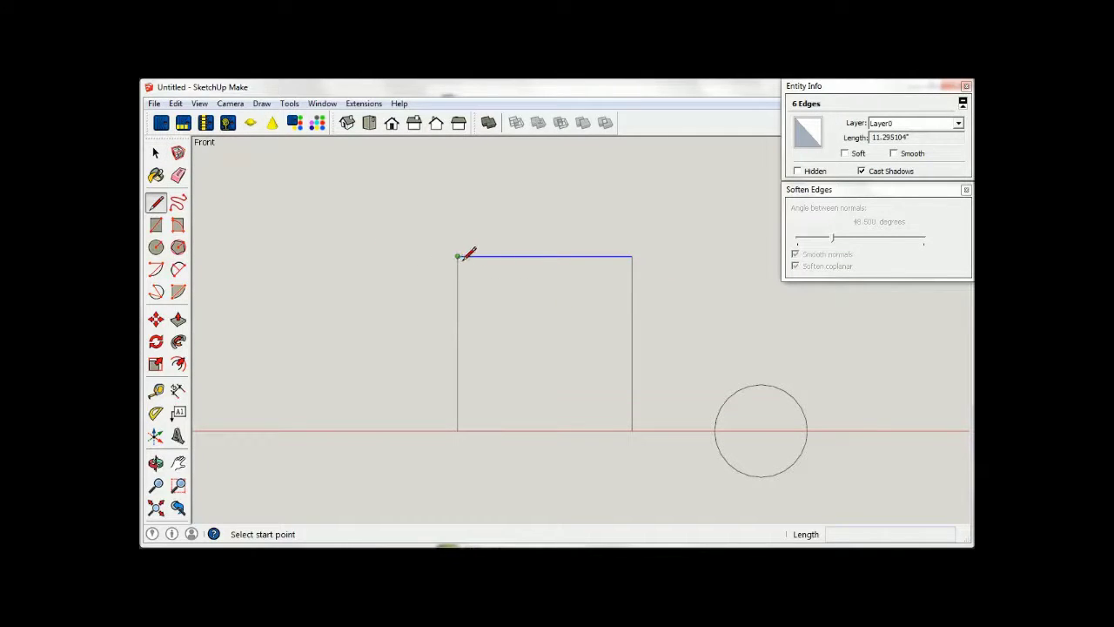
pyautogui.click(458, 257)
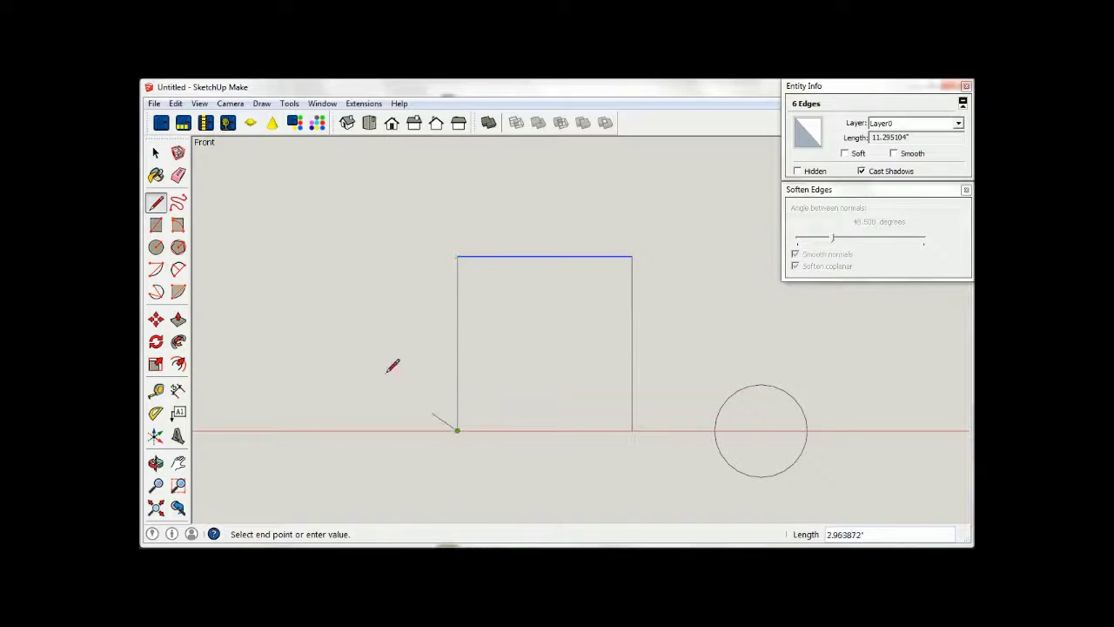
pyautogui.click(156, 153)
# - Divide the square's left edge into 6 segments
pyautogui.click(459, 350)
pyautogui.rightClick(459, 350)
pyautogui.click(492, 431)
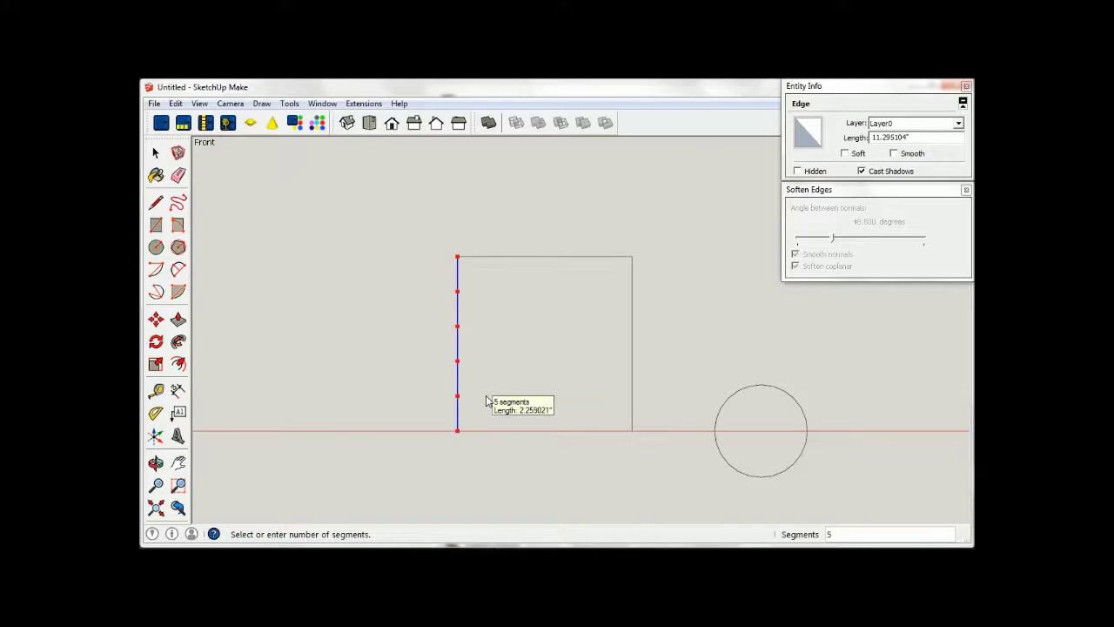
pyautogui.click(486, 401)
pyautogui.click(156, 202)
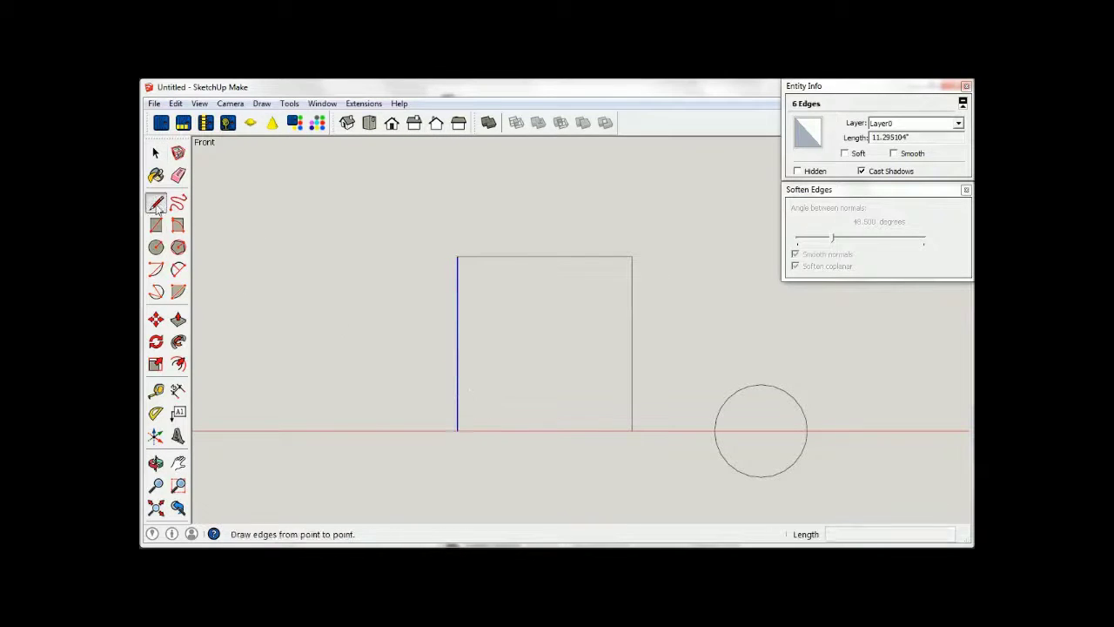
pyautogui.click(457, 430)
pyautogui.click(632, 430)
pyautogui.click(162, 160)
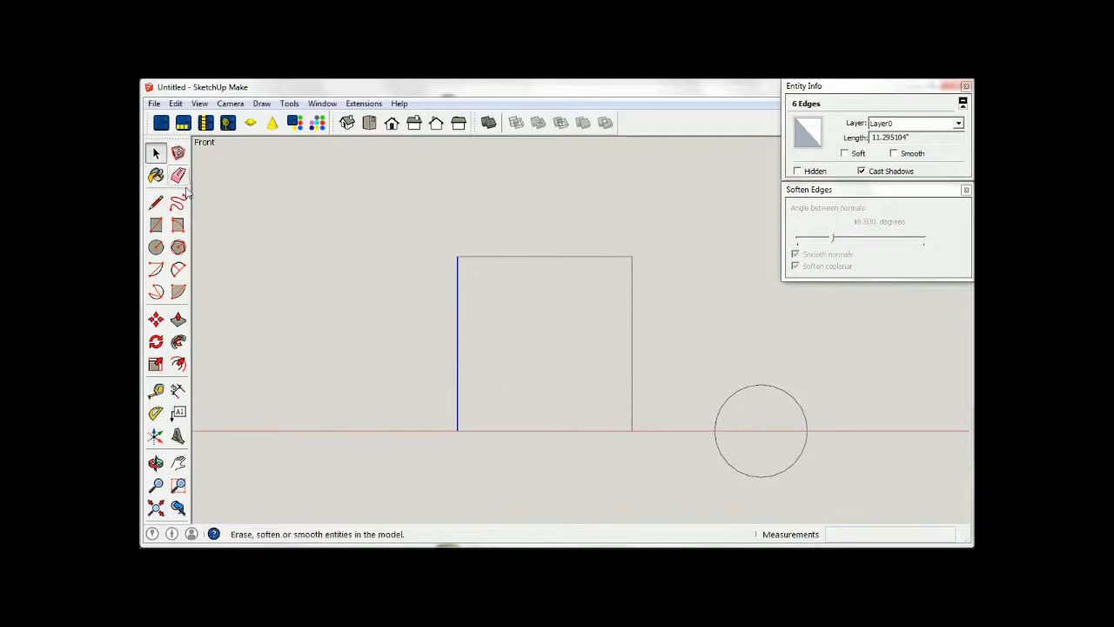
# - Divide the bottom edge into six and redraw the line from bottom-right corner to right midpoint
pyautogui.rightClick(541, 432)
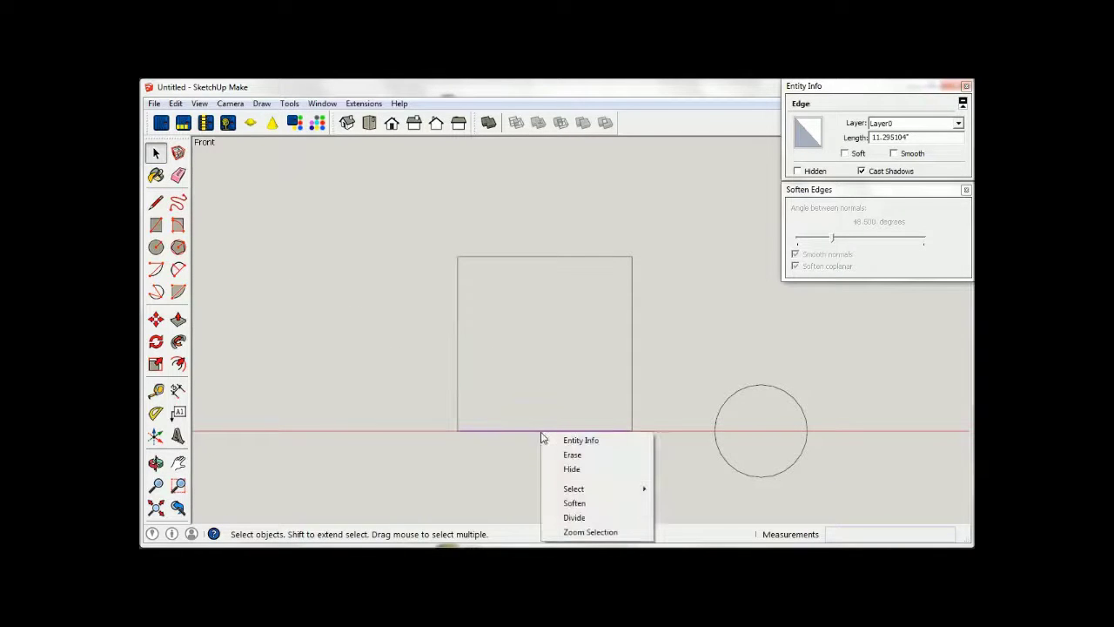
pyautogui.click(570, 514)
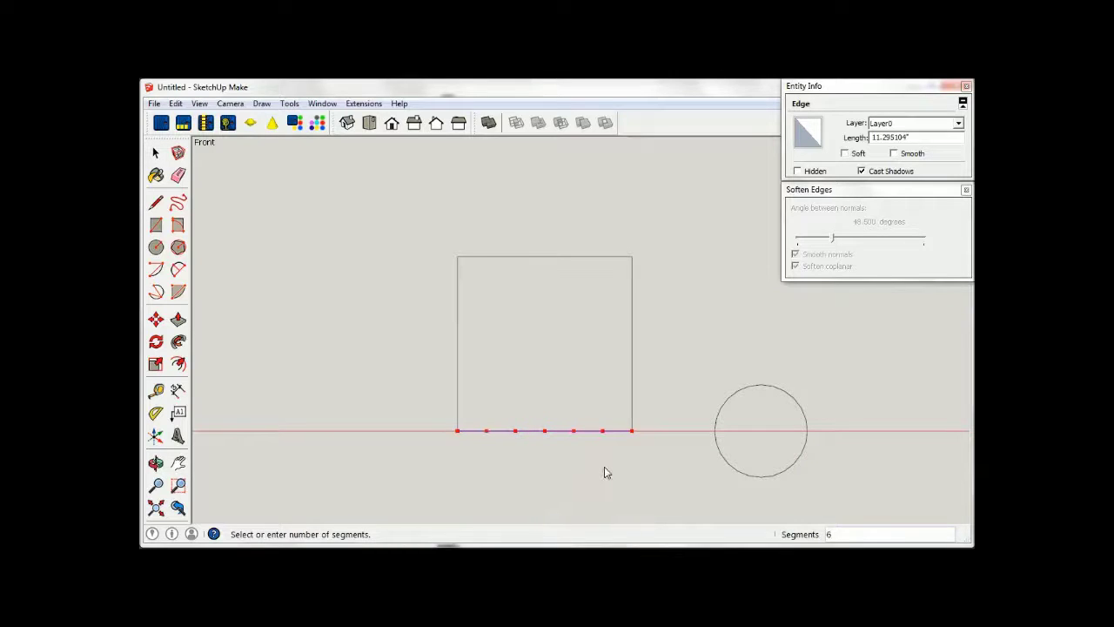
pyautogui.click(601, 470)
pyautogui.click(156, 202)
pyautogui.click(632, 431)
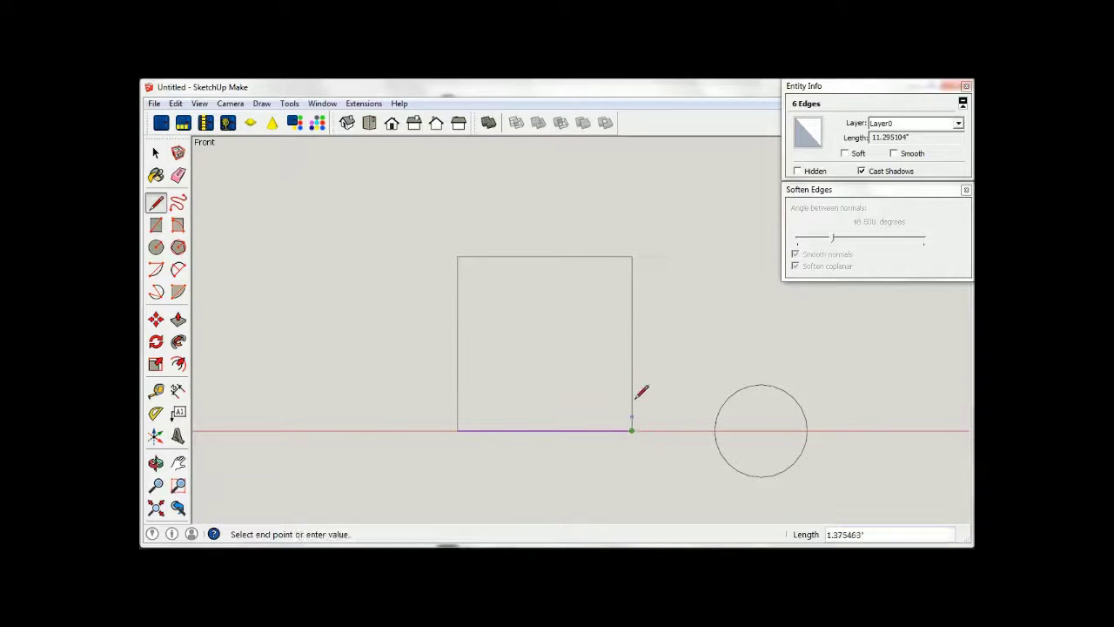
pyautogui.click(633, 343)
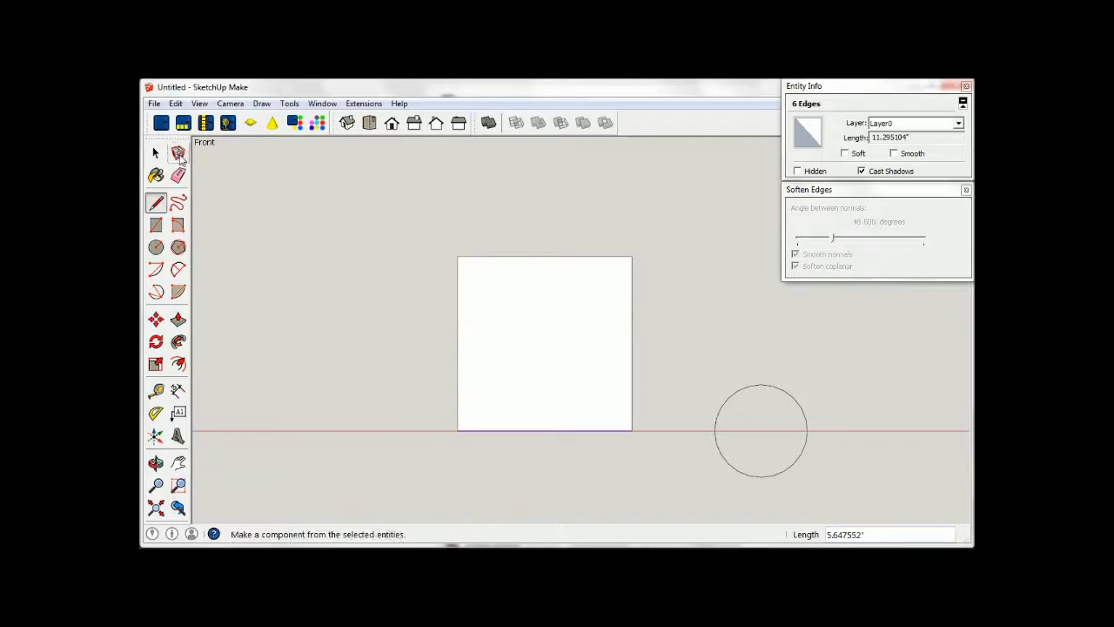
# - Divide the lower half of the square's right edge into 3 segments
pyautogui.click(156, 153)
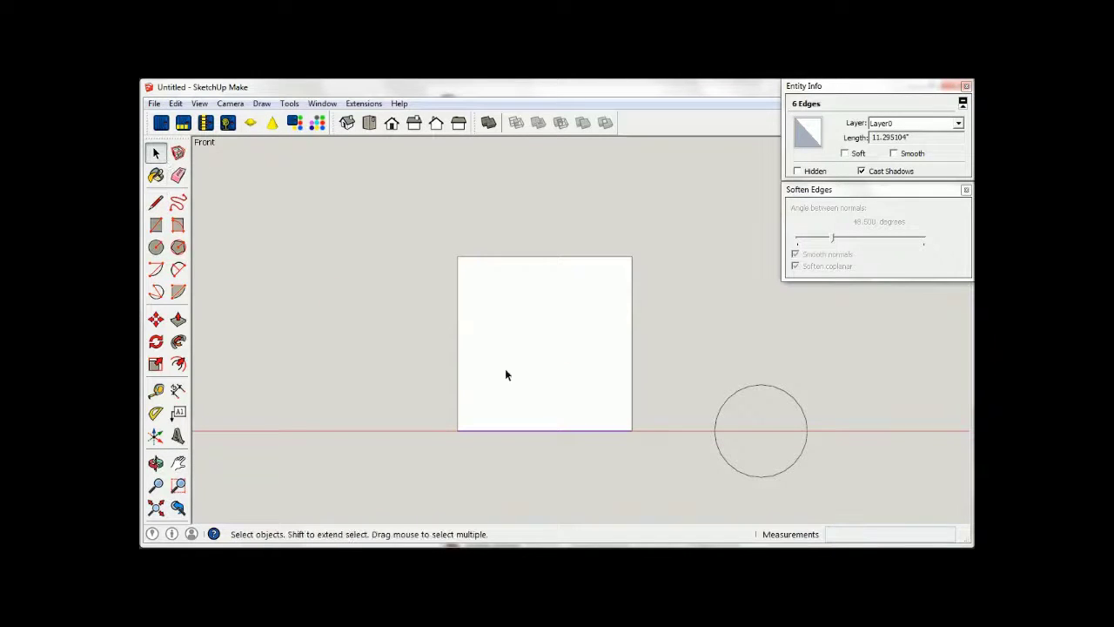
pyautogui.click(632, 405)
pyautogui.rightClick(632, 406)
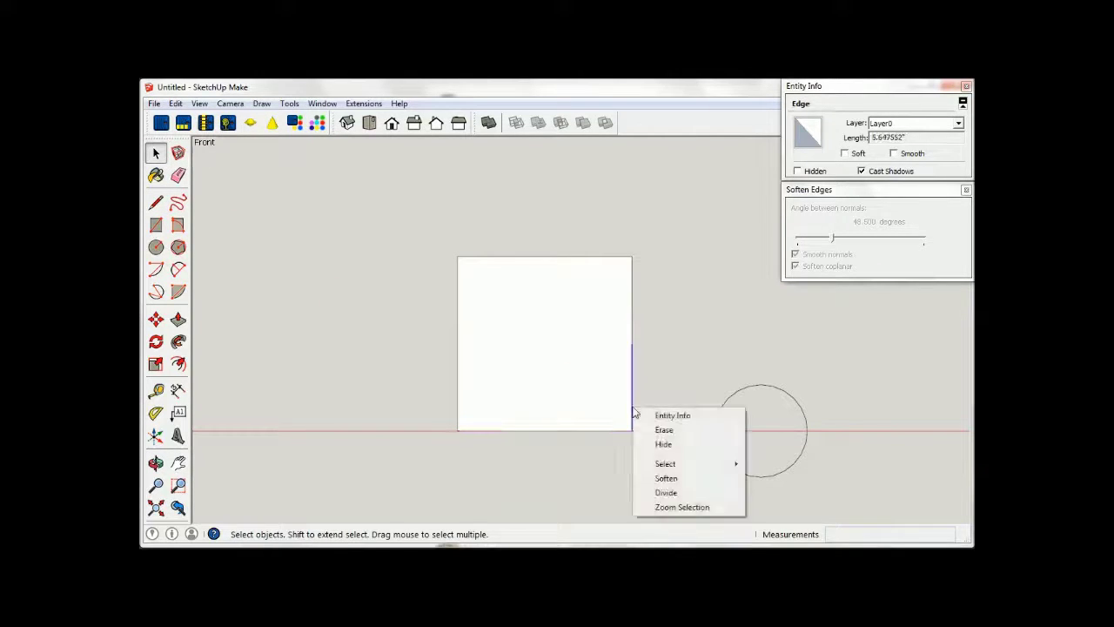
pyautogui.click(664, 493)
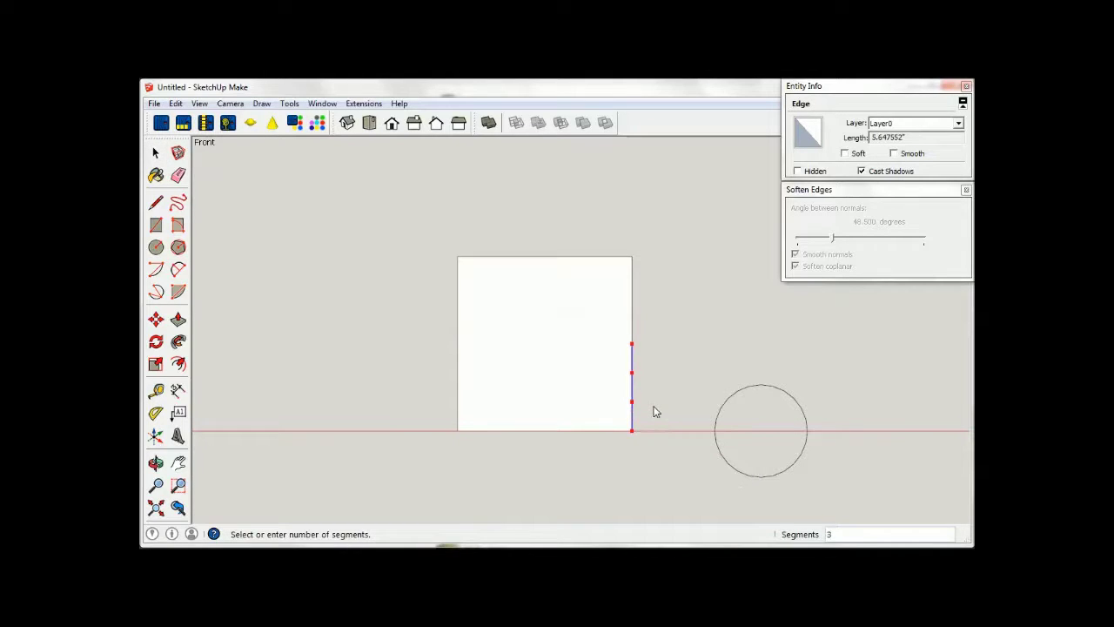
pyautogui.click(655, 411)
# - Make the divided square a Spirix group named A4 and check its edges
pyautogui.click(364, 104)
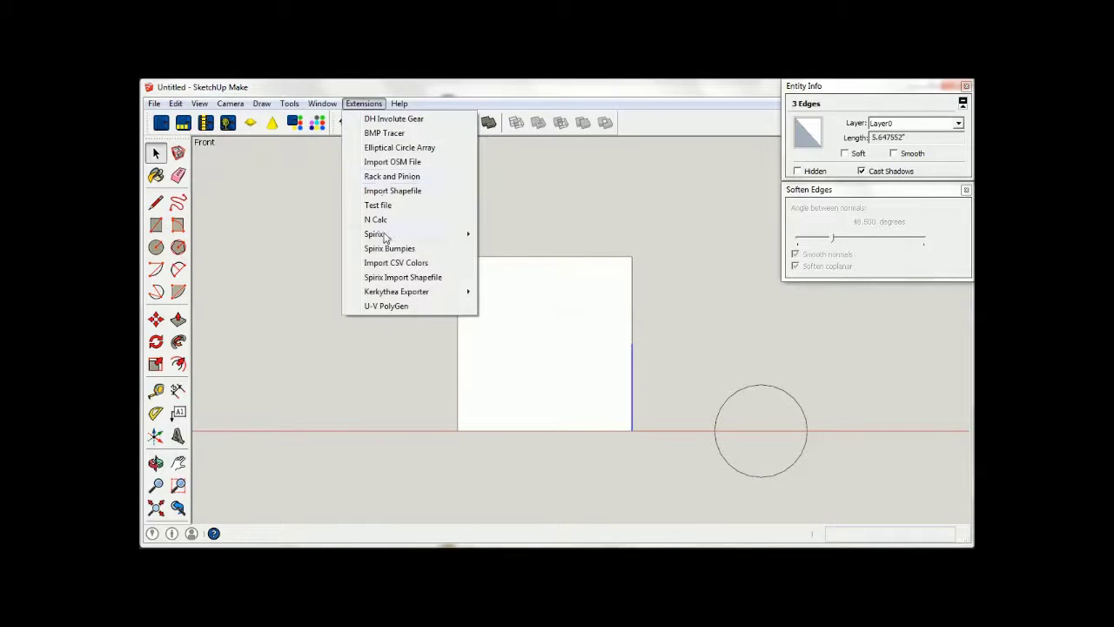
pyautogui.moveTo(376, 234)
pyautogui.click(509, 249)
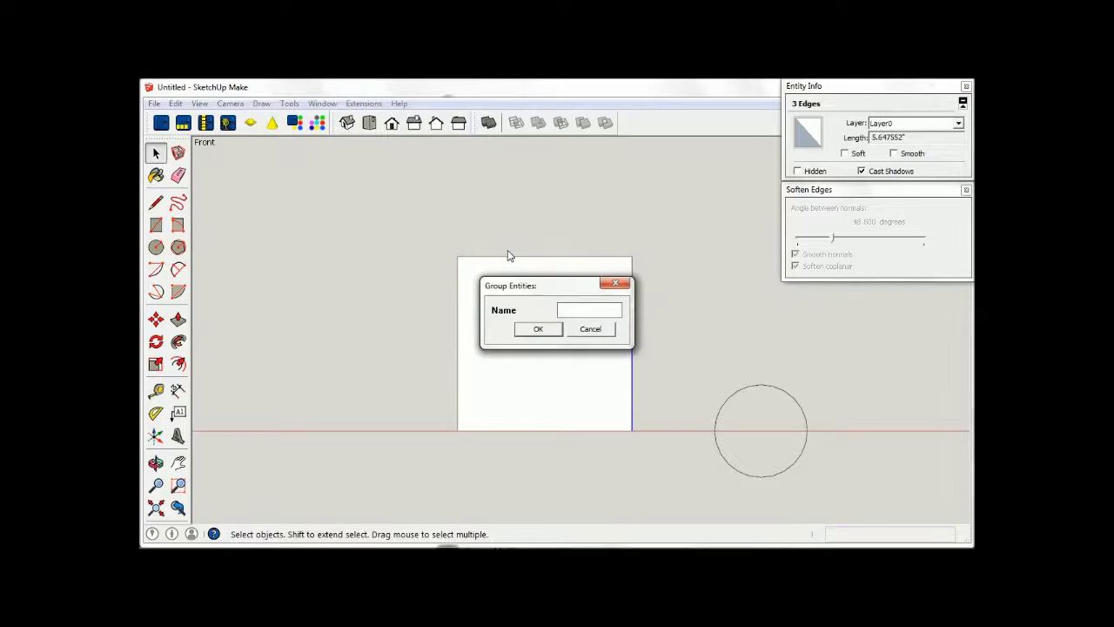
pyautogui.click(546, 332)
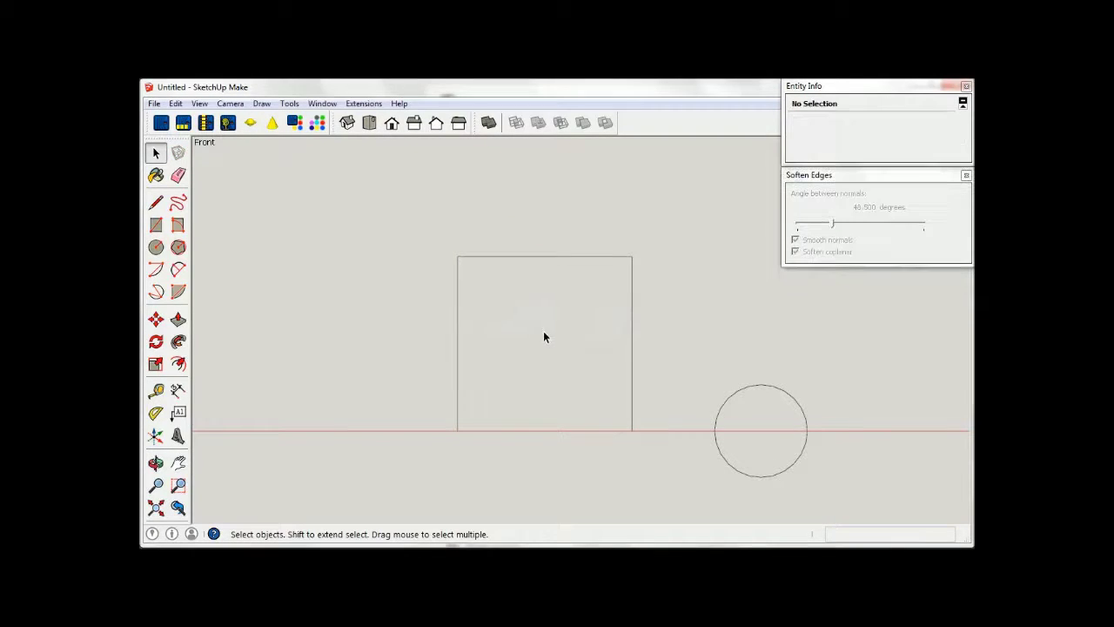
pyautogui.click(590, 264)
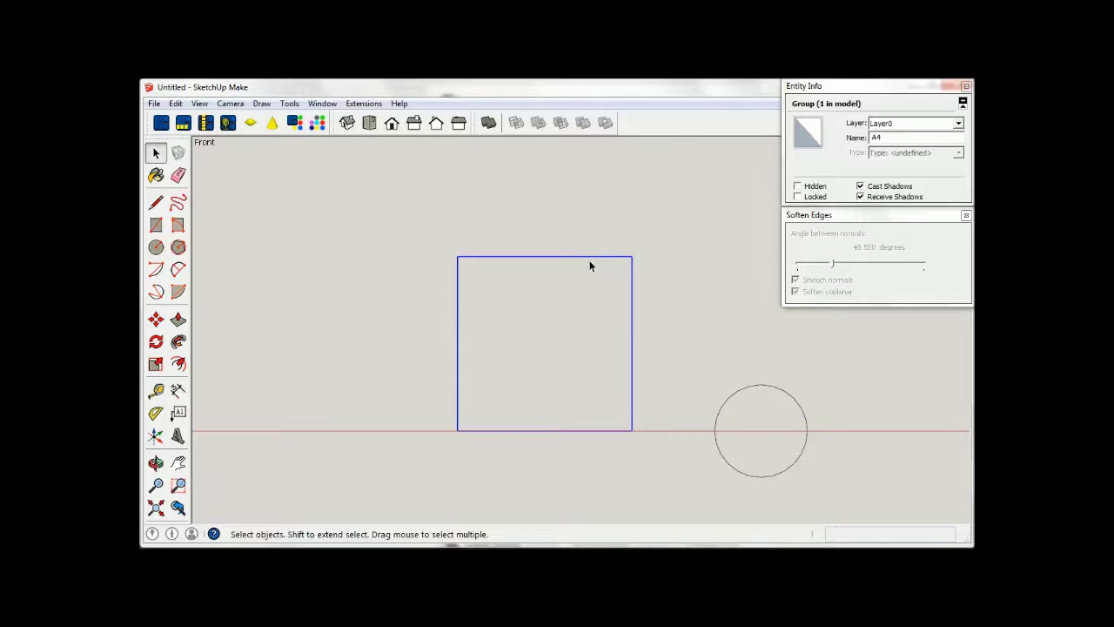
pyautogui.doubleClick(588, 257)
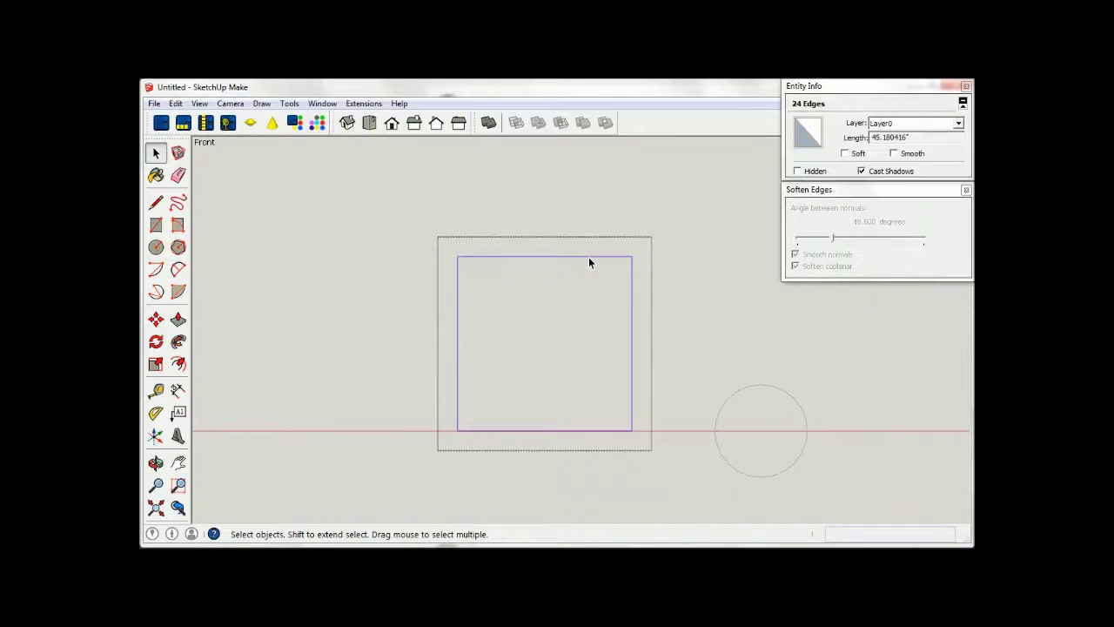
pyautogui.click(574, 229)
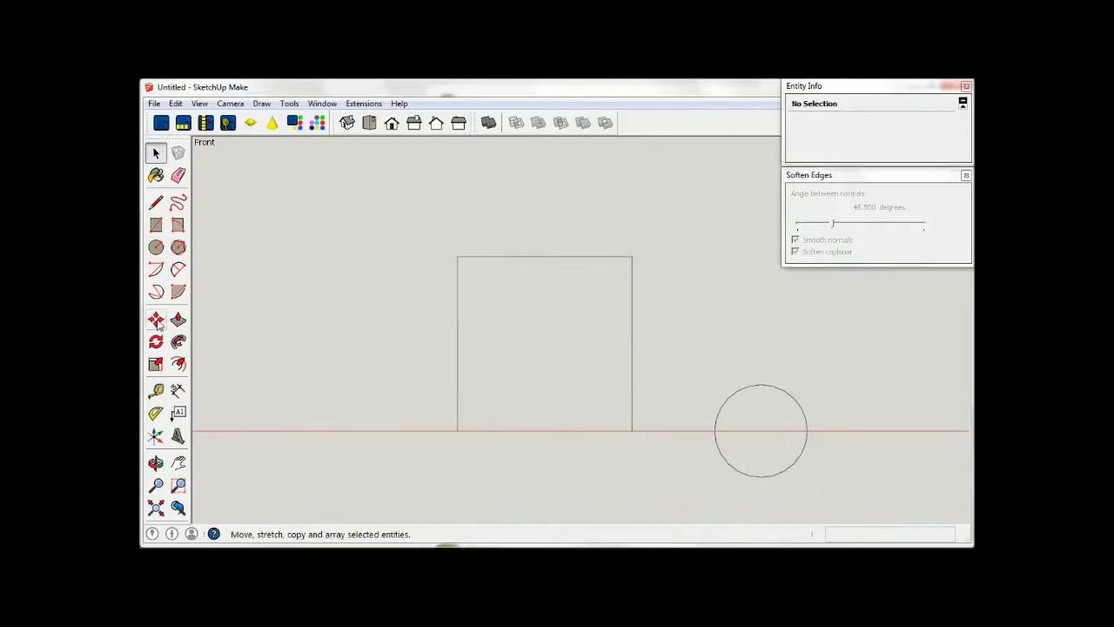
pyautogui.click(179, 271)
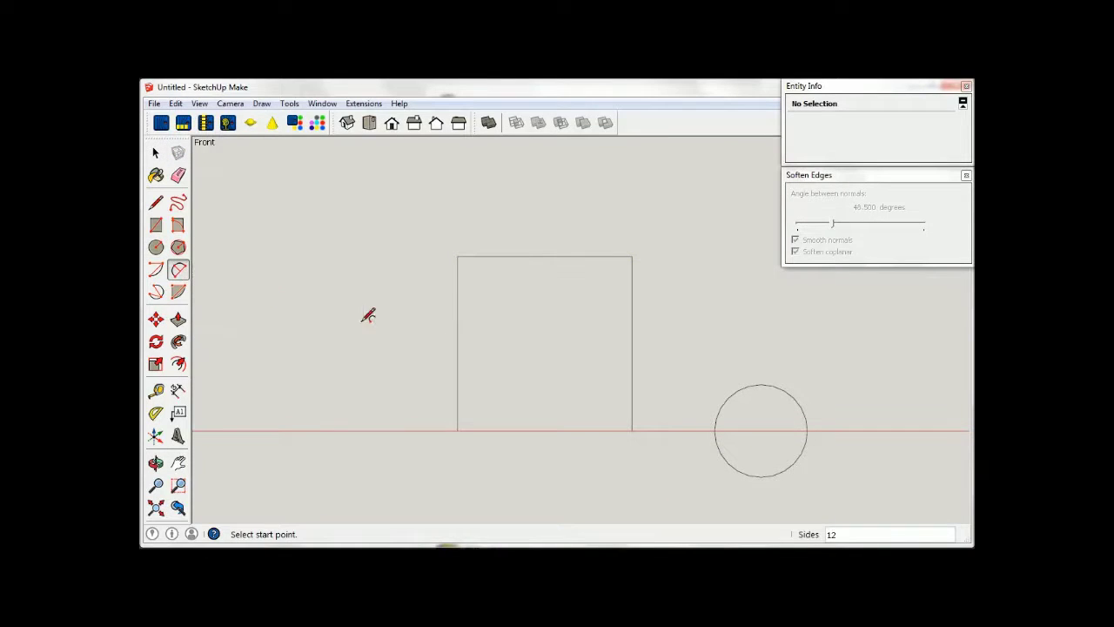
# - Draw upper and lower half-circle arcs between the square's side midpoints to form a circle
pyautogui.click(632, 343)
pyautogui.click(458, 343)
pyautogui.click(545, 256)
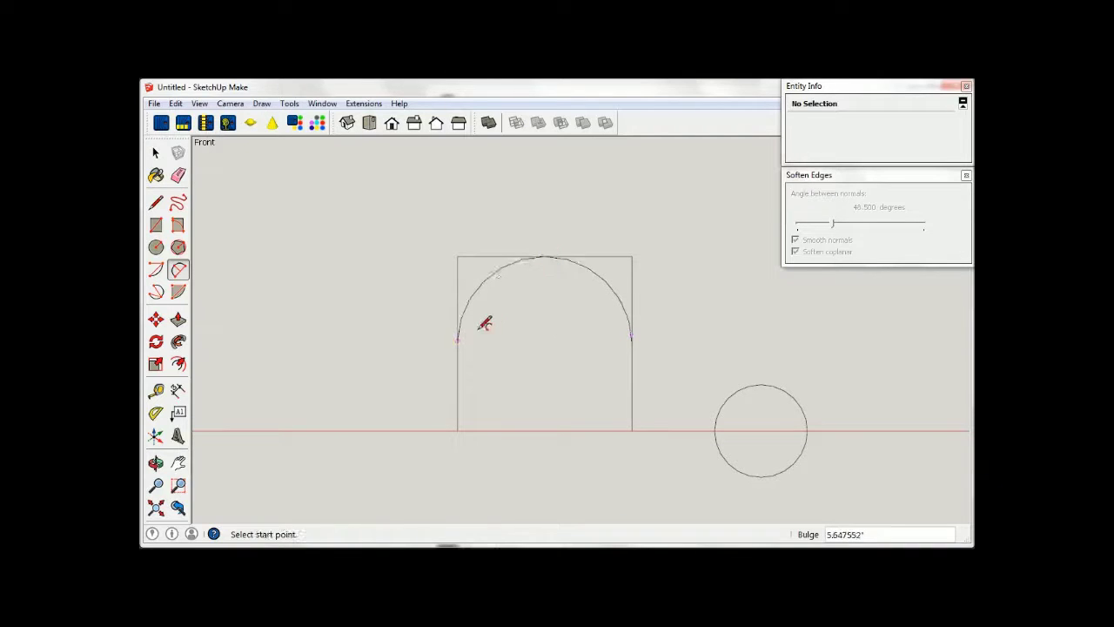
pyautogui.click(458, 343)
pyautogui.click(632, 343)
pyautogui.click(545, 430)
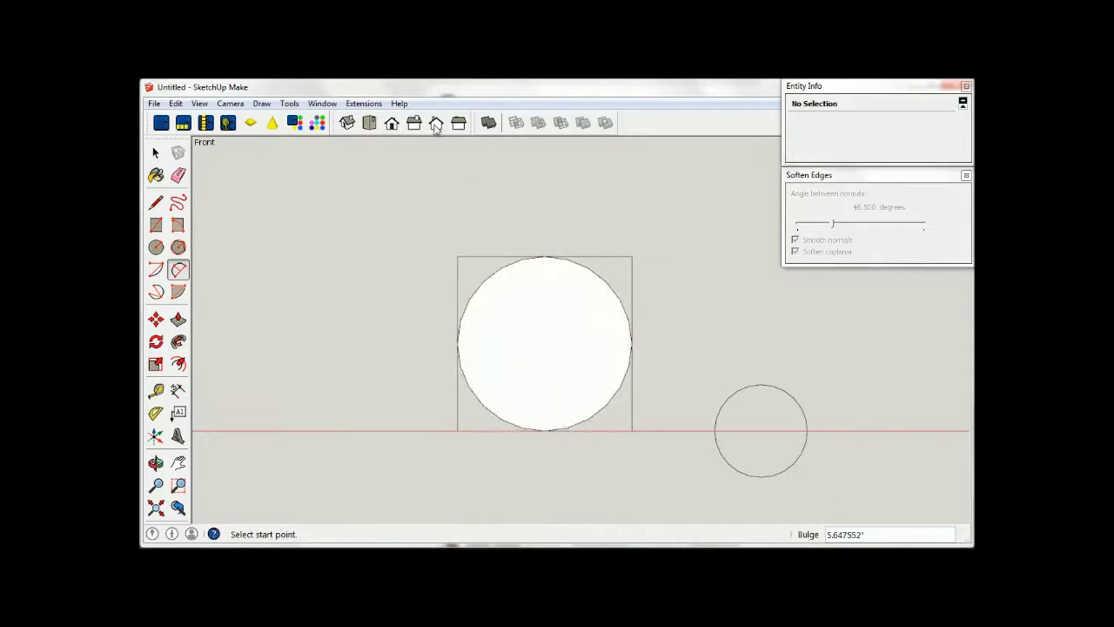
# - Turn the circle into a Spirix group, then tilt the view of the shapes
pyautogui.click(355, 104)
pyautogui.moveTo(409, 234)
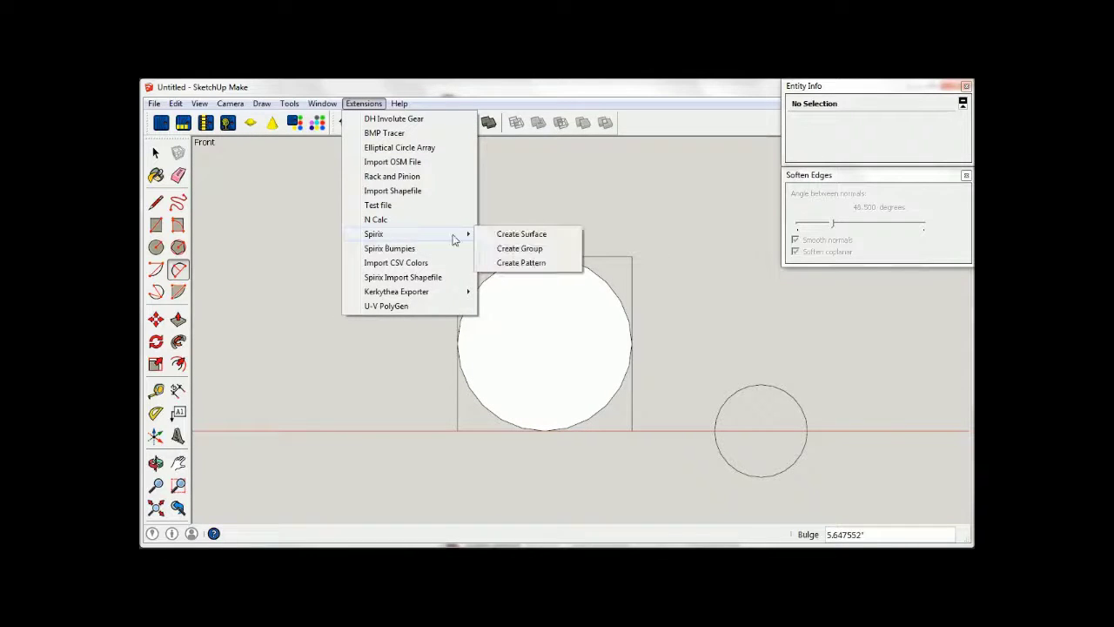
pyautogui.click(509, 250)
pyautogui.write('A5')
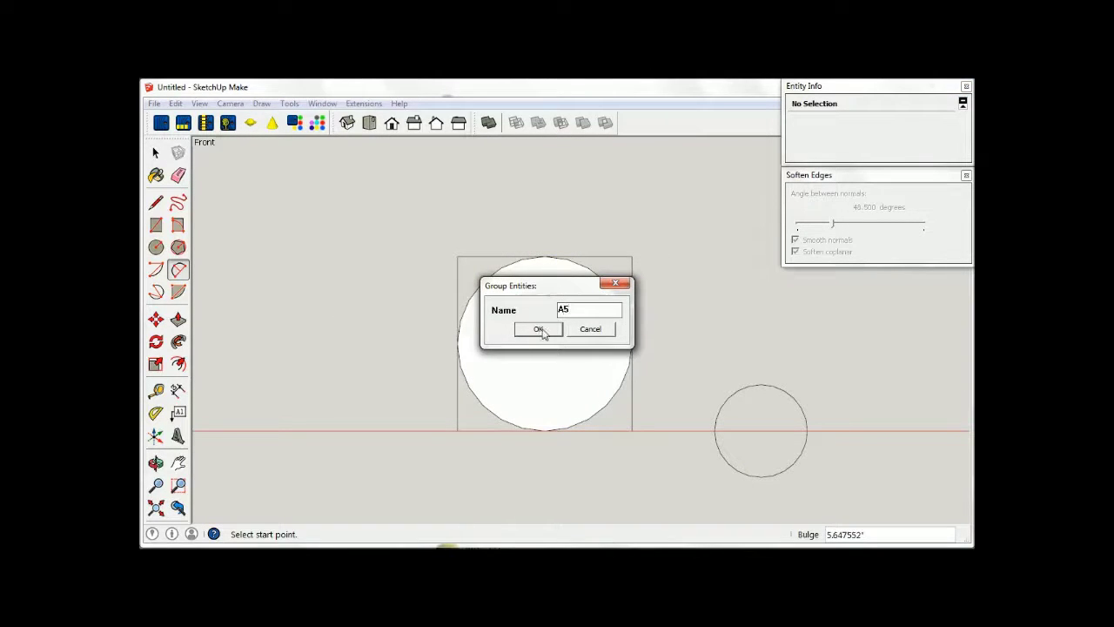
pyautogui.click(541, 330)
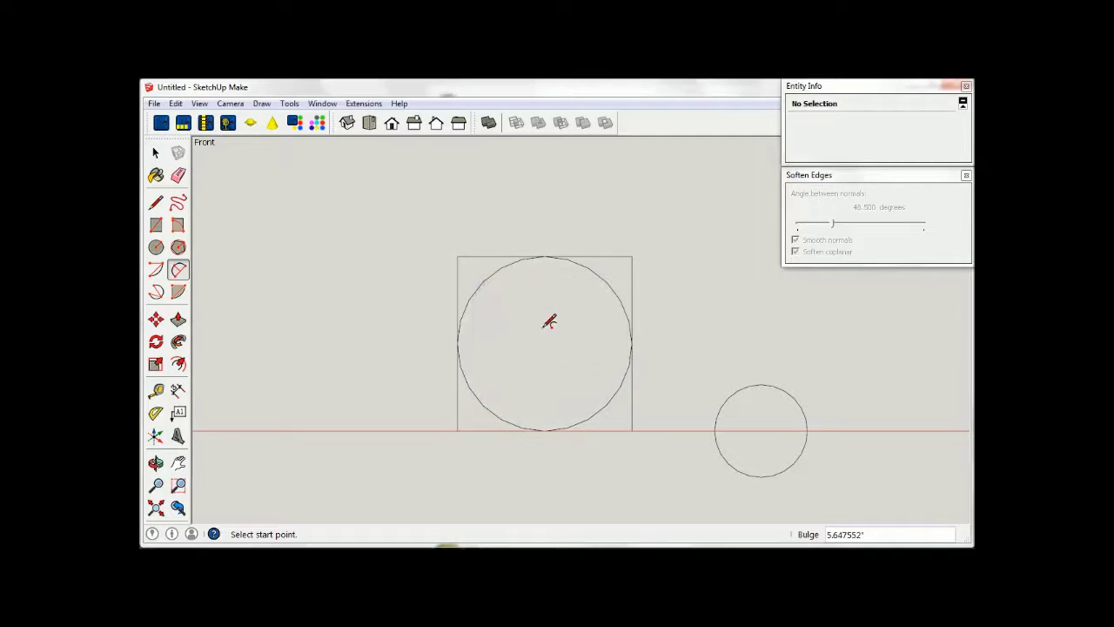
pyautogui.click(156, 152)
pyautogui.scroll(-1, 537, 249)
pyautogui.scroll(-1, 557, 278)
pyautogui.moveTo(585, 323); pyautogui.dragTo(746, 441, button='middle')
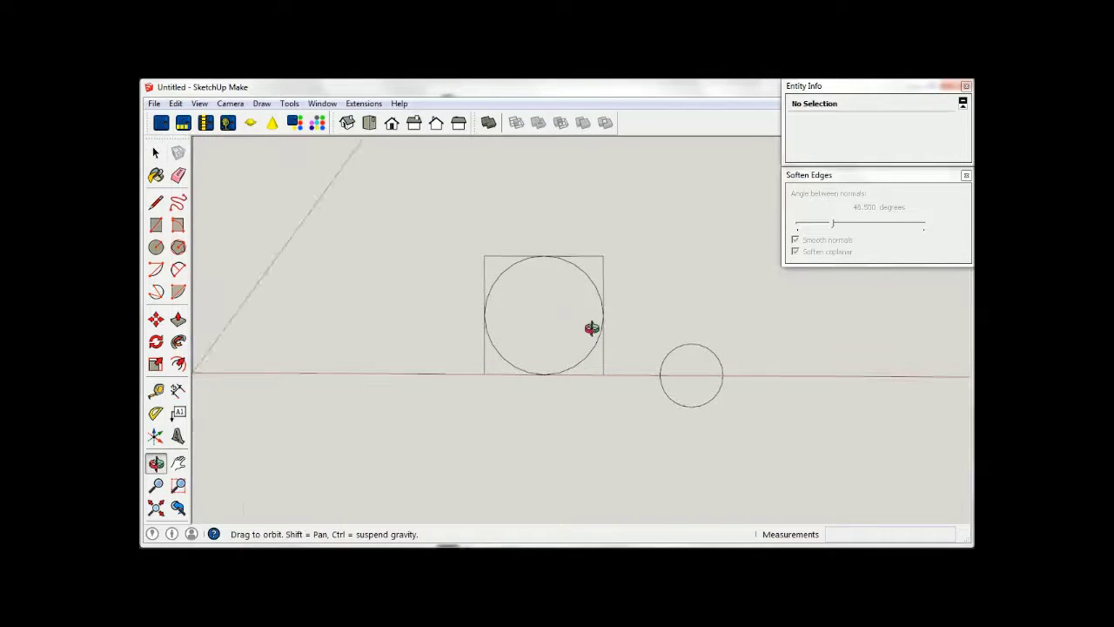
# - Start a Spirix surface and set Revolutions to 1, moving on to the Segments value
pyautogui.click(364, 103)
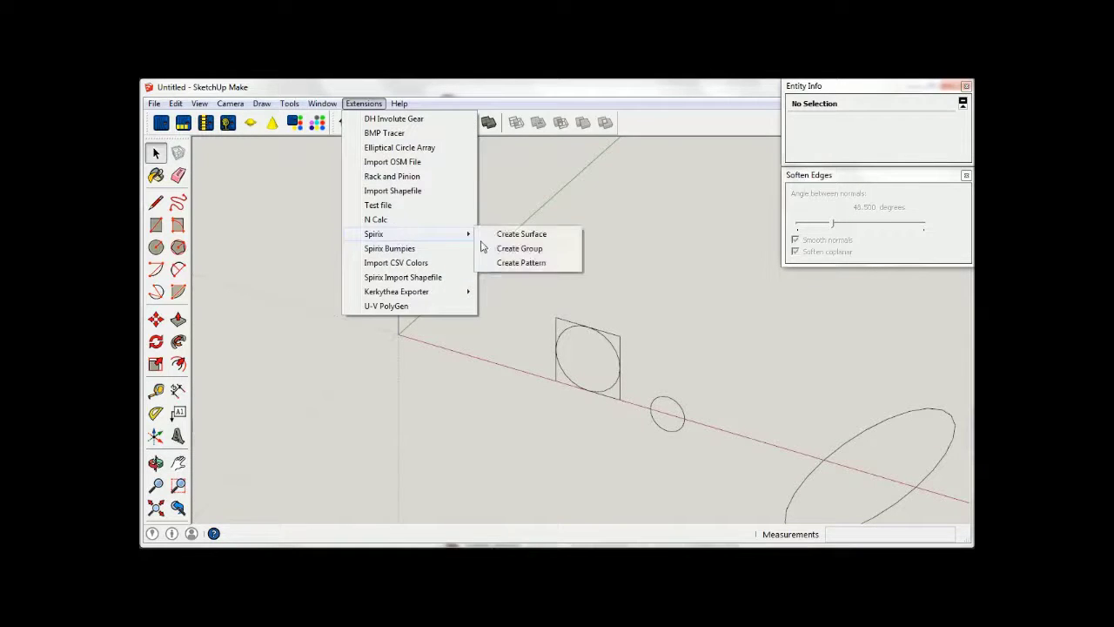
pyautogui.moveTo(374, 234)
pyautogui.click(518, 239)
pyautogui.doubleClick(571, 121)
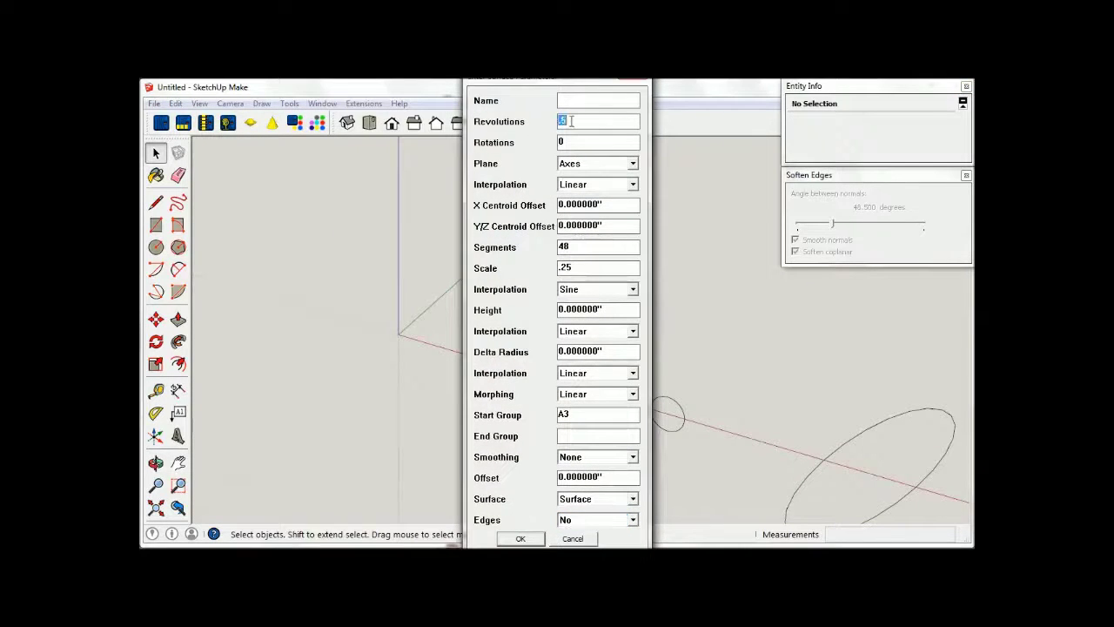
pyautogui.press('Tab')
pyautogui.press('Tab')
pyautogui.press('Tab')
pyautogui.press('Tab')
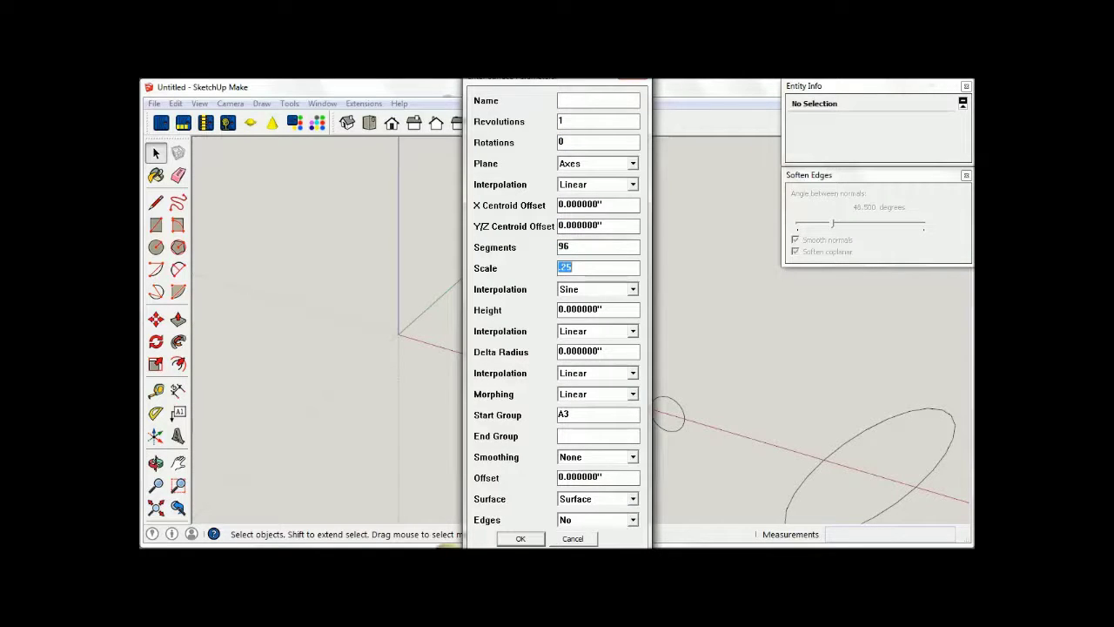
# - Sweep a tube from group A4 to A5 with Linear scale interpolation, then orbit around the ring
pyautogui.click(633, 289)
pyautogui.click(614, 305)
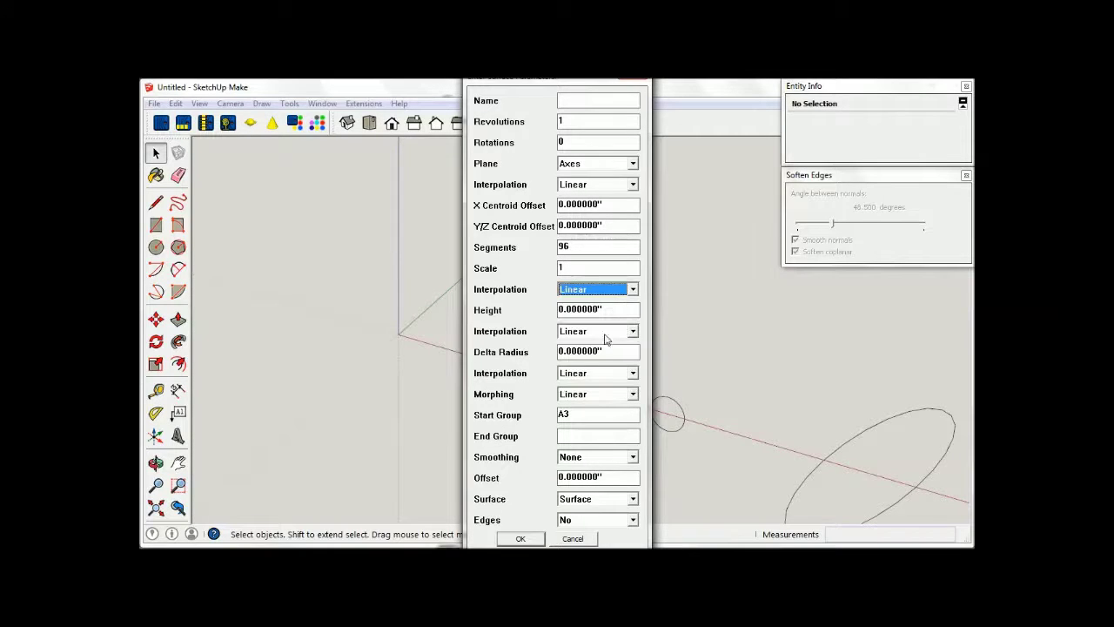
pyautogui.click(590, 413)
pyautogui.write('A5')
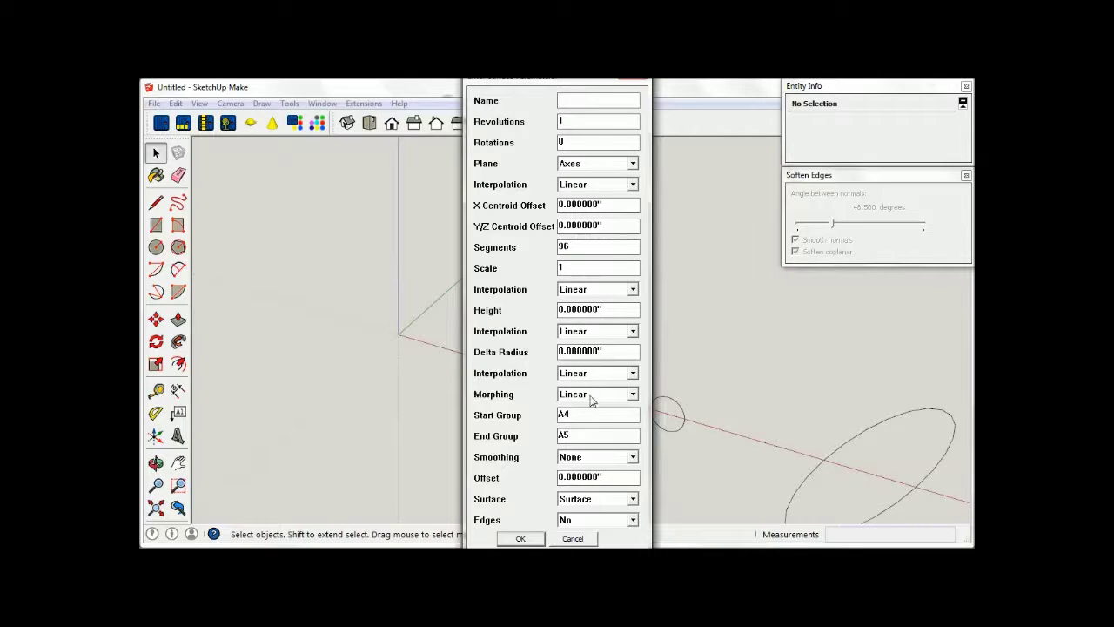
pyautogui.click(521, 539)
pyautogui.press('o')
pyautogui.moveTo(601, 356); pyautogui.dragTo(471, 358)
pyautogui.press('space')
pyautogui.scroll(3, 591, 365)
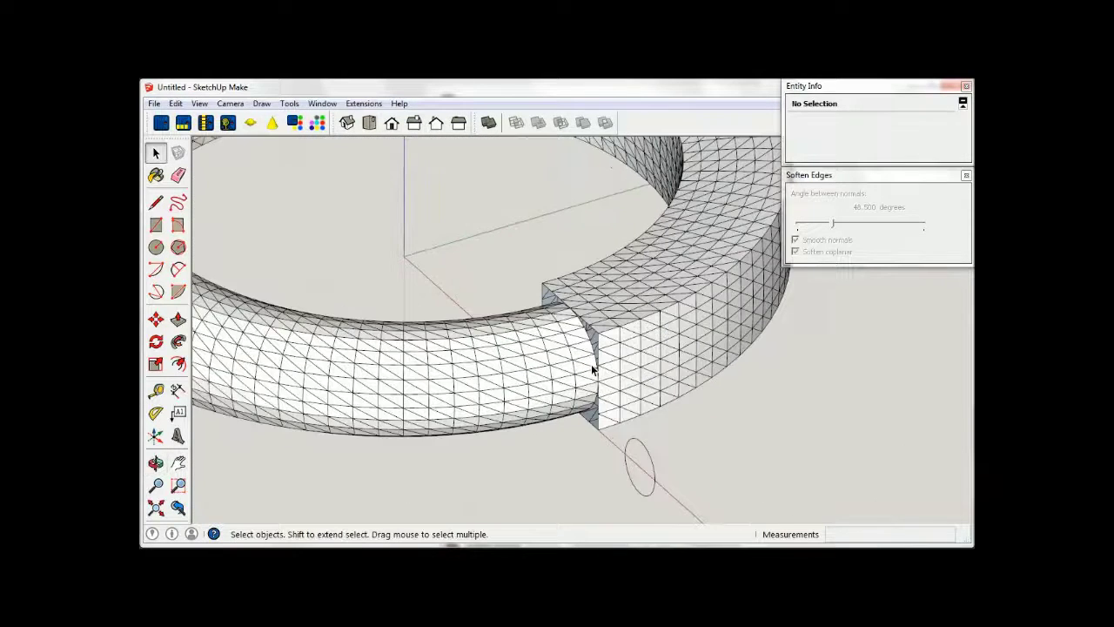
# - Draw a line across the upper joint corner to close the gap between ring and block
pyautogui.scroll(2, 592, 348)
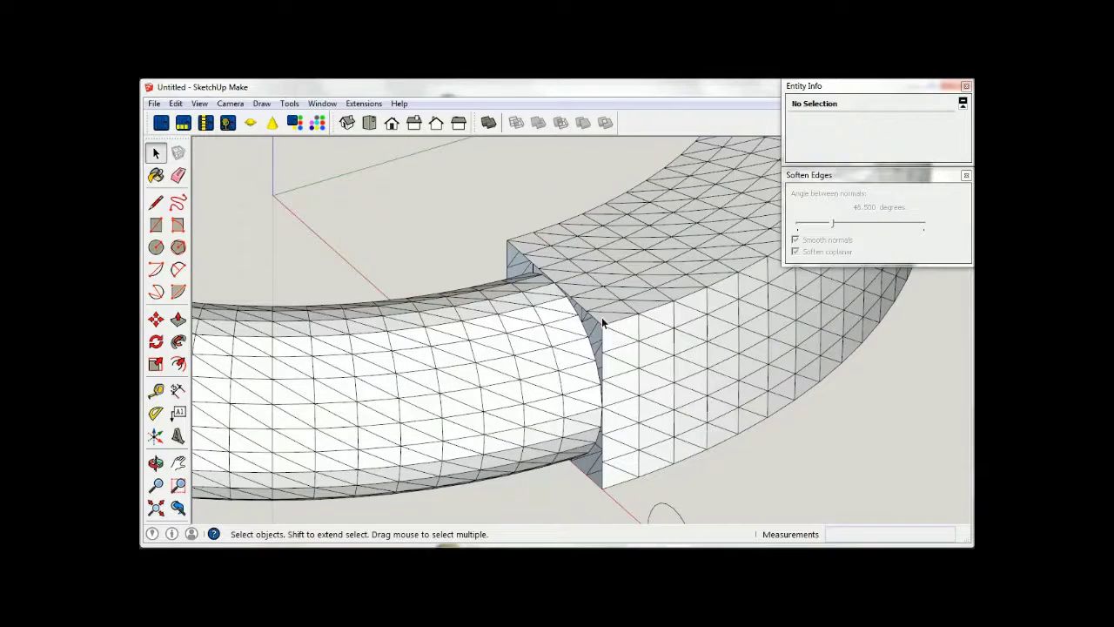
pyautogui.hotkey('ctrl', 'a')
pyautogui.click(157, 204)
pyautogui.click(506, 240)
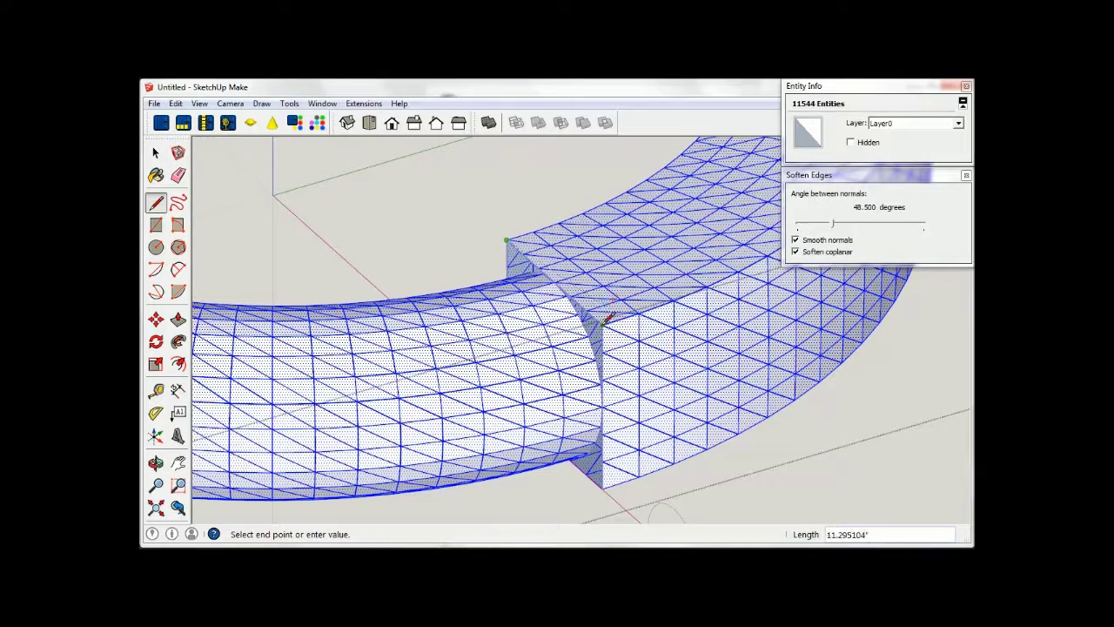
pyautogui.click(607, 321)
pyautogui.press('space')
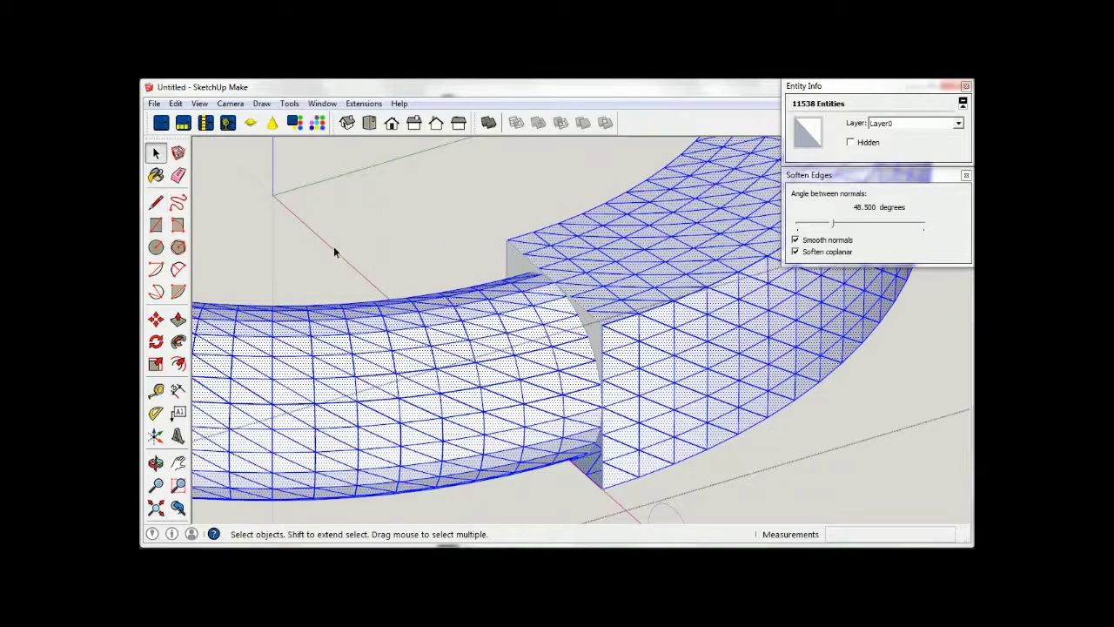
pyautogui.click(773, 518)
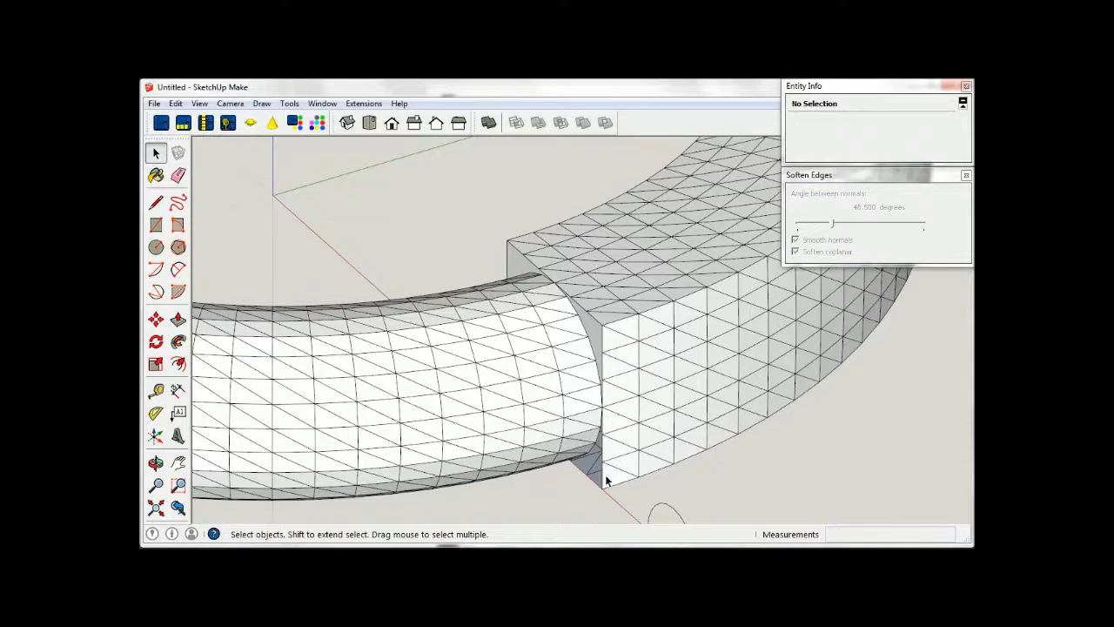
# - From a lower view, draw a second line across the joint's lower gap
pyautogui.moveTo(617, 493)
pyautogui.mouseDown(button='middle')
pyautogui.moveTo(731, 325)
pyautogui.moveTo(674, 410)
pyautogui.mouseUp(button='middle')
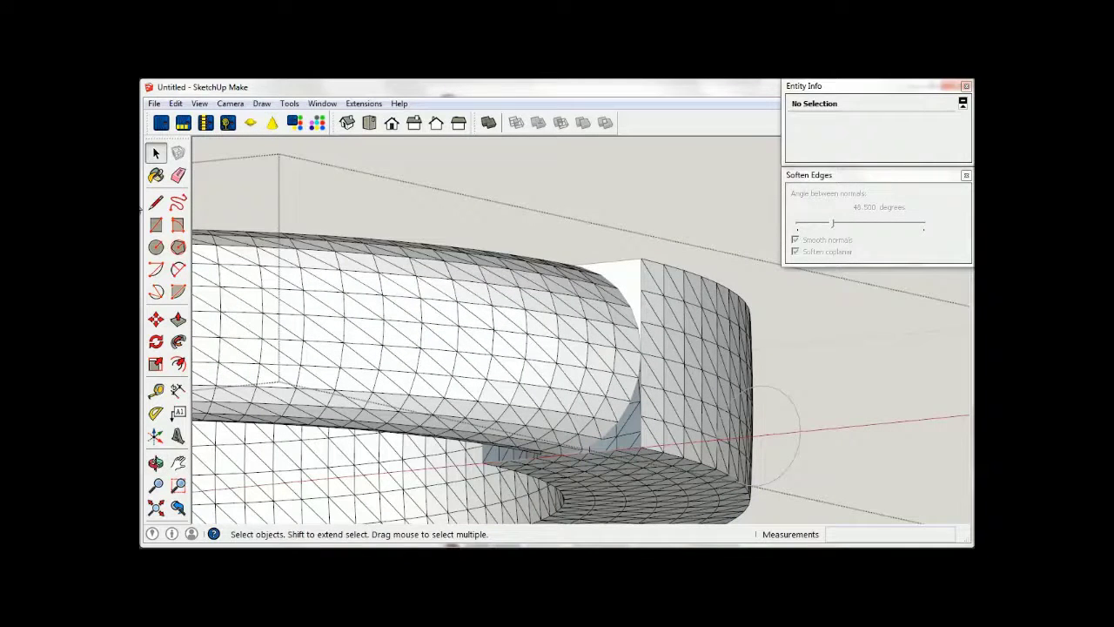
pyautogui.click(156, 202)
pyautogui.click(642, 446)
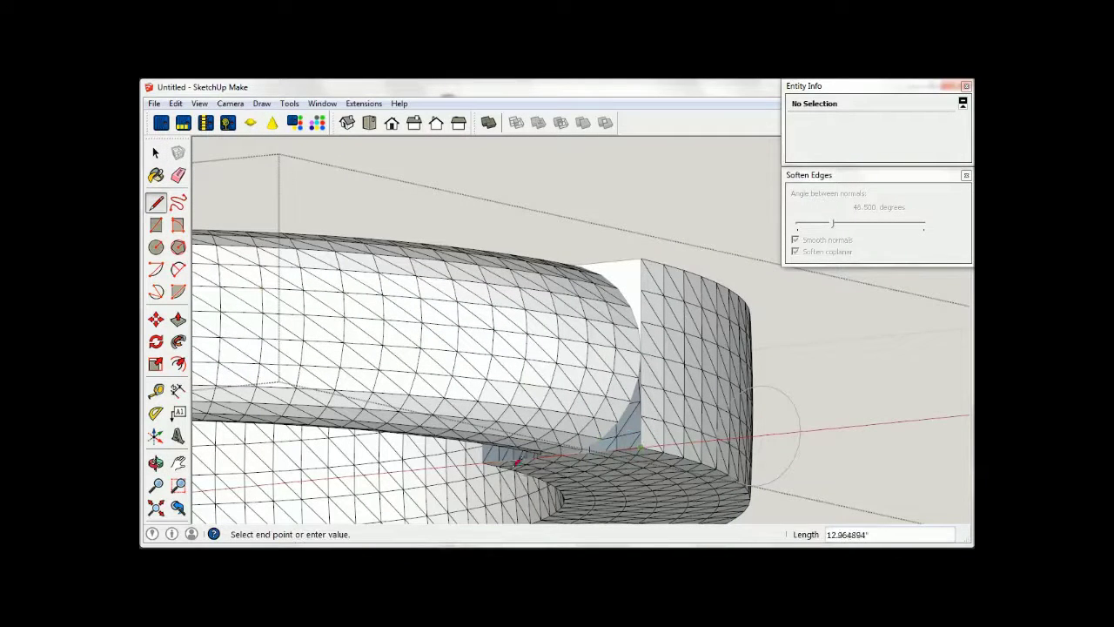
pyautogui.click(484, 456)
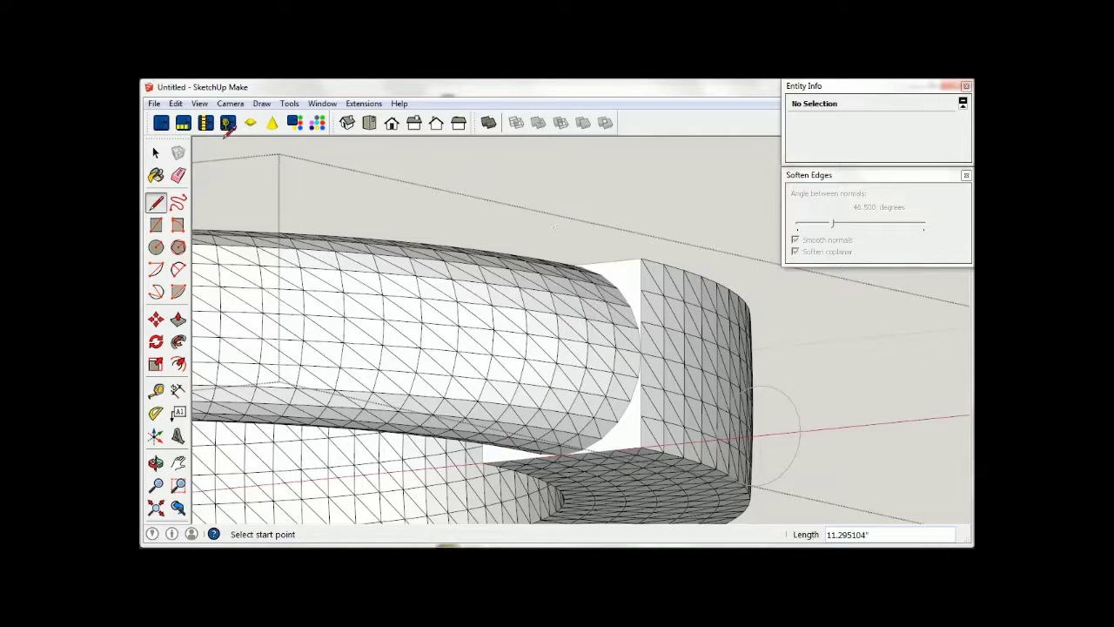
pyautogui.click(155, 151)
# - Soften the ring's mesh edges with Soften coplanar unchecked so the tube shades smoothly
pyautogui.click(544, 325)
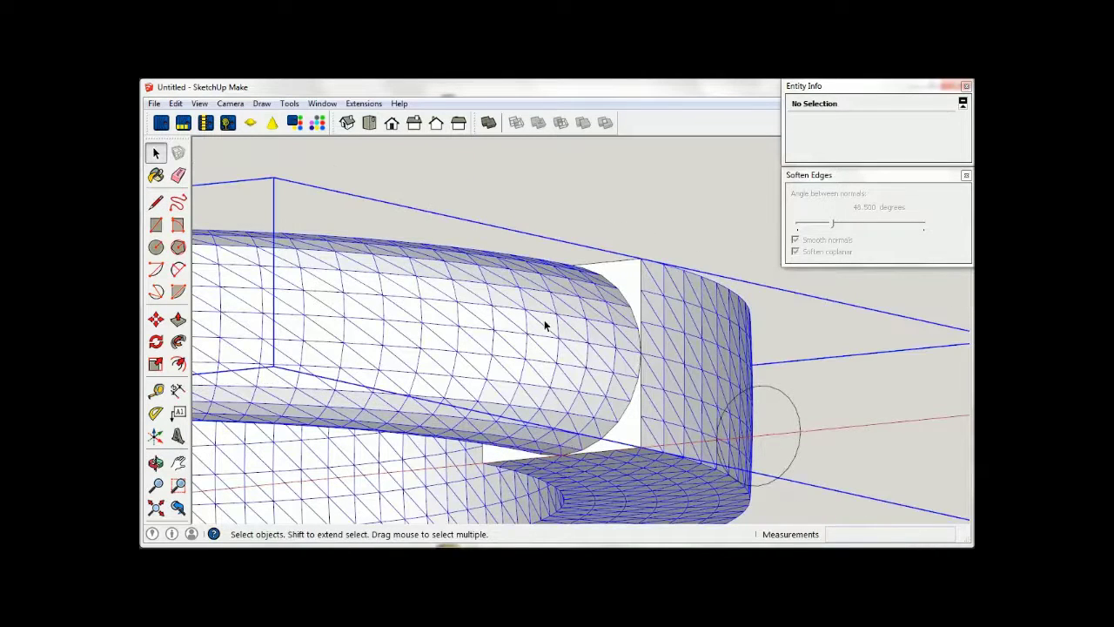
pyautogui.moveTo(667, 215); pyautogui.dragTo(641, 377, button='middle')
pyautogui.scroll(-2, 750, 391)
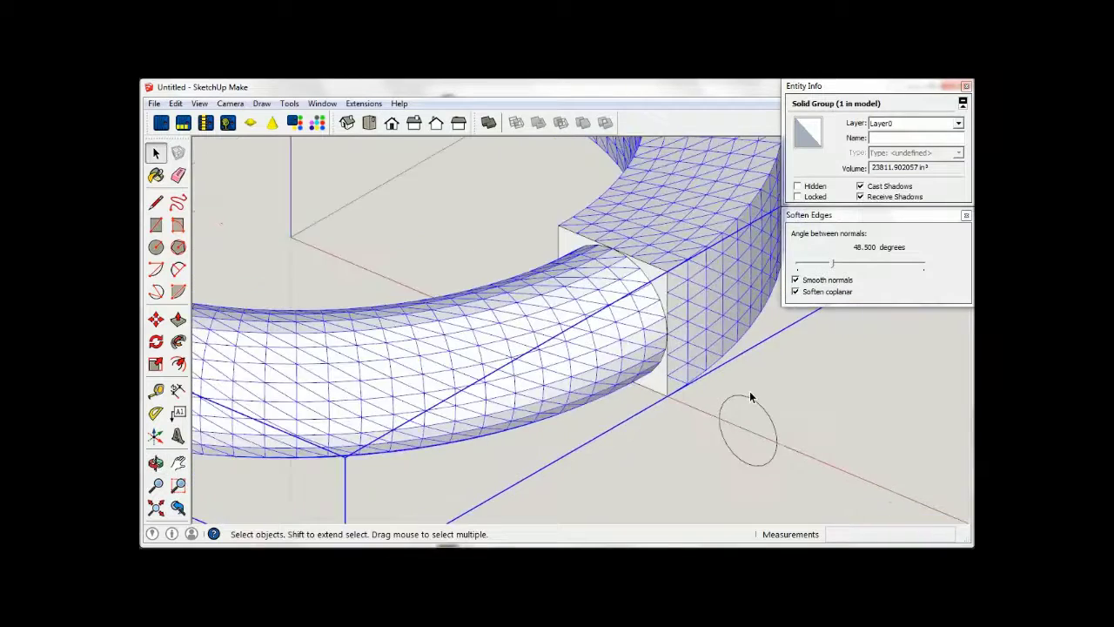
pyautogui.scroll(-3, 749, 391)
pyautogui.scroll(-1, 750, 391)
pyautogui.click(645, 475)
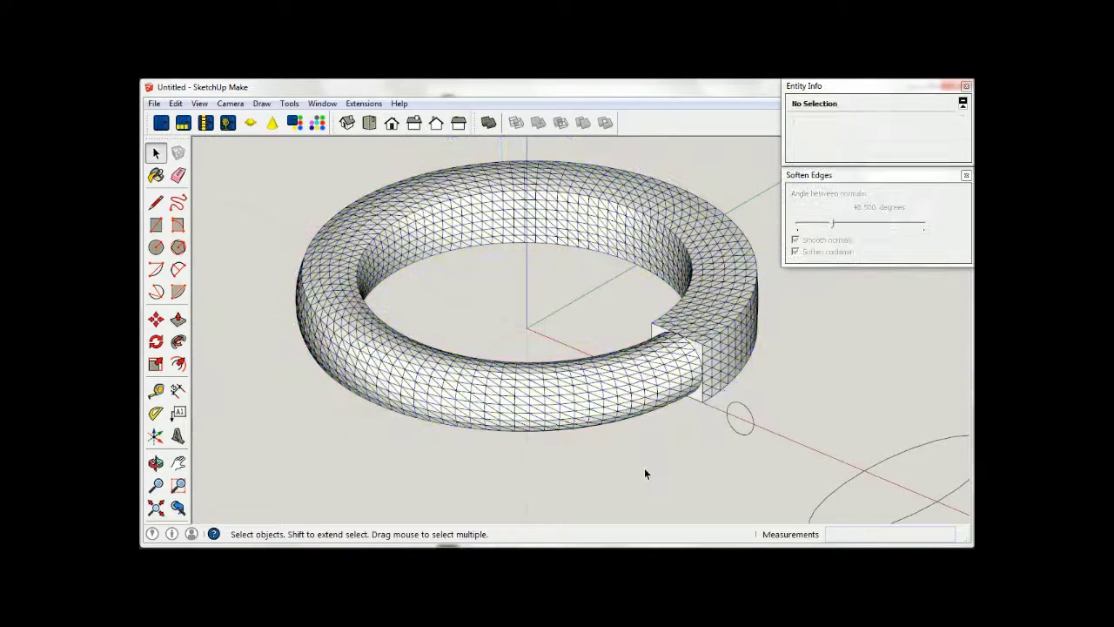
pyautogui.hotkey('ctrl', 'z')
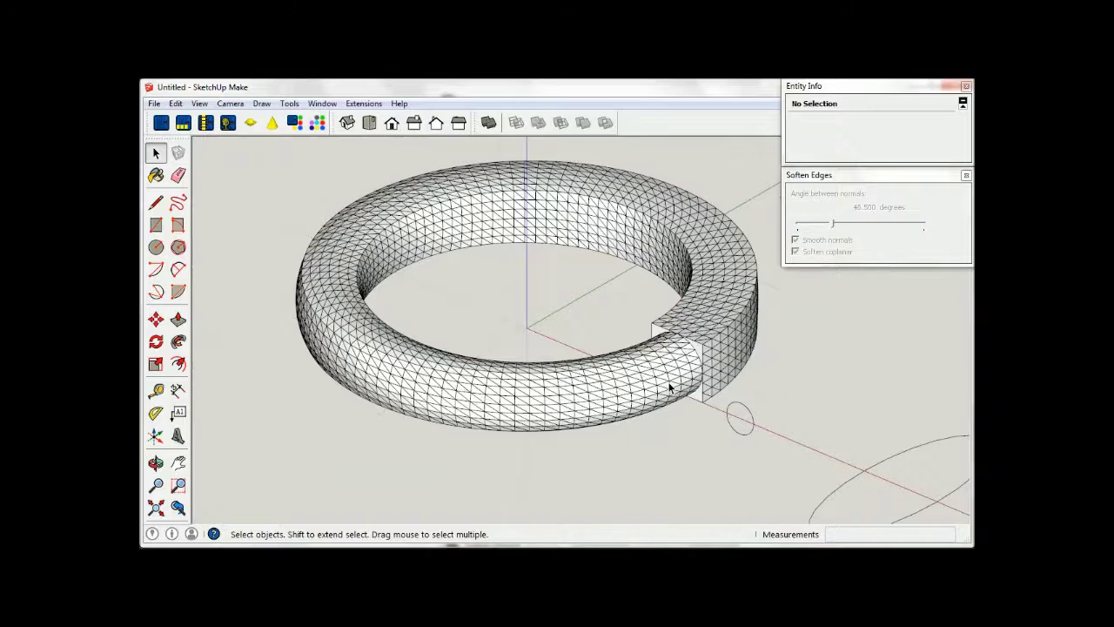
pyautogui.click(657, 391)
pyautogui.rightClick(658, 392)
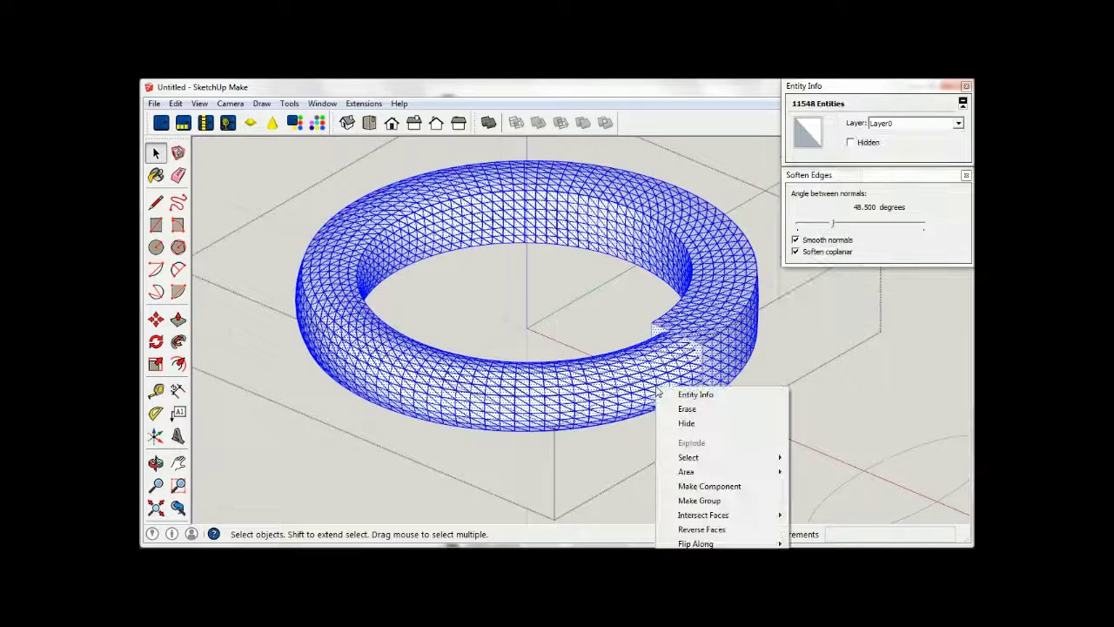
pyautogui.click(796, 251)
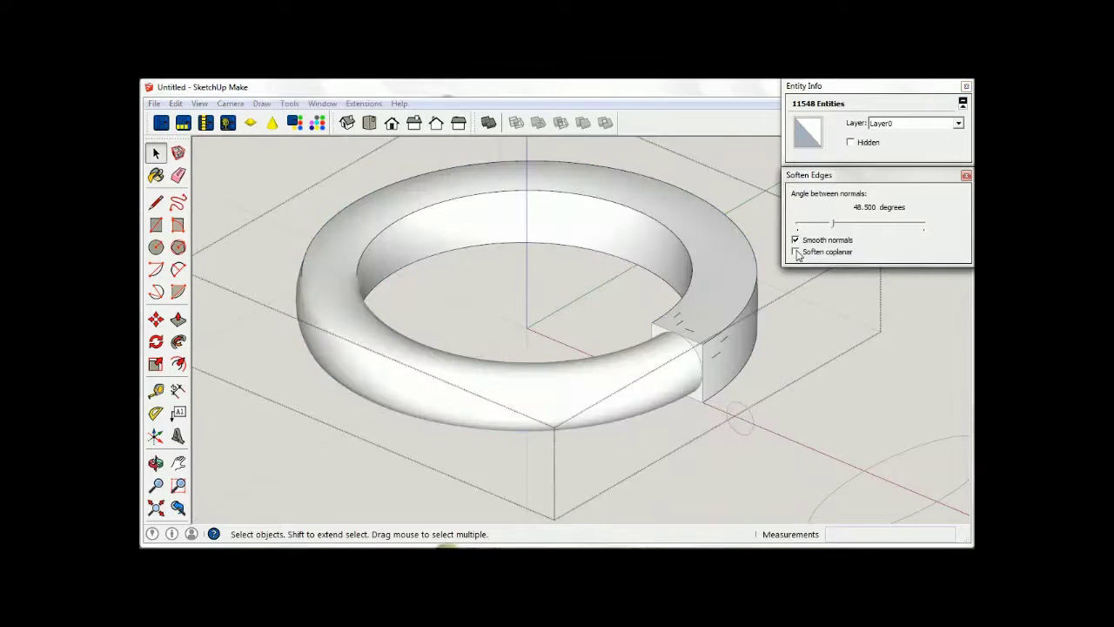
pyautogui.click(671, 458)
pyautogui.moveTo(671, 458)
pyautogui.mouseDown(button='middle')
pyautogui.moveTo(652, 351)
pyautogui.moveTo(583, 403)
pyautogui.moveTo(694, 430)
pyautogui.moveTo(679, 445)
pyautogui.mouseUp(button='middle')
pyautogui.scroll(-1, 679, 446)
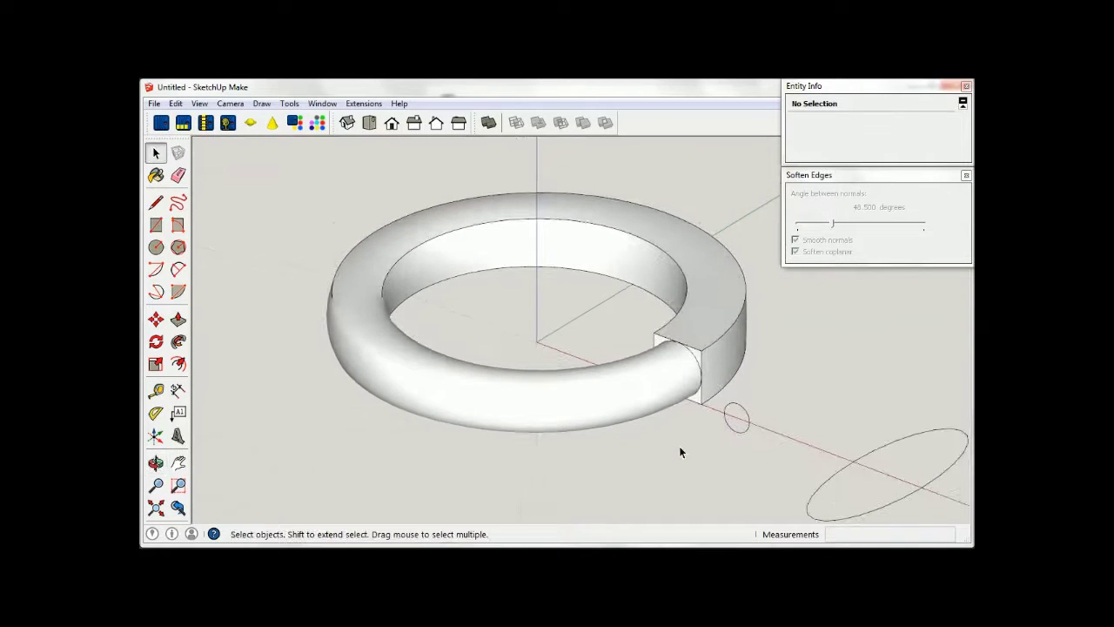
# - Delete the ring and regenerate the Spirix surface with Rotations set to 1
pyautogui.click(580, 403)
pyautogui.press('Delete')
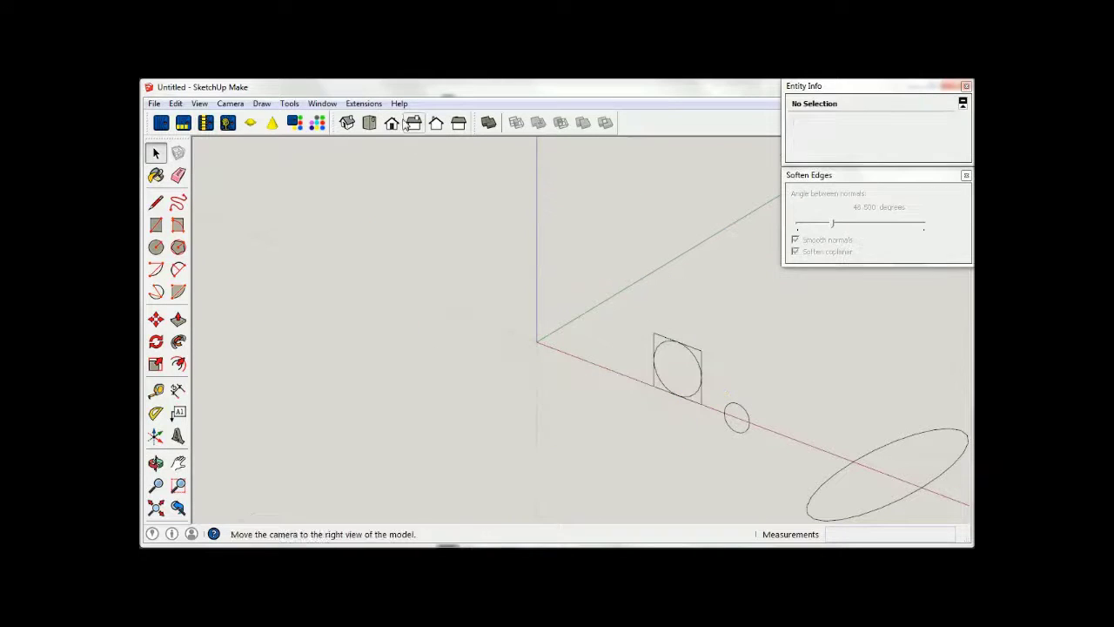
pyautogui.click(364, 104)
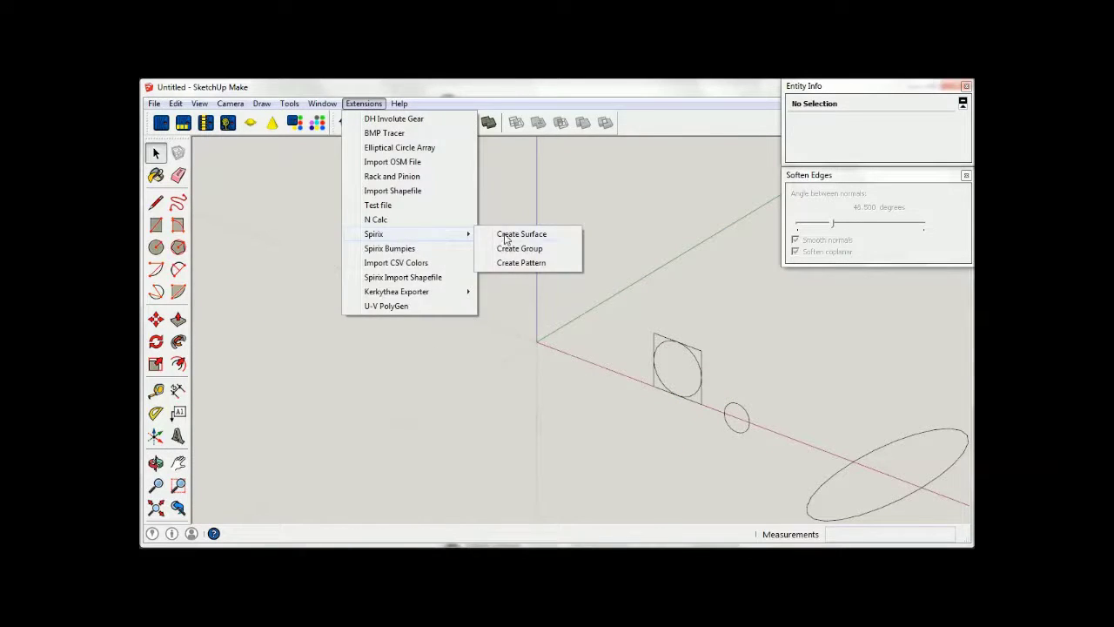
pyautogui.click(501, 235)
pyautogui.click(575, 143)
pyautogui.press('BackSpace')
pyautogui.write('1')
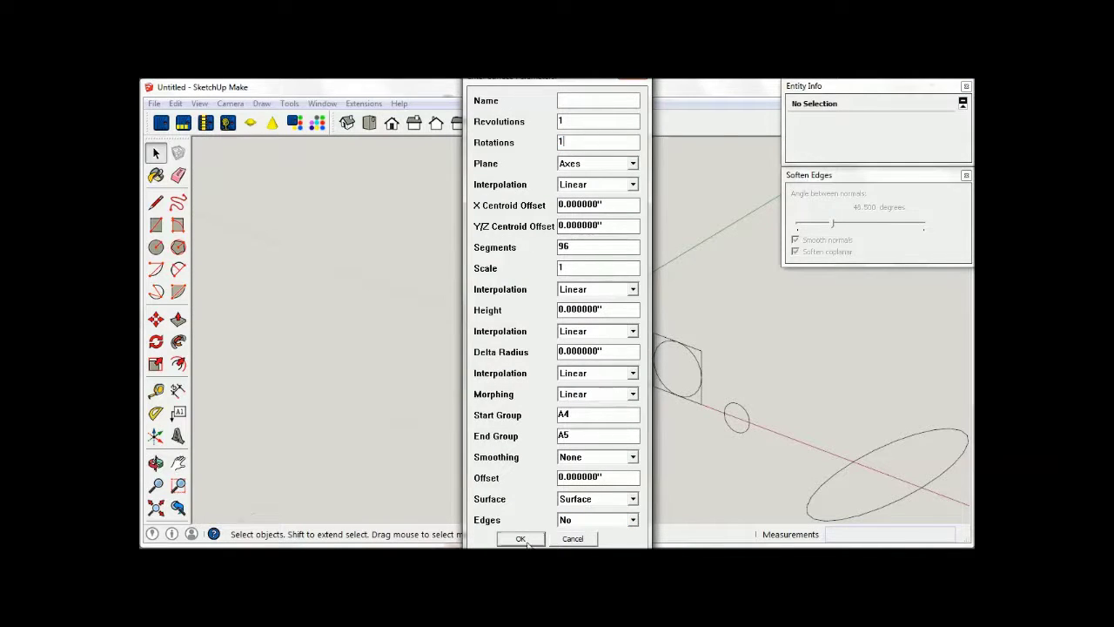
pyautogui.click(520, 539)
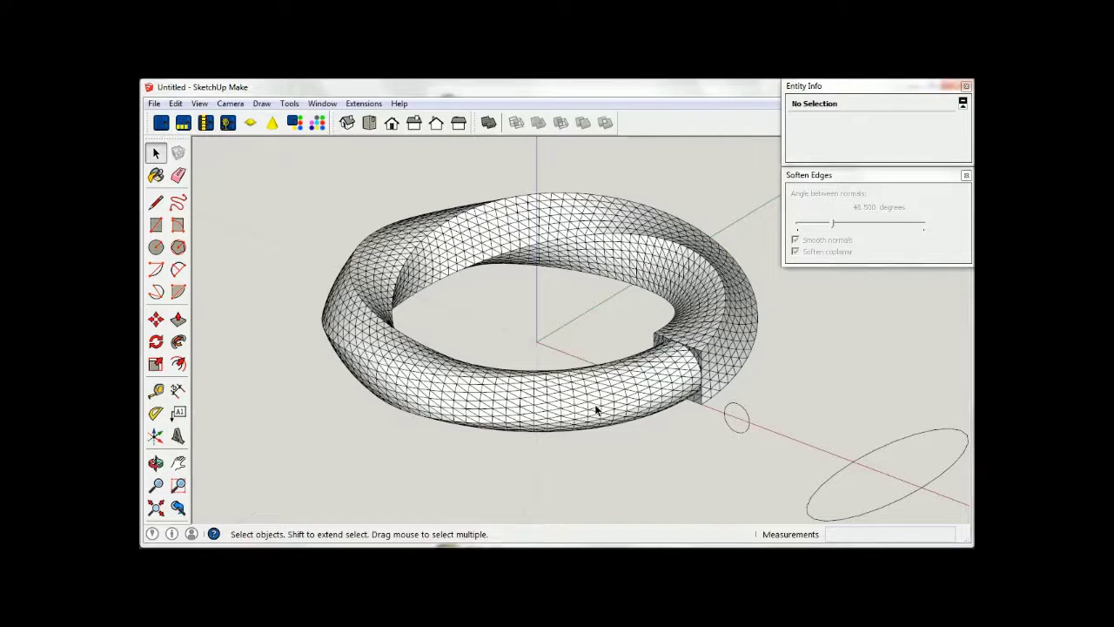
# - Smooth the twisted ring with Soften coplanar unchecked and orbit to inspect its top and cut end
pyautogui.tripleClick(597, 410)
pyautogui.click(795, 252)
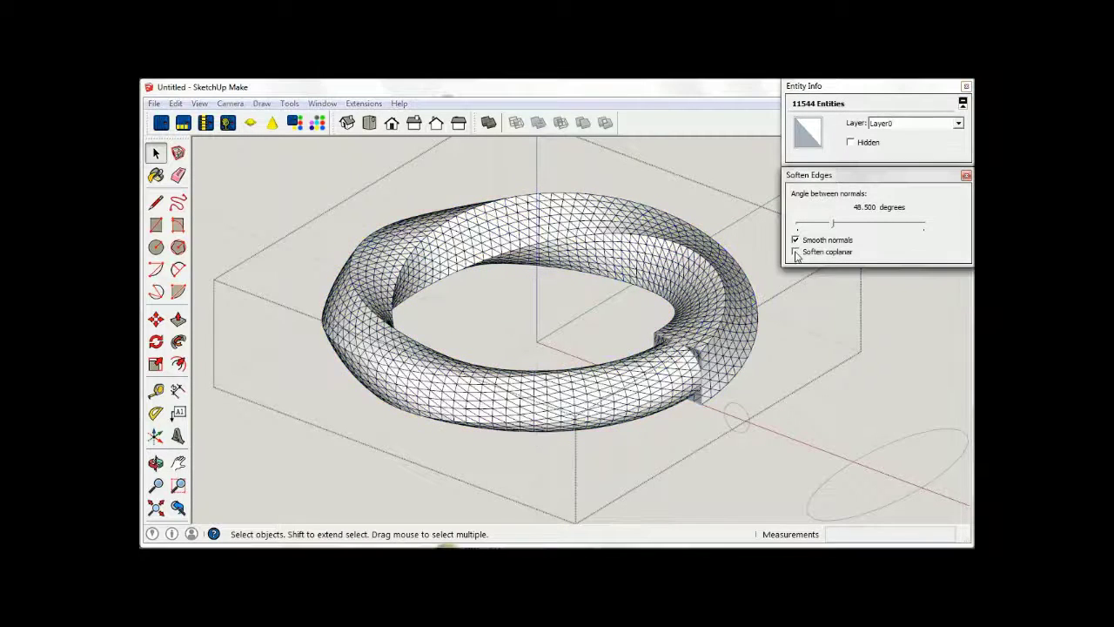
pyautogui.click(763, 465)
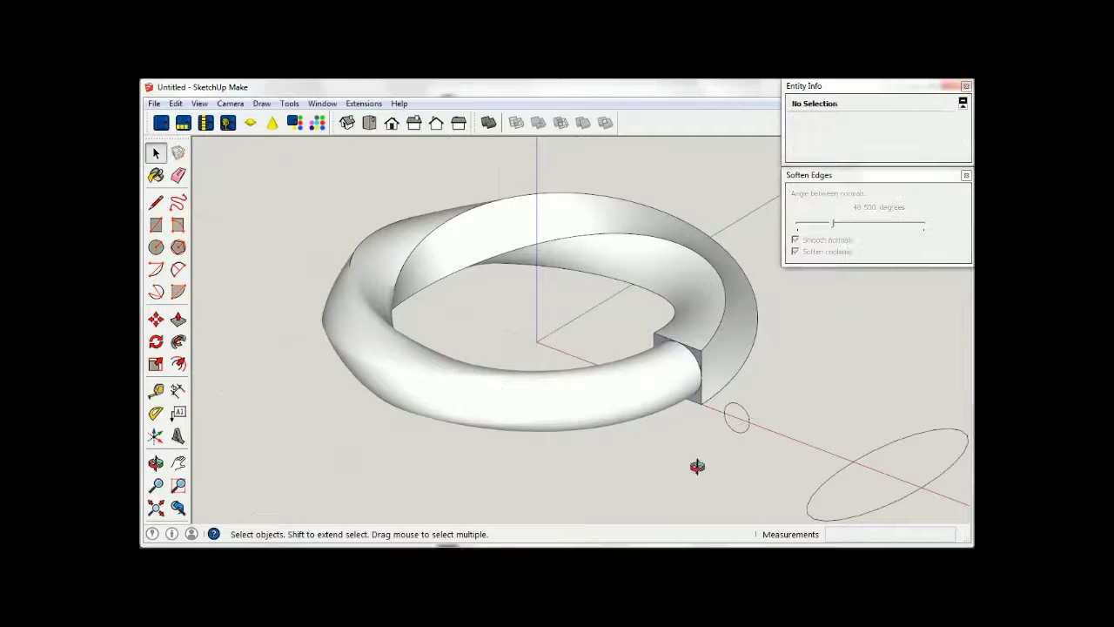
pyautogui.moveTo(697, 465); pyautogui.dragTo(642, 260, button='middle')
pyautogui.moveTo(642, 261)
pyautogui.mouseDown()
pyautogui.moveTo(647, 219)
pyautogui.moveTo(629, 299)
pyautogui.moveTo(672, 410)
pyautogui.moveTo(716, 444)
pyautogui.moveTo(700, 464)
pyautogui.mouseUp()
pyautogui.press('space')
pyautogui.moveTo(700, 464)
pyautogui.mouseDown(button='middle')
pyautogui.moveTo(601, 460)
pyautogui.moveTo(635, 414)
pyautogui.moveTo(633, 432)
pyautogui.mouseUp(button='middle')
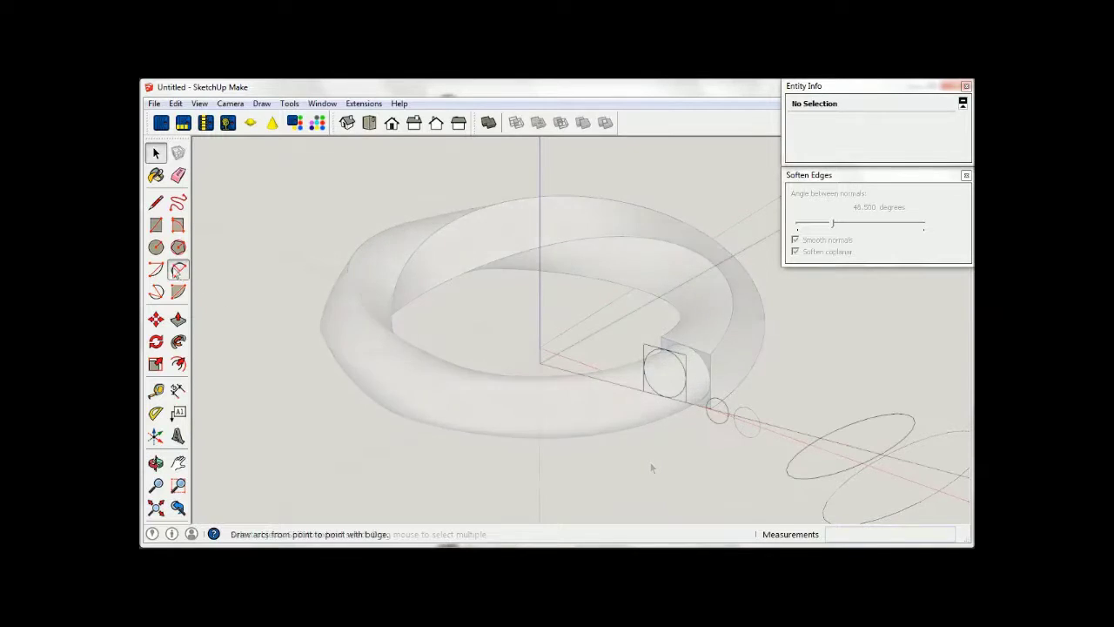
# - Draw an arc from the origin along the red axis and make it Spirix group C1
pyautogui.click(540, 363)
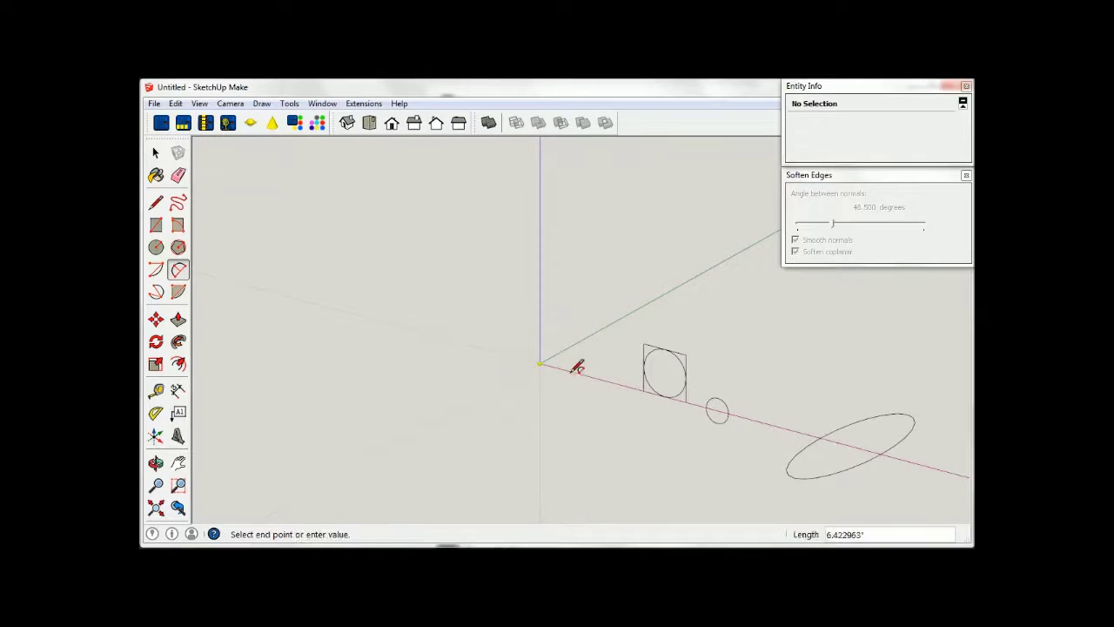
pyautogui.click(629, 380)
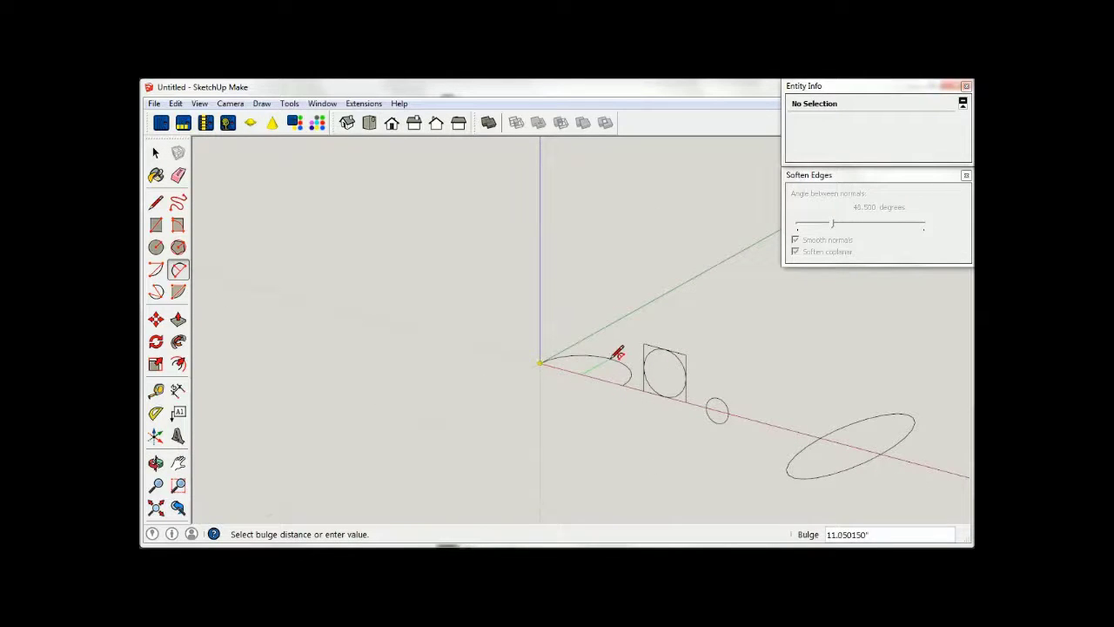
pyautogui.click(618, 352)
pyautogui.click(364, 104)
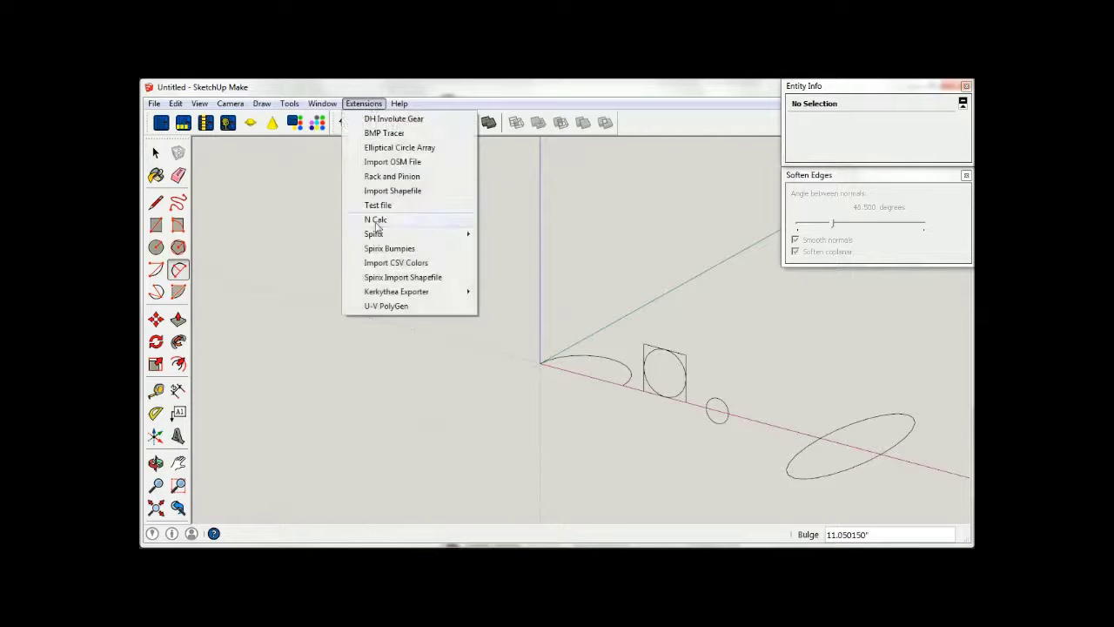
pyautogui.moveTo(374, 233)
pyautogui.click(493, 256)
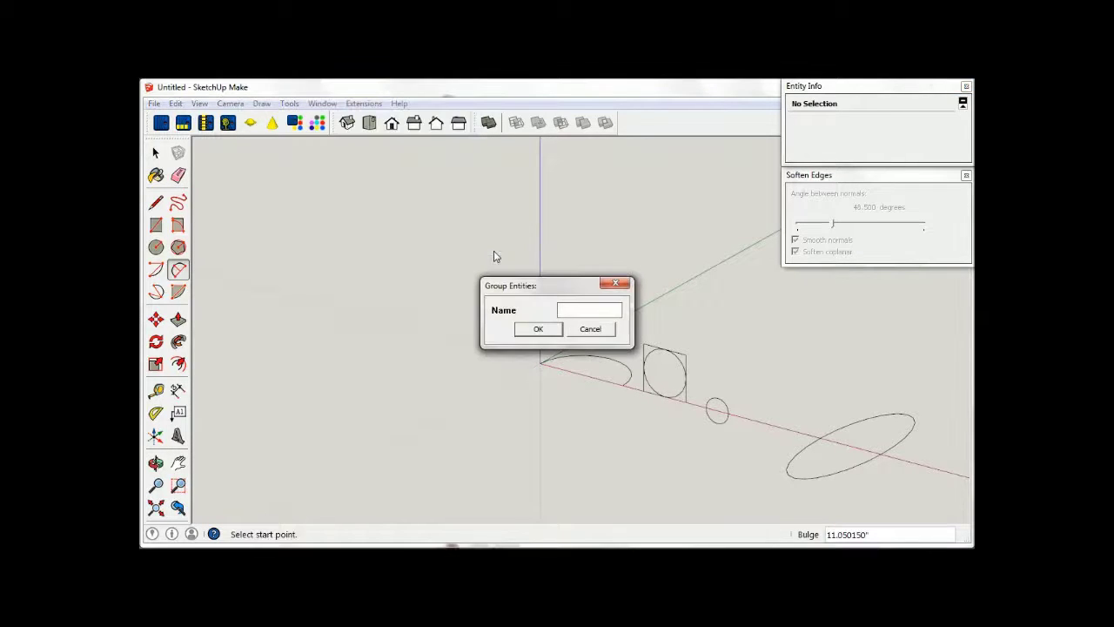
pyautogui.write('C1')
pyautogui.press('Return')
pyautogui.click(156, 152)
# - Copy group C1 along the green axis
pyautogui.click(570, 374)
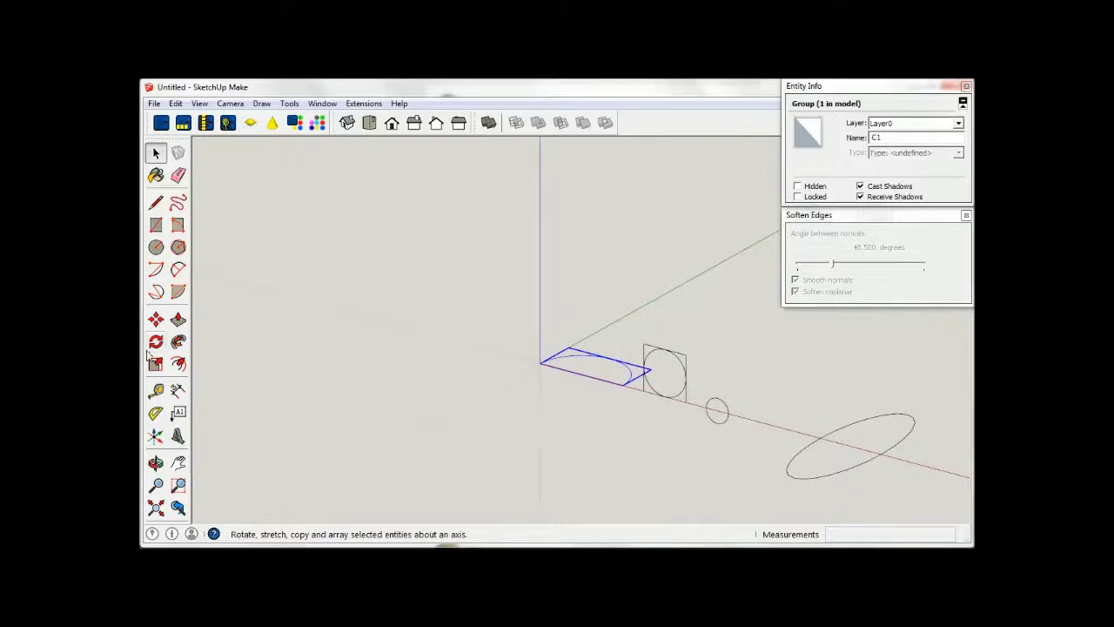
pyautogui.click(156, 319)
pyautogui.press('ctrl')
pyautogui.click(372, 451)
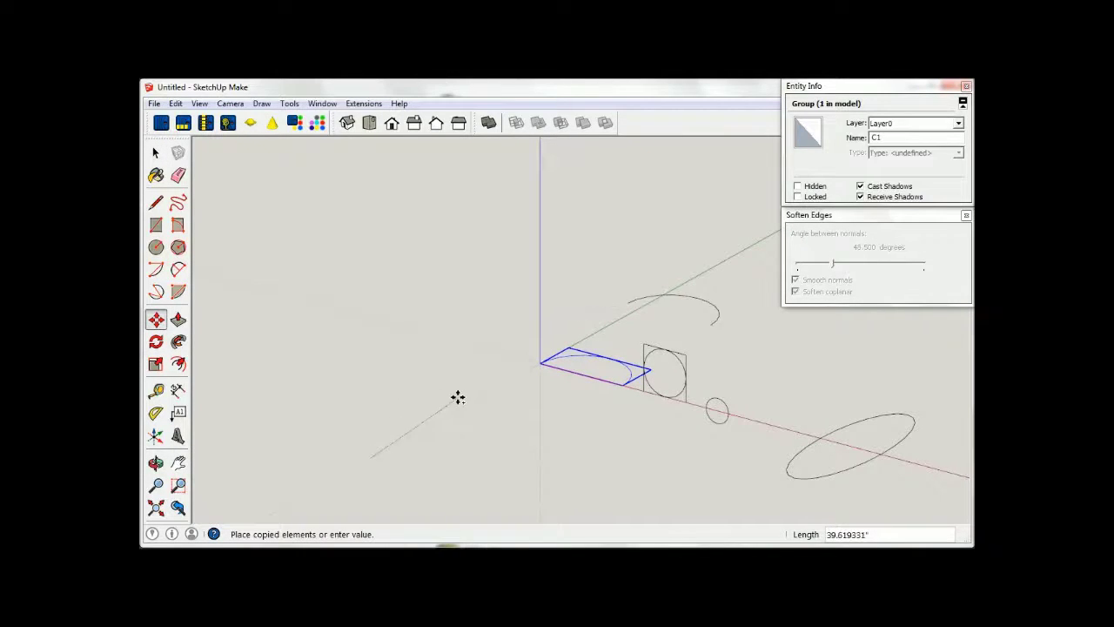
pyautogui.click(478, 405)
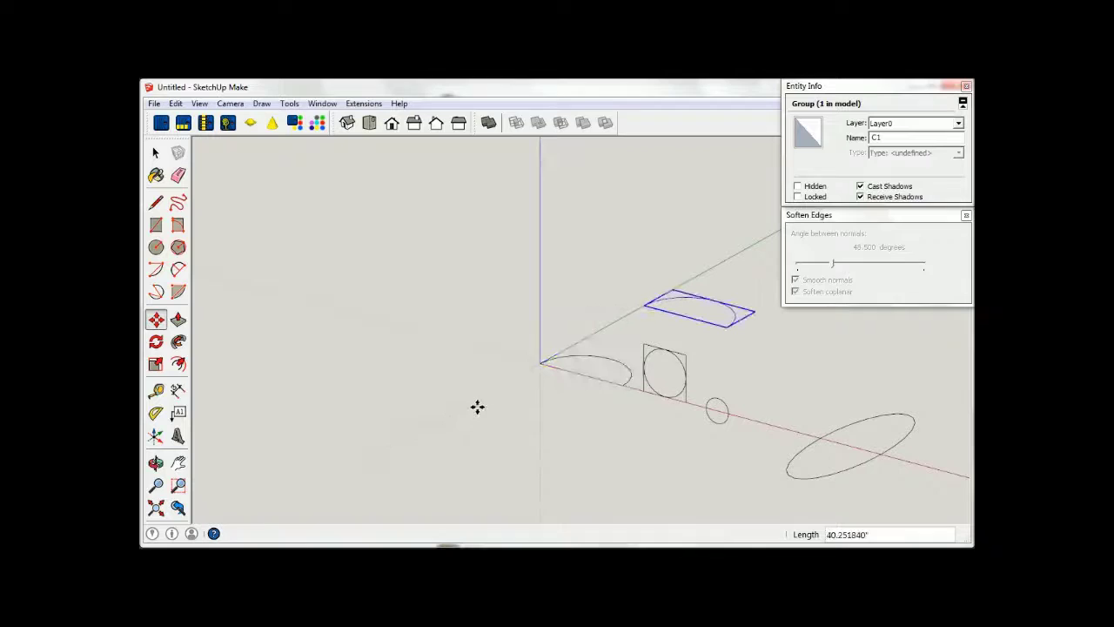
# - Scale the copy to -2.22 along green and rename it C2
pyautogui.click(155, 364)
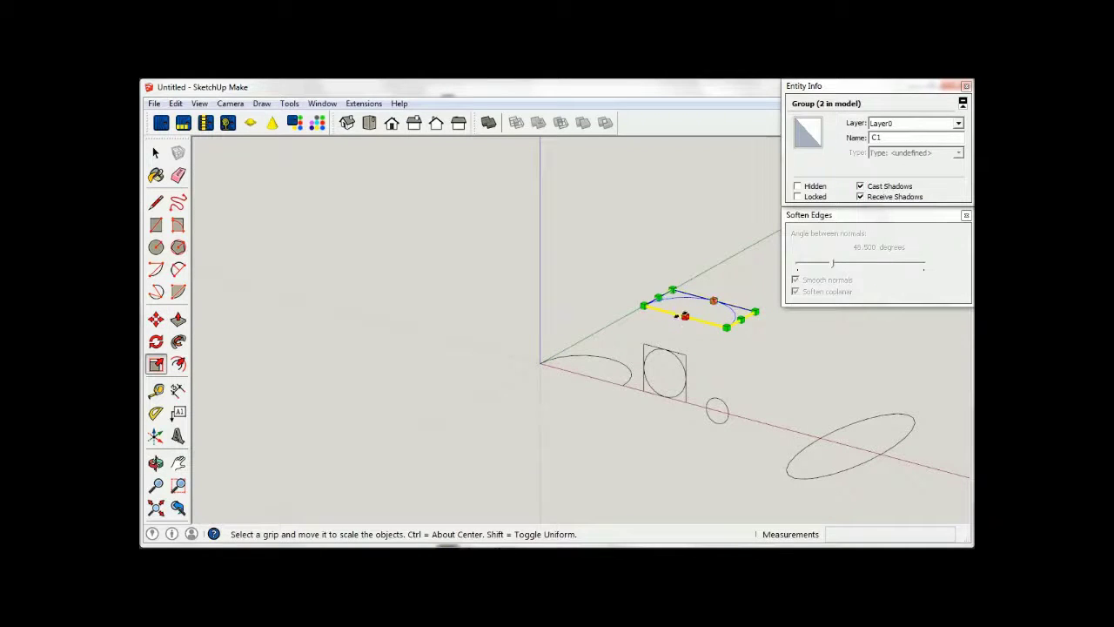
pyautogui.moveTo(685, 316); pyautogui.dragTo(578, 251)
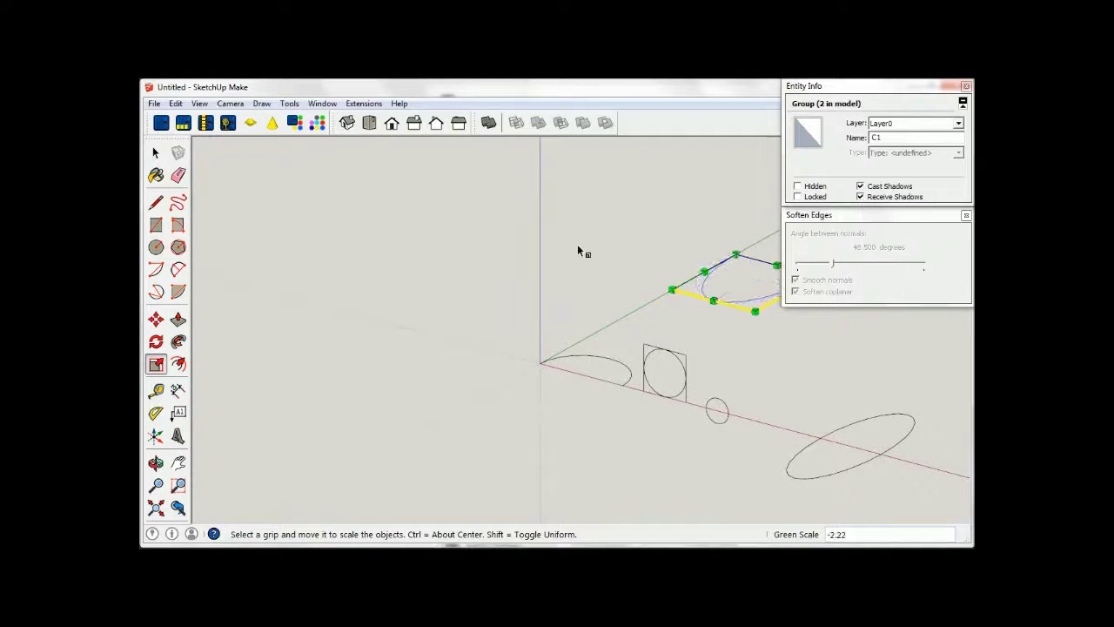
pyautogui.click(156, 153)
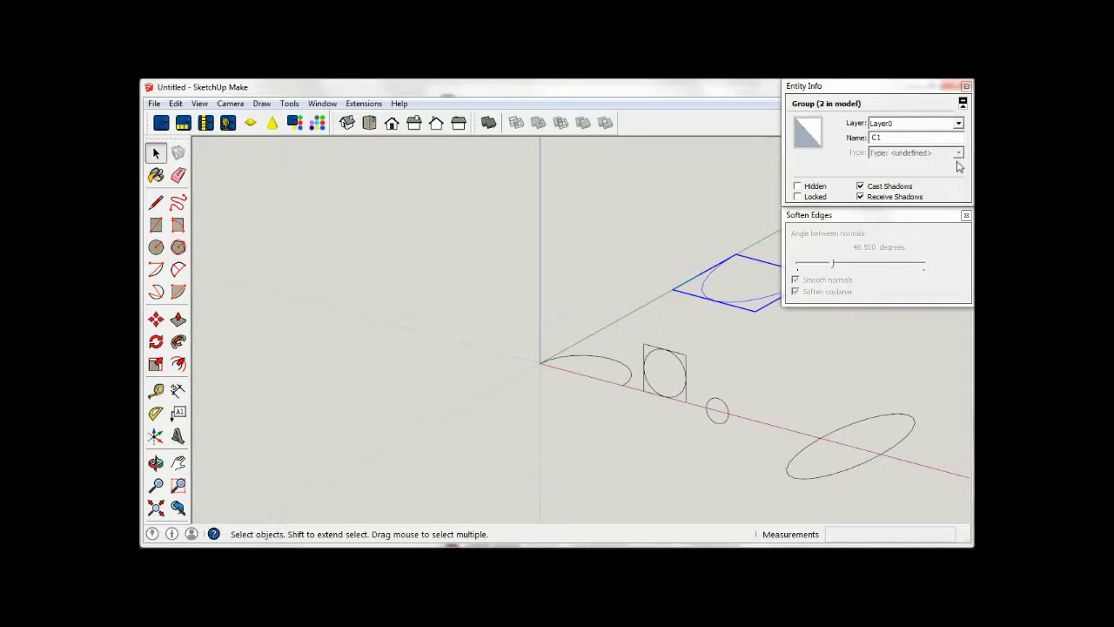
pyautogui.click(935, 138)
pyautogui.write('2')
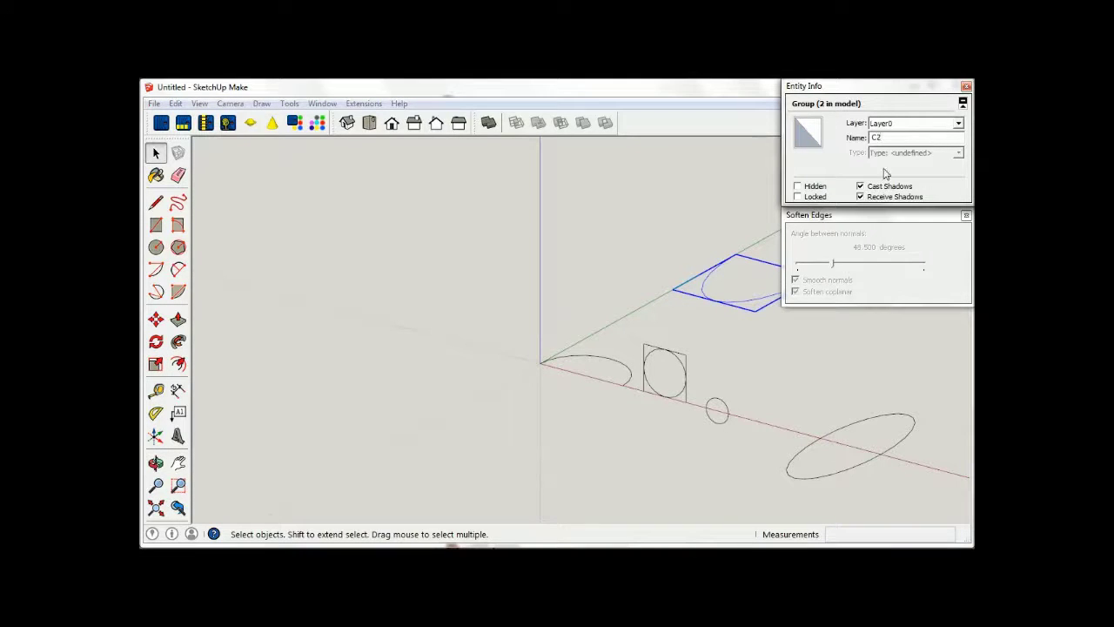
pyautogui.click(661, 255)
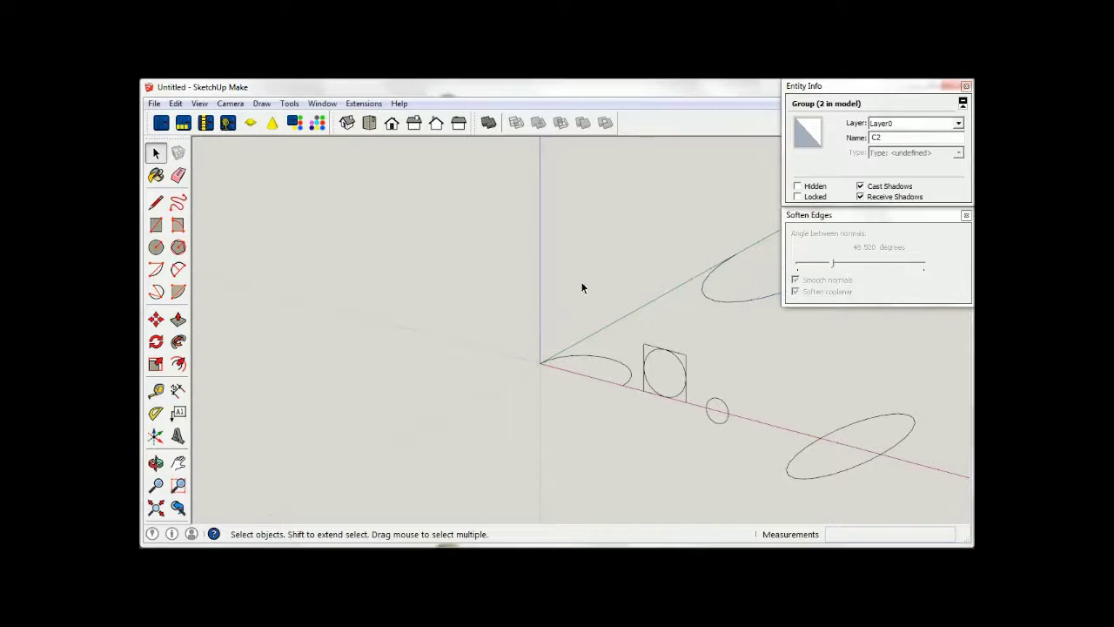
# - Loft a Spirix surface from C1 to C2 with zero revolutions and height 100
pyautogui.click(364, 103)
pyautogui.click(514, 234)
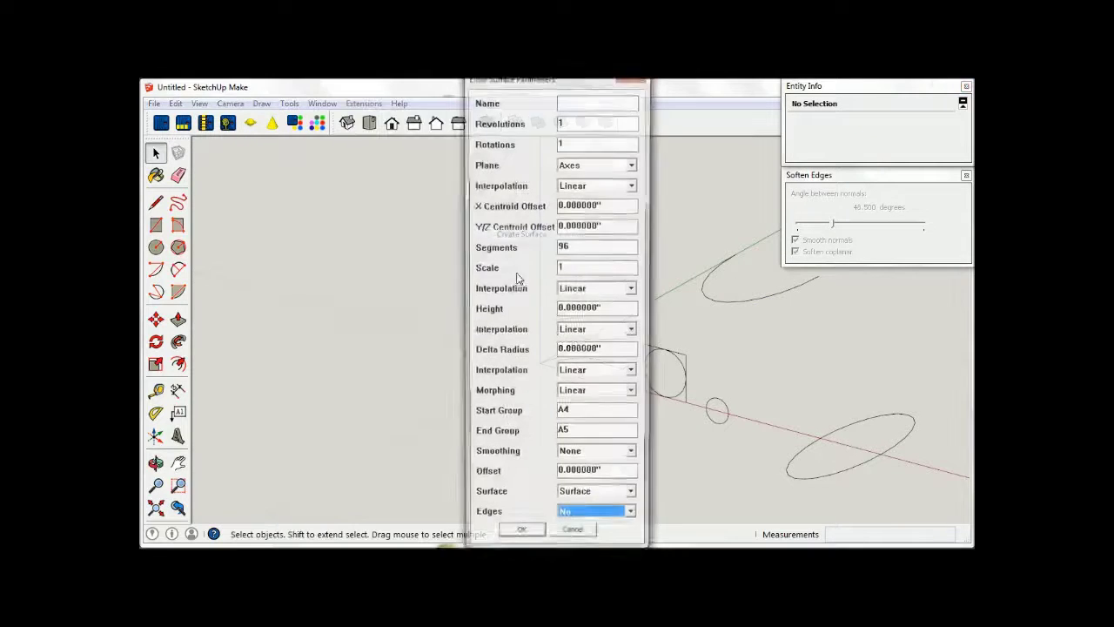
pyautogui.click(575, 126)
pyautogui.press('BackSpace')
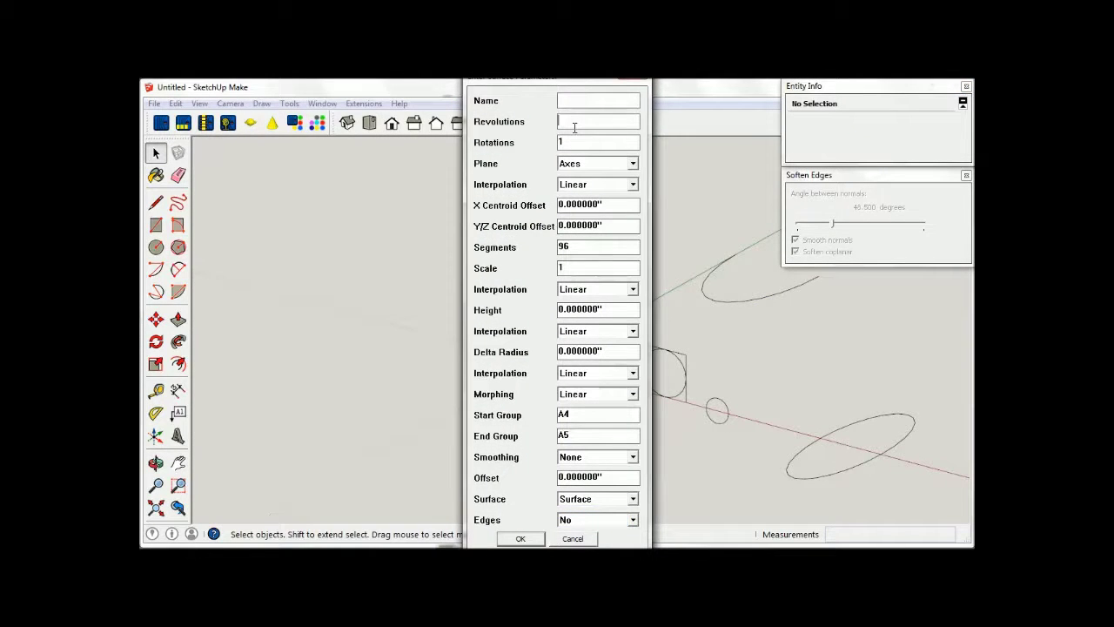
pyautogui.write('0')
pyautogui.press('Tab')
pyautogui.press('Tab')
pyautogui.press('Tab')
pyautogui.write('10')
pyautogui.press('Tab')
pyautogui.press('Tab')
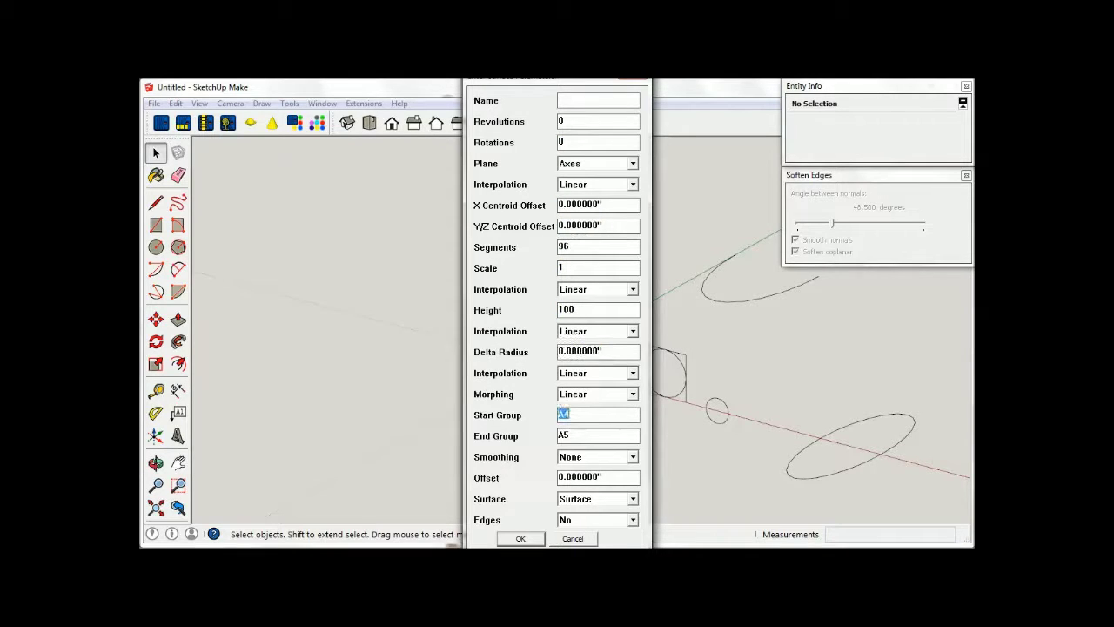
pyautogui.write('C1C2')
pyautogui.click(522, 539)
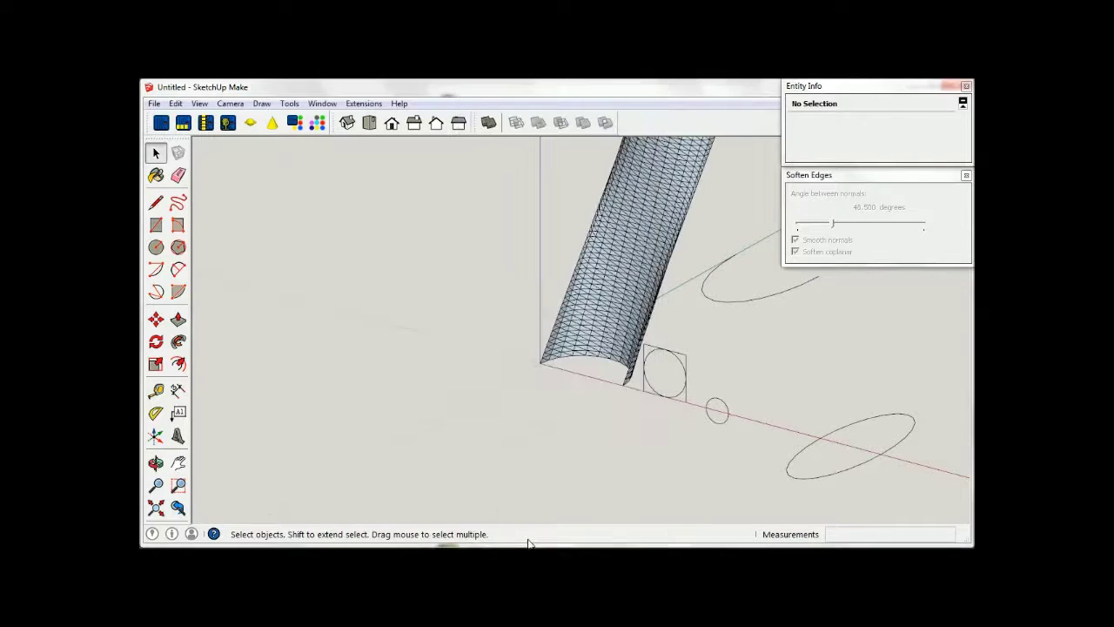
# - Smooth the new tube mesh's shading and orbit around it
pyautogui.tripleClick(599, 280)
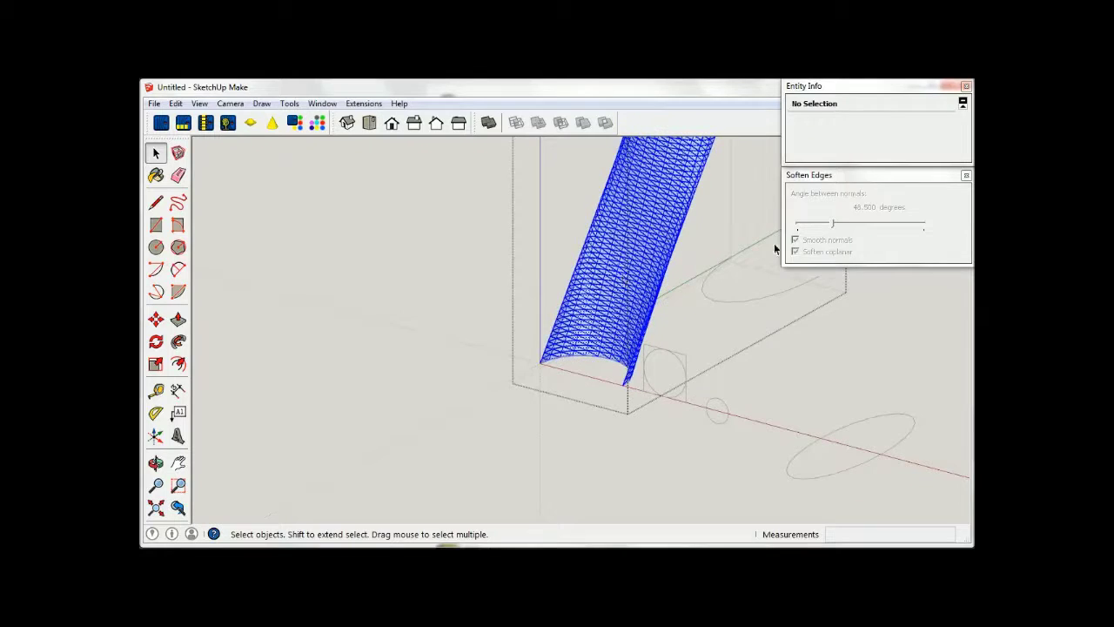
pyautogui.click(795, 240)
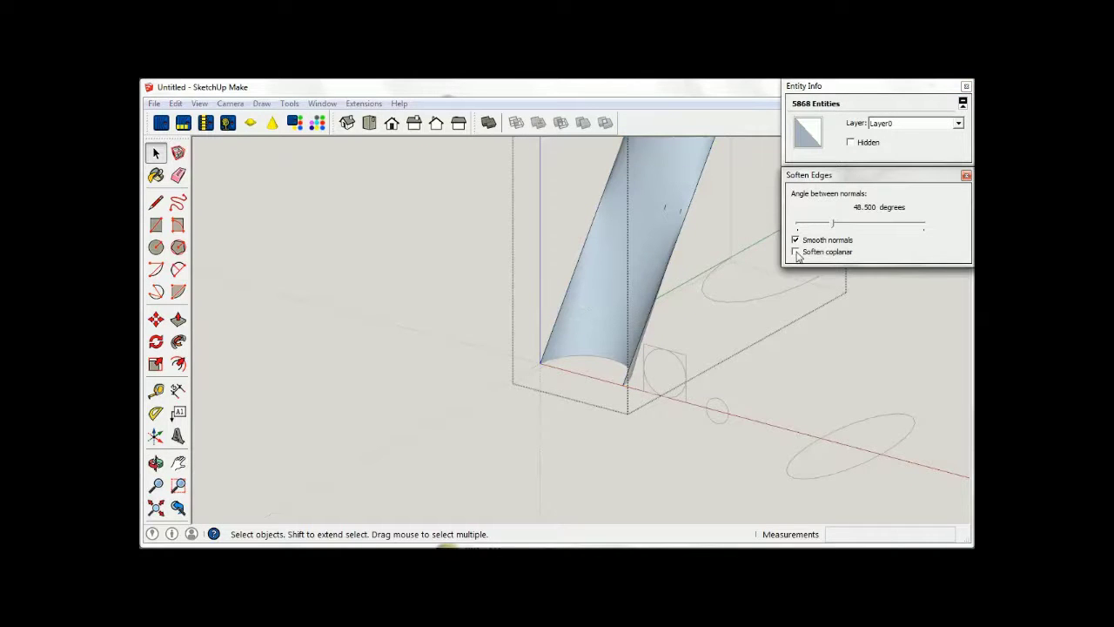
pyautogui.scroll(-3, 439, 425)
pyautogui.click(440, 427)
pyautogui.moveTo(448, 424)
pyautogui.mouseDown(button='middle')
pyautogui.moveTo(559, 288)
pyautogui.moveTo(561, 349)
pyautogui.moveTo(452, 315)
pyautogui.moveTo(604, 382)
pyautogui.mouseUp(button='middle')
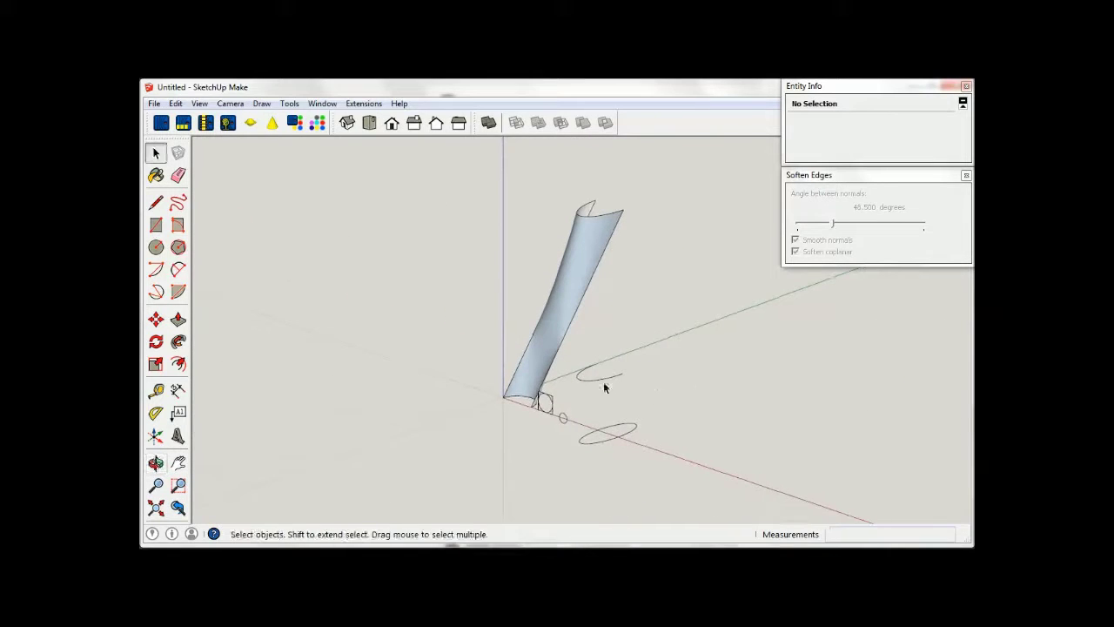
pyautogui.scroll(-1, 592, 348)
pyautogui.scroll(2, 619, 249)
pyautogui.scroll(1, 614, 252)
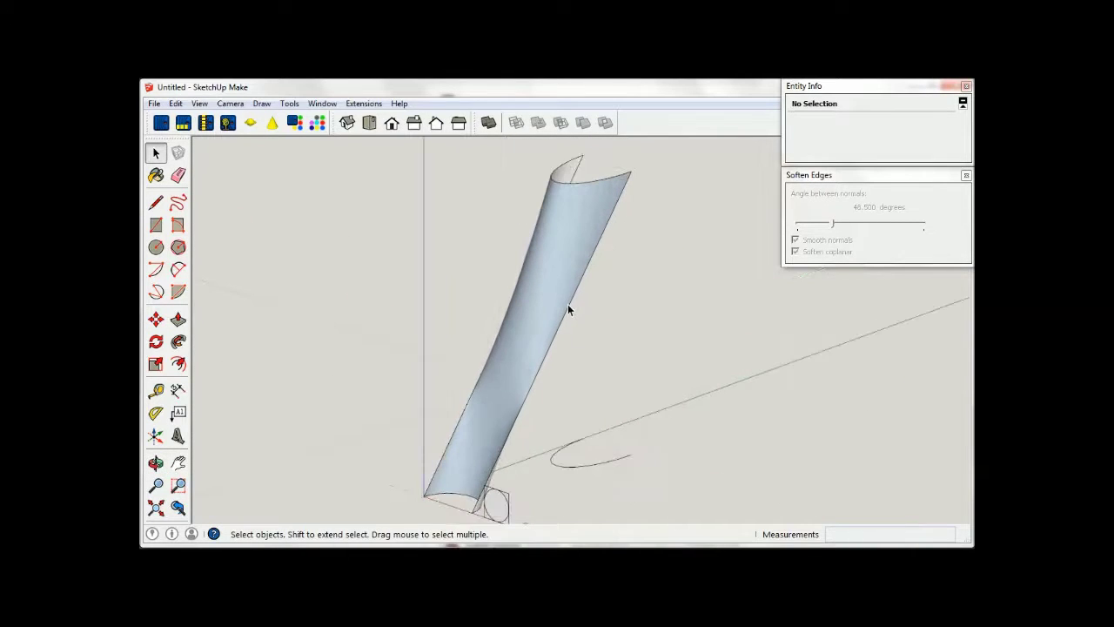
# - Delete the test tube and reopen the Spirix Create Surface parameters
pyautogui.click(539, 300)
pyautogui.press('Delete')
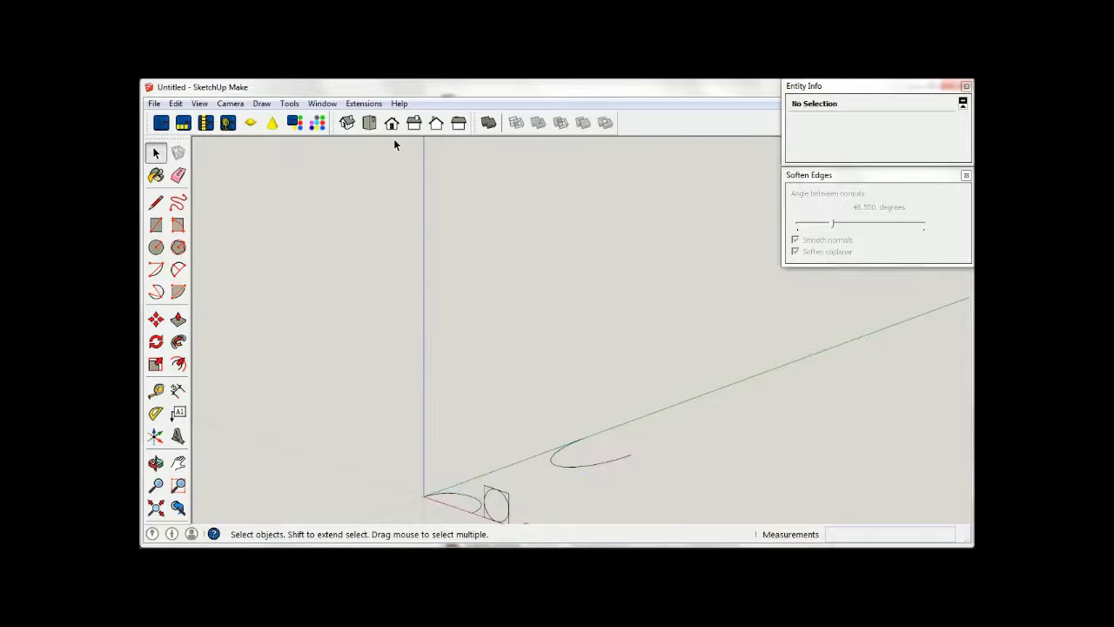
pyautogui.click(373, 105)
pyautogui.moveTo(374, 233)
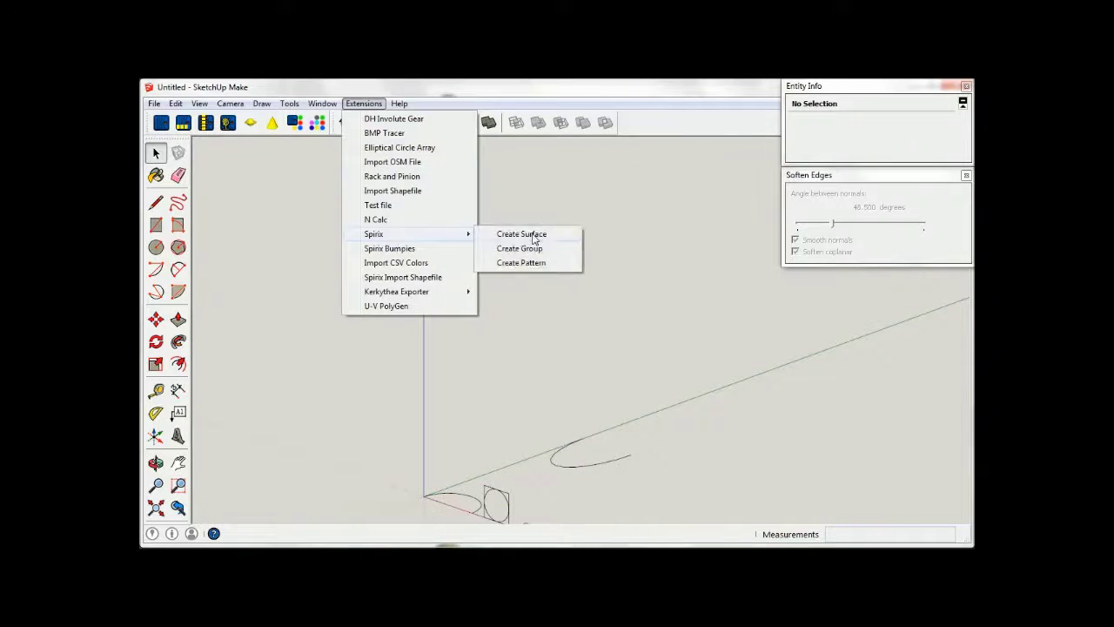
pyautogui.click(532, 240)
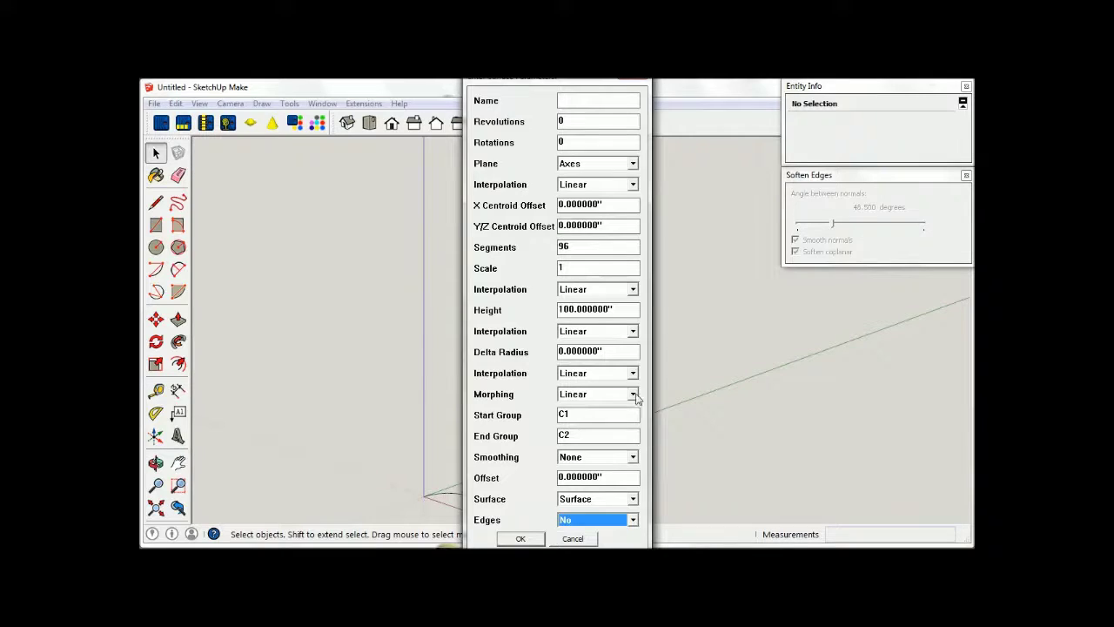
# - Generate the C1-to-C2 surface with Sine morphing
pyautogui.click(632, 395)
pyautogui.click(604, 428)
pyautogui.click(521, 539)
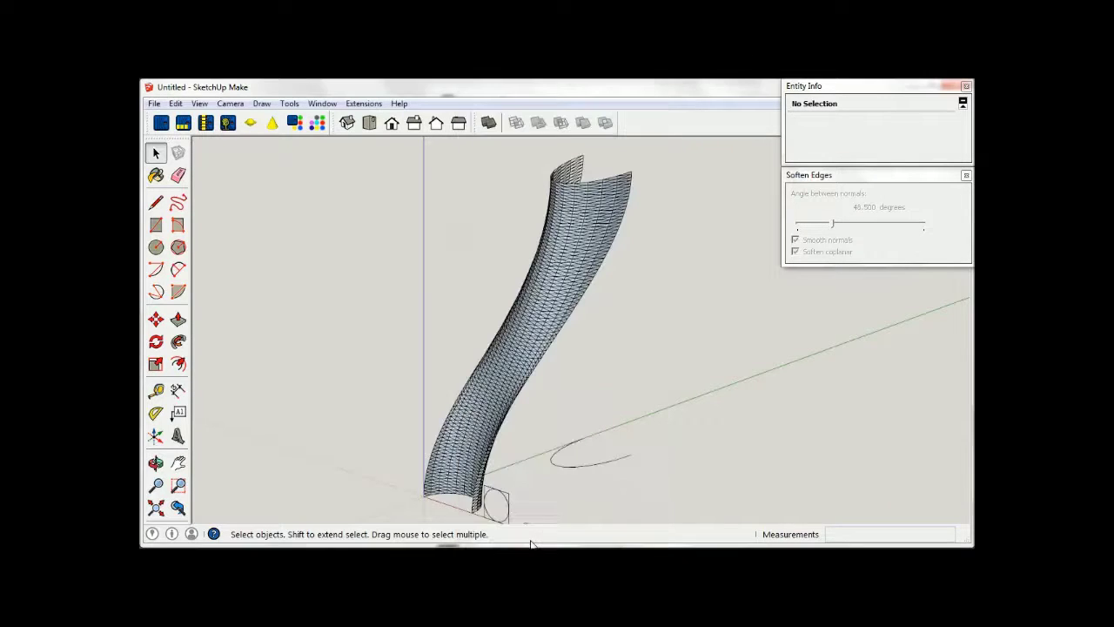
pyautogui.moveTo(567, 467)
pyautogui.mouseDown(button='middle')
pyautogui.moveTo(558, 415)
pyautogui.moveTo(434, 368)
pyautogui.moveTo(600, 415)
pyautogui.moveTo(529, 348)
pyautogui.mouseUp(button='middle')
# - Apply Soften Edges to the twisted surface mesh and orbit around it
pyautogui.tripleClick(528, 344)
pyautogui.click(811, 254)
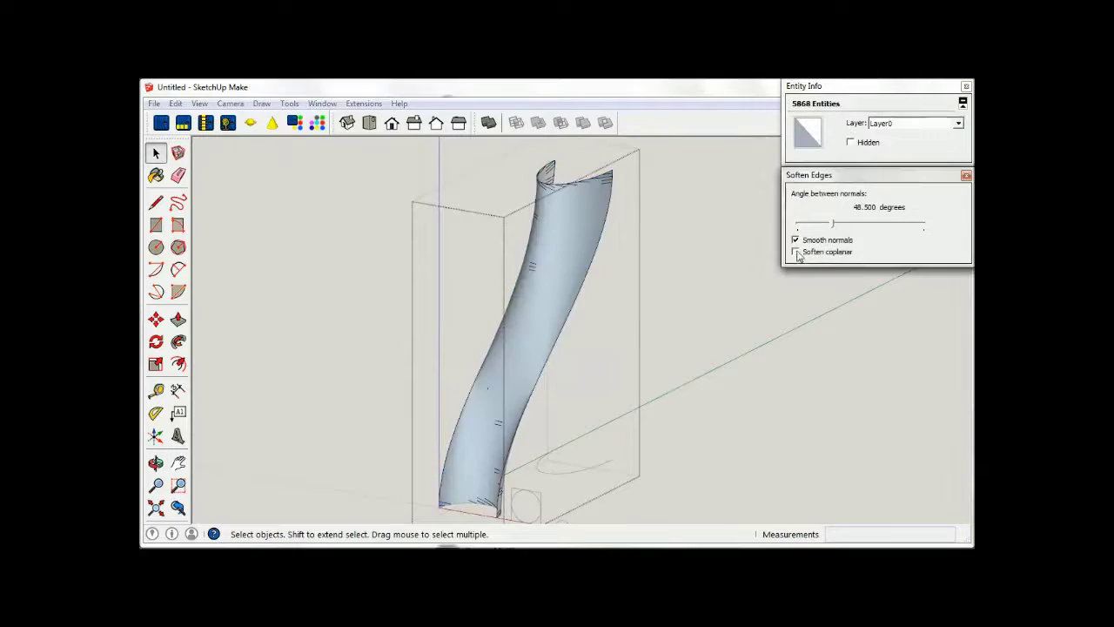
pyautogui.click(732, 303)
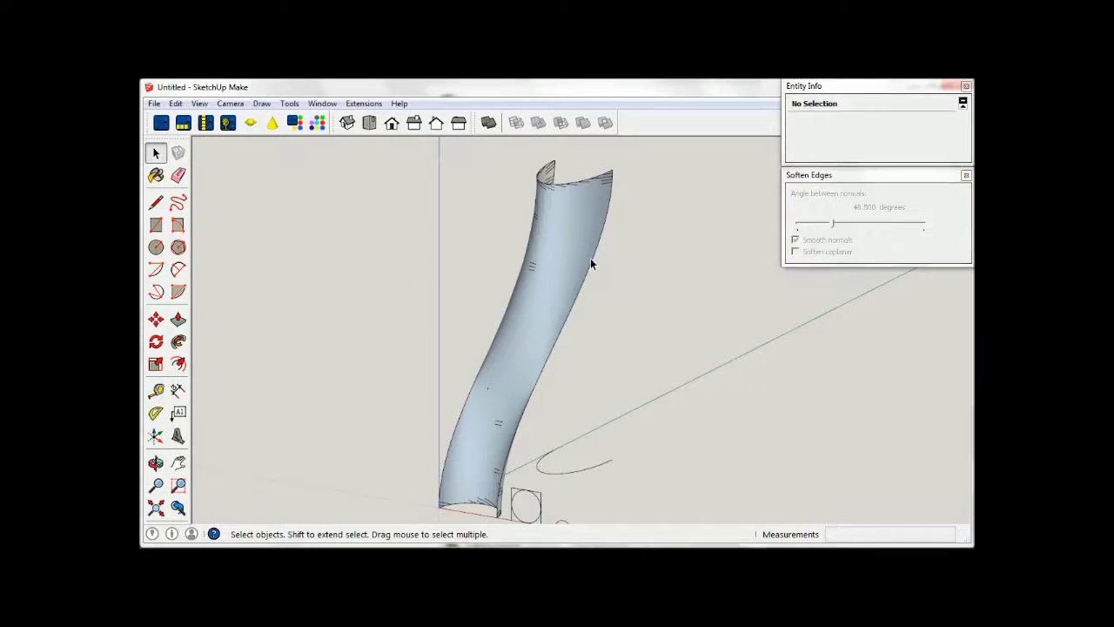
pyautogui.tripleClick(592, 257)
pyautogui.click(796, 252)
pyautogui.click(716, 298)
pyautogui.moveTo(717, 299)
pyautogui.mouseDown(button='middle')
pyautogui.moveTo(497, 316)
pyautogui.moveTo(674, 331)
pyautogui.moveTo(569, 214)
pyautogui.moveTo(627, 337)
pyautogui.moveTo(590, 346)
pyautogui.moveTo(662, 348)
pyautogui.mouseUp(button='middle')
# - Delete the twisted surface, try a sweep with a different smoothing option, then undo it
pyautogui.click(590, 333)
pyautogui.press('Delete')
pyautogui.click(371, 103)
pyautogui.moveTo(374, 233)
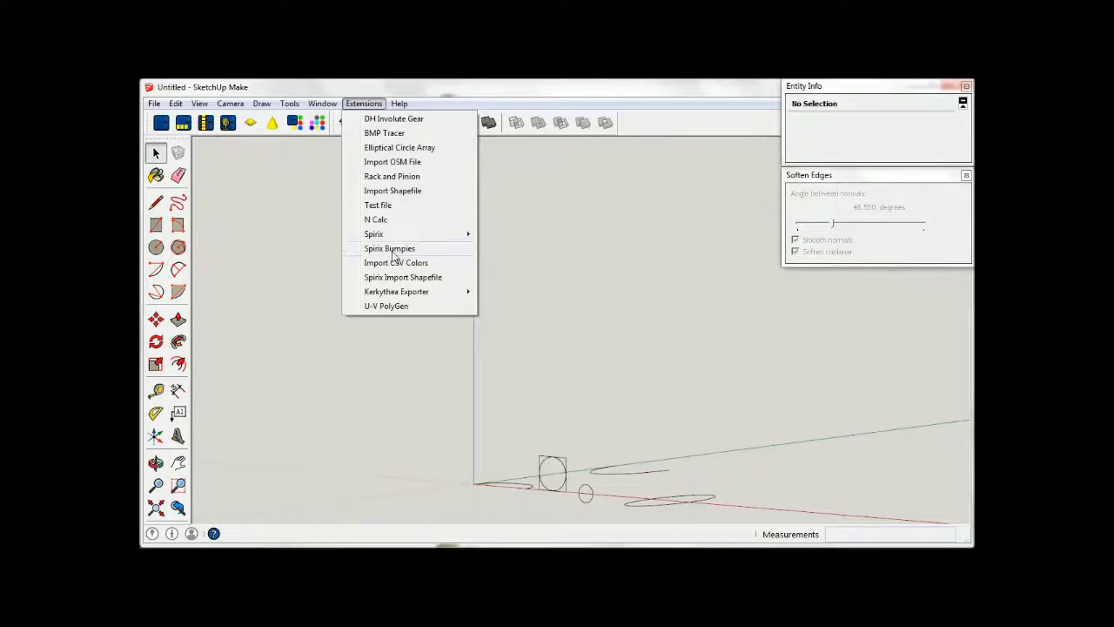
pyautogui.click(519, 233)
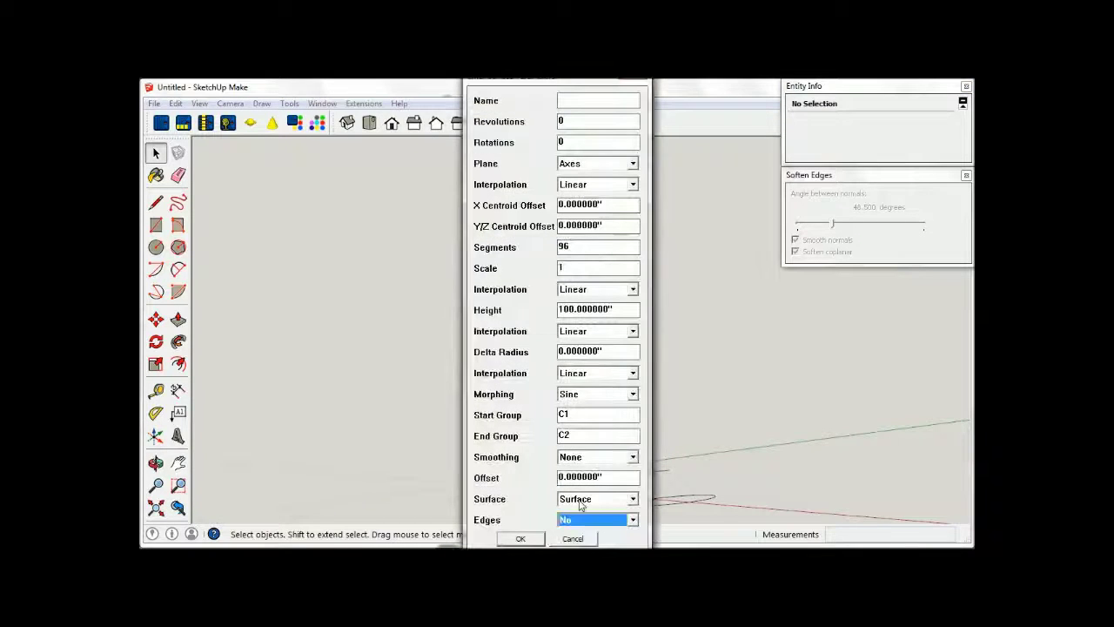
pyautogui.click(633, 459)
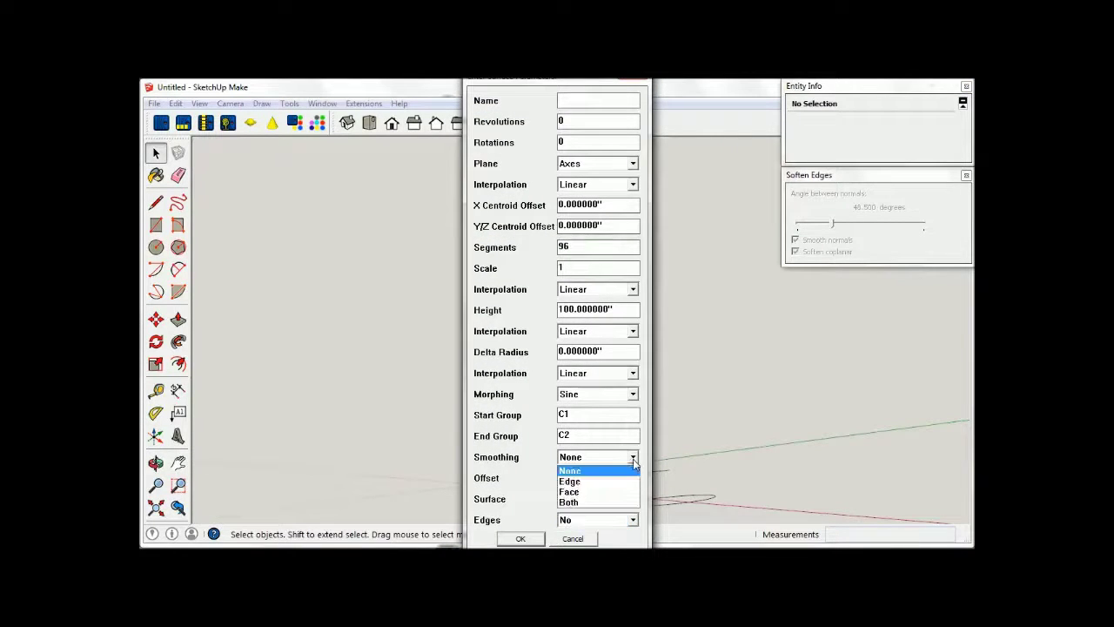
pyautogui.click(605, 502)
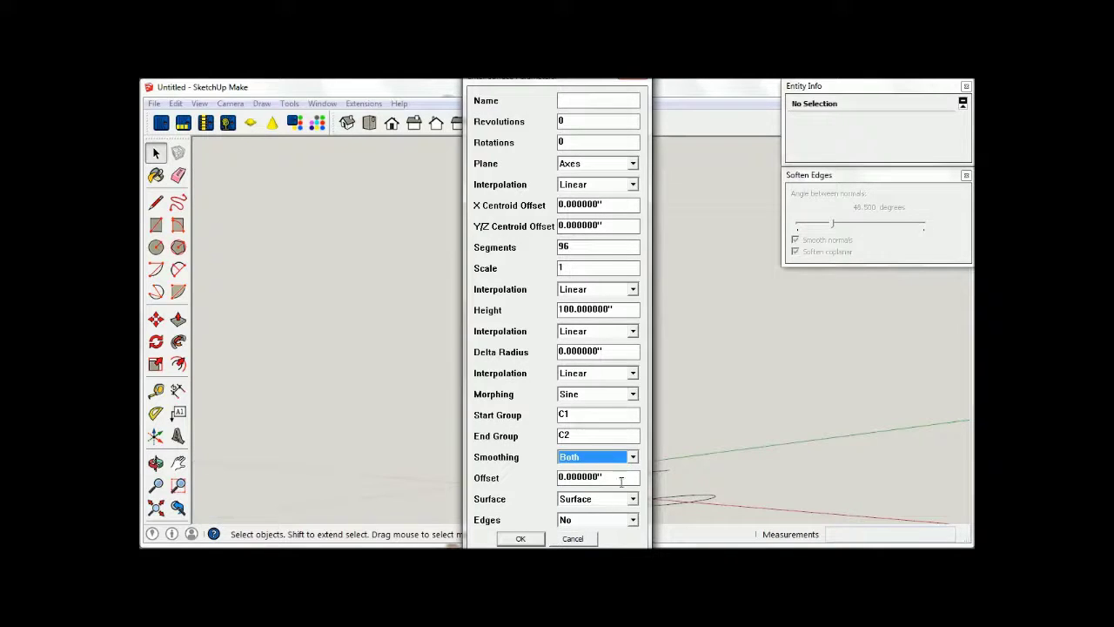
pyautogui.click(634, 459)
pyautogui.click(598, 491)
pyautogui.click(521, 538)
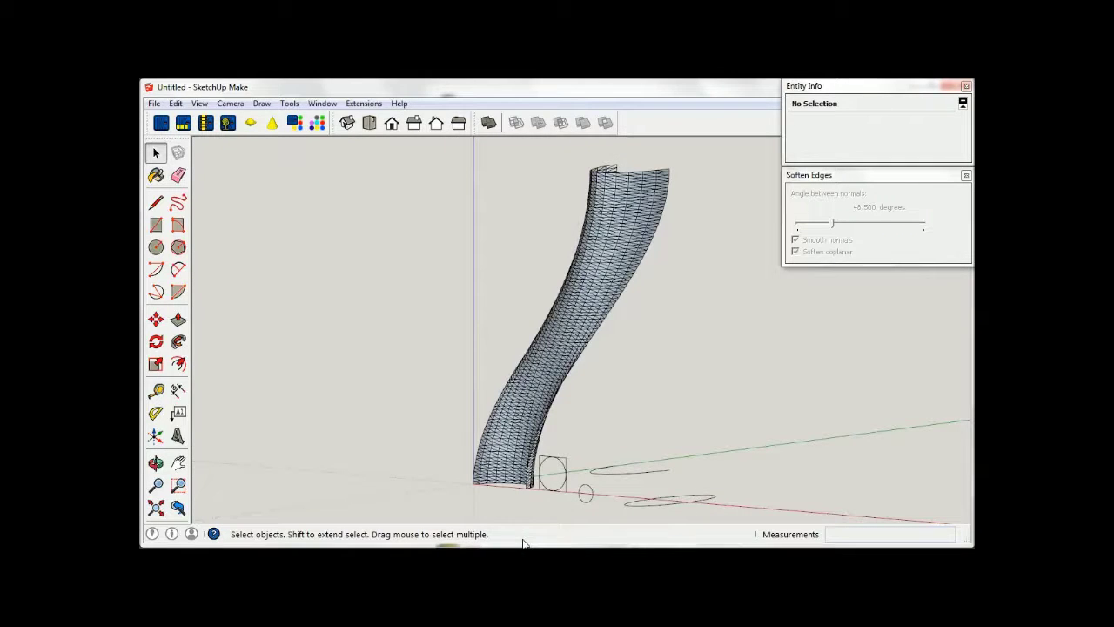
pyautogui.hotkey('ctrl', 'z')
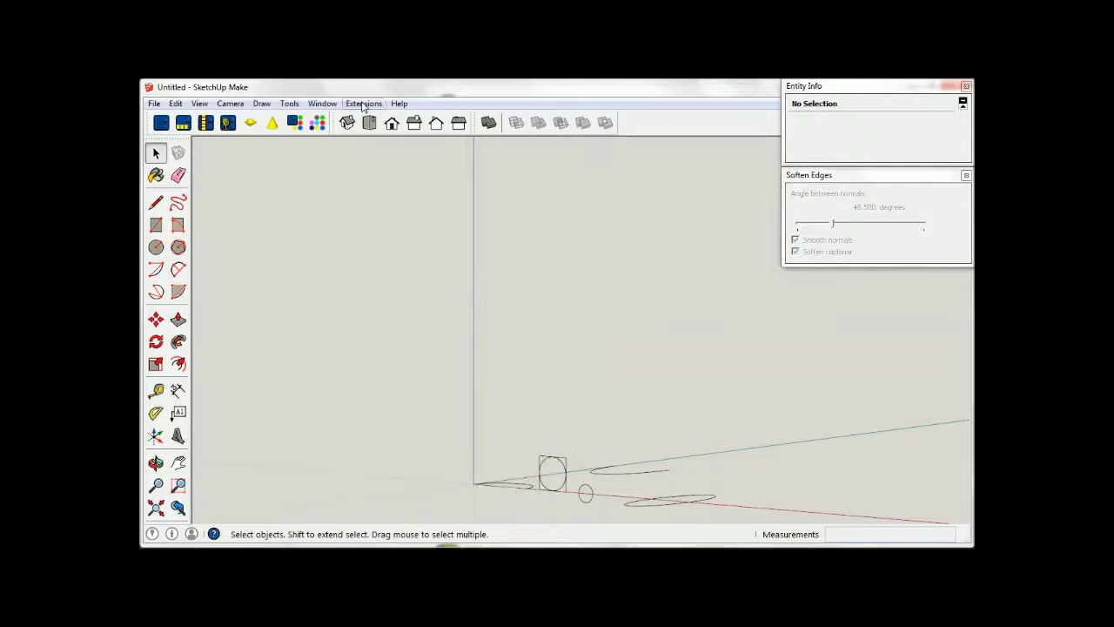
# - Regenerate the Sine-morphed C1-to-C2 sweep with smoothing set to Both and orbit around it
pyautogui.click(364, 103)
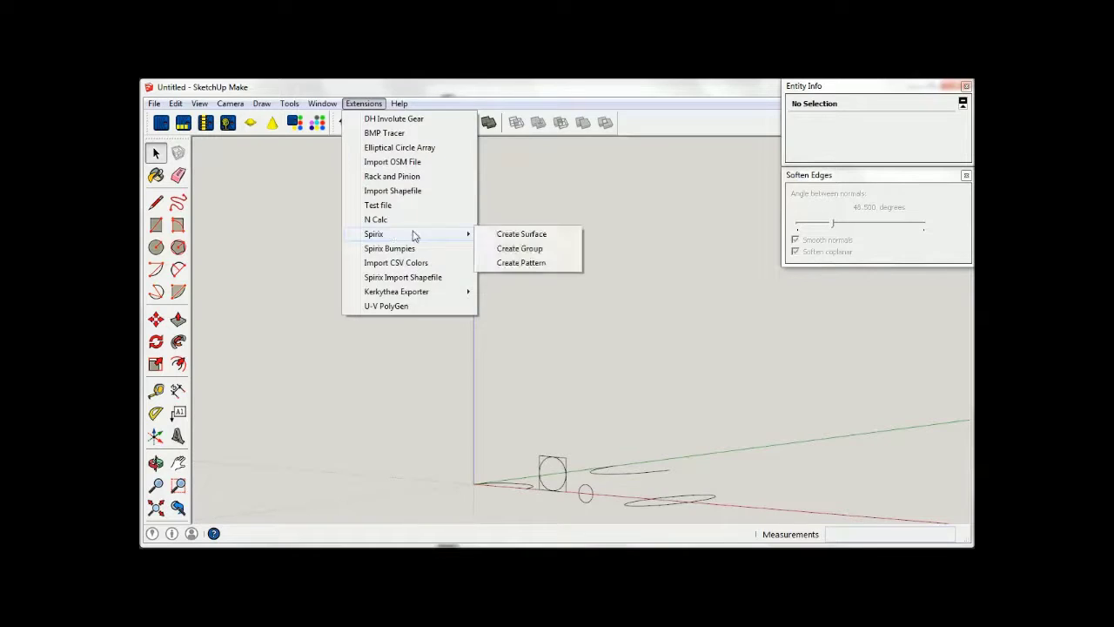
pyautogui.moveTo(374, 234)
pyautogui.click(531, 237)
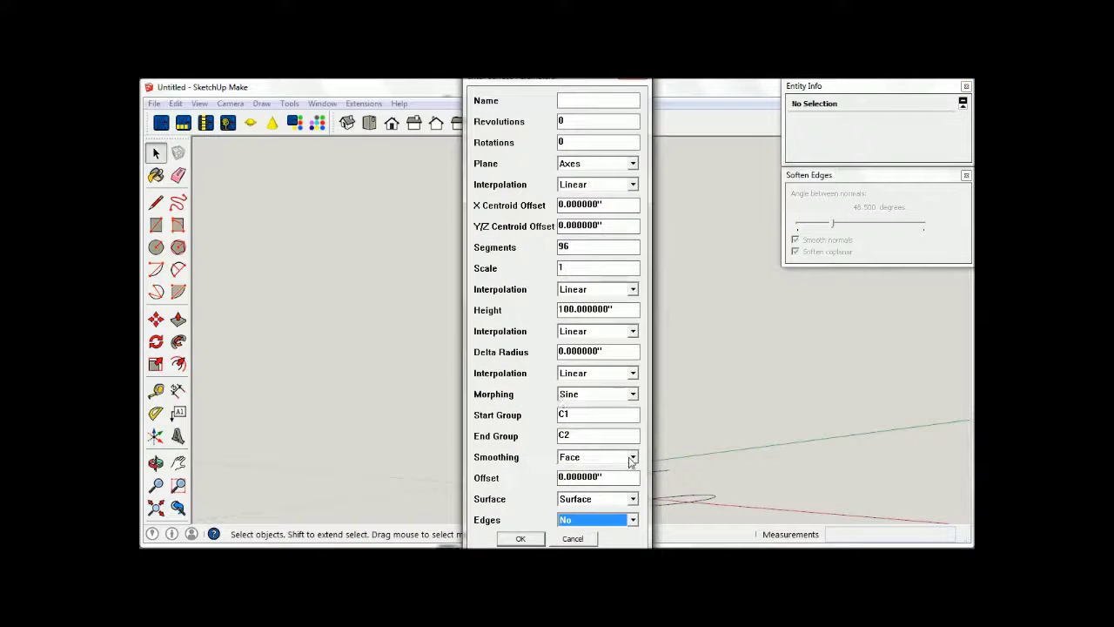
pyautogui.click(632, 458)
pyautogui.click(594, 503)
pyautogui.click(520, 538)
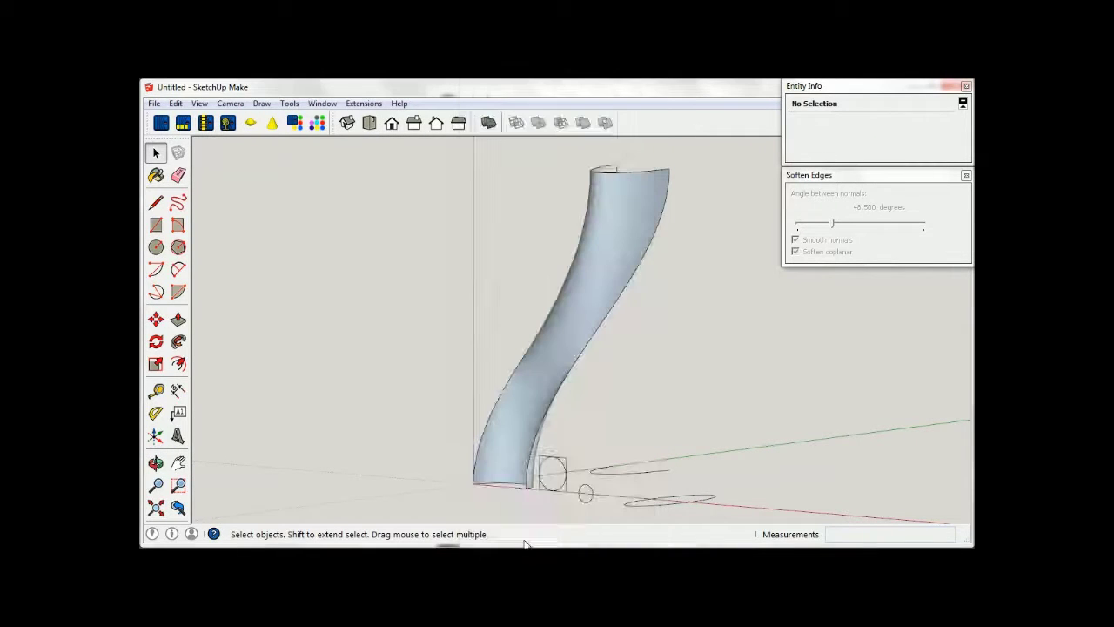
pyautogui.press('o')
pyautogui.moveTo(635, 386)
pyautogui.mouseDown()
pyautogui.moveTo(408, 373)
pyautogui.moveTo(700, 457)
pyautogui.moveTo(519, 498)
pyautogui.moveTo(630, 394)
pyautogui.moveTo(501, 360)
pyautogui.moveTo(485, 389)
pyautogui.mouseUp()
pyautogui.press('space')
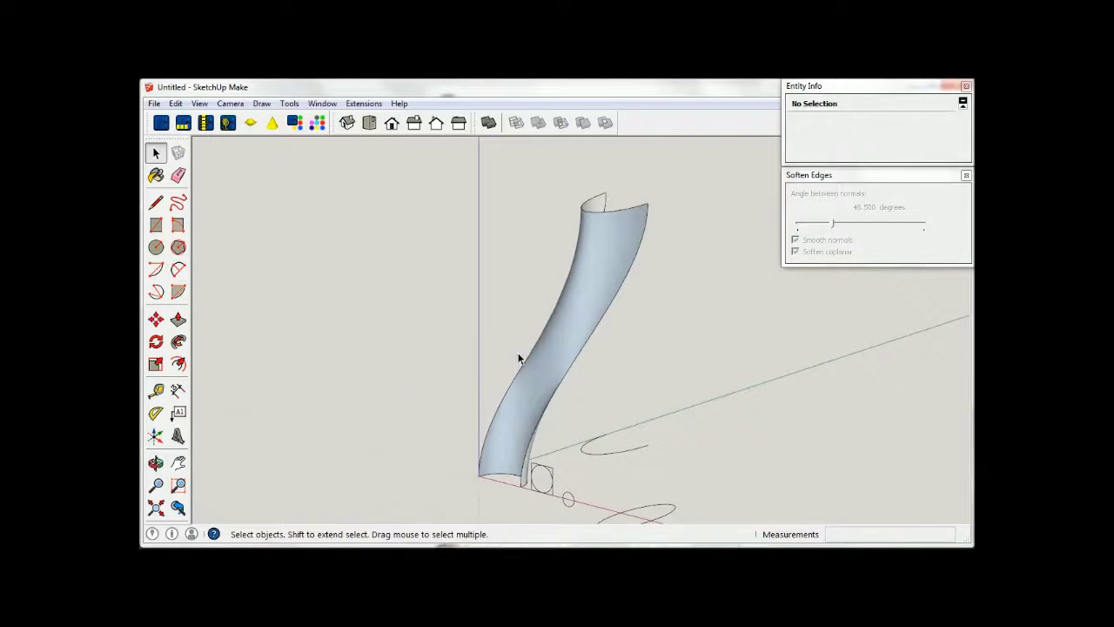
pyautogui.click(536, 353)
# - Delete the twisted surface, then generate and delete an Arc1-morphed Spirix sweep
pyautogui.press('Delete')
pyautogui.click(364, 103)
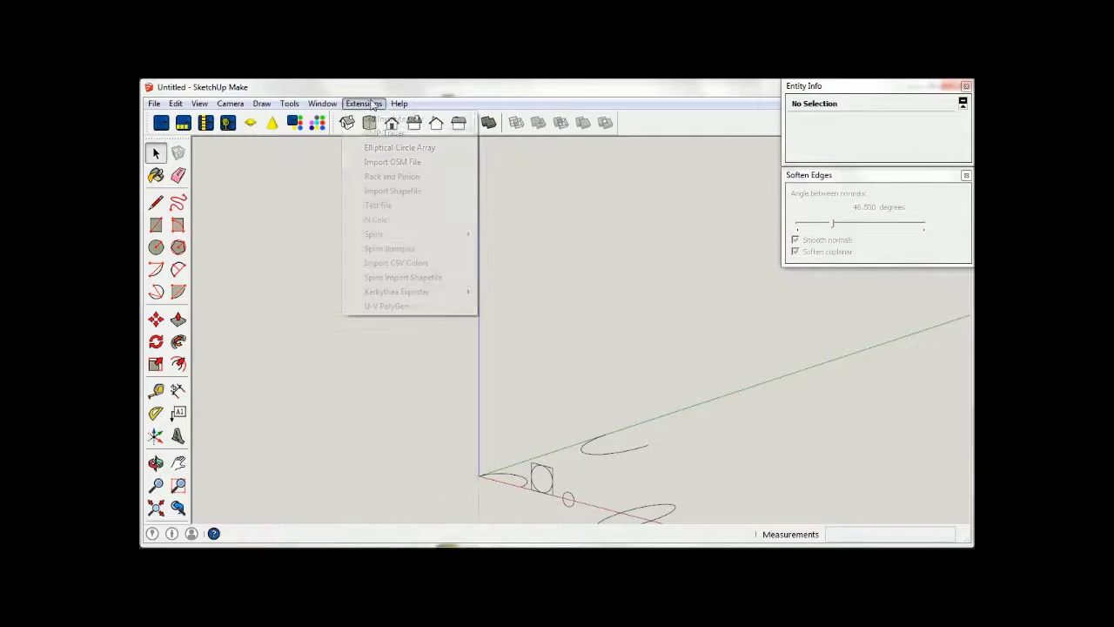
pyautogui.click(513, 234)
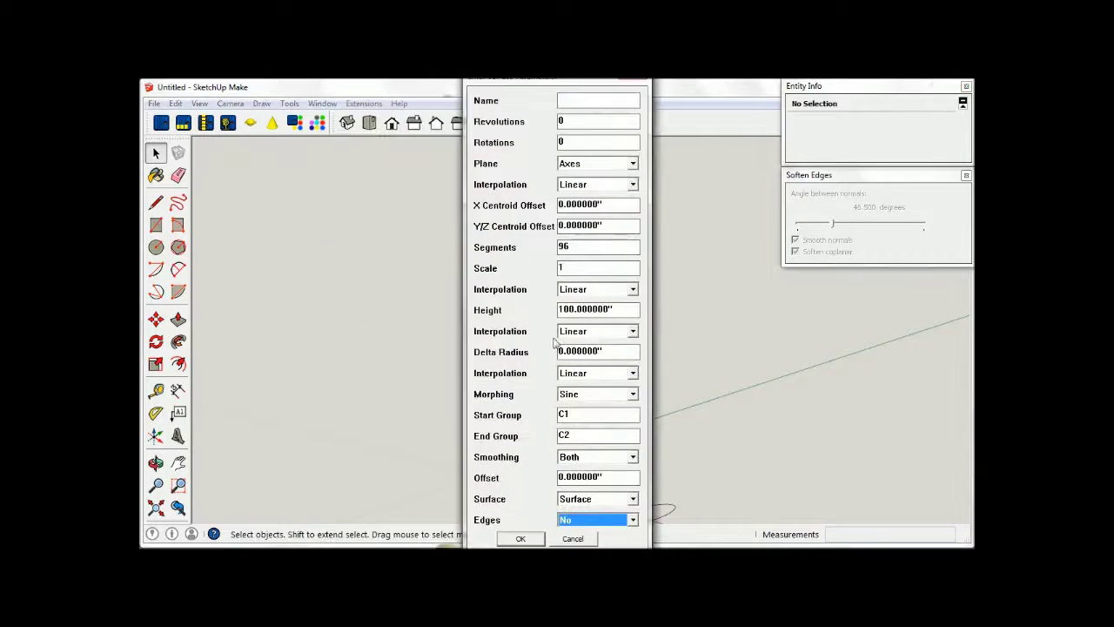
pyautogui.click(633, 394)
pyautogui.click(607, 434)
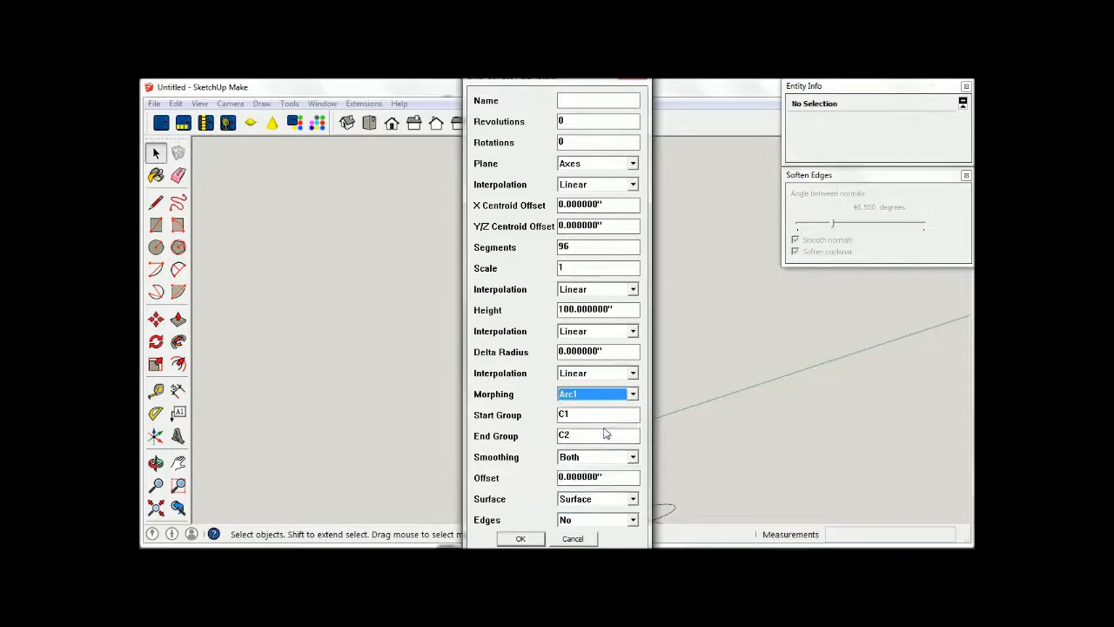
pyautogui.click(522, 538)
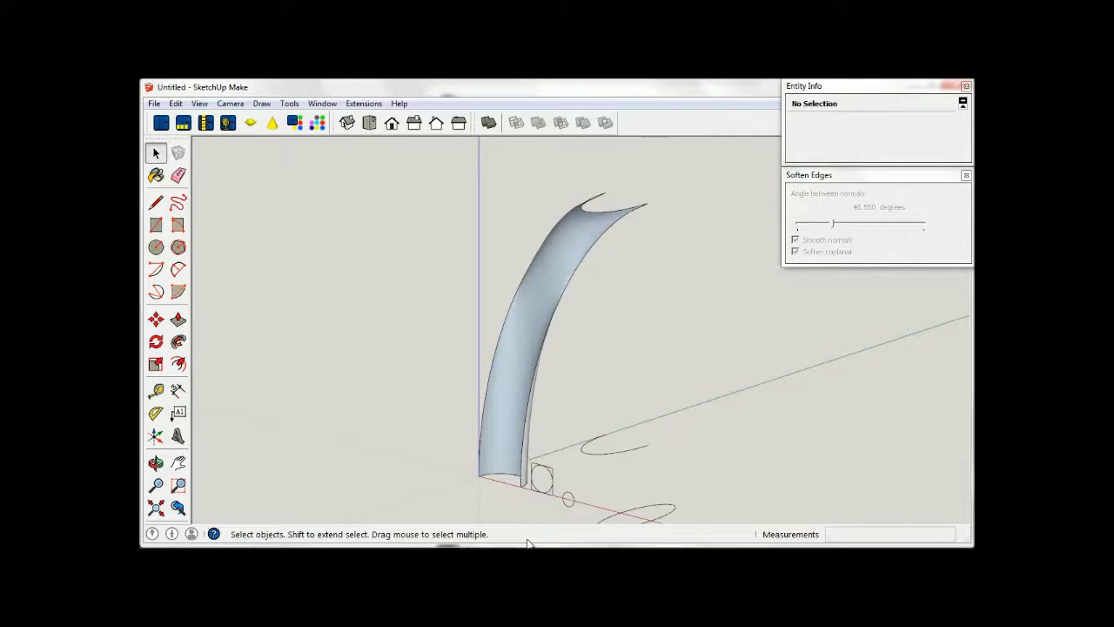
pyautogui.click(513, 361)
pyautogui.press('Delete')
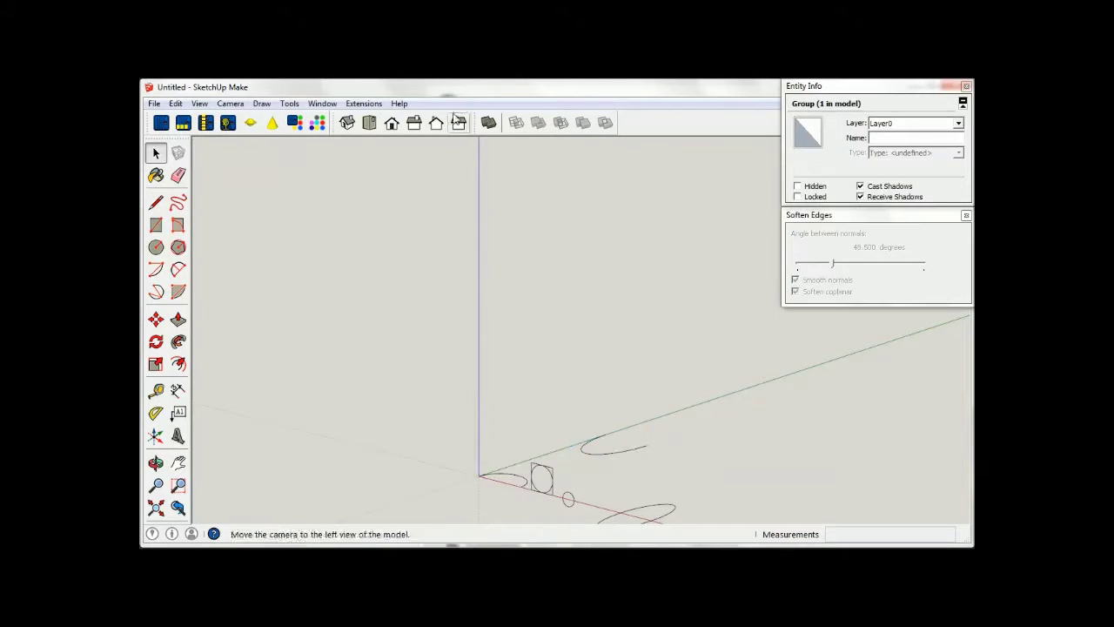
# - Generate a Spirix sweep with Arc2 morphing, then delete it
pyautogui.click(364, 103)
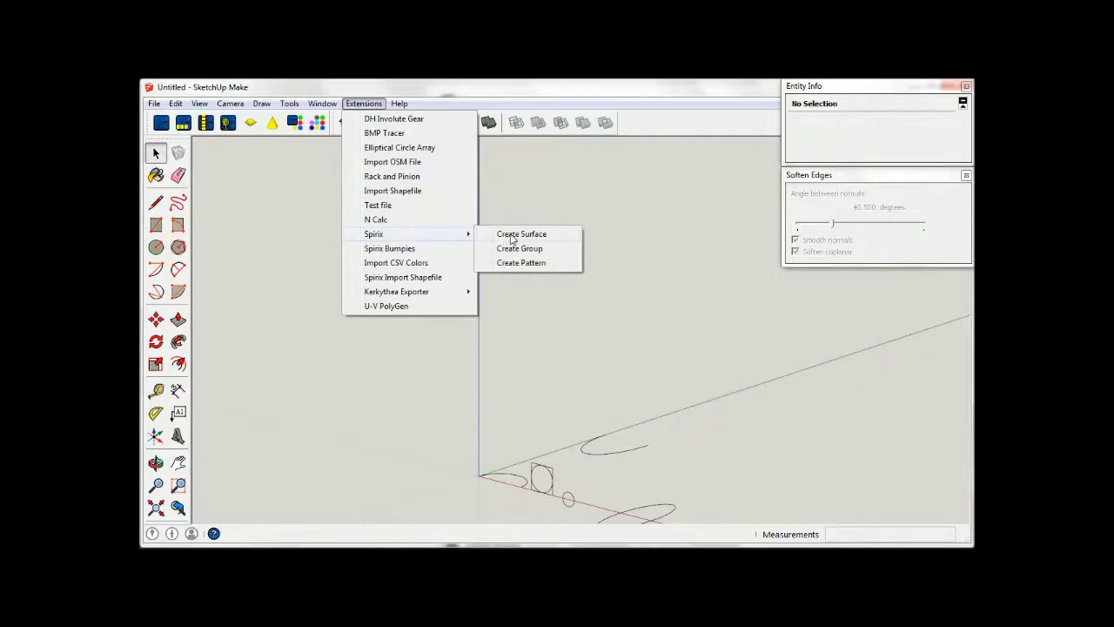
pyautogui.moveTo(374, 234)
pyautogui.click(513, 235)
pyautogui.click(633, 393)
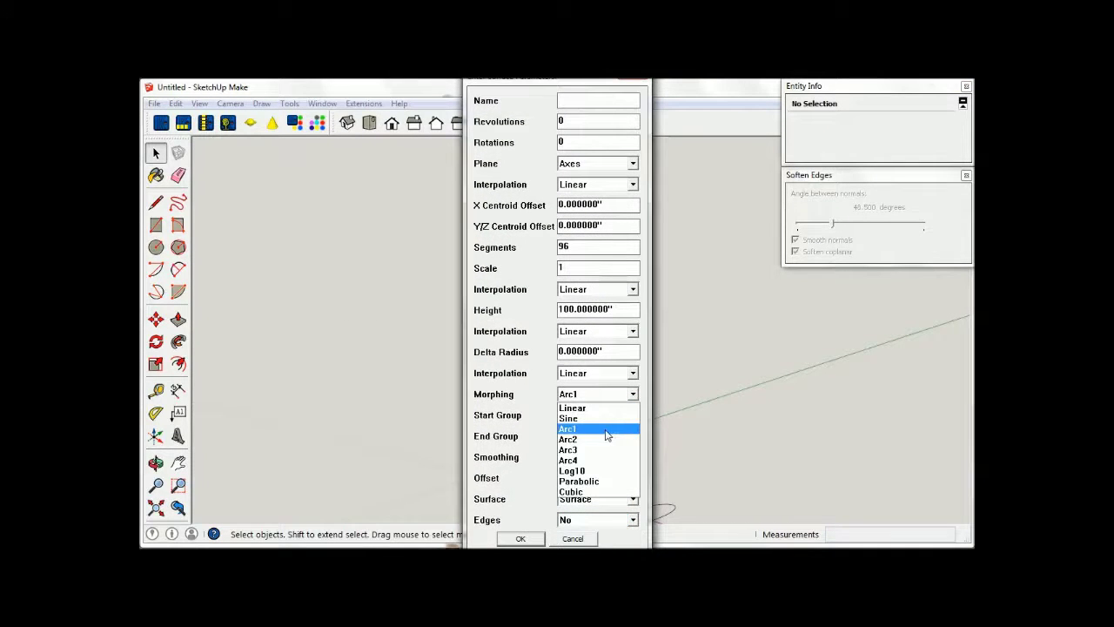
pyautogui.click(600, 440)
pyautogui.click(526, 539)
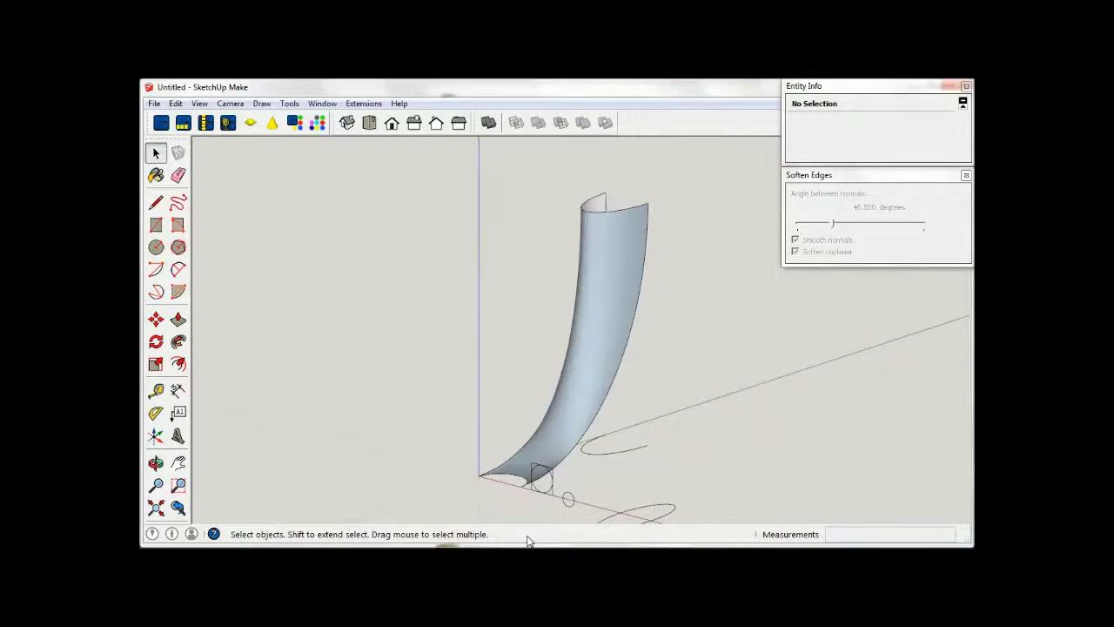
pyautogui.click(622, 275)
pyautogui.press('Delete')
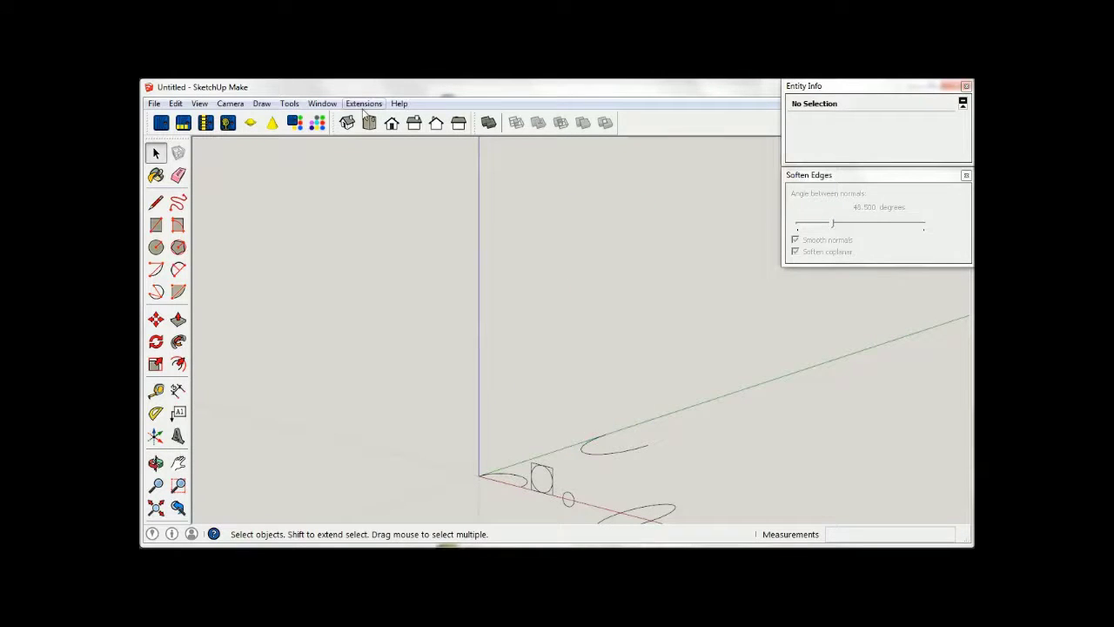
# - Generate a Spirix sweep with Arc3 morphing, then delete it
pyautogui.click(364, 102)
pyautogui.click(522, 233)
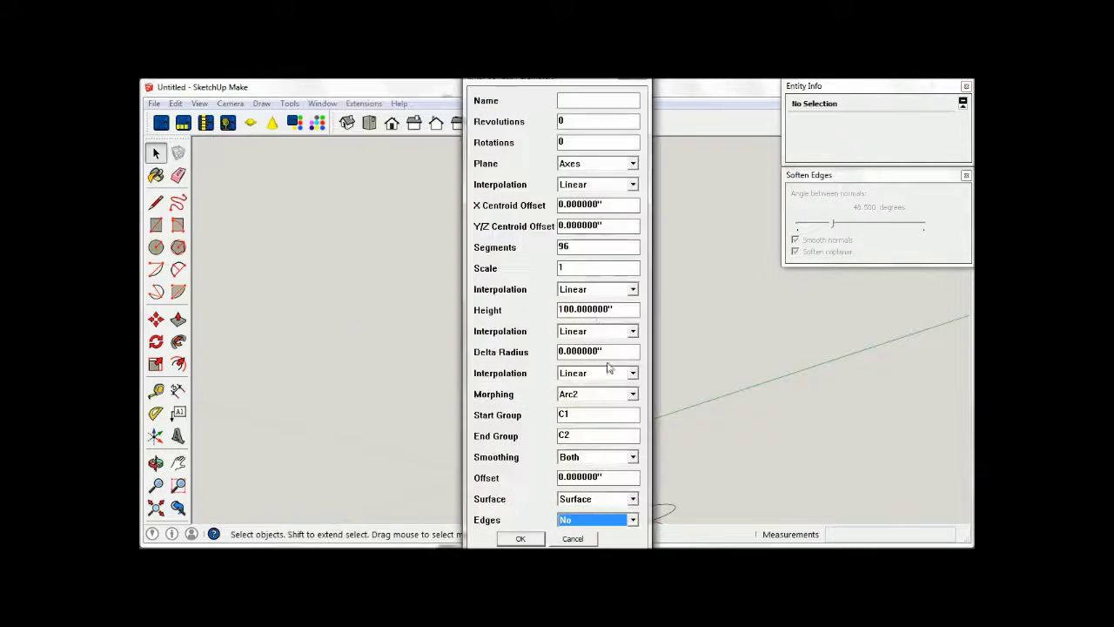
pyautogui.click(637, 396)
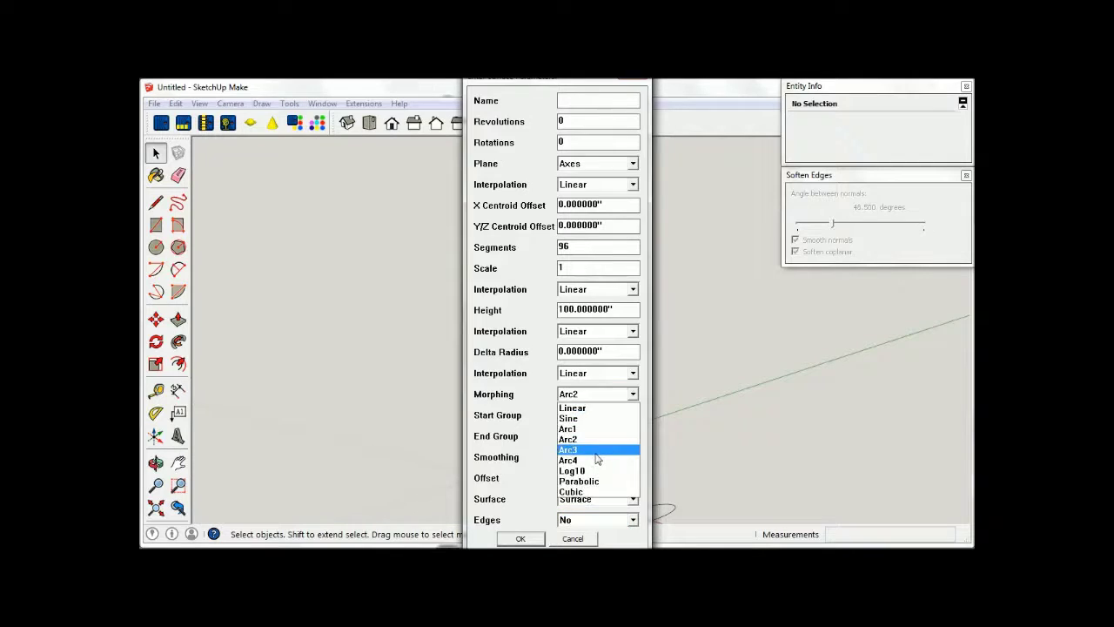
pyautogui.click(590, 454)
pyautogui.click(523, 539)
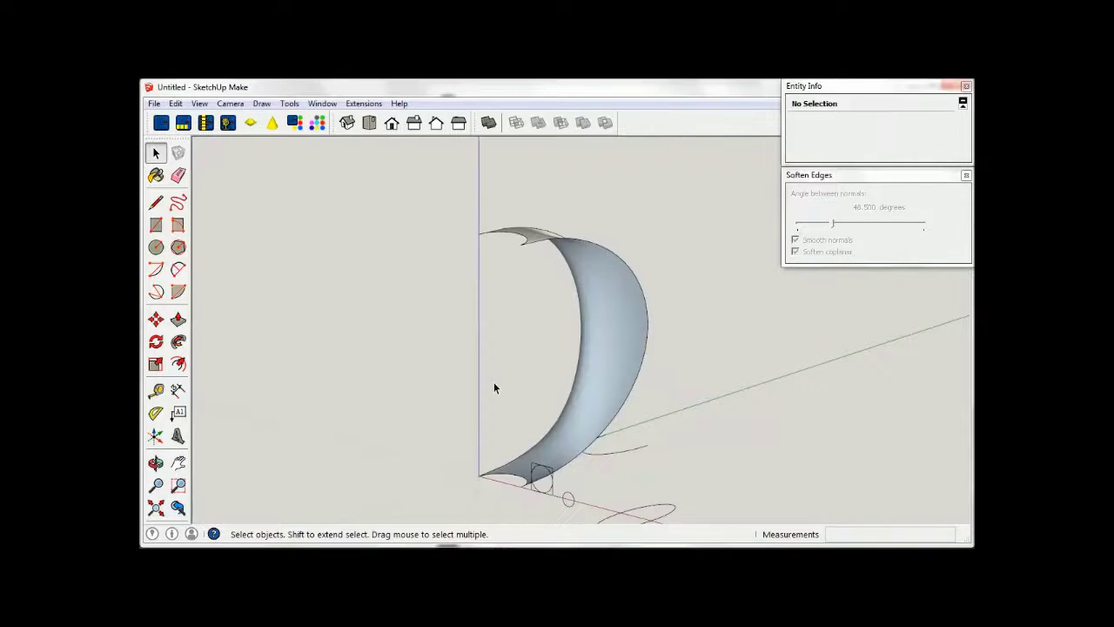
pyautogui.click(600, 365)
pyautogui.press('Delete')
# - Generate a Spirix sweep with Arc4 morphing, then delete it
pyautogui.click(370, 107)
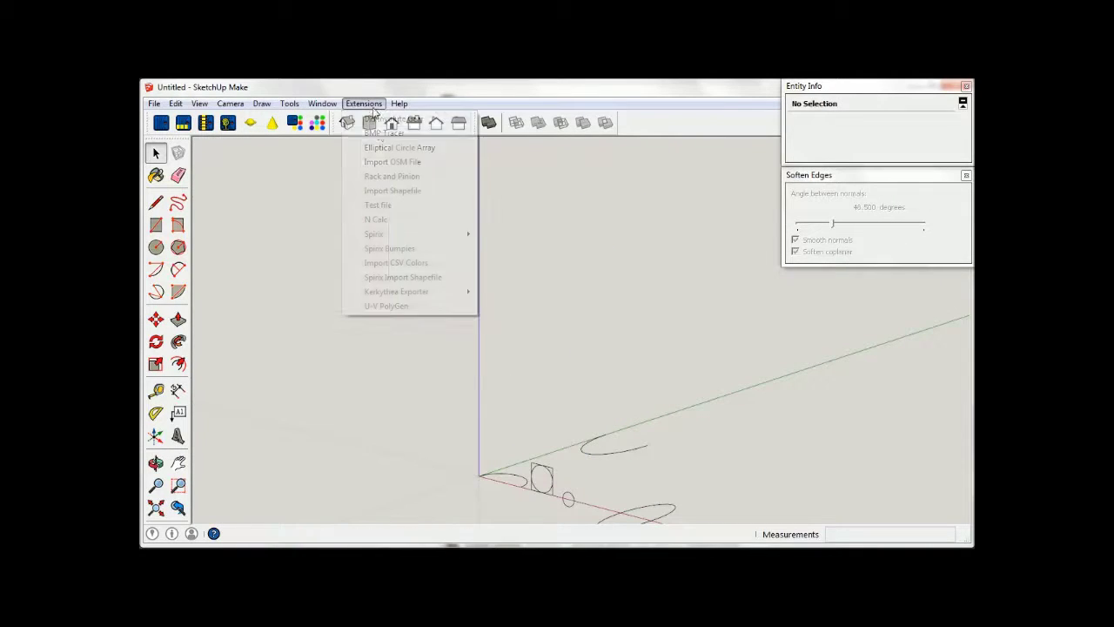
pyautogui.moveTo(375, 234)
pyautogui.click(528, 233)
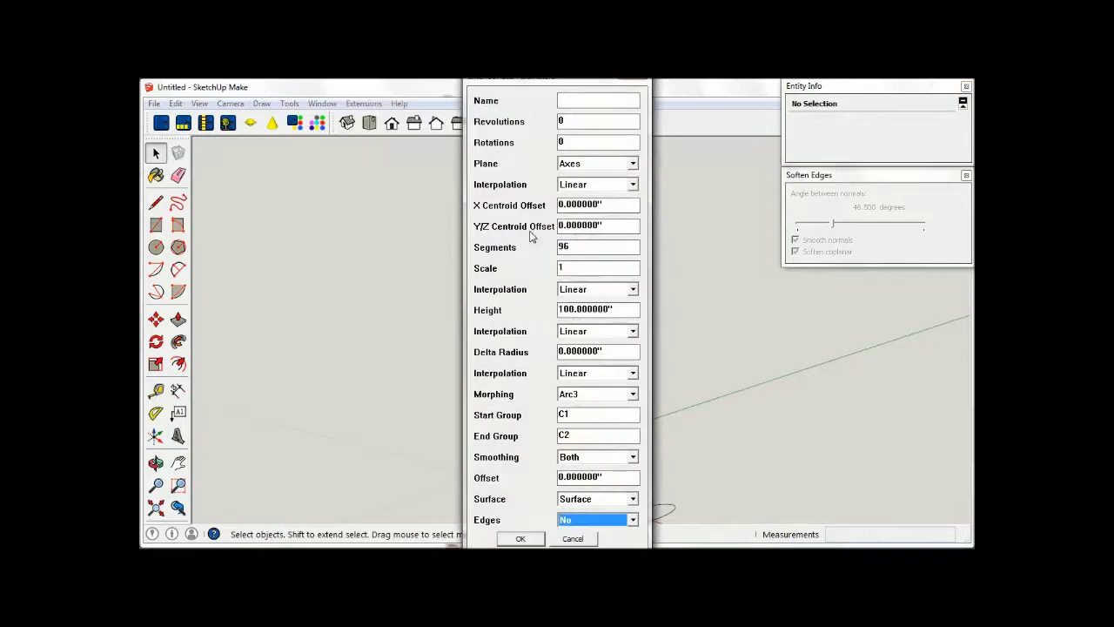
pyautogui.click(632, 393)
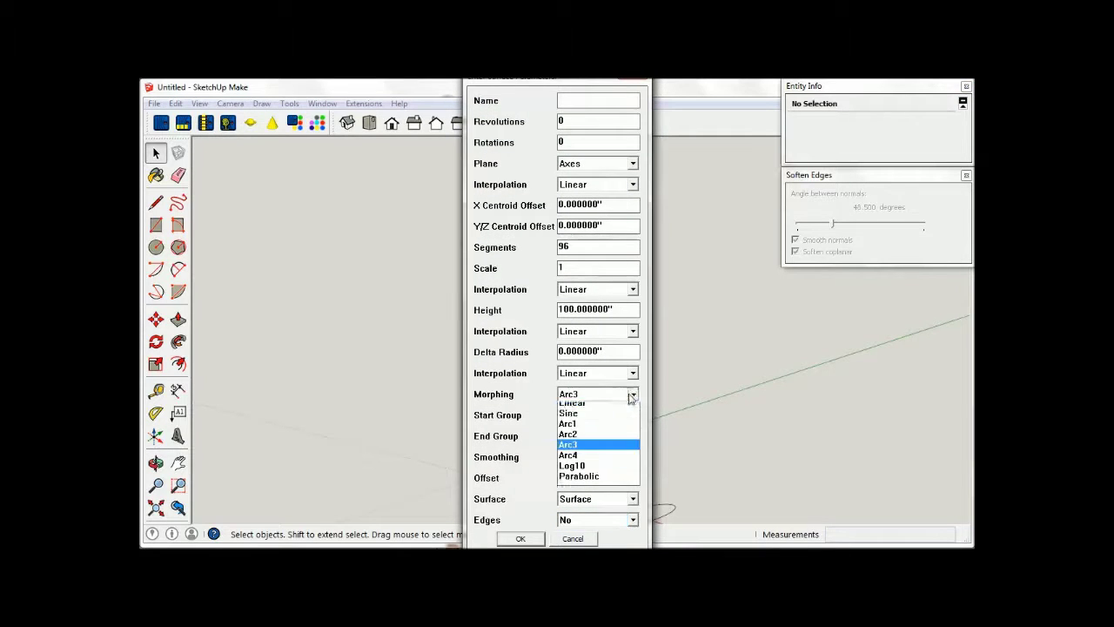
pyautogui.click(590, 460)
pyautogui.click(522, 538)
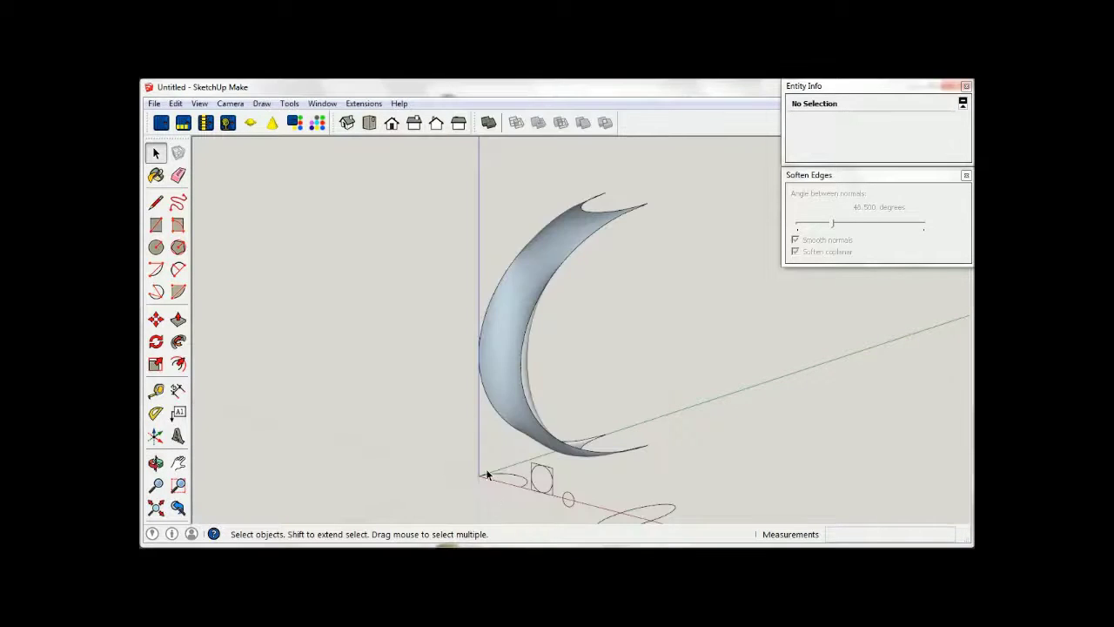
pyautogui.click(488, 363)
pyautogui.press('Delete')
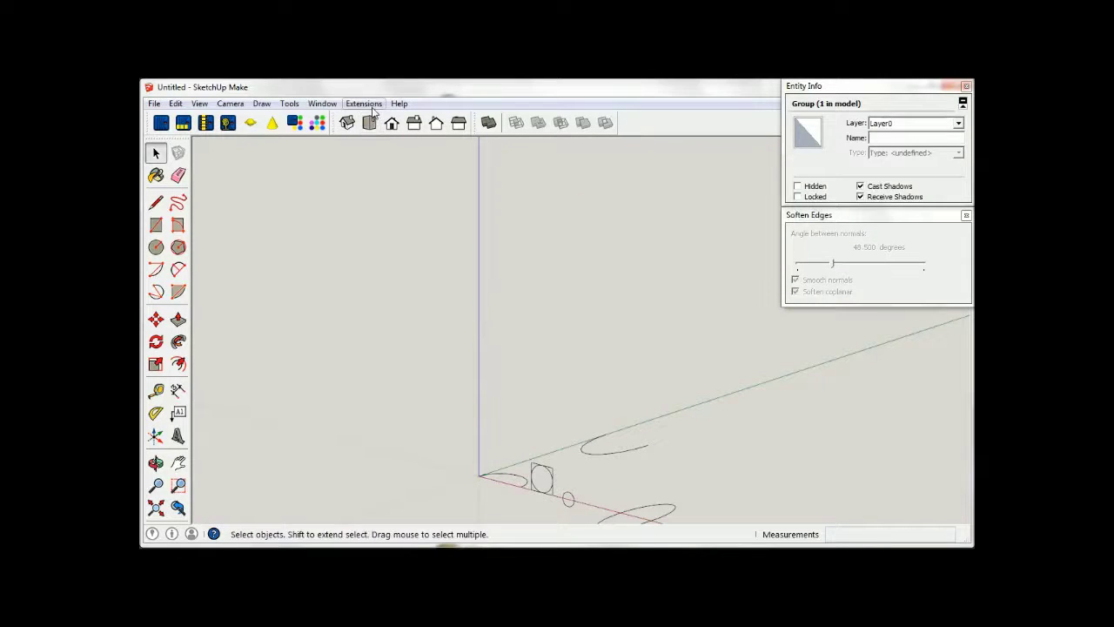
# - Generate a Log10-morphed Spirix sweep from C1 to C2, then delete it
pyautogui.click(366, 104)
pyautogui.click(520, 241)
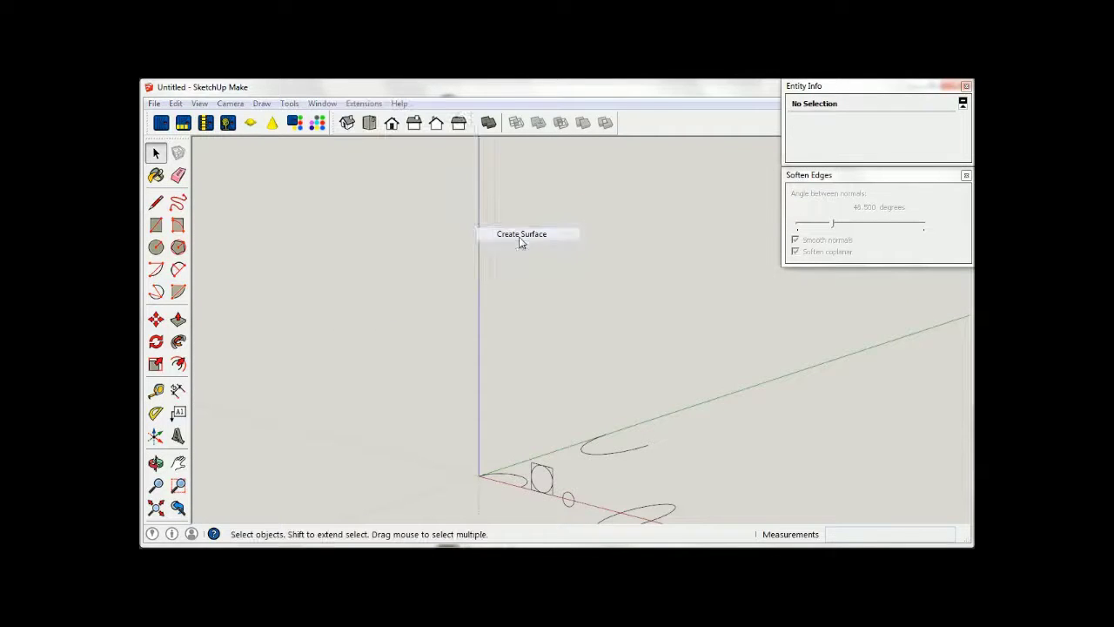
pyautogui.click(633, 394)
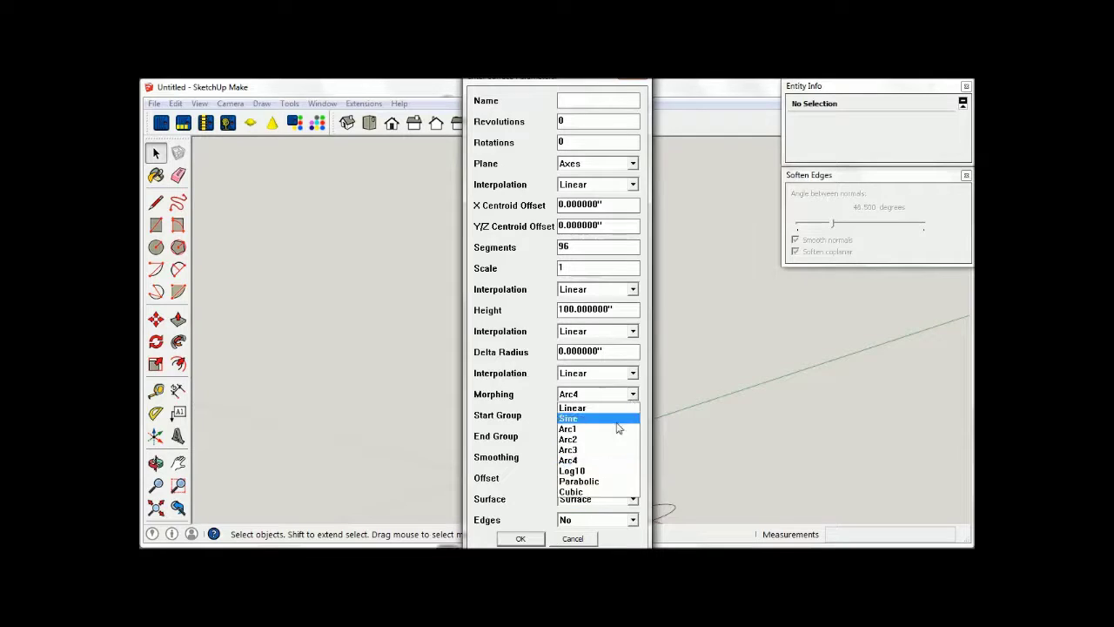
pyautogui.click(597, 471)
pyautogui.click(536, 539)
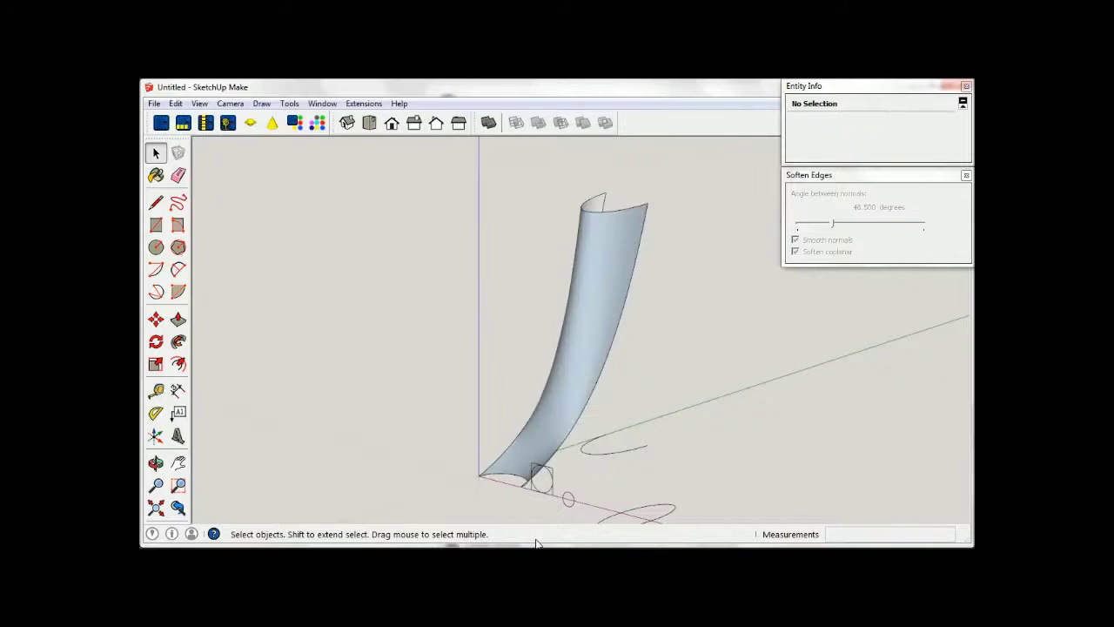
pyautogui.click(575, 367)
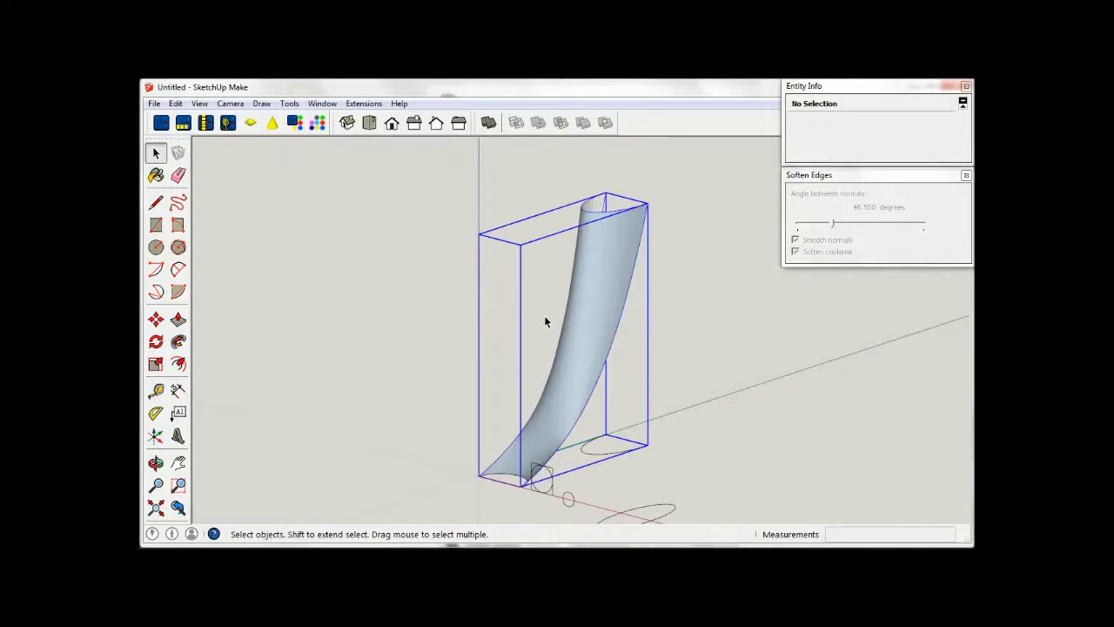
pyautogui.press('Delete')
# - Generate a Parabolic-morphed Spirix sweep, then select and delete it
pyautogui.click(364, 103)
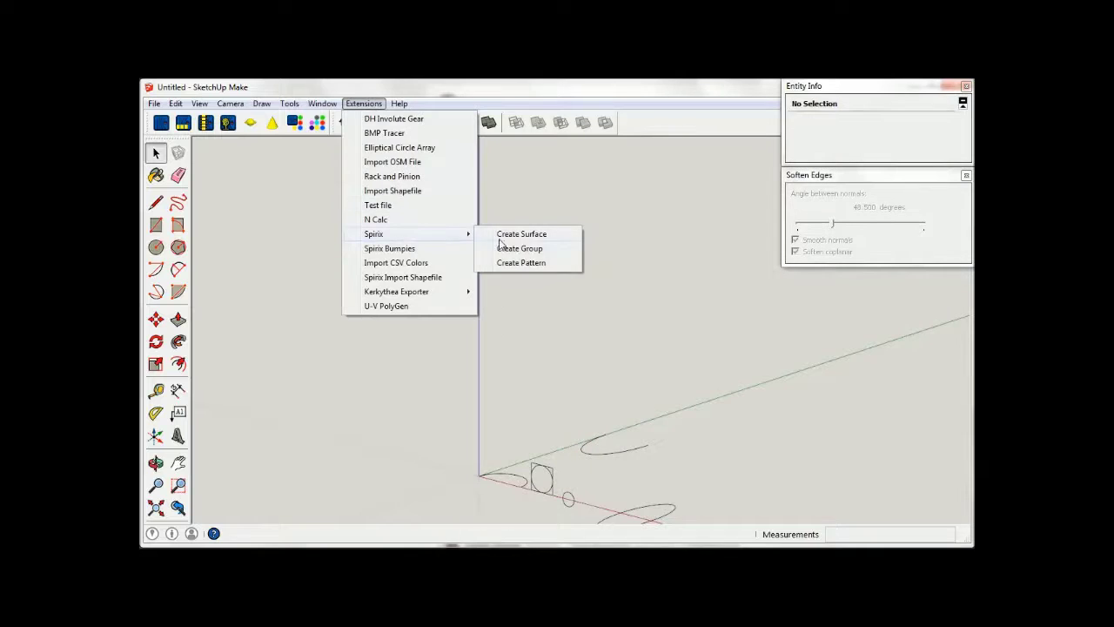
pyautogui.click(512, 235)
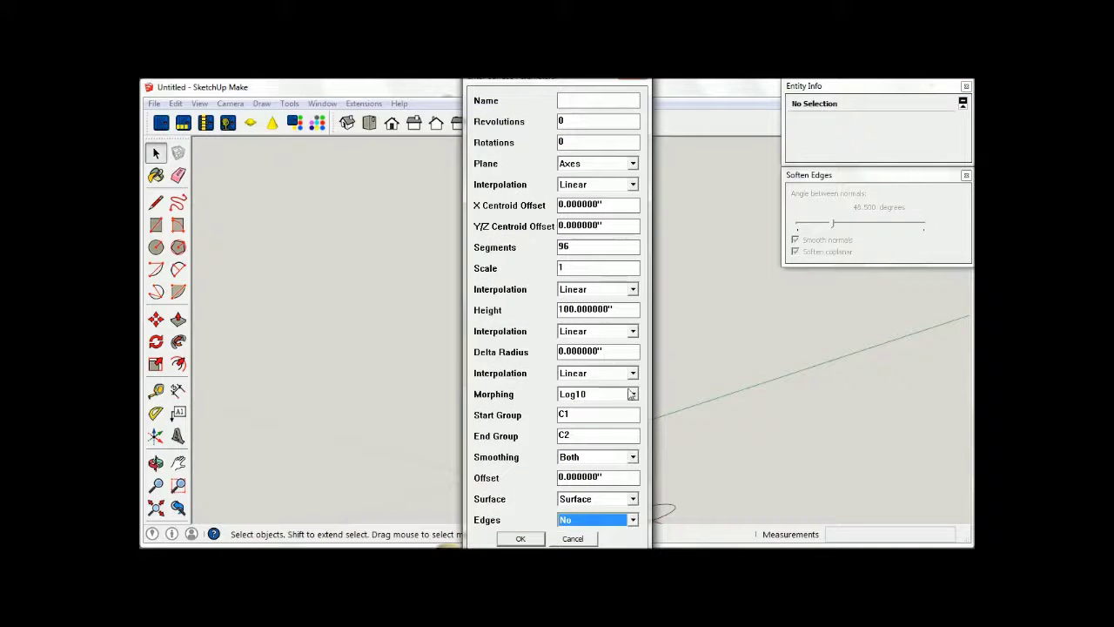
pyautogui.click(633, 394)
pyautogui.click(620, 480)
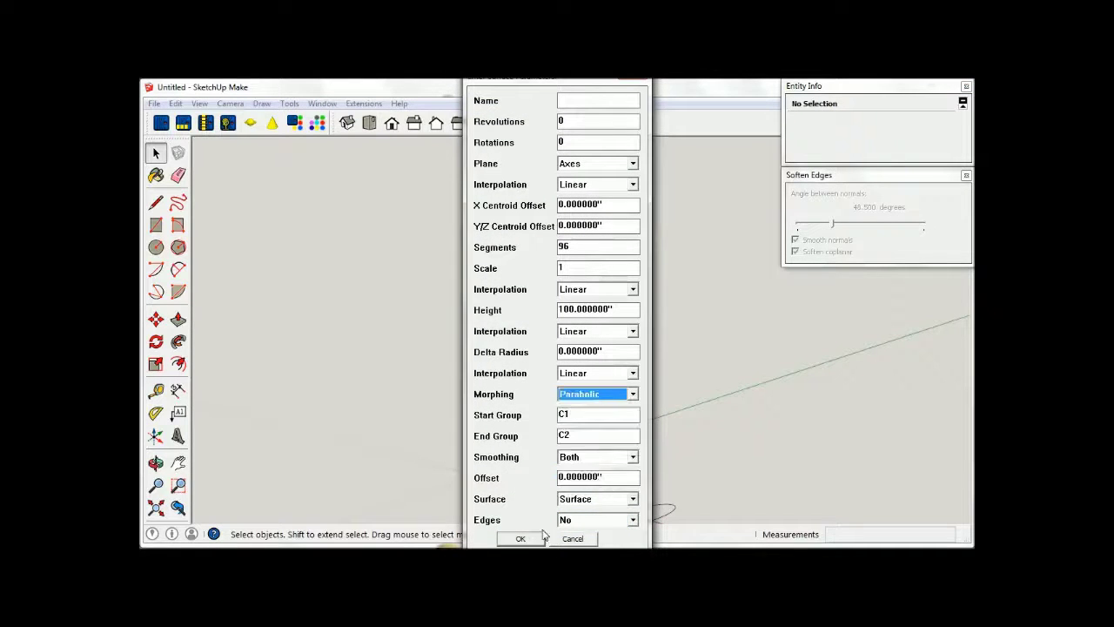
pyautogui.click(521, 539)
pyautogui.click(562, 293)
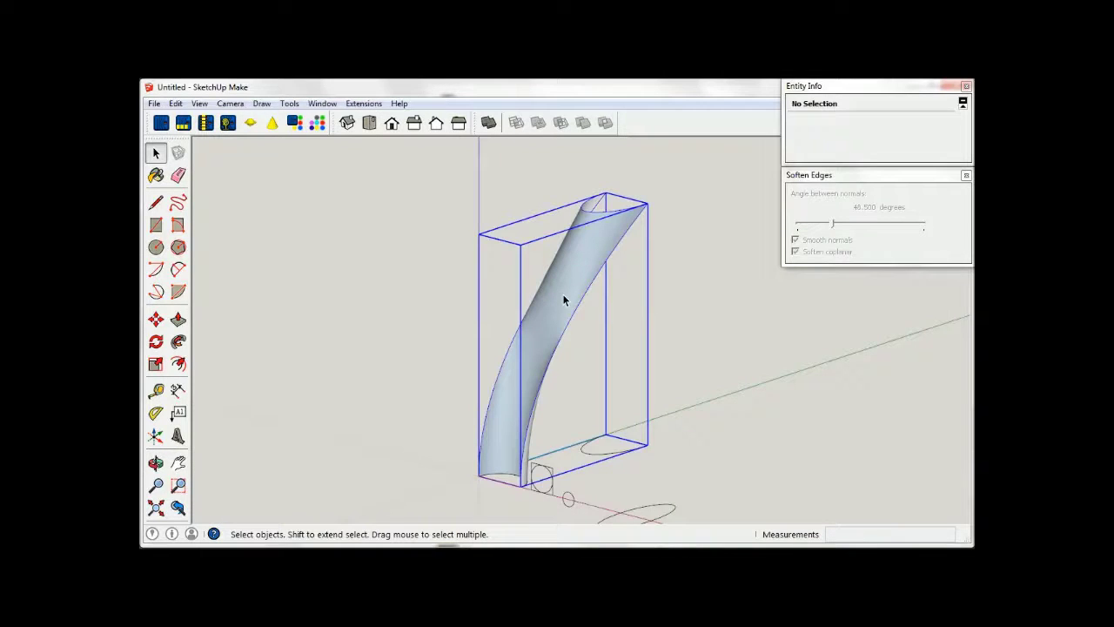
pyautogui.press('Delete')
pyautogui.click(364, 104)
pyautogui.moveTo(373, 234)
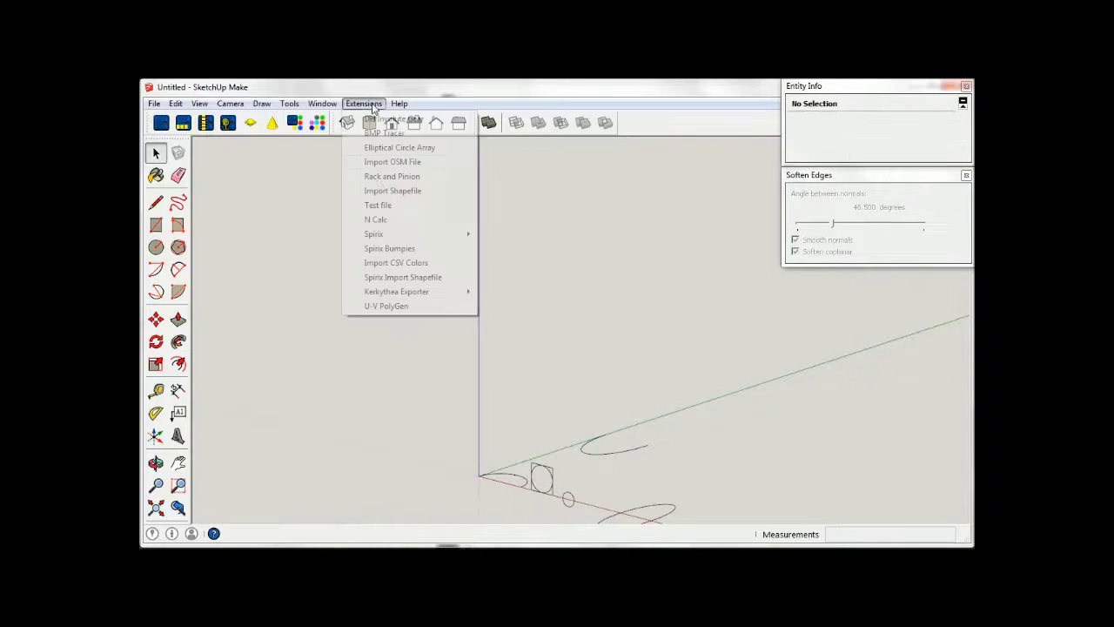
pyautogui.click(515, 237)
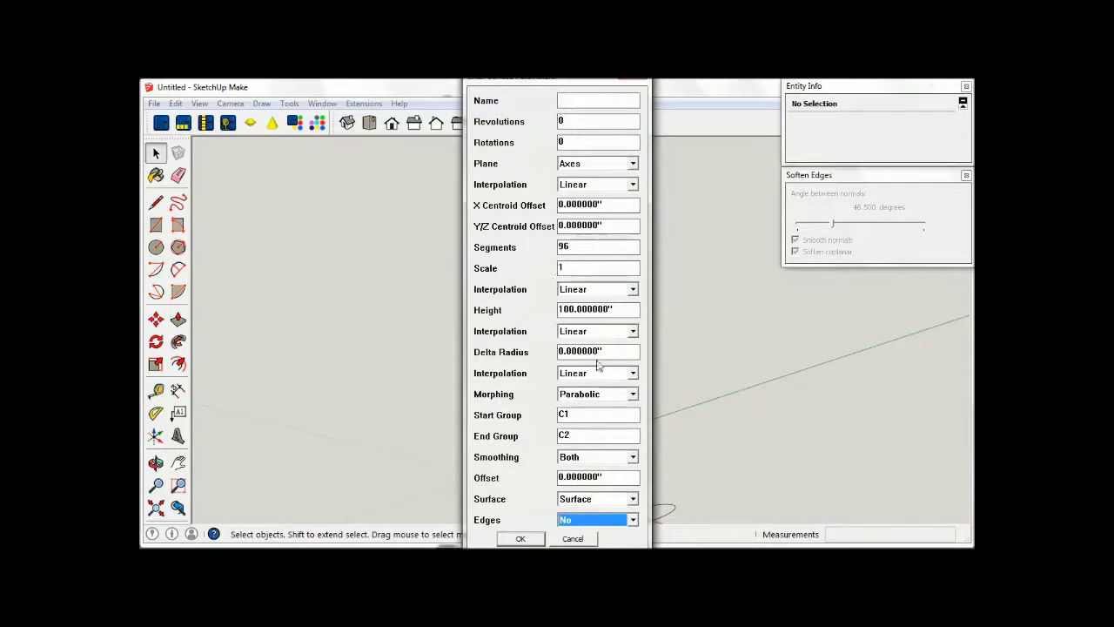
pyautogui.click(633, 394)
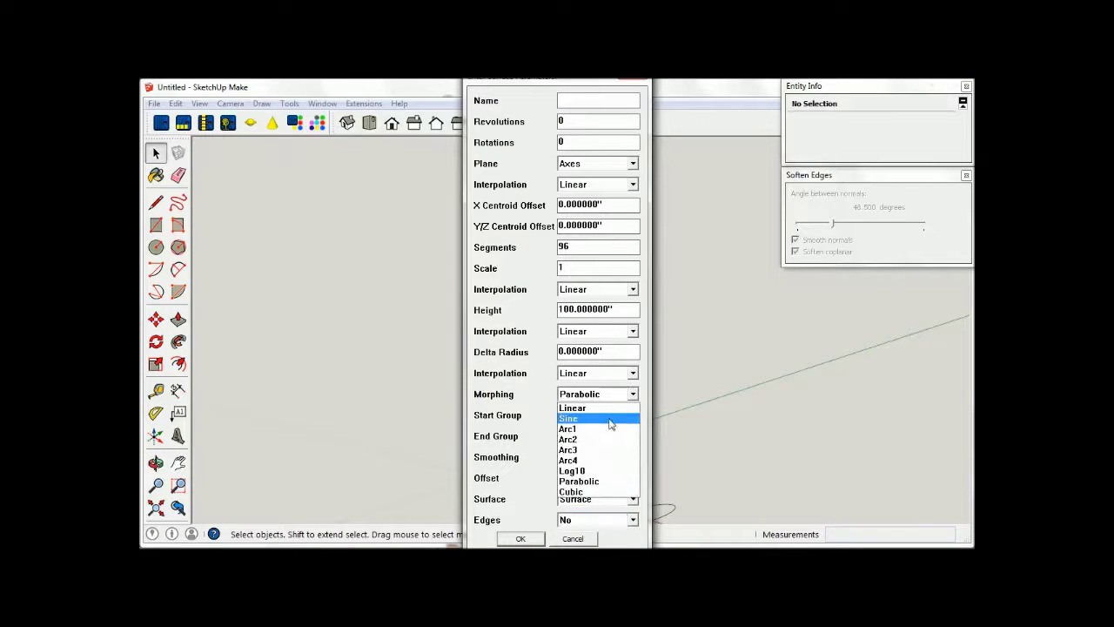
pyautogui.click(608, 421)
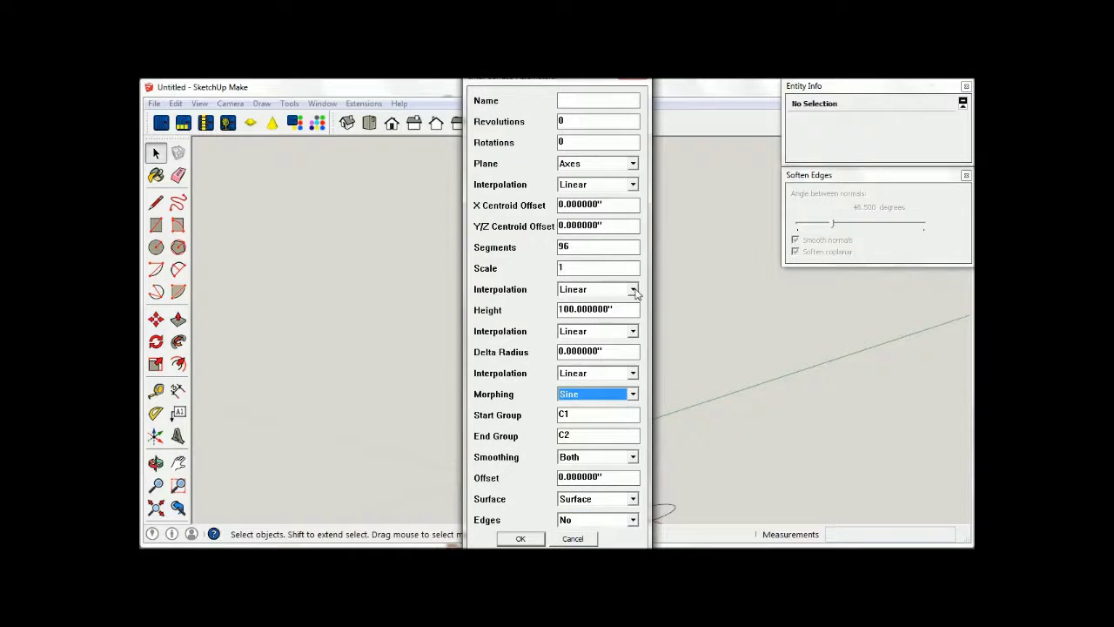
pyautogui.click(633, 331)
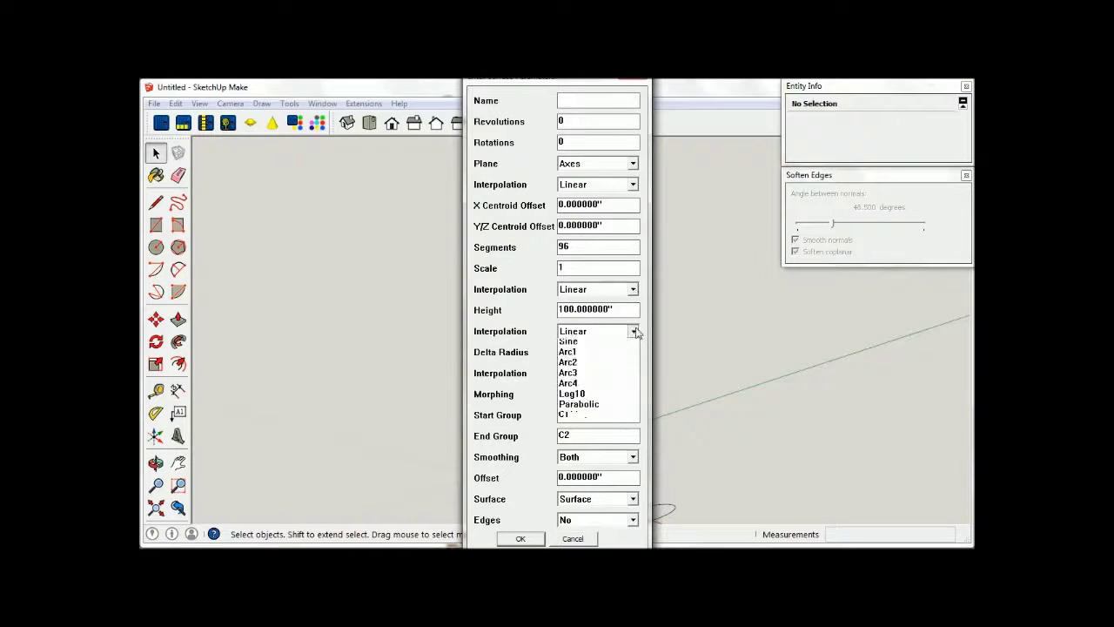
pyautogui.click(609, 416)
pyautogui.click(534, 539)
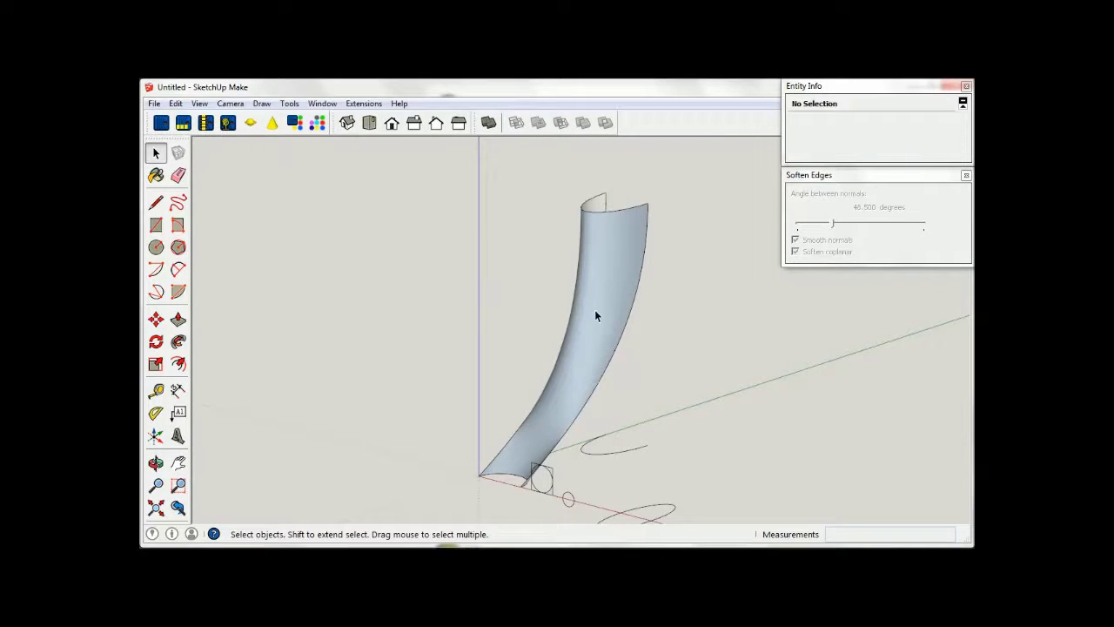
pyautogui.hotkey('ctrl', 'z')
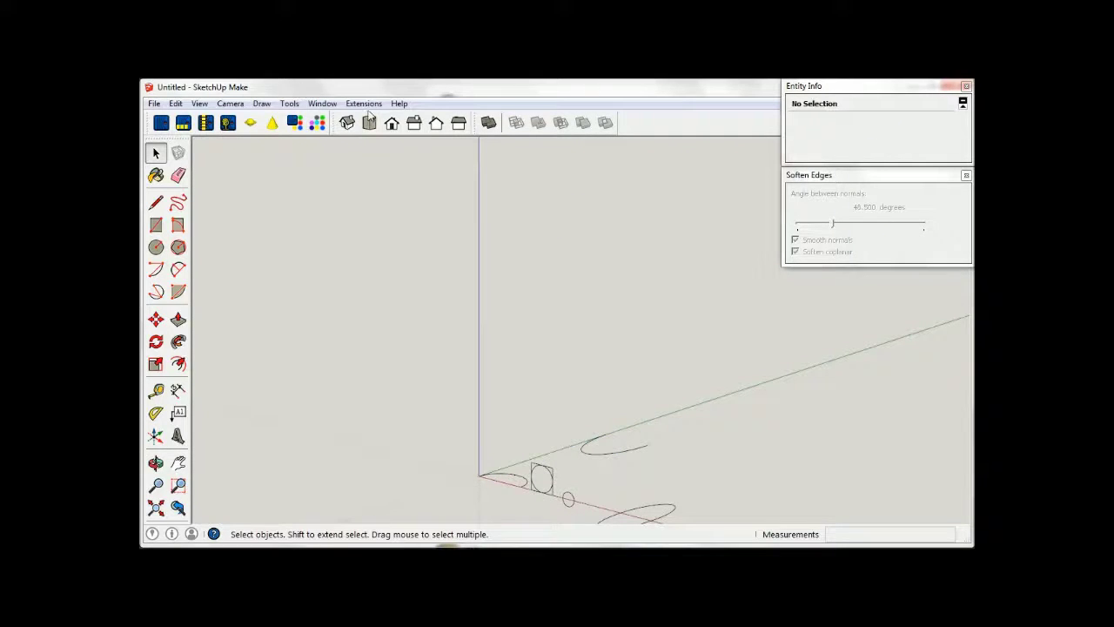
pyautogui.click(364, 103)
pyautogui.click(533, 234)
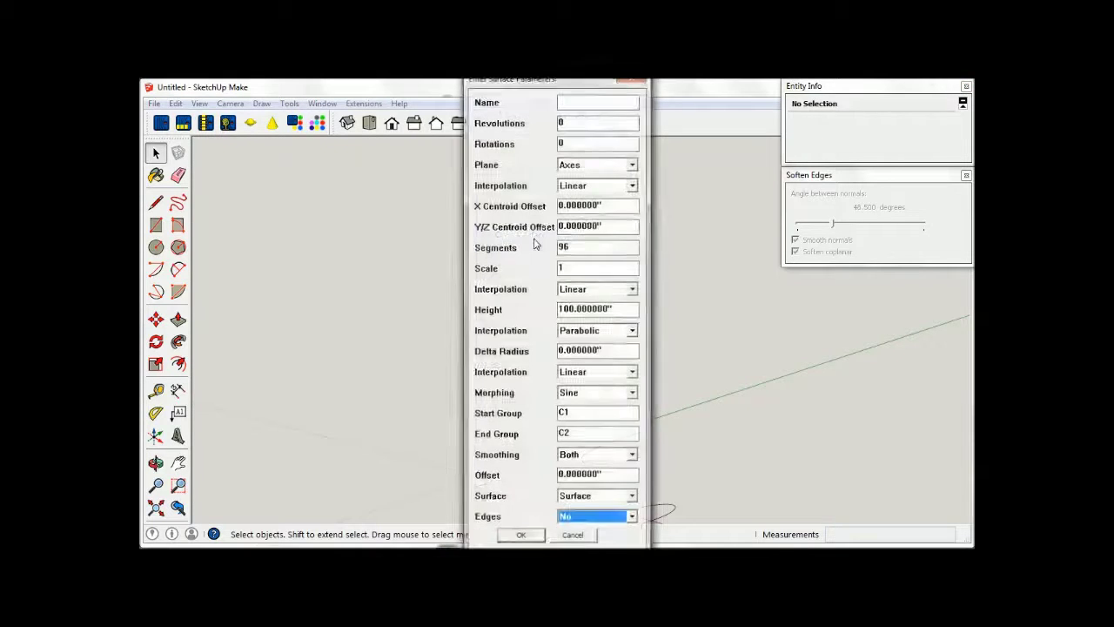
pyautogui.click(633, 331)
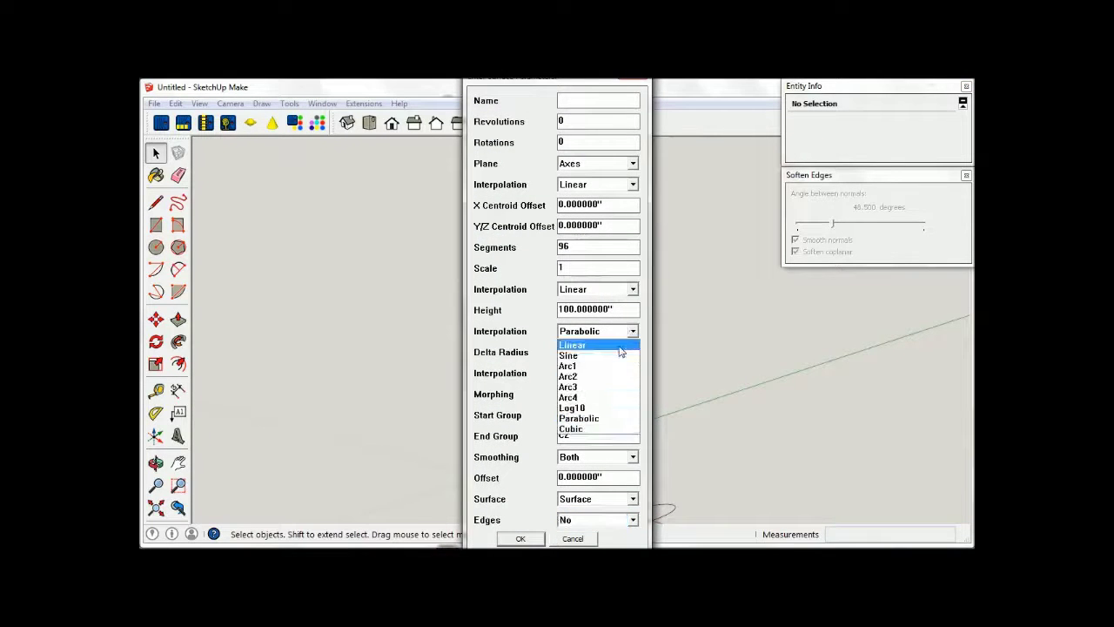
pyautogui.click(601, 342)
pyautogui.click(633, 393)
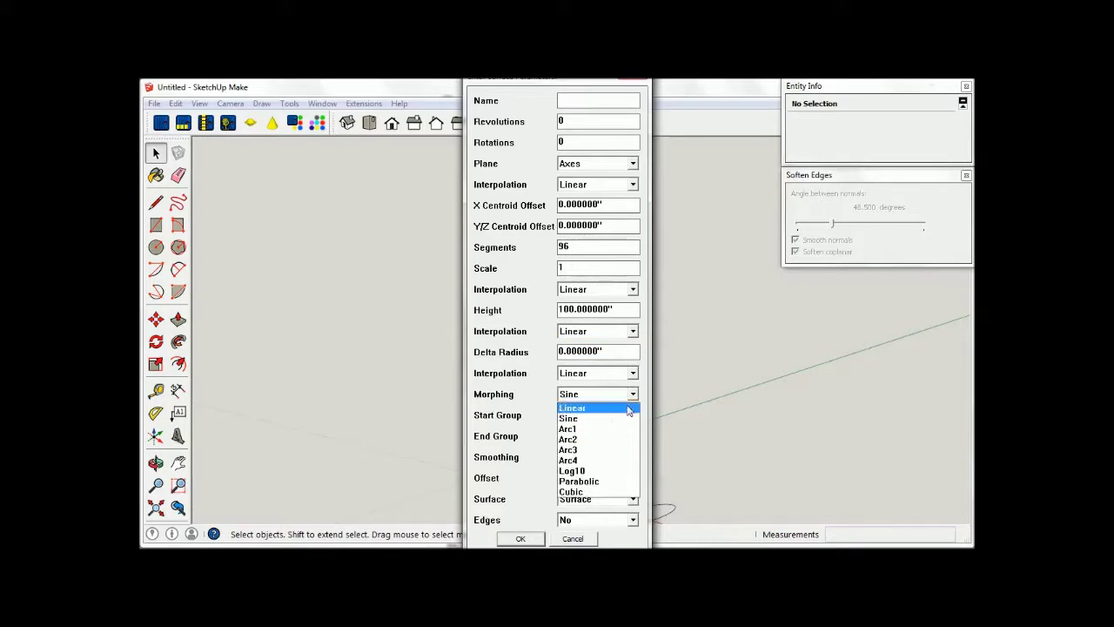
pyautogui.click(597, 495)
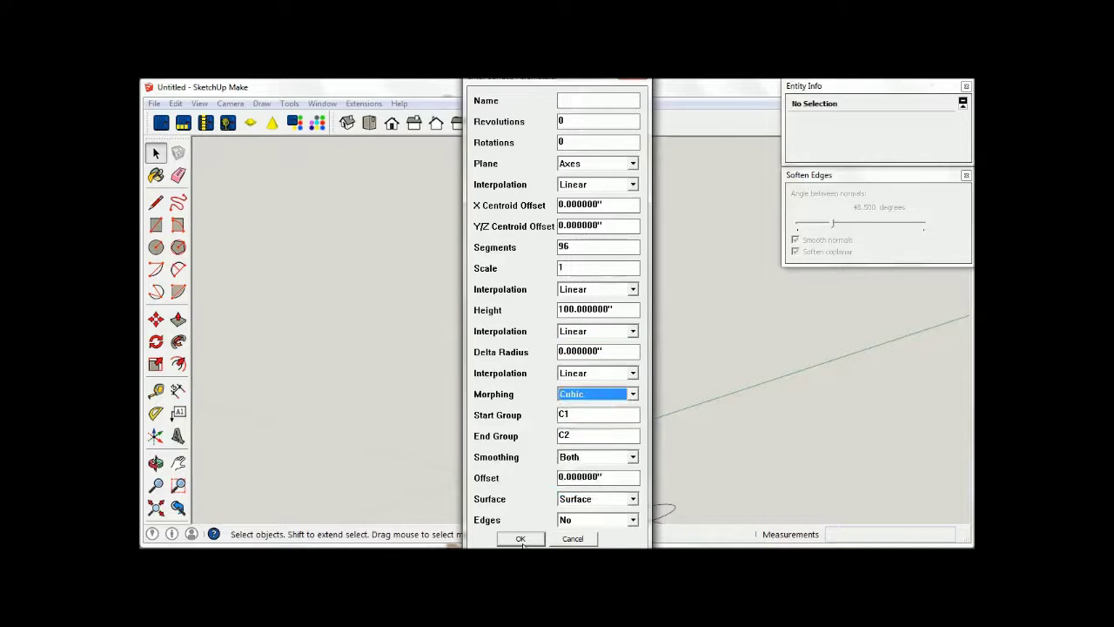
pyautogui.click(521, 538)
pyautogui.click(564, 255)
pyautogui.press('Delete')
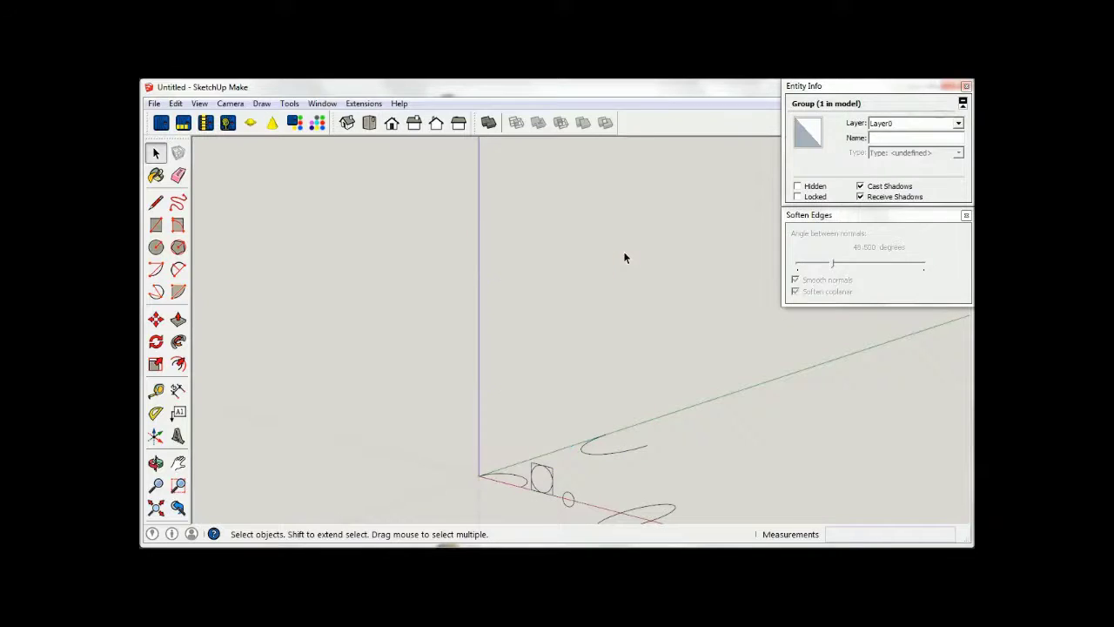
# - Scale C2 by 5.00 along the red axis and C1 by about 3.15
pyautogui.click(607, 453)
pyautogui.click(155, 364)
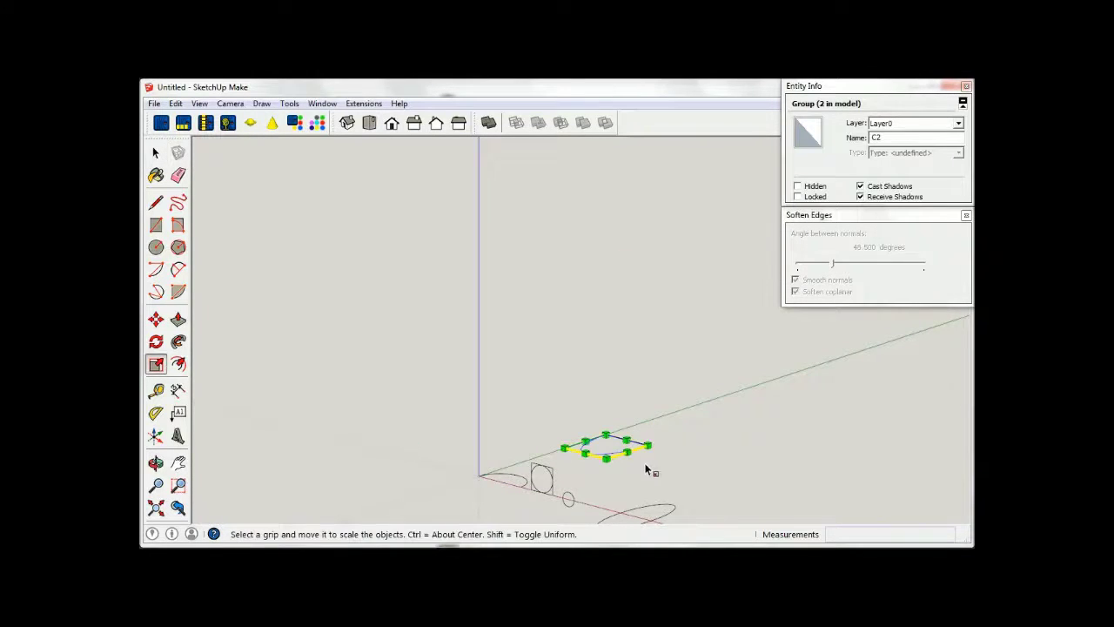
pyautogui.moveTo(628, 452); pyautogui.dragTo(712, 474)
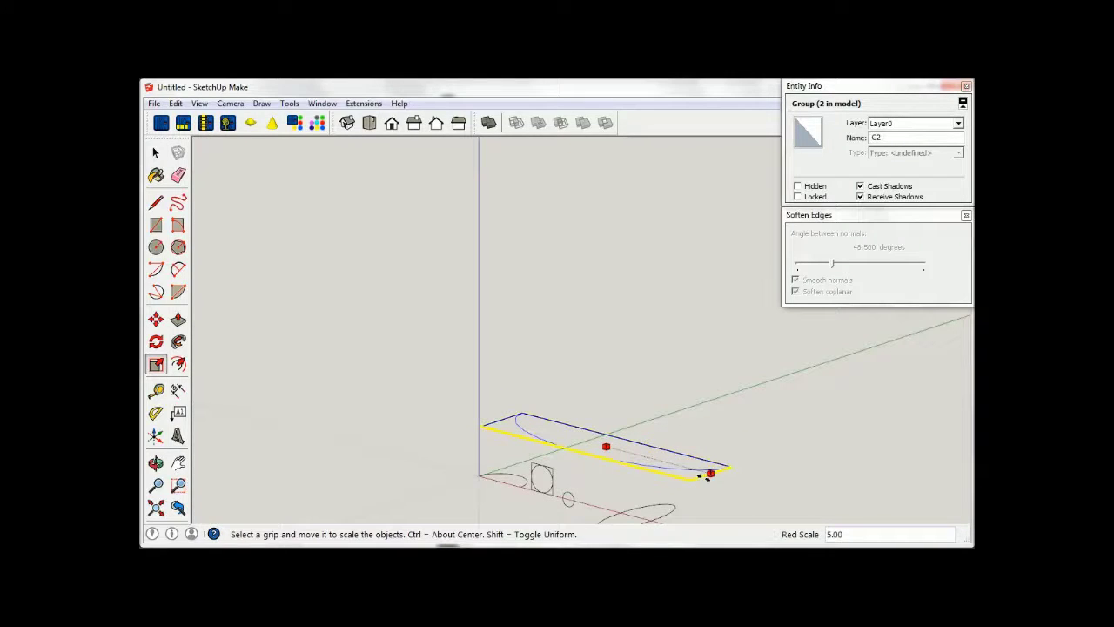
pyautogui.press('space')
pyautogui.click(505, 478)
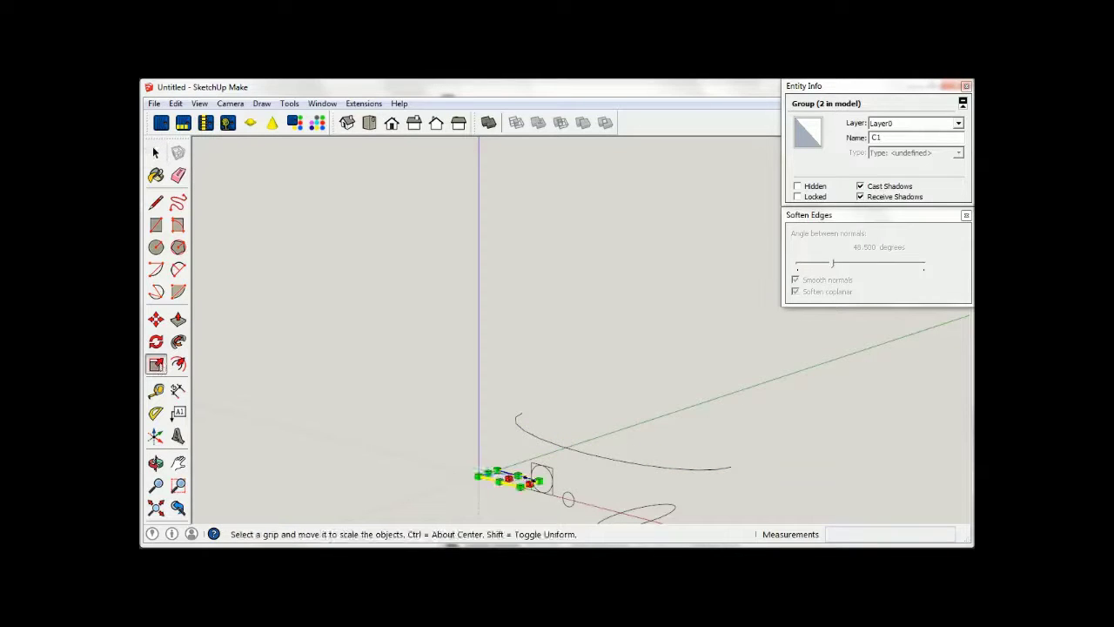
pyautogui.moveTo(528, 484); pyautogui.dragTo(573, 496)
pyautogui.click(155, 152)
pyautogui.click(364, 103)
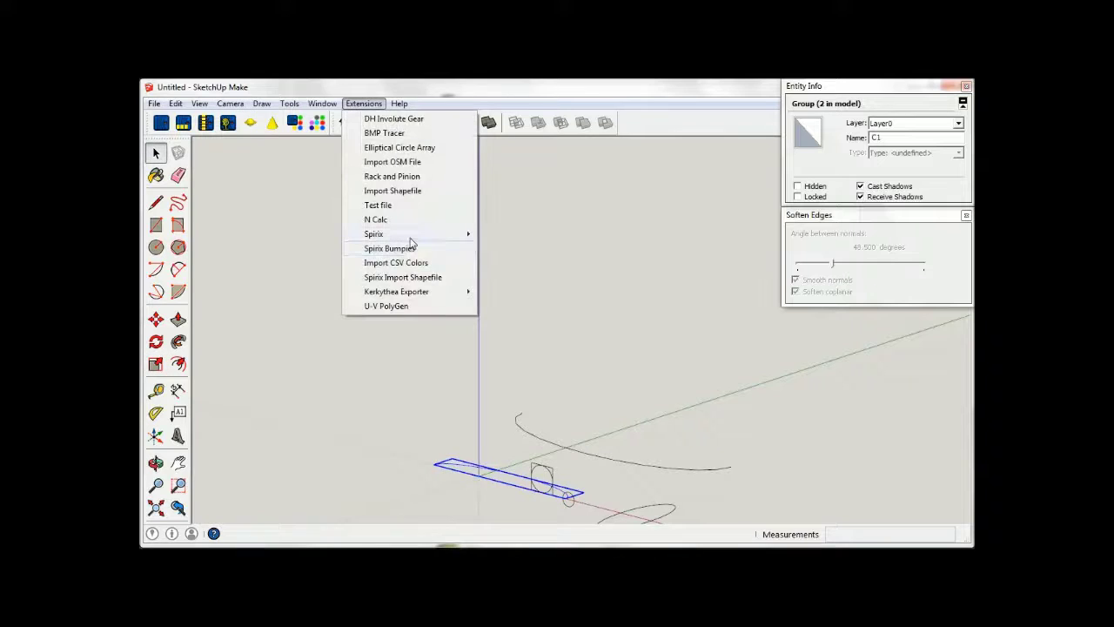
# - Generate a Sine-morphed sweep between the stretched C1 and C2, inspect it, then remove it
pyautogui.click(498, 234)
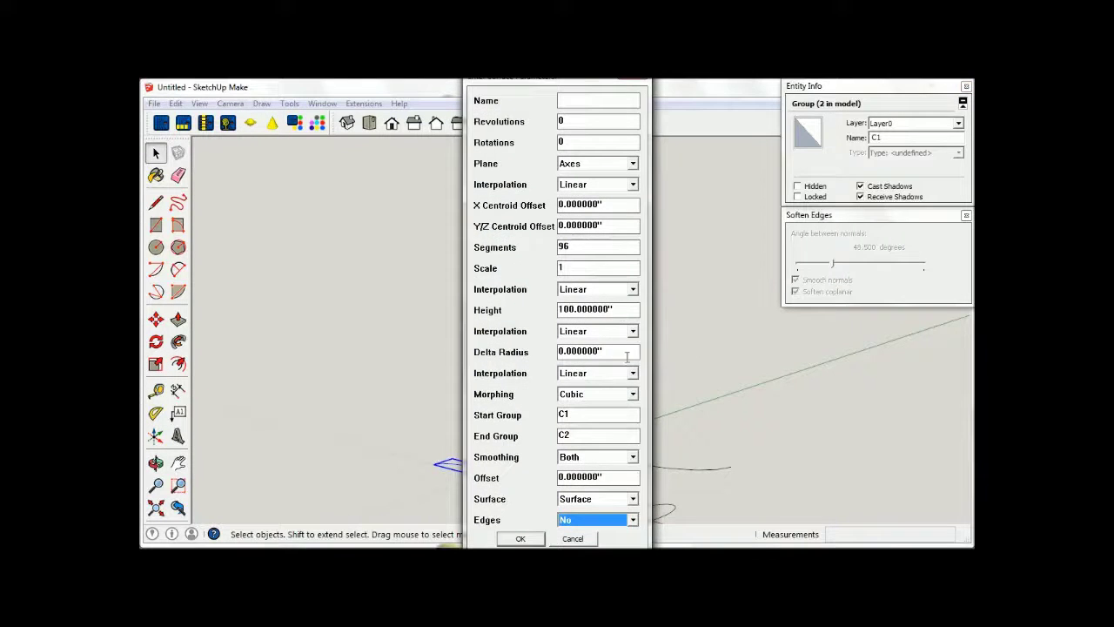
pyautogui.click(632, 394)
pyautogui.click(605, 427)
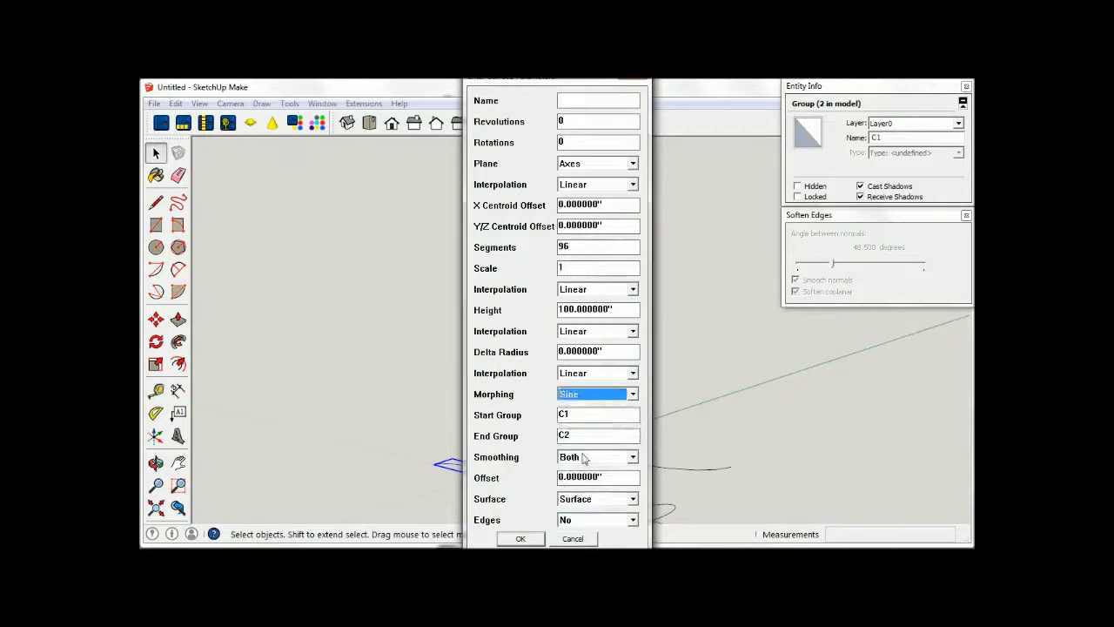
pyautogui.click(533, 539)
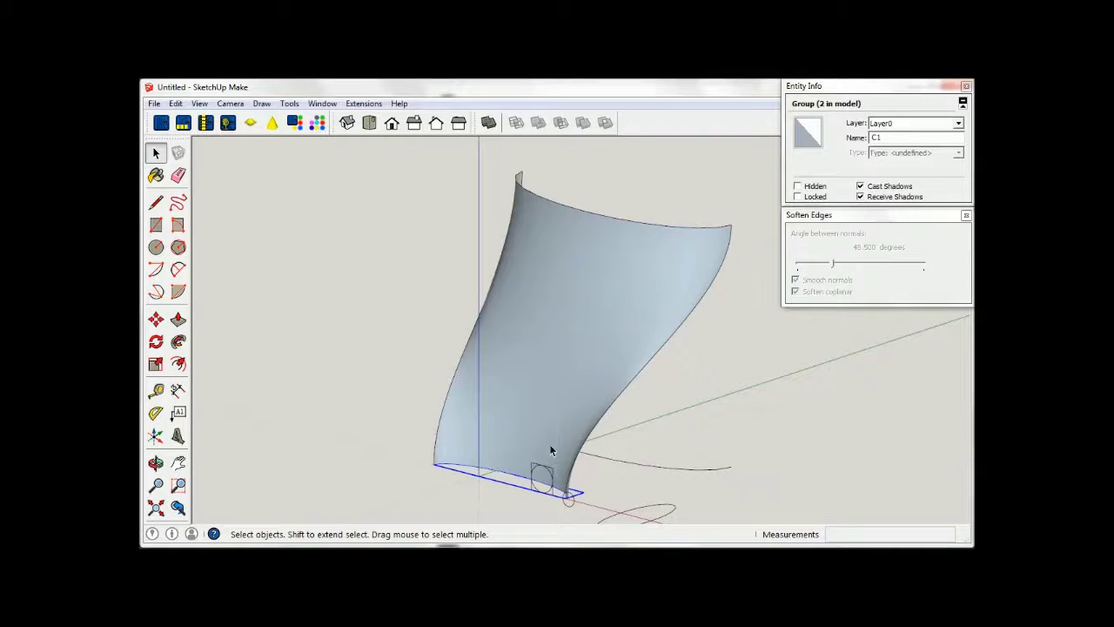
pyautogui.moveTo(711, 503)
pyautogui.mouseDown(button='middle')
pyautogui.moveTo(847, 427)
pyautogui.moveTo(555, 332)
pyautogui.moveTo(493, 462)
pyautogui.moveTo(706, 423)
pyautogui.moveTo(612, 434)
pyautogui.mouseUp(button='middle')
pyautogui.press('space')
# - Flip the C2 arc along the green axis so it widens and bulges the opposite way
pyautogui.hotkey('ctrl', 'z')
pyautogui.click(640, 406)
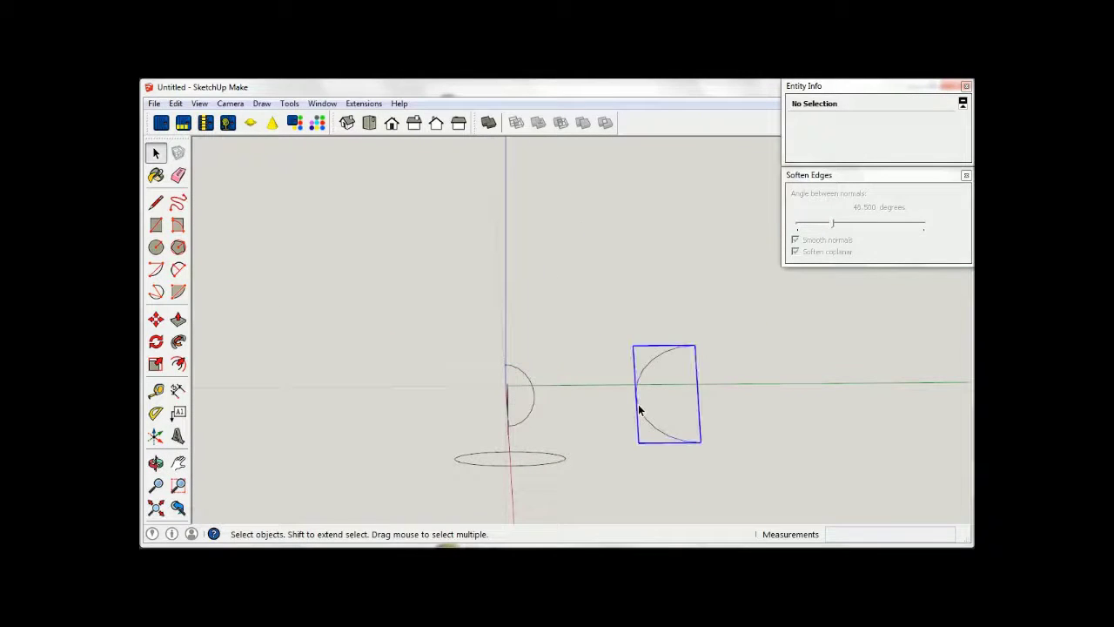
pyautogui.click(156, 364)
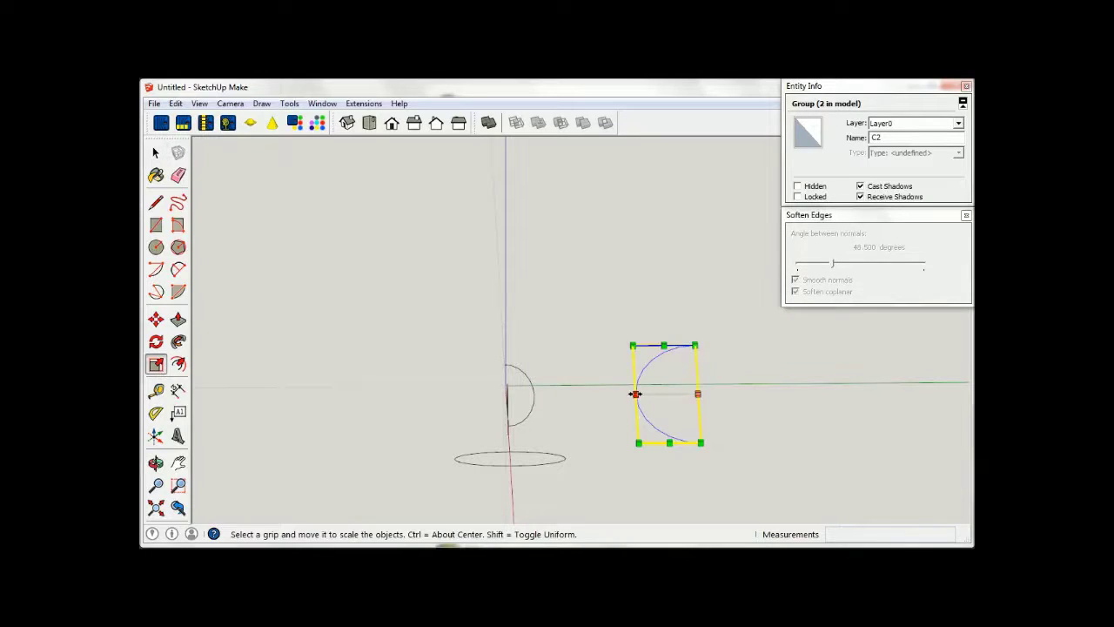
pyautogui.moveTo(636, 394); pyautogui.dragTo(810, 392)
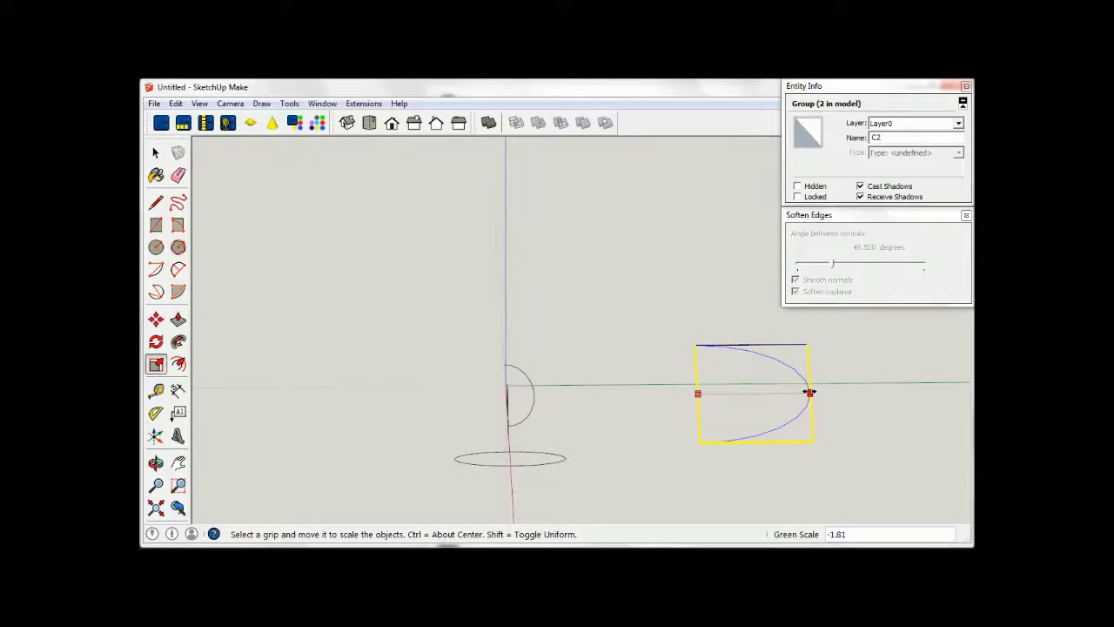
pyautogui.press('space')
pyautogui.click(394, 231)
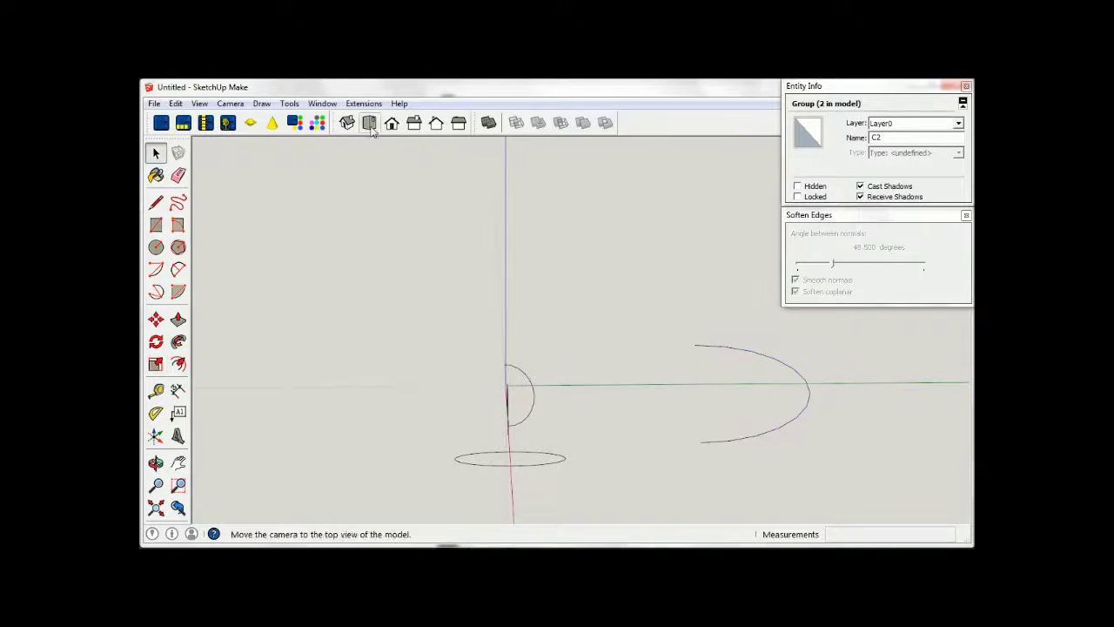
# - Generate a trial Sine sweep to the flipped C2, orbit to inspect it, then undo it
pyautogui.click(369, 104)
pyautogui.click(518, 234)
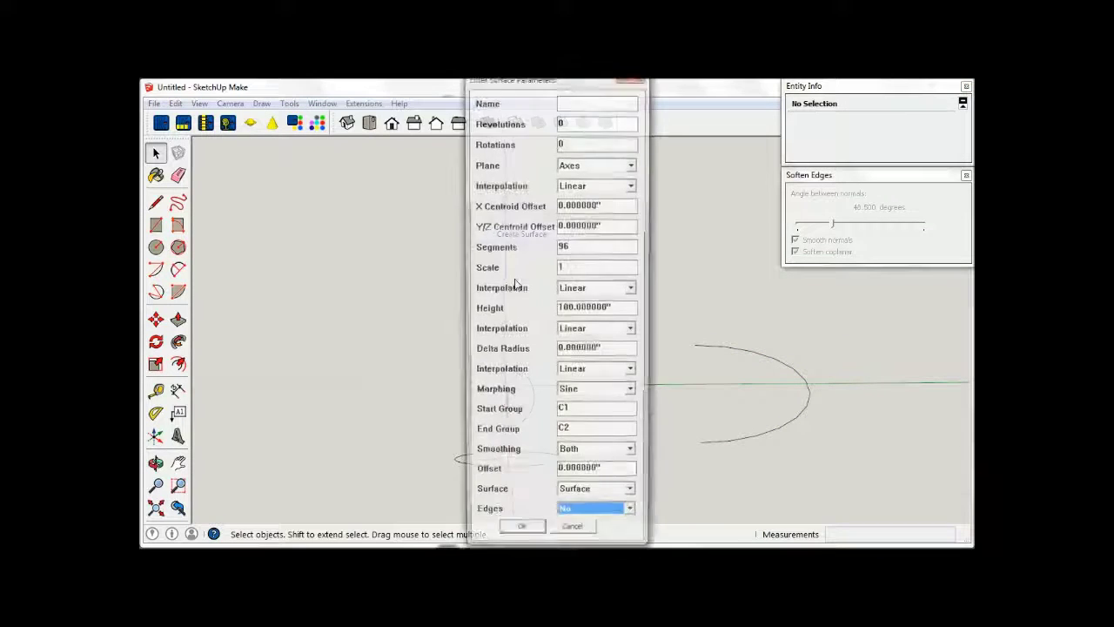
pyautogui.click(521, 539)
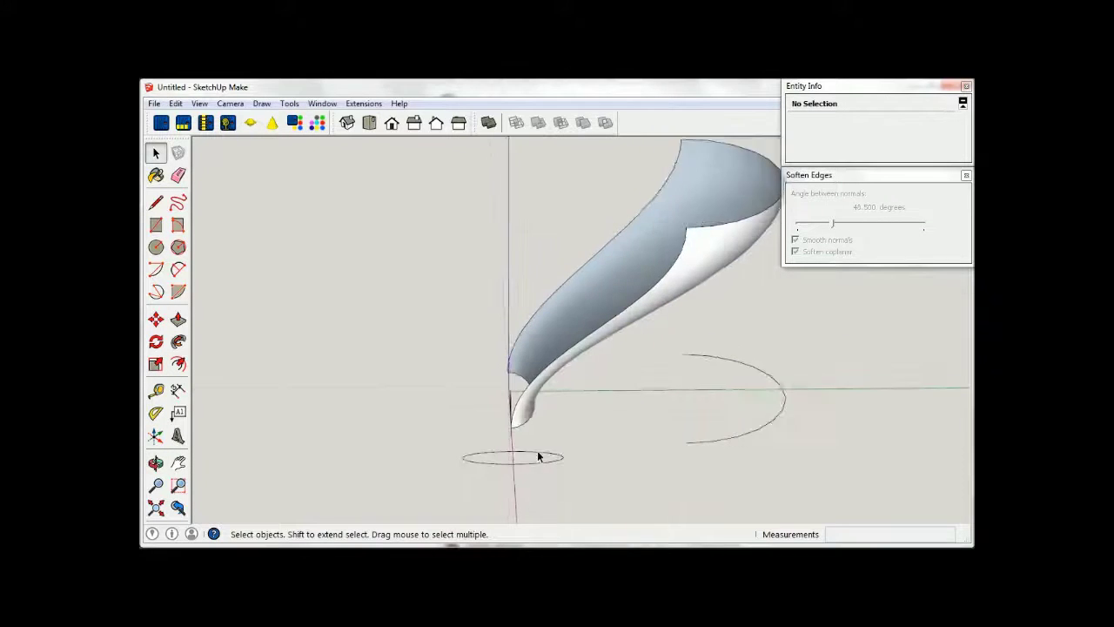
pyautogui.moveTo(557, 453)
pyautogui.mouseDown(button='middle')
pyautogui.moveTo(451, 289)
pyautogui.moveTo(467, 299)
pyautogui.moveTo(483, 175)
pyautogui.mouseUp(button='middle')
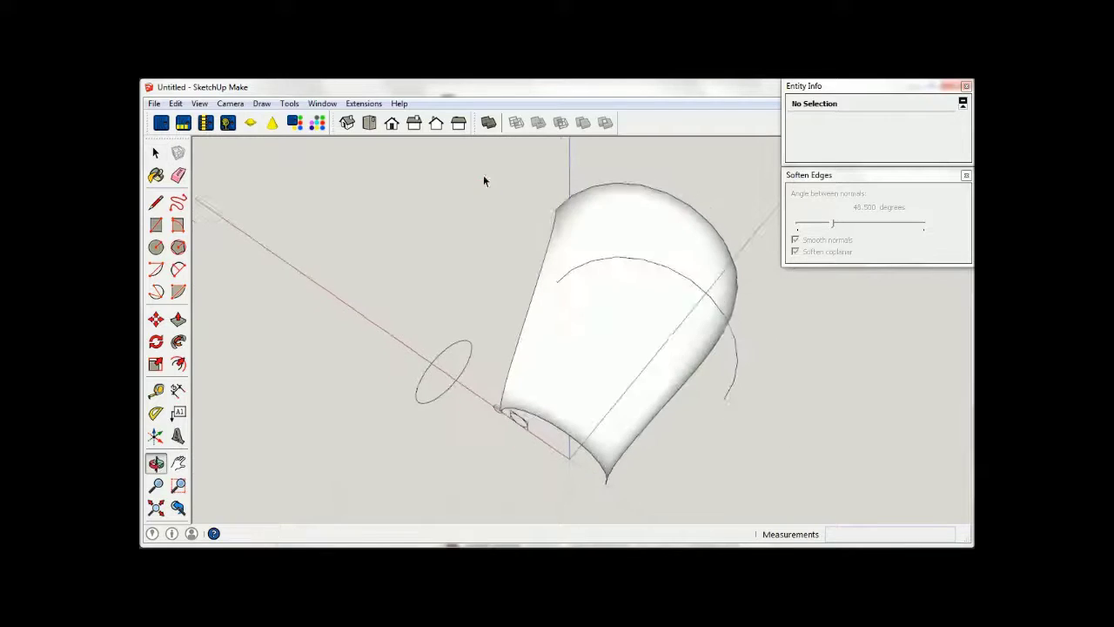
pyautogui.moveTo(510, 294)
pyautogui.mouseDown(button='middle')
pyautogui.moveTo(445, 215)
pyautogui.moveTo(653, 448)
pyautogui.moveTo(617, 326)
pyautogui.moveTo(604, 491)
pyautogui.moveTo(579, 342)
pyautogui.moveTo(684, 457)
pyautogui.mouseUp(button='middle')
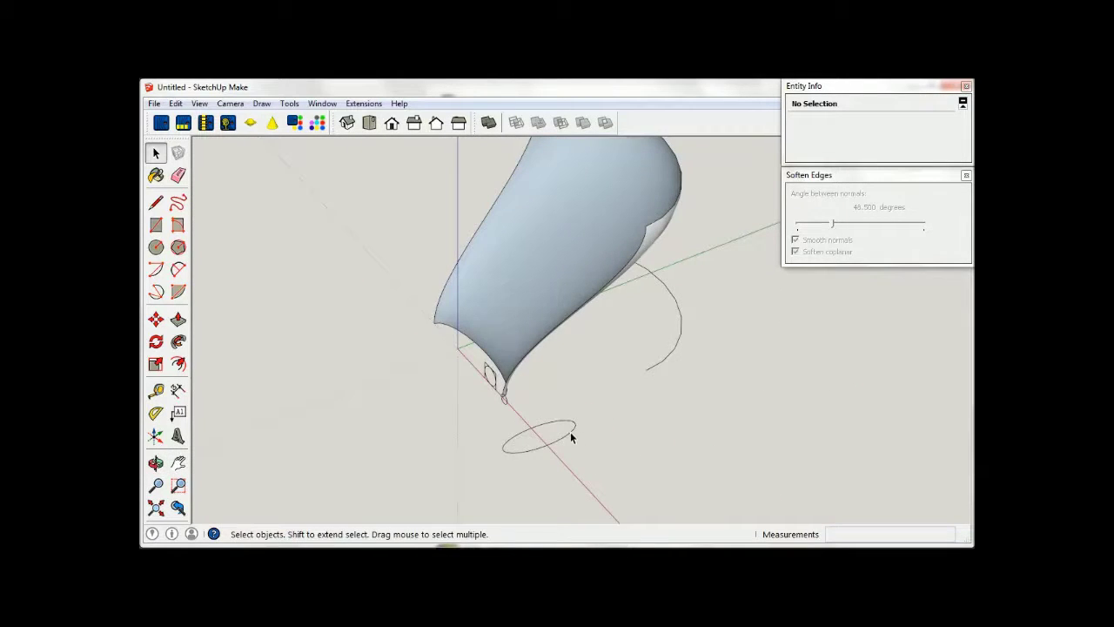
pyautogui.hotkey('ctrl', 'z')
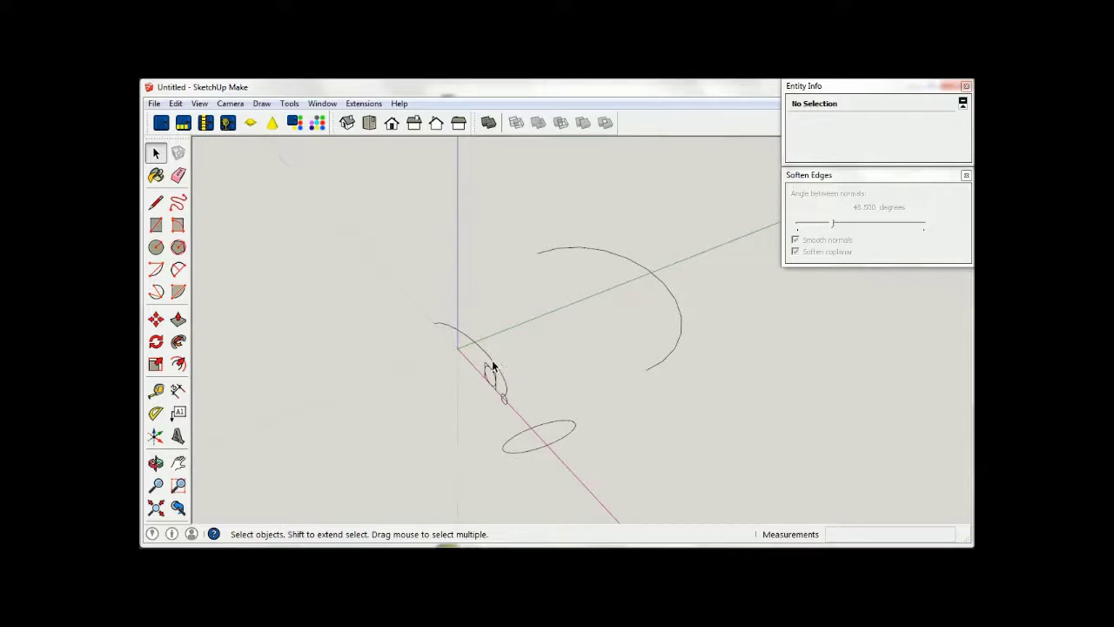
pyautogui.click(156, 364)
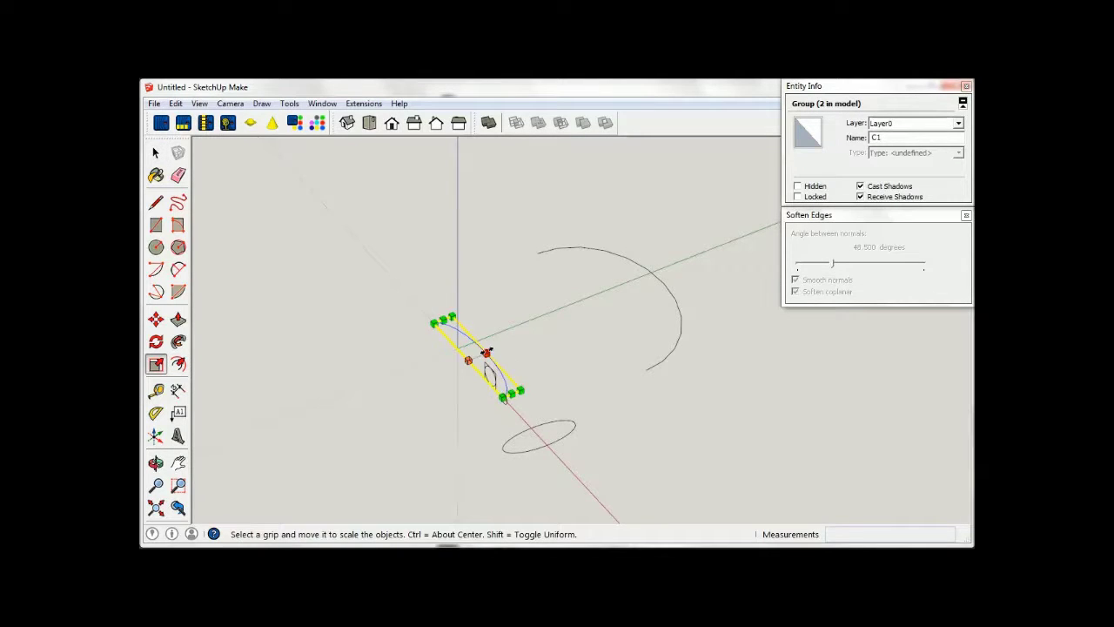
# - Stretch C1 4.26 times along green, sweep C1 to C2 at 100" height, and view from Top
pyautogui.moveTo(488, 351); pyautogui.dragTo(492, 348)
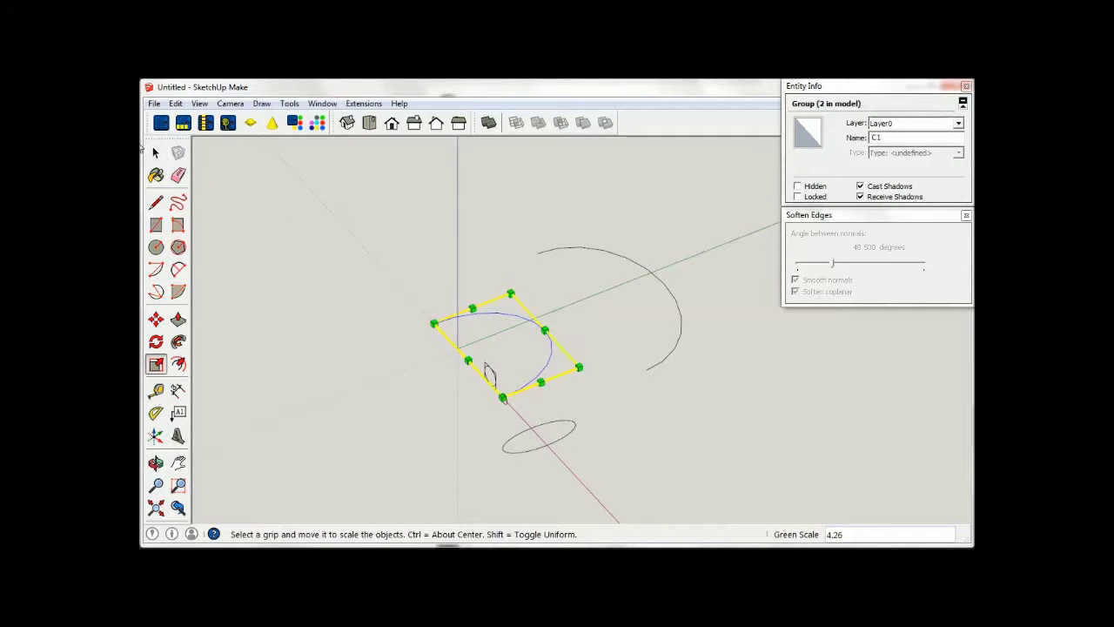
pyautogui.click(156, 152)
pyautogui.click(405, 145)
pyautogui.click(364, 104)
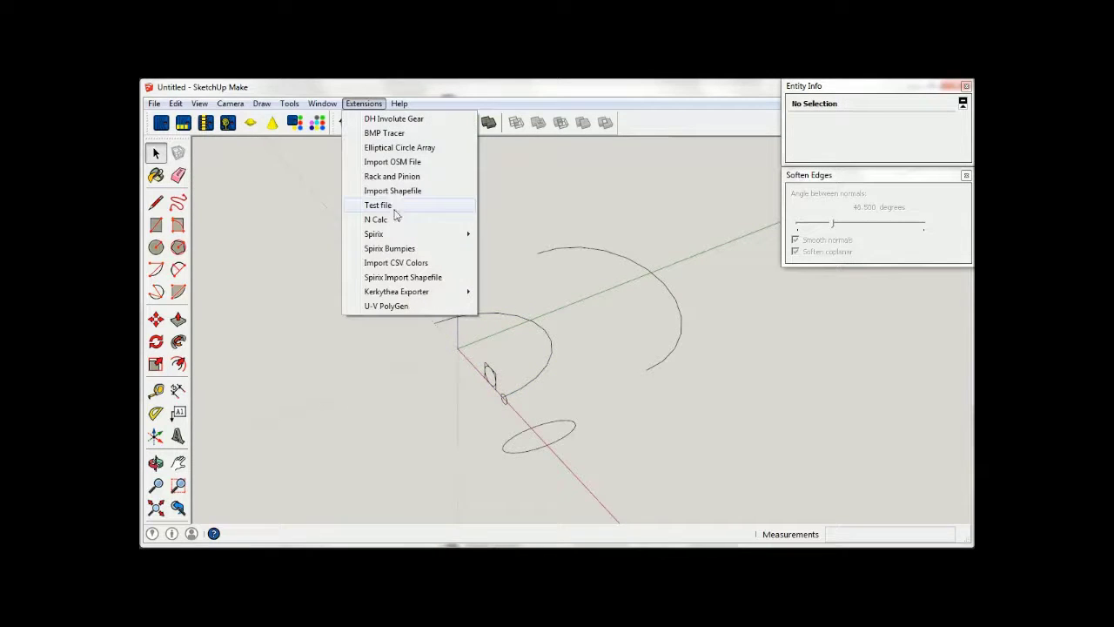
pyautogui.click(509, 236)
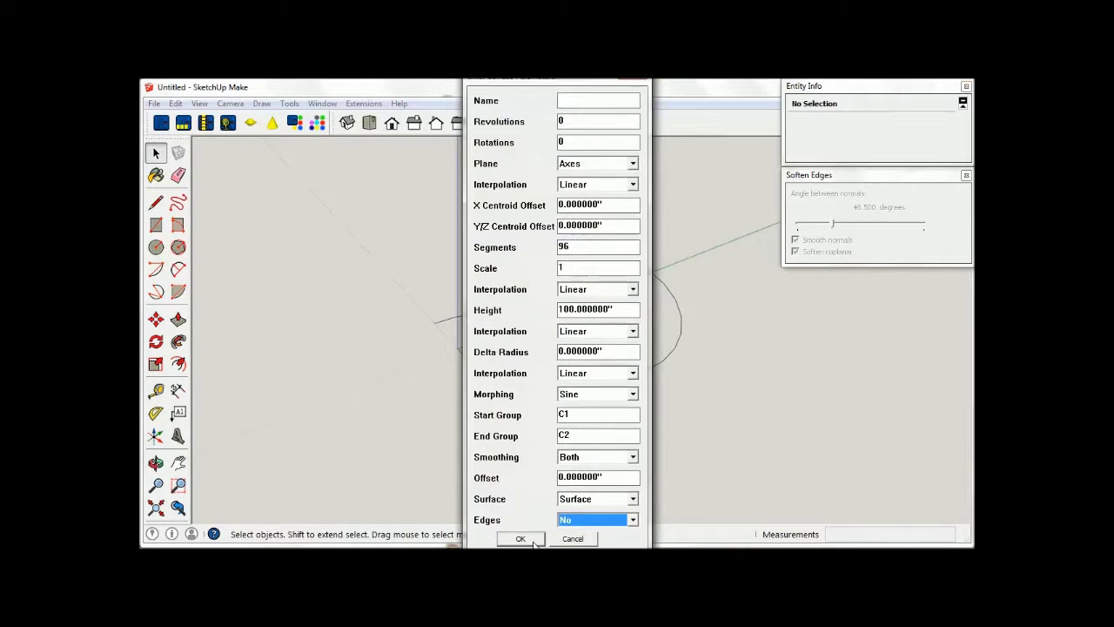
pyautogui.click(520, 539)
pyautogui.moveTo(597, 413)
pyautogui.mouseDown(button='middle')
pyautogui.moveTo(404, 266)
pyautogui.moveTo(696, 368)
pyautogui.mouseUp(button='middle')
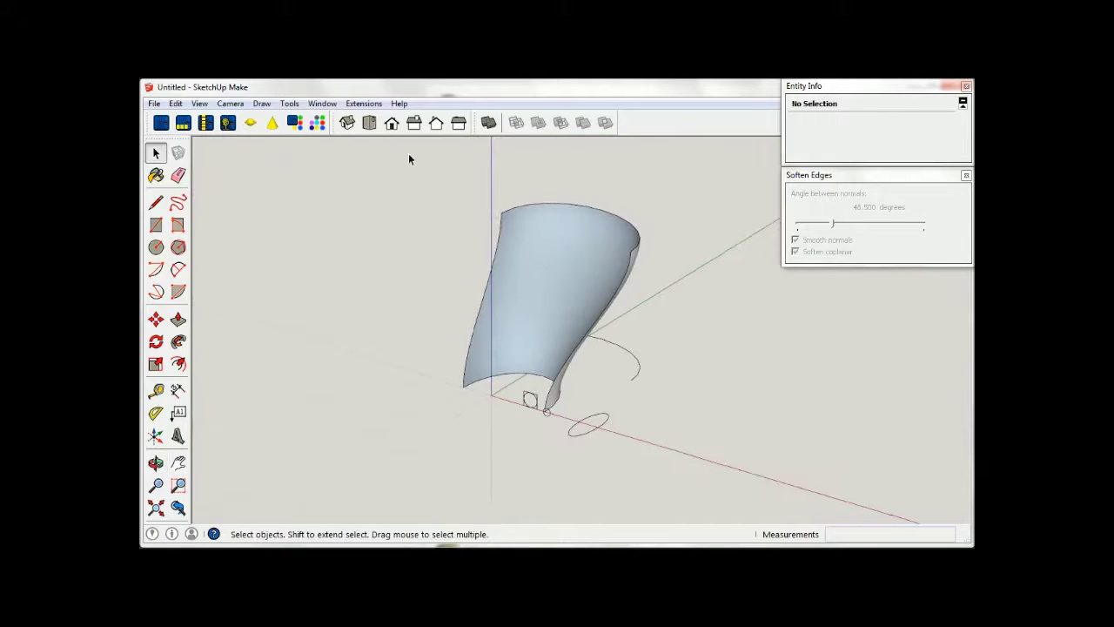
pyautogui.click(369, 123)
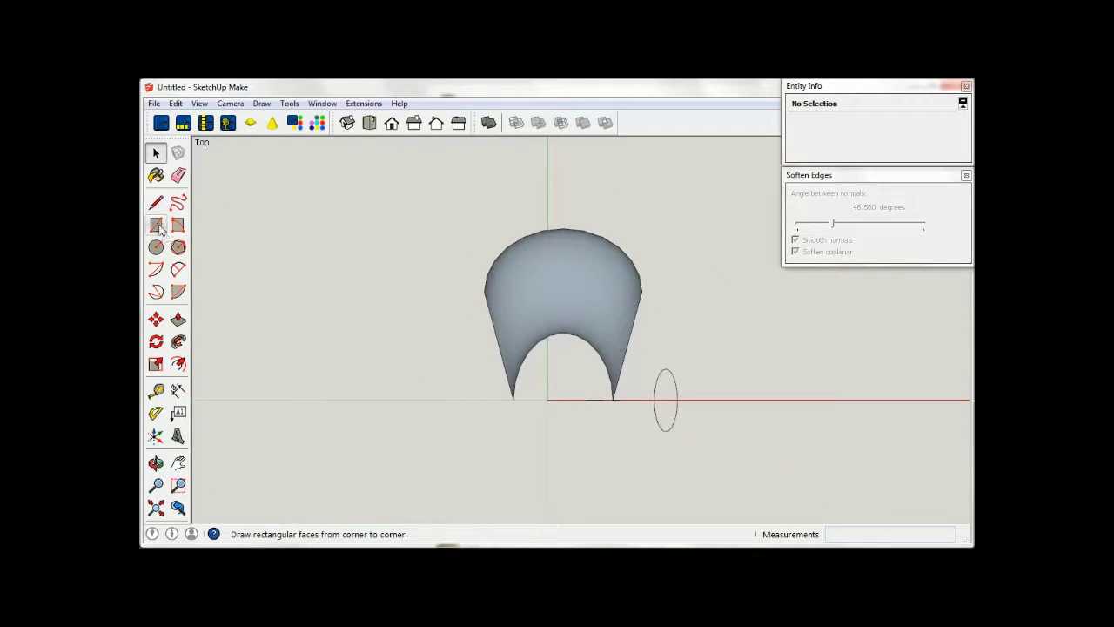
# - Draw a rectangle enclosing the shape's footprint and lift it partway up through the surface
pyautogui.click(458, 262)
pyautogui.click(659, 430)
pyautogui.moveTo(580, 423)
pyautogui.mouseDown(button='middle')
pyautogui.moveTo(628, 437)
pyautogui.moveTo(349, 226)
pyautogui.mouseUp(button='middle')
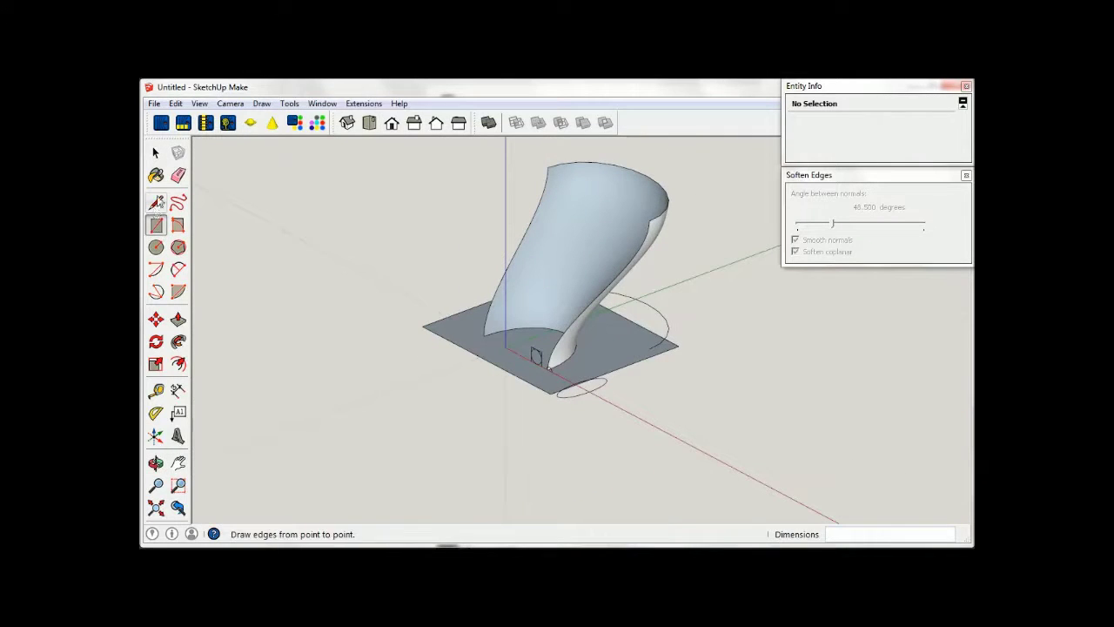
pyautogui.click(155, 152)
pyautogui.doubleClick(515, 361)
pyautogui.click(178, 342)
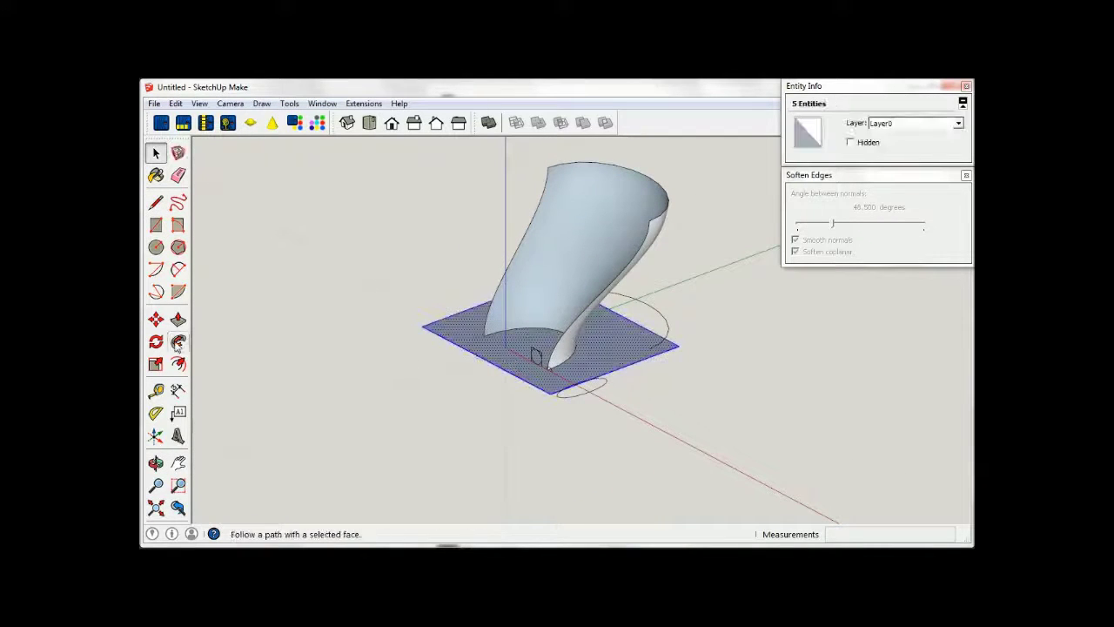
pyautogui.click(156, 319)
pyautogui.click(305, 373)
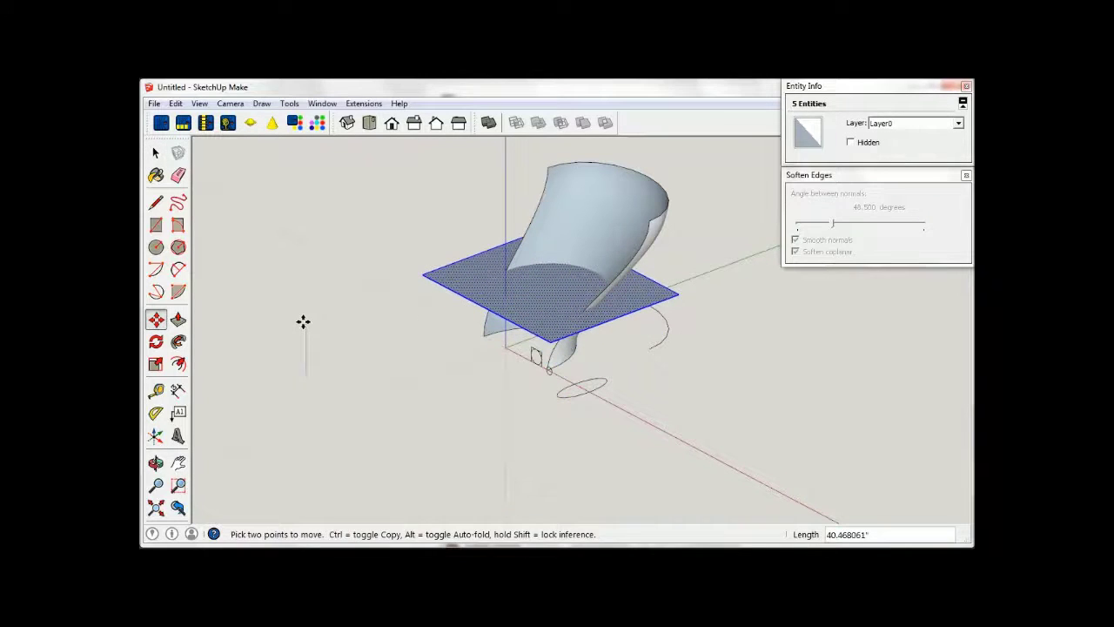
pyautogui.press('space')
# - Intersect the swept surface with the rectangular plane using Intersect Faces With Model
pyautogui.click(589, 234)
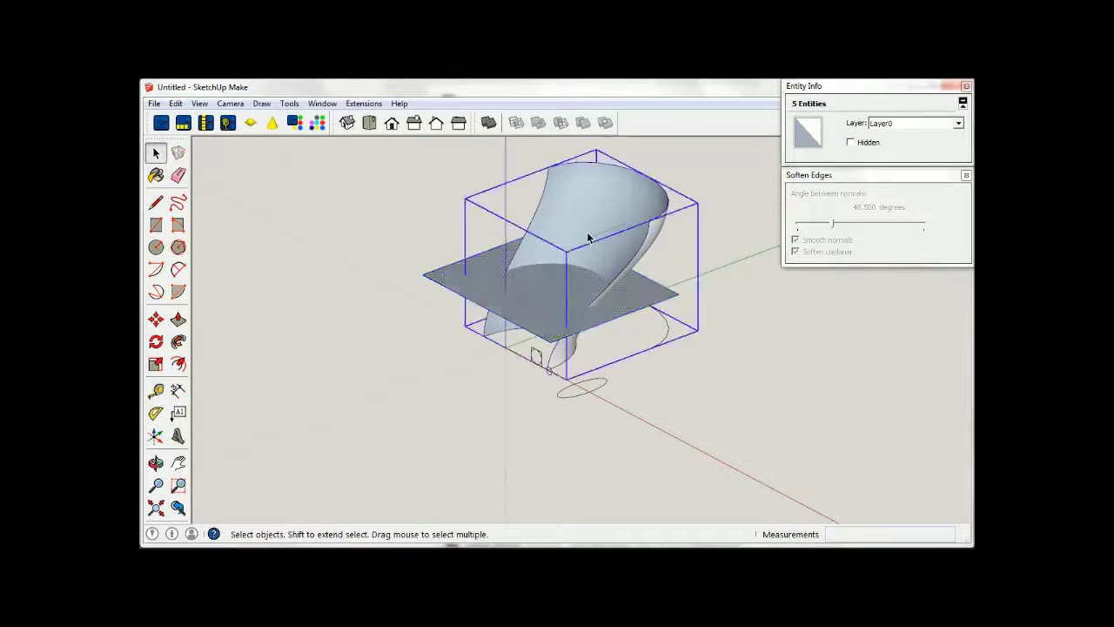
pyautogui.rightClick(589, 233)
pyautogui.moveTo(636, 317)
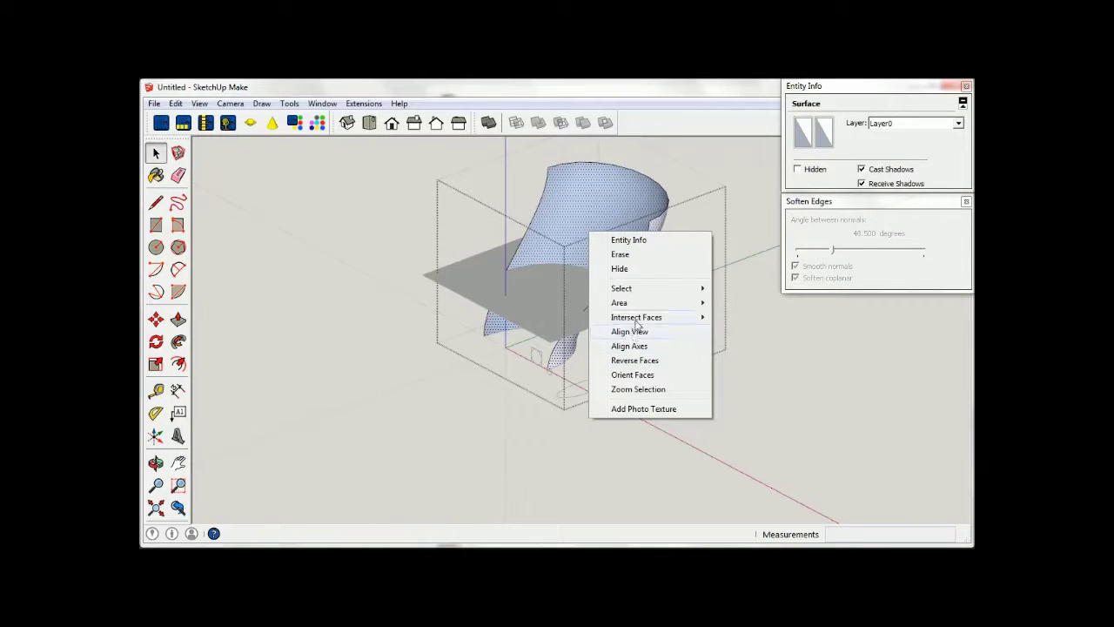
pyautogui.click(745, 319)
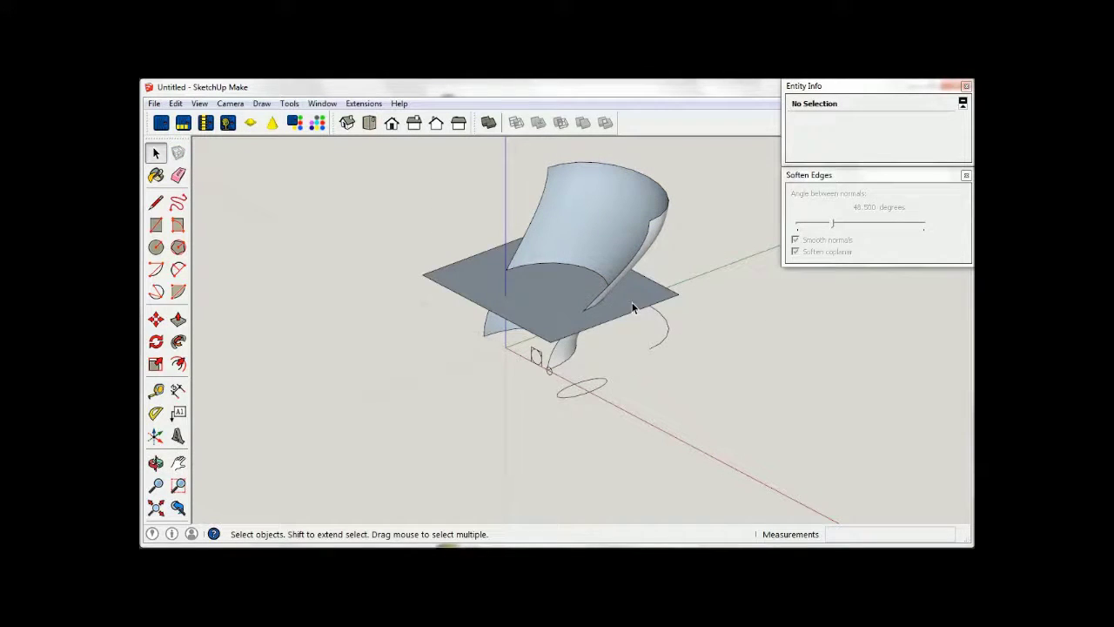
pyautogui.click(533, 247)
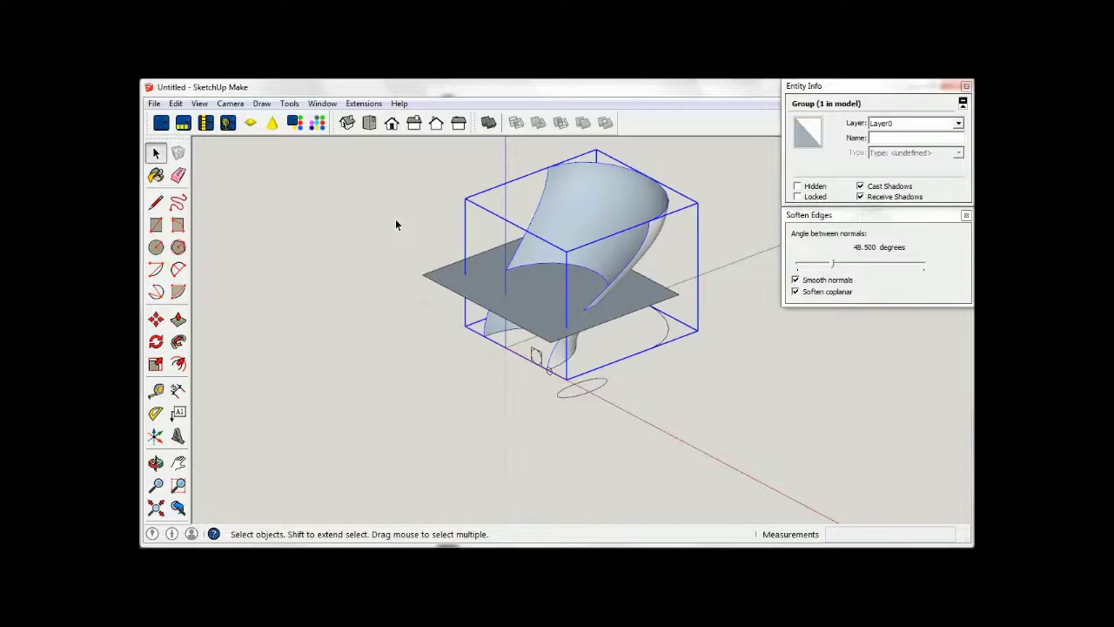
# - Inside the sweep group, delete the faces below the plane from the Front view
pyautogui.doubleClick(571, 247)
pyautogui.click(391, 124)
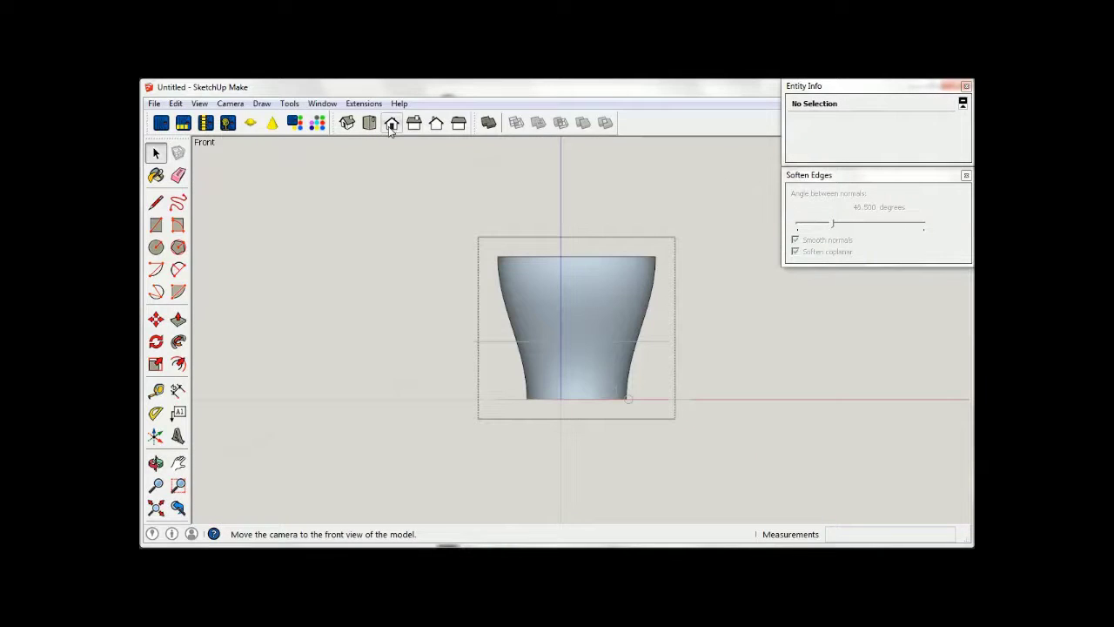
pyautogui.moveTo(695, 383); pyautogui.dragTo(413, 421)
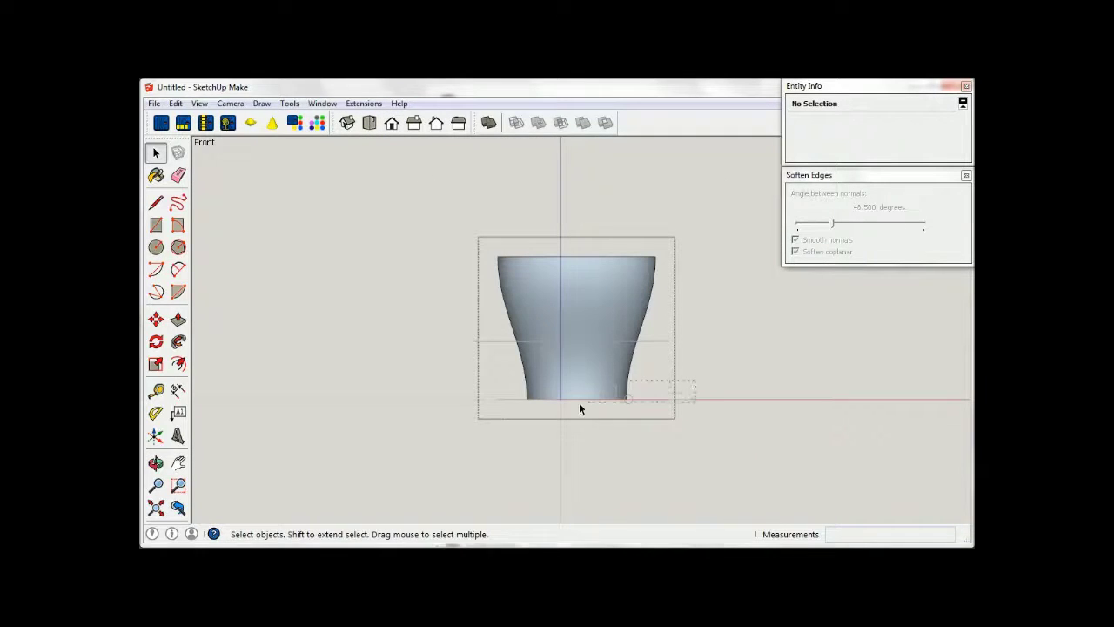
pyautogui.press('Delete')
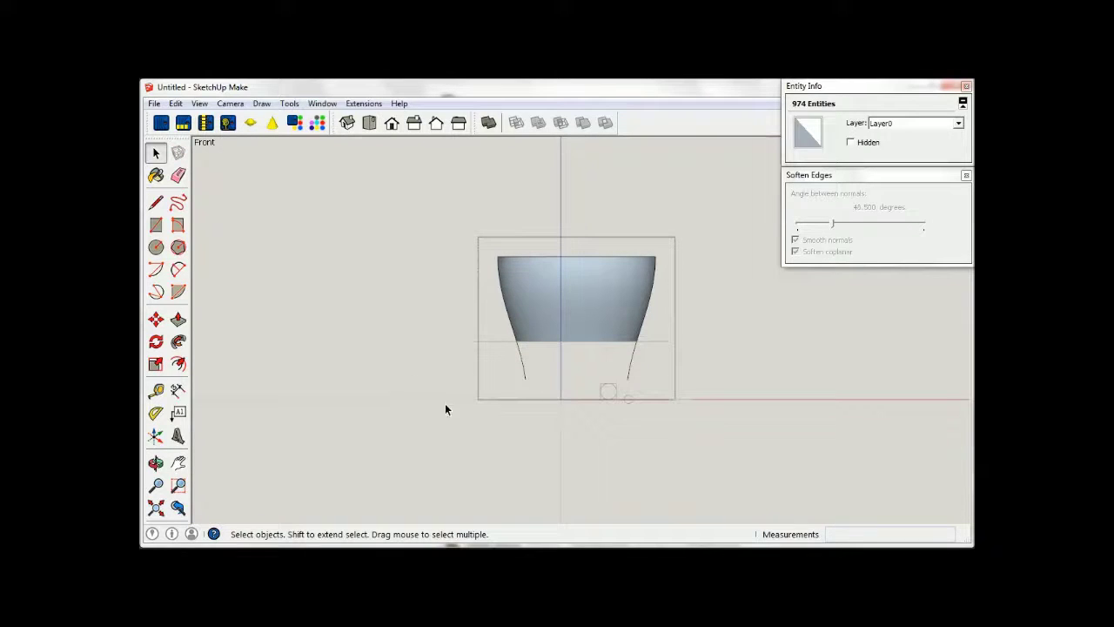
pyautogui.moveTo(609, 361)
pyautogui.mouseDown(button='middle')
pyautogui.moveTo(520, 400)
pyautogui.moveTo(427, 415)
pyautogui.mouseUp(button='middle')
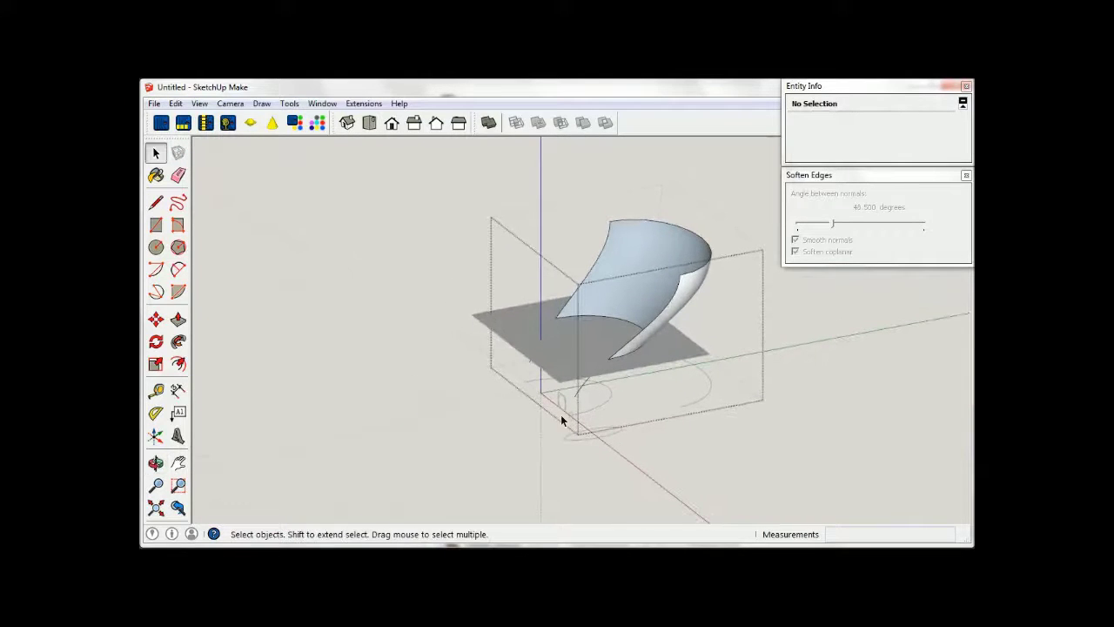
pyautogui.click(580, 389)
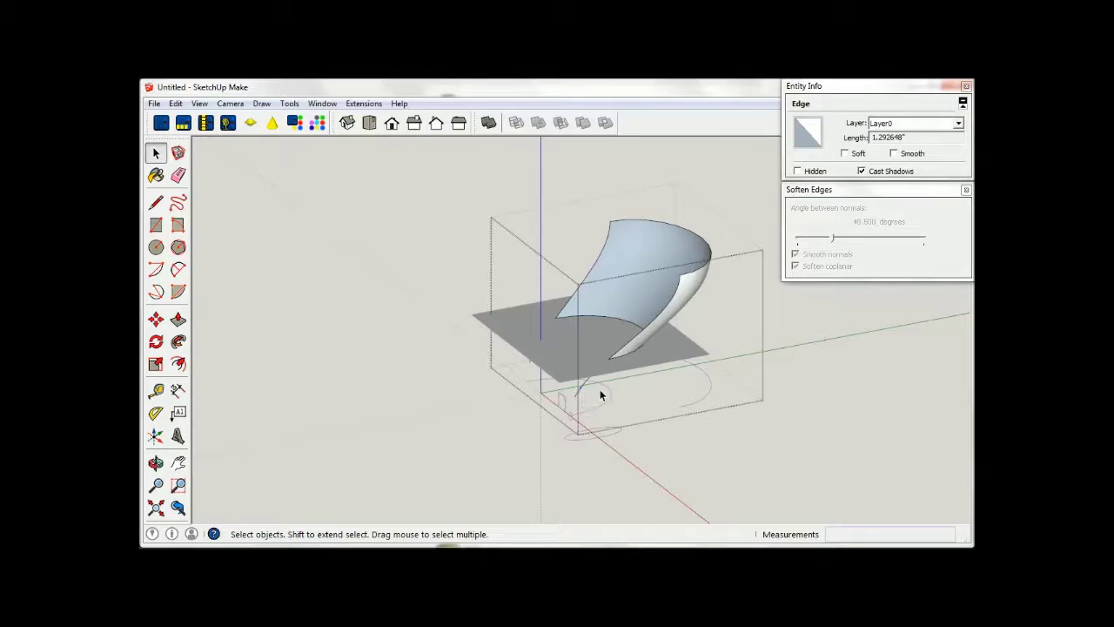
pyautogui.moveTo(466, 400)
pyautogui.mouseDown(button='middle')
pyautogui.moveTo(525, 403)
pyautogui.moveTo(668, 367)
pyautogui.mouseUp(button='middle')
pyautogui.moveTo(729, 349)
pyautogui.mouseDown(button='middle')
pyautogui.moveTo(703, 368)
pyautogui.moveTo(674, 349)
pyautogui.mouseUp(button='middle')
# - Delete the grey cutting plane, then open the curved group in Right view and select its lower edges
pyautogui.doubleClick(673, 349)
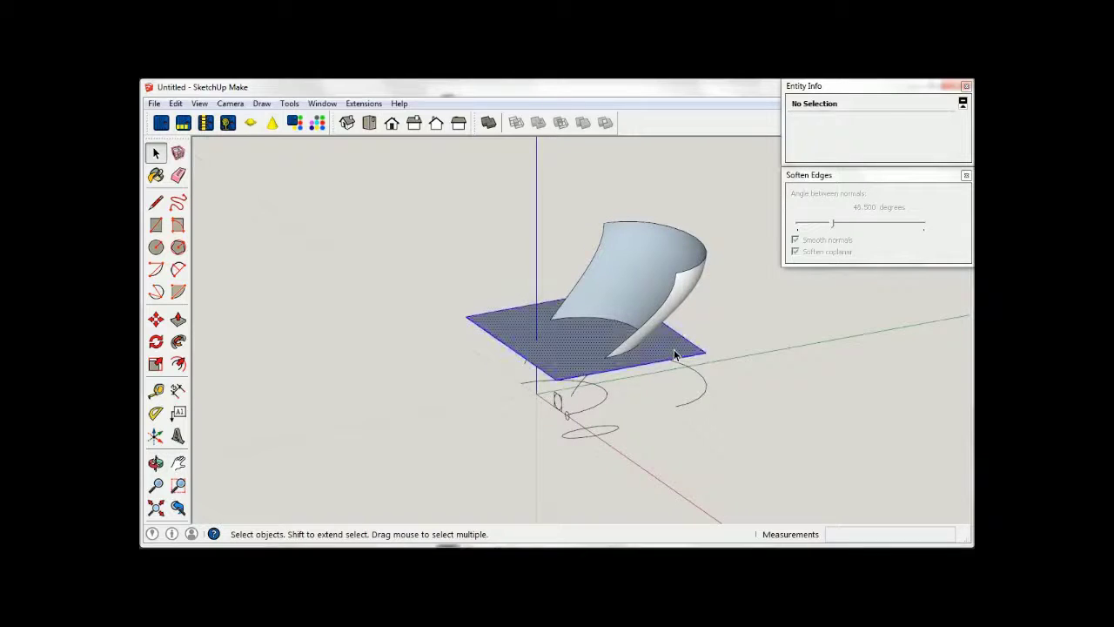
pyautogui.press('Delete')
pyautogui.moveTo(616, 383)
pyautogui.mouseDown(button='middle')
pyautogui.moveTo(609, 391)
pyautogui.moveTo(801, 403)
pyautogui.moveTo(570, 281)
pyautogui.moveTo(566, 329)
pyautogui.mouseUp(button='middle')
pyautogui.doubleClick(674, 309)
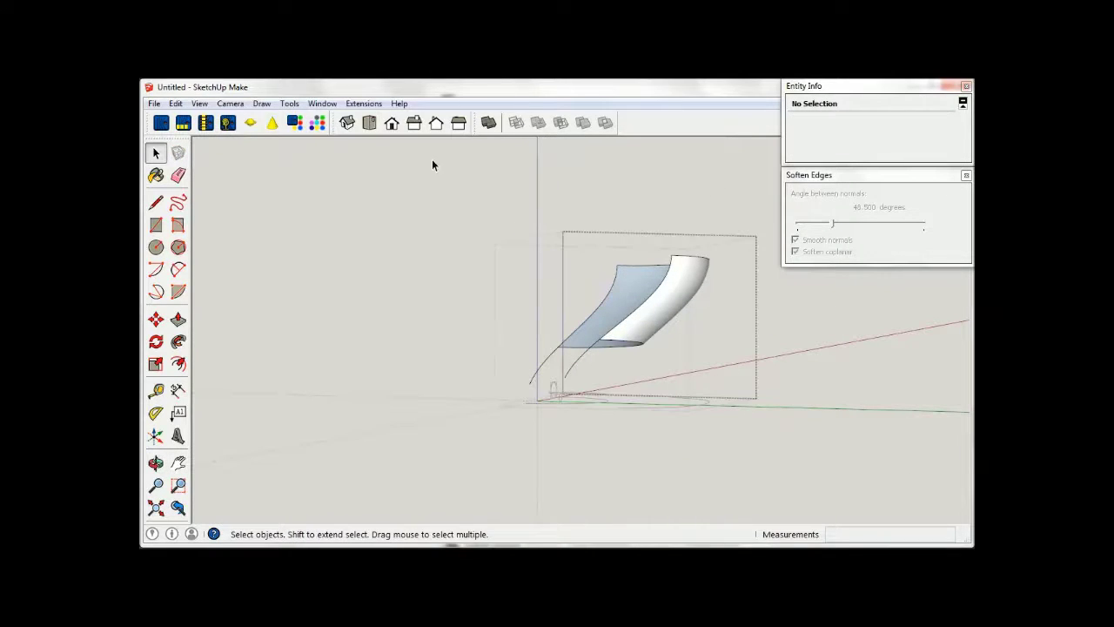
pyautogui.click(414, 122)
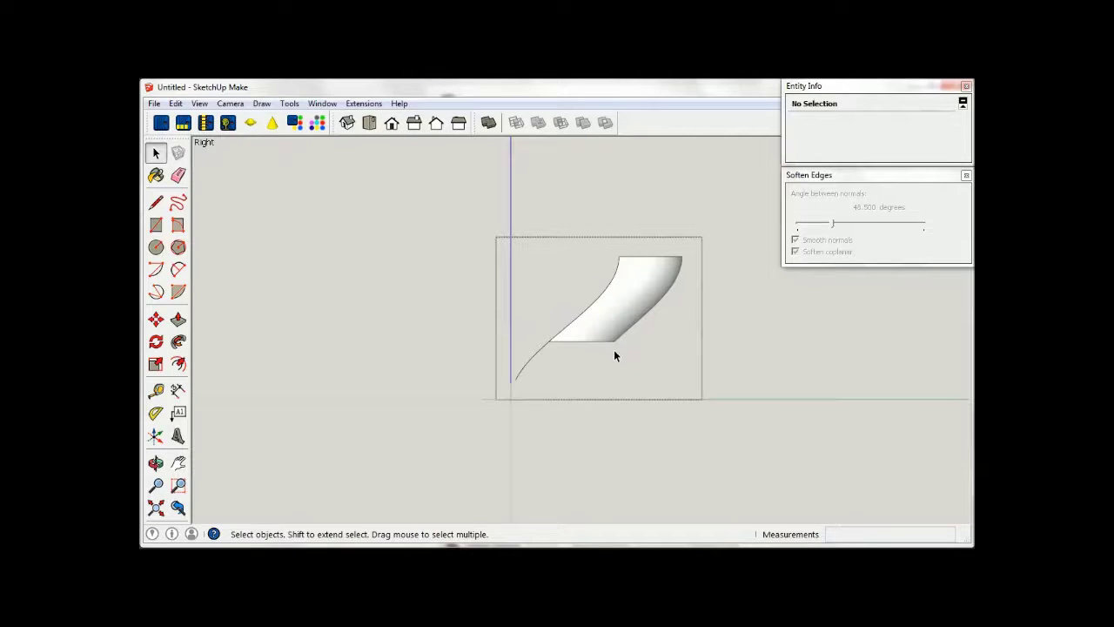
pyautogui.moveTo(624, 347); pyautogui.dragTo(467, 391)
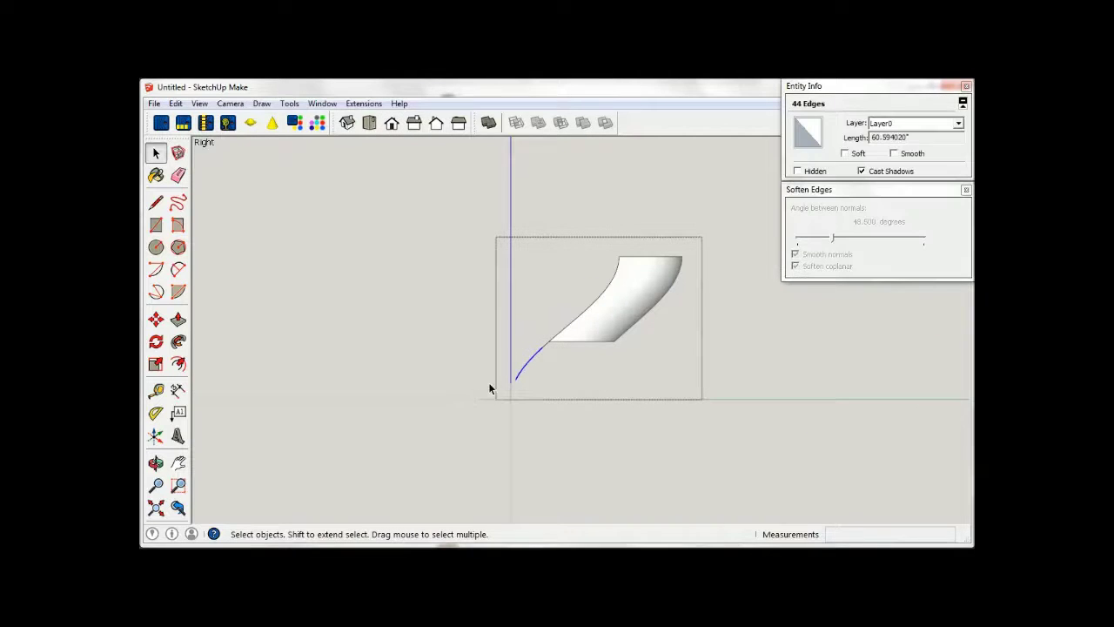
pyautogui.scroll(1, 538, 354)
pyautogui.scroll(3, 580, 318)
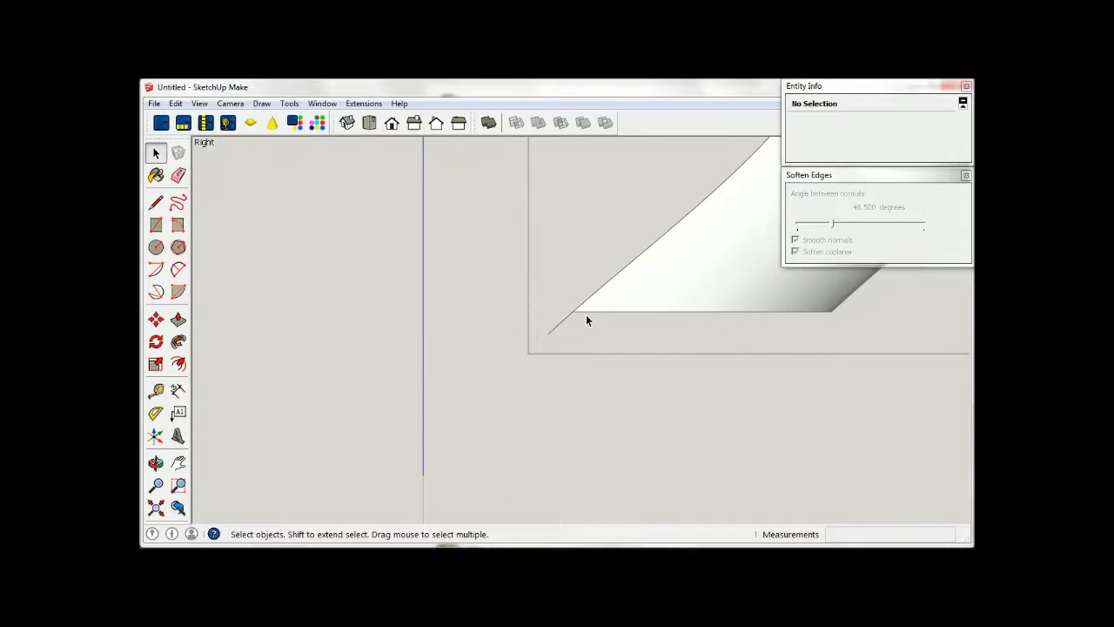
pyautogui.scroll(-1, 499, 358)
pyautogui.scroll(-2, 514, 384)
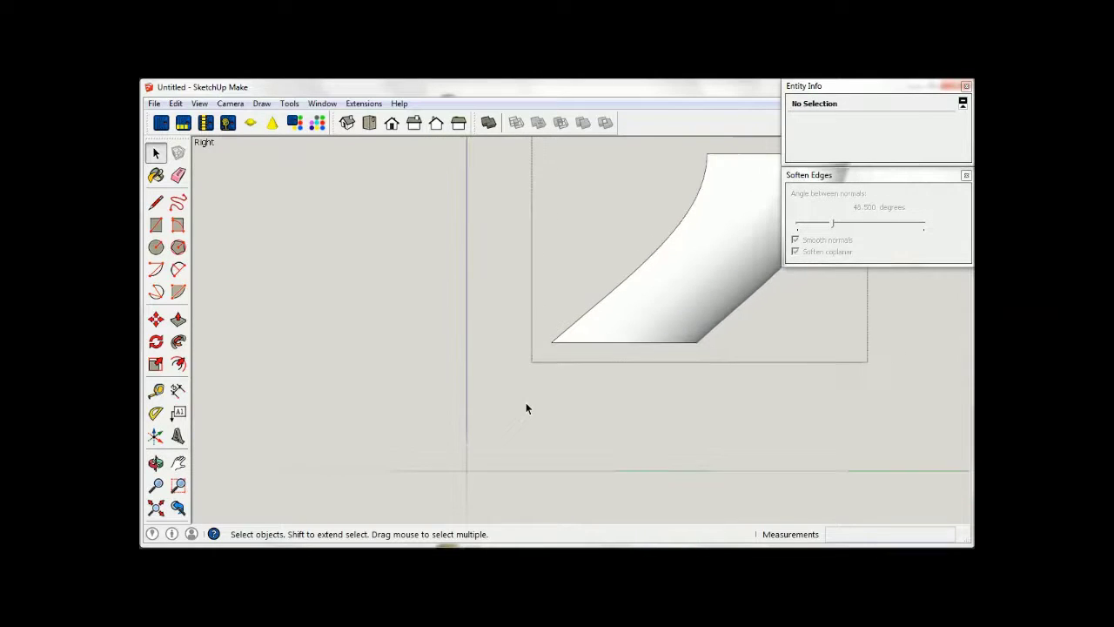
pyautogui.moveTo(526, 409); pyautogui.dragTo(736, 485, button='middle')
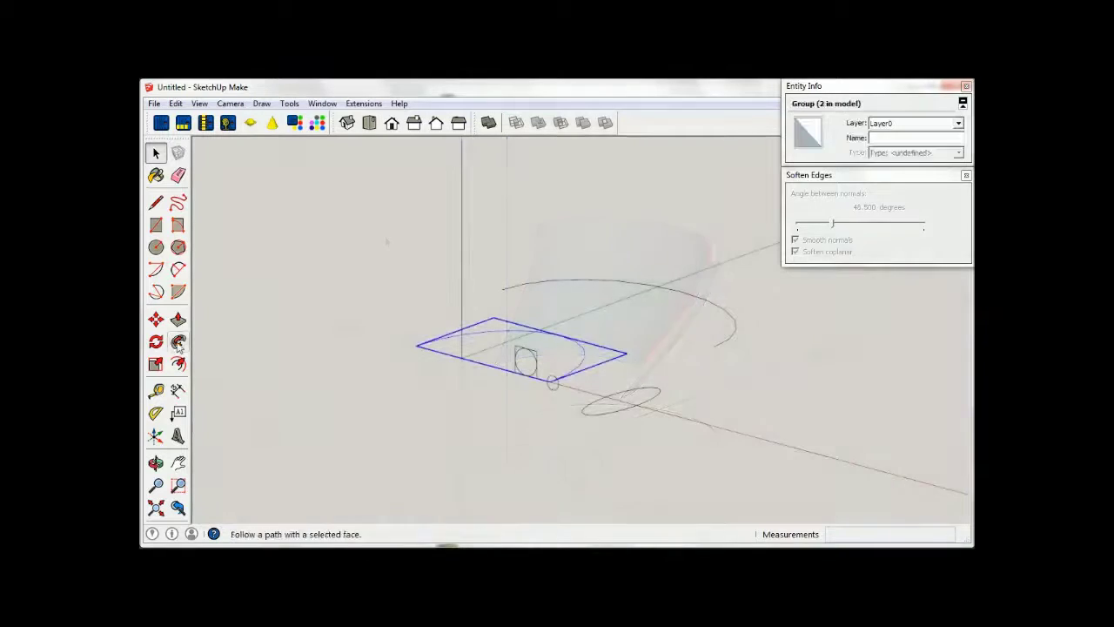
# - Rotate the C1 rectangle group about the axis origin into a new orientation
pyautogui.click(156, 342)
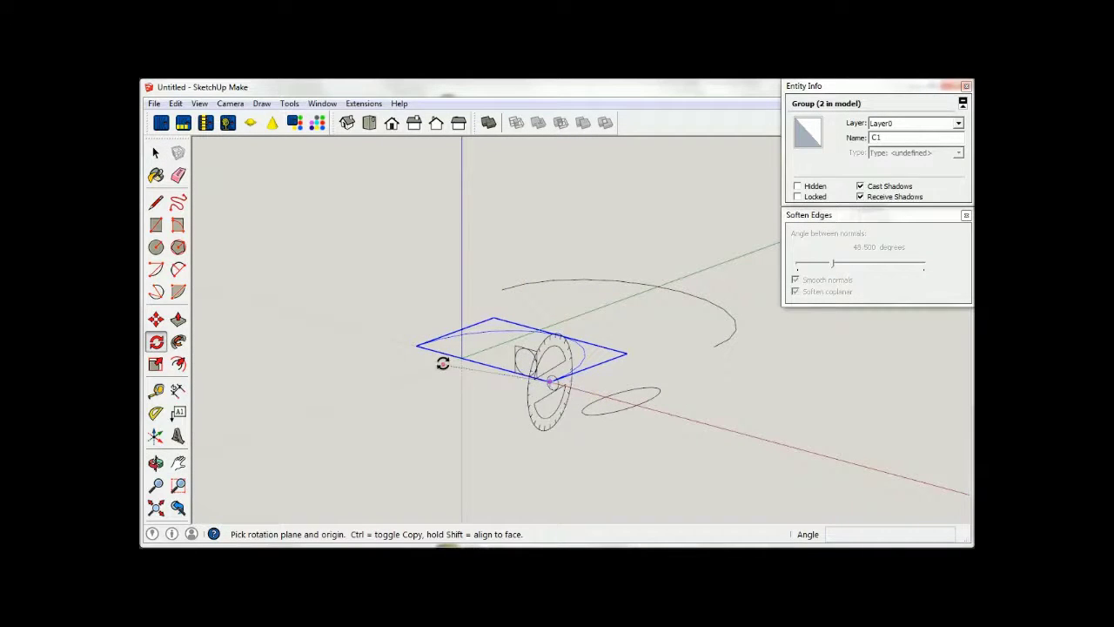
pyautogui.moveTo(462, 357); pyautogui.dragTo(554, 366)
pyautogui.click(650, 352)
pyautogui.write('45')
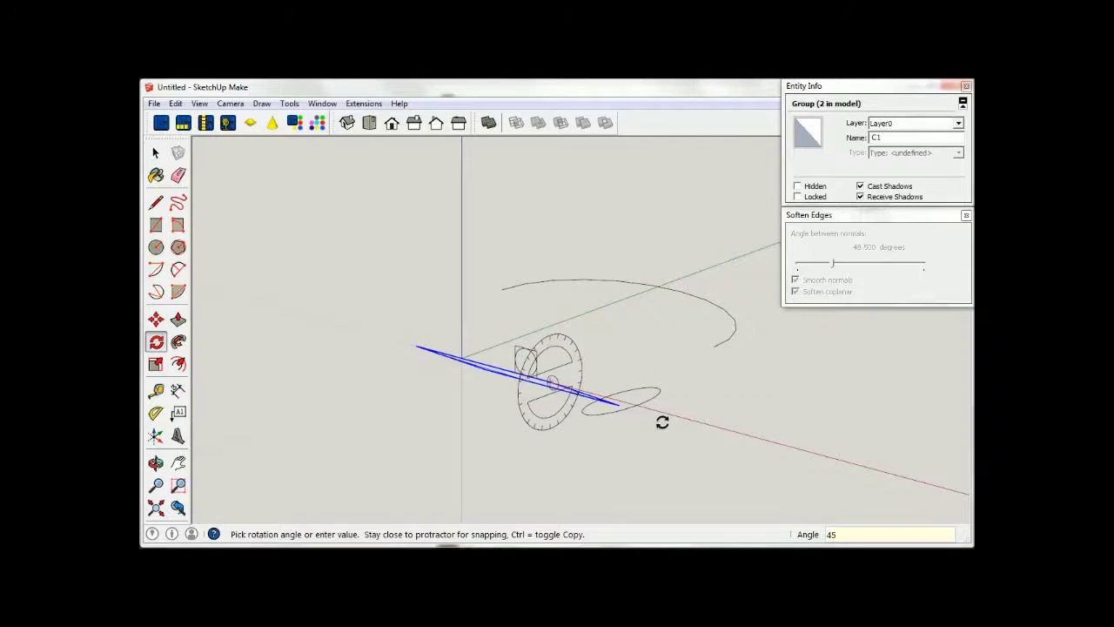
pyautogui.click(662, 422)
pyautogui.click(156, 152)
# - Tilt the C2 arc group 45 degrees about the rectangle's corner
pyautogui.click(584, 280)
pyautogui.click(156, 341)
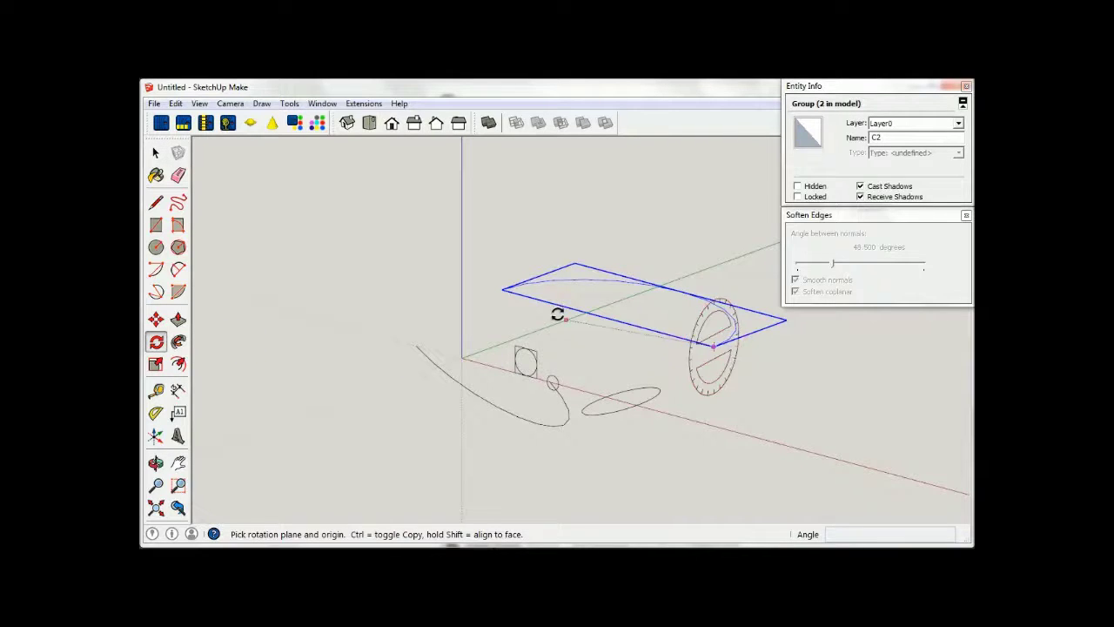
pyautogui.click(501, 291)
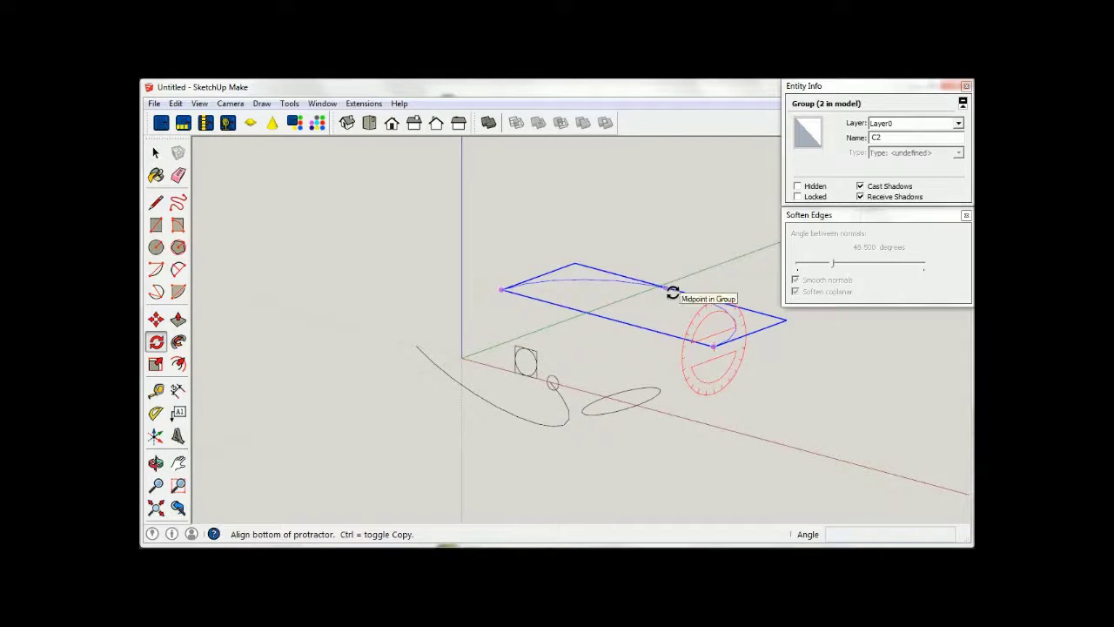
pyautogui.click(672, 290)
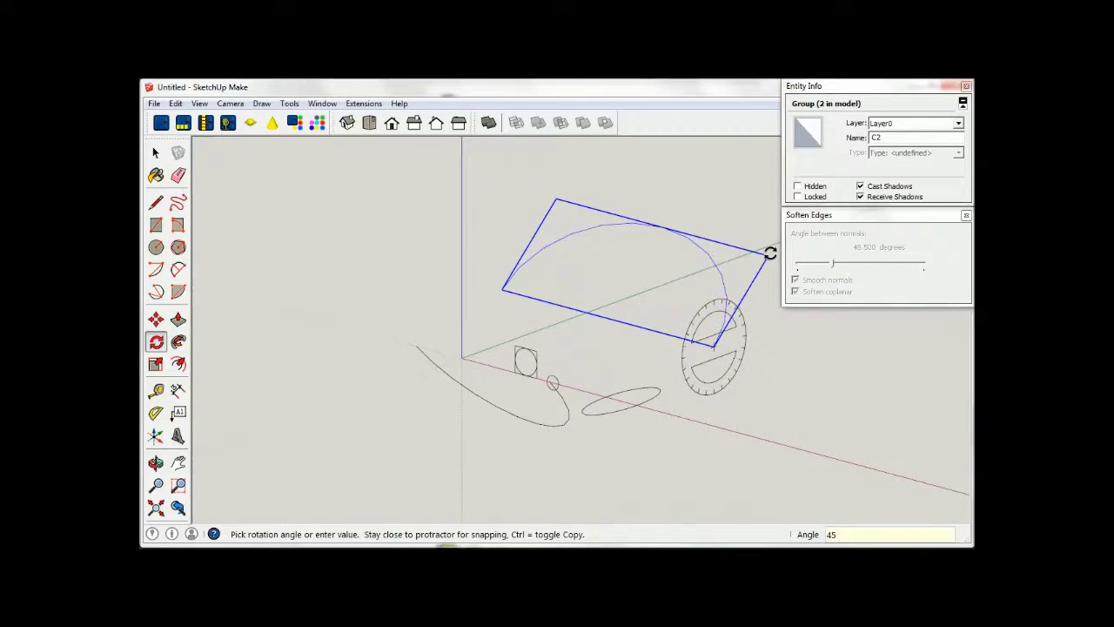
pyautogui.click(770, 252)
pyautogui.click(156, 154)
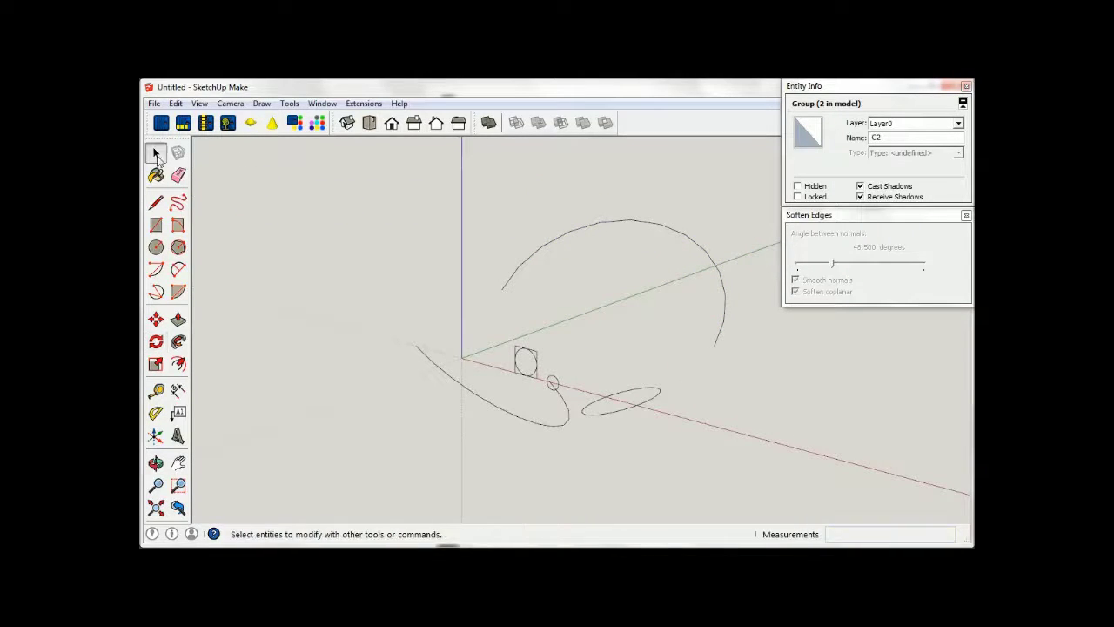
pyautogui.click(364, 103)
pyautogui.moveTo(374, 234)
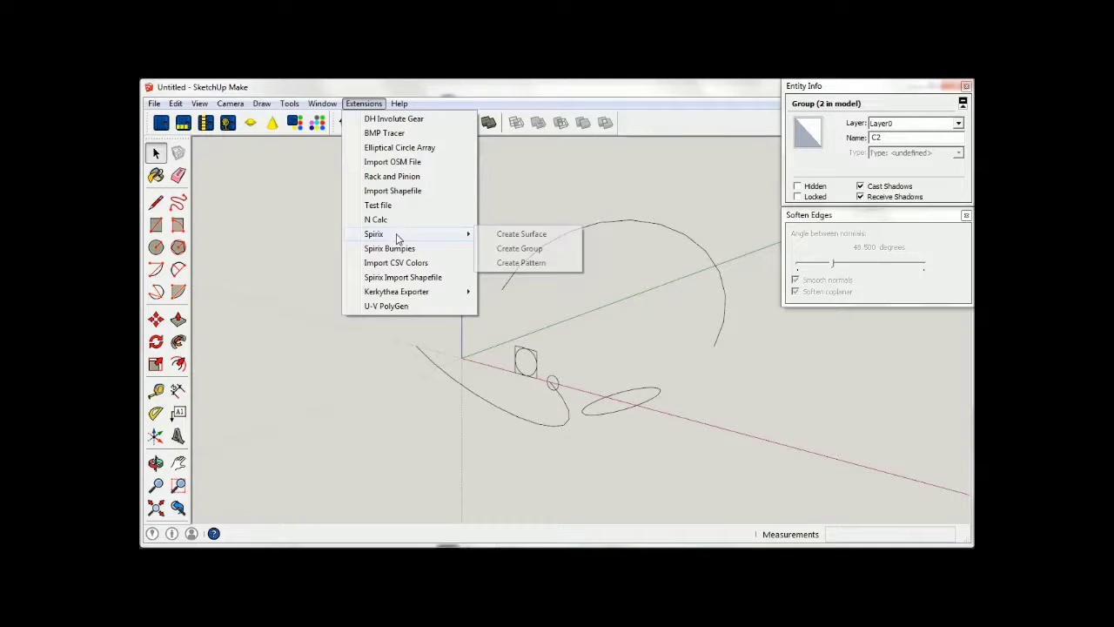
# - Generate a trial Spirix sweep from C1 to the tilted C2, inspect it, then undo it
pyautogui.click(507, 234)
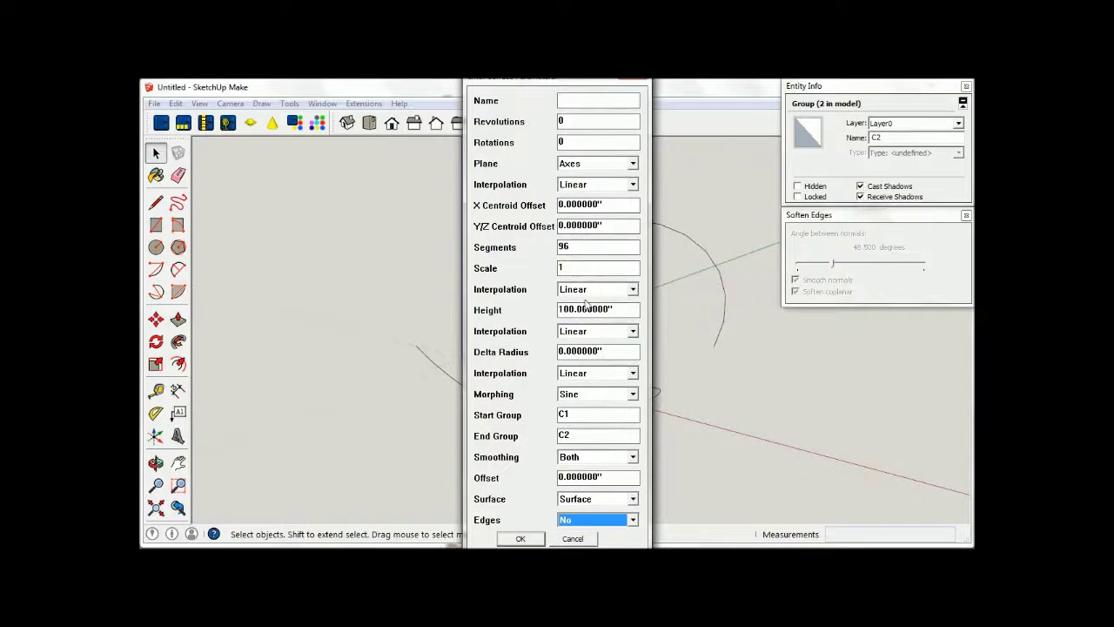
pyautogui.click(535, 540)
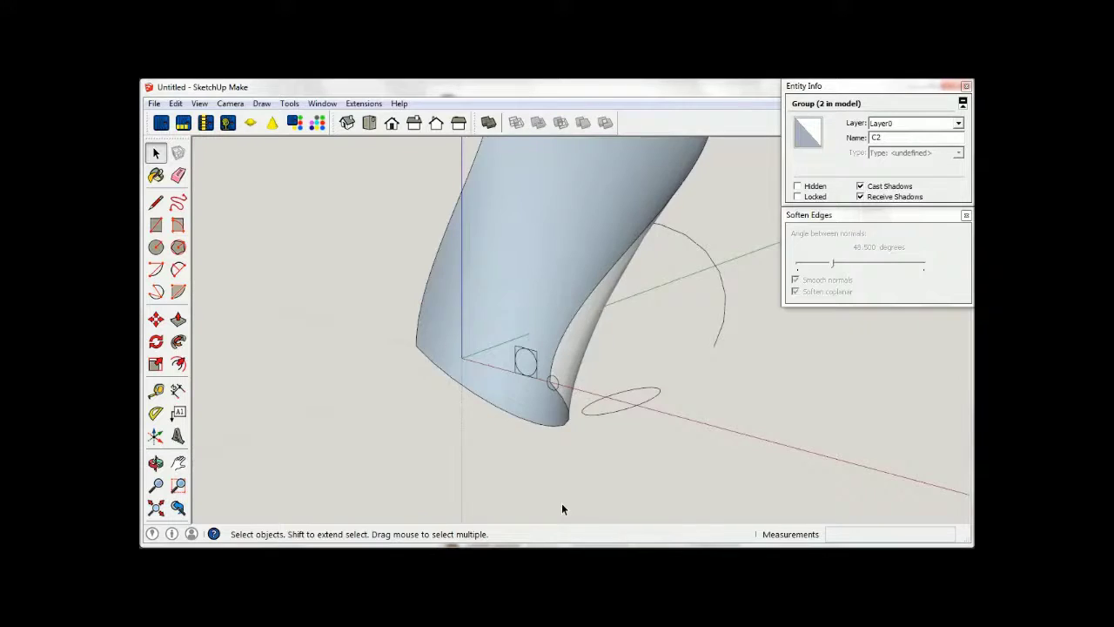
pyautogui.moveTo(562, 503); pyautogui.dragTo(580, 469, button='middle')
pyautogui.press('o')
pyautogui.moveTo(580, 469)
pyautogui.mouseDown()
pyautogui.moveTo(642, 392)
pyautogui.moveTo(473, 301)
pyautogui.moveTo(435, 348)
pyautogui.moveTo(505, 400)
pyautogui.moveTo(643, 412)
pyautogui.mouseUp()
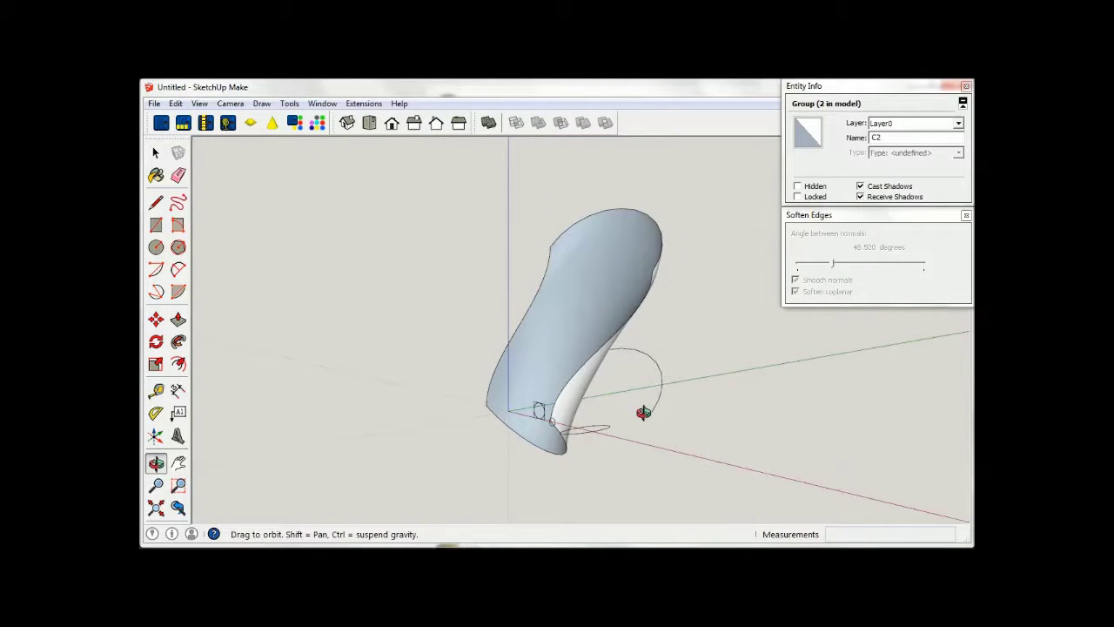
pyautogui.press('space')
pyautogui.hotkey('ctrl', 'z')
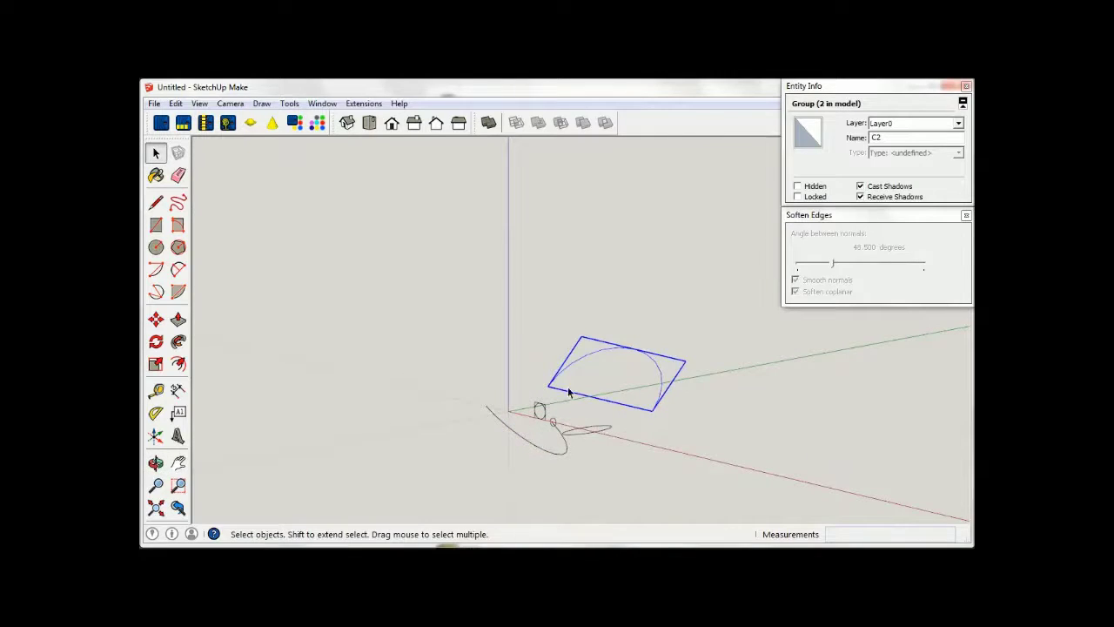
# - Rotate the C2 arc about 74.6 degrees around its endpoint
pyautogui.click(156, 342)
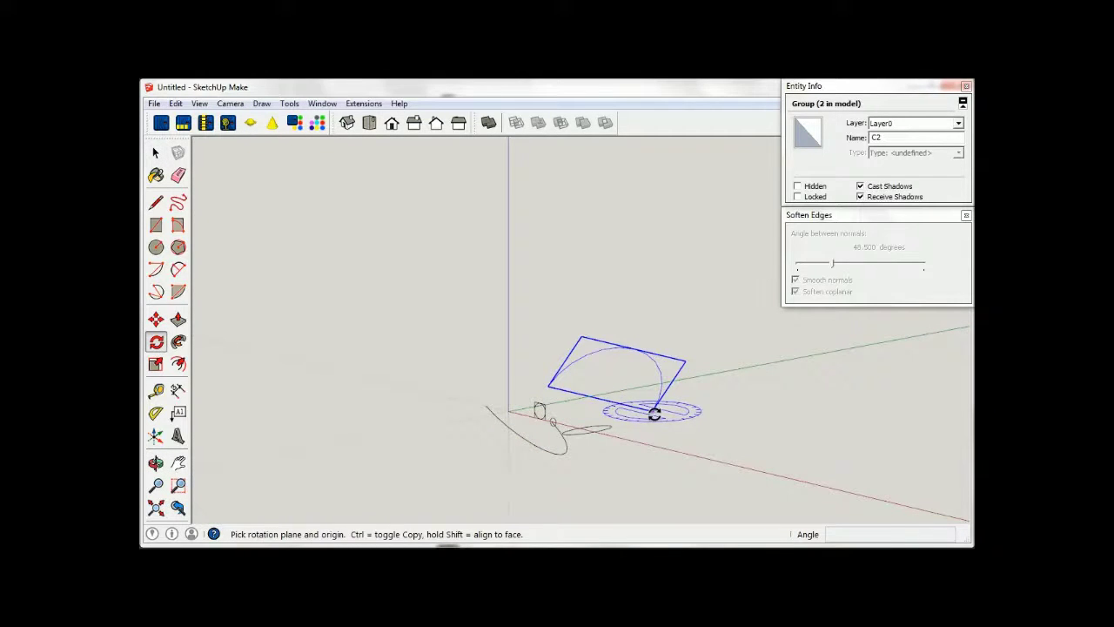
pyautogui.click(547, 389)
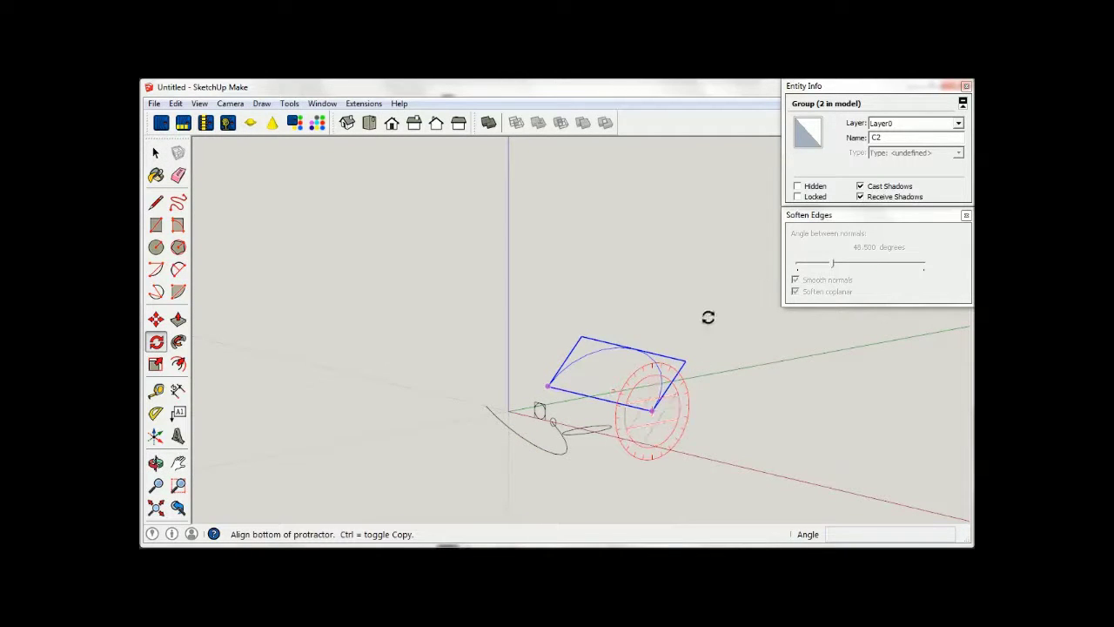
pyautogui.click(707, 315)
pyautogui.click(714, 445)
pyautogui.click(155, 153)
pyautogui.click(319, 183)
pyautogui.click(364, 103)
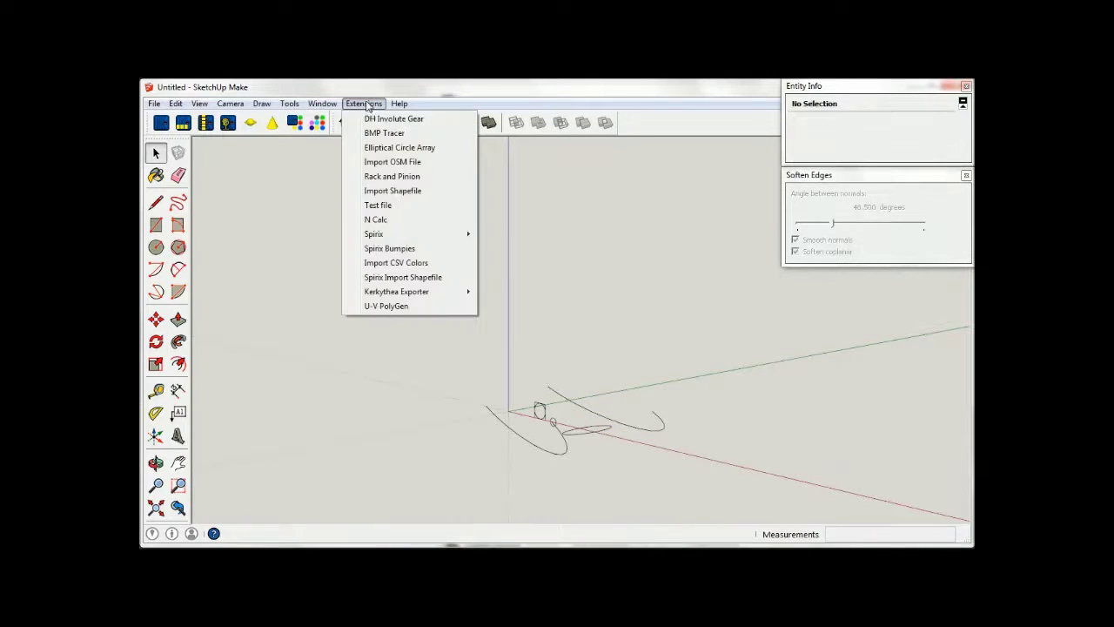
pyautogui.moveTo(374, 233)
pyautogui.click(533, 236)
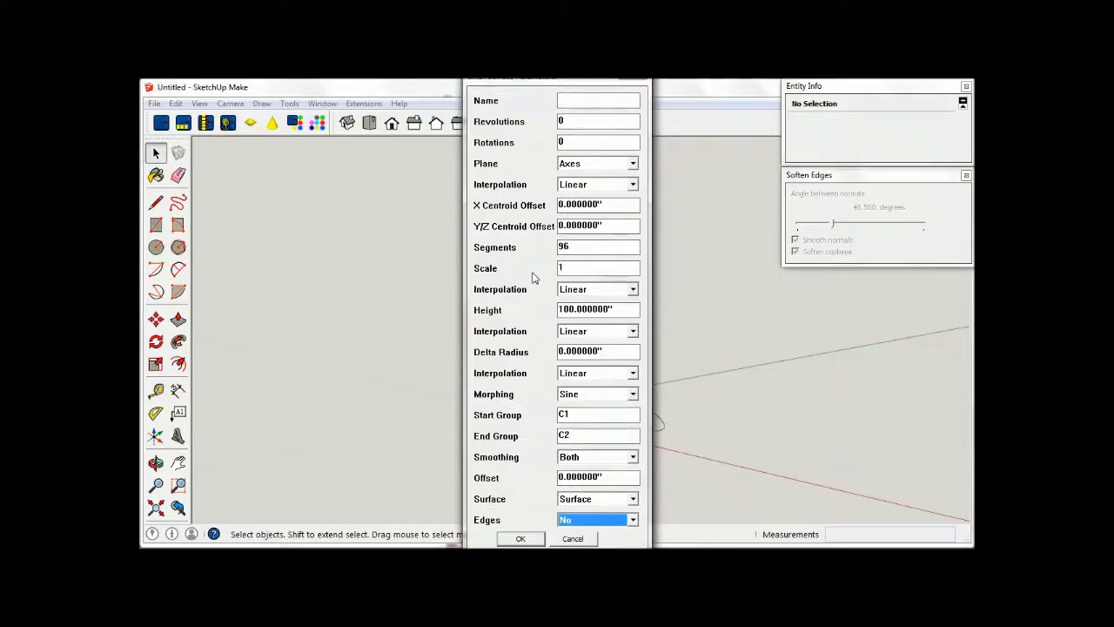
pyautogui.click(521, 538)
pyautogui.moveTo(543, 502)
pyautogui.mouseDown(button='middle')
pyautogui.moveTo(498, 325)
pyautogui.moveTo(405, 351)
pyautogui.moveTo(383, 375)
pyautogui.moveTo(595, 391)
pyautogui.moveTo(618, 348)
pyautogui.moveTo(577, 473)
pyautogui.moveTo(648, 398)
pyautogui.mouseUp(button='middle')
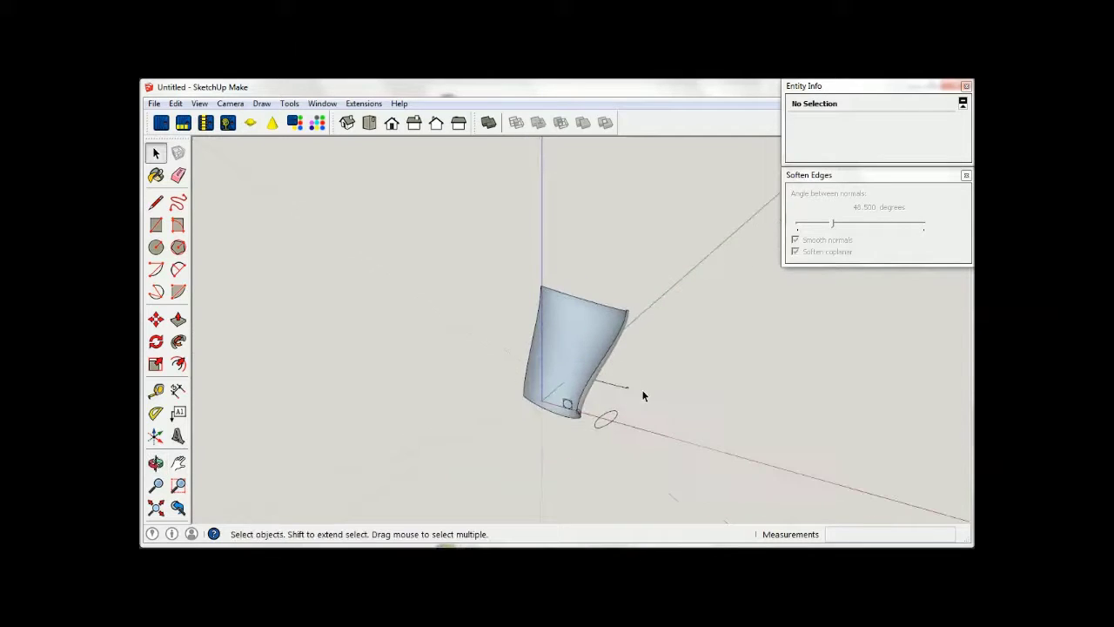
pyautogui.scroll(3, 558, 391)
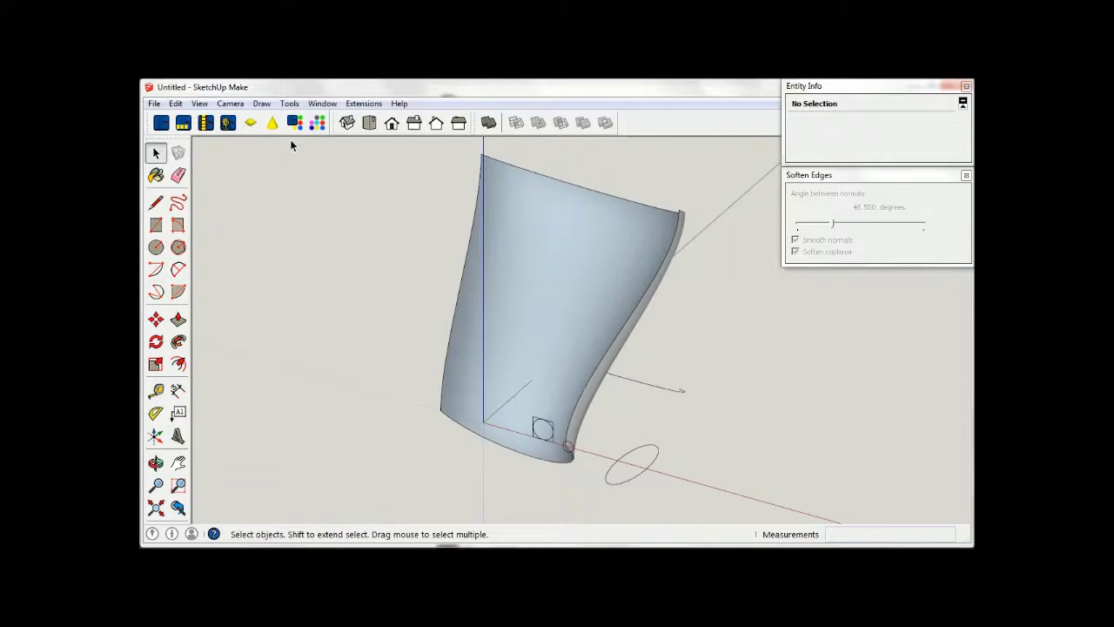
pyautogui.click(199, 103)
pyautogui.click(220, 150)
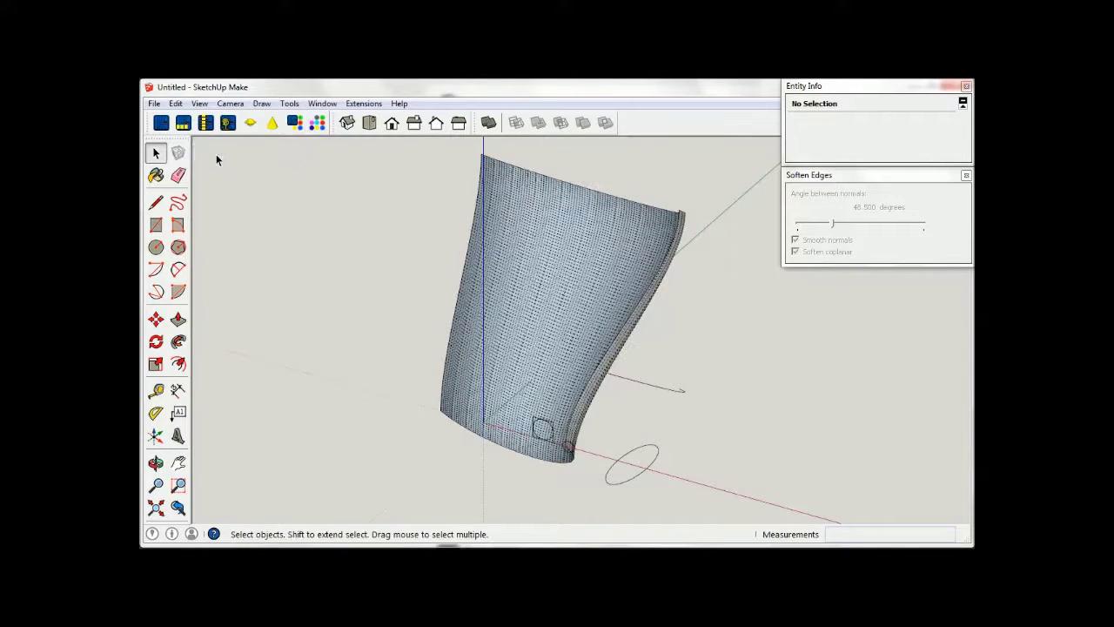
pyautogui.moveTo(535, 276)
pyautogui.mouseDown(button='middle')
pyautogui.moveTo(513, 266)
pyautogui.moveTo(669, 284)
pyautogui.mouseUp(button='middle')
pyautogui.moveTo(669, 285)
pyautogui.mouseDown()
pyautogui.moveTo(719, 284)
pyautogui.moveTo(542, 316)
pyautogui.moveTo(418, 276)
pyautogui.moveTo(441, 241)
pyautogui.mouseUp()
pyautogui.moveTo(442, 241); pyautogui.dragTo(407, 264, button='middle')
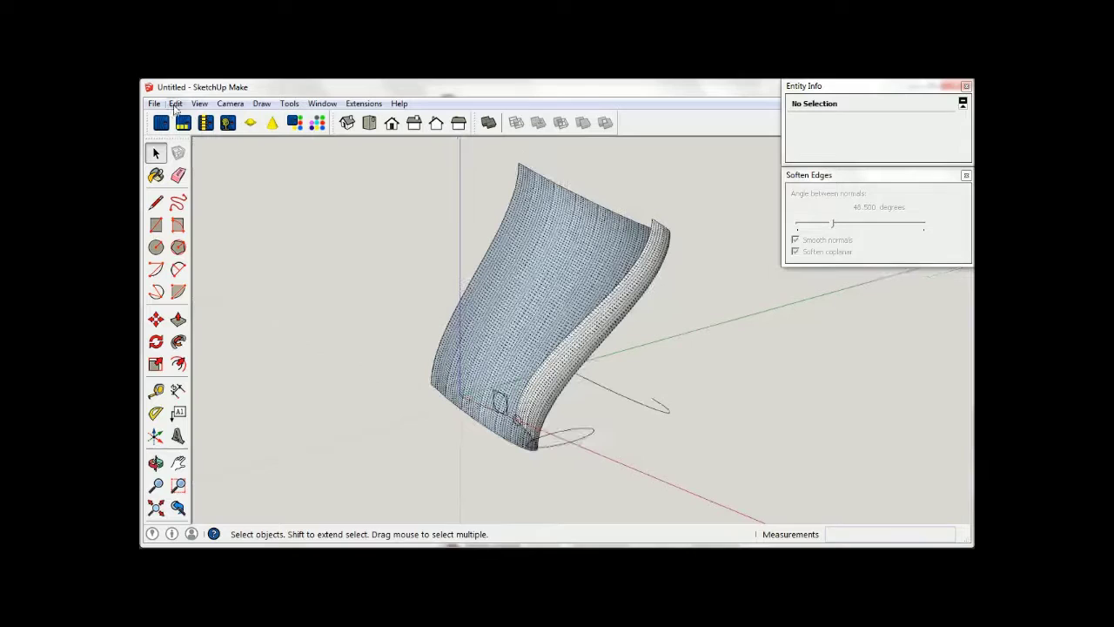
pyautogui.click(200, 104)
pyautogui.click(221, 155)
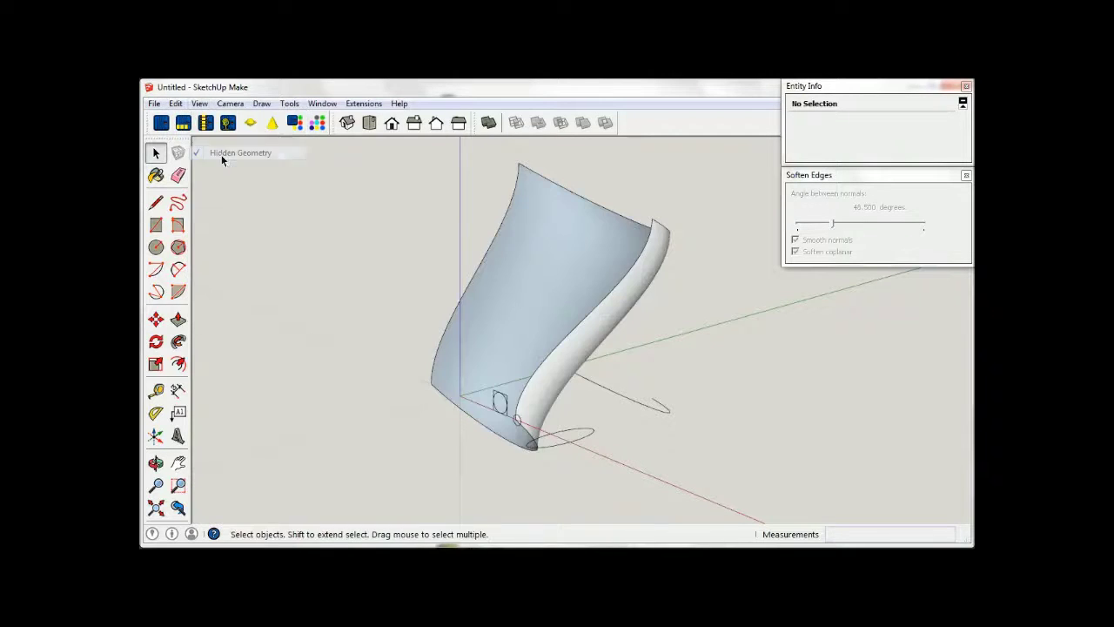
pyautogui.click(364, 103)
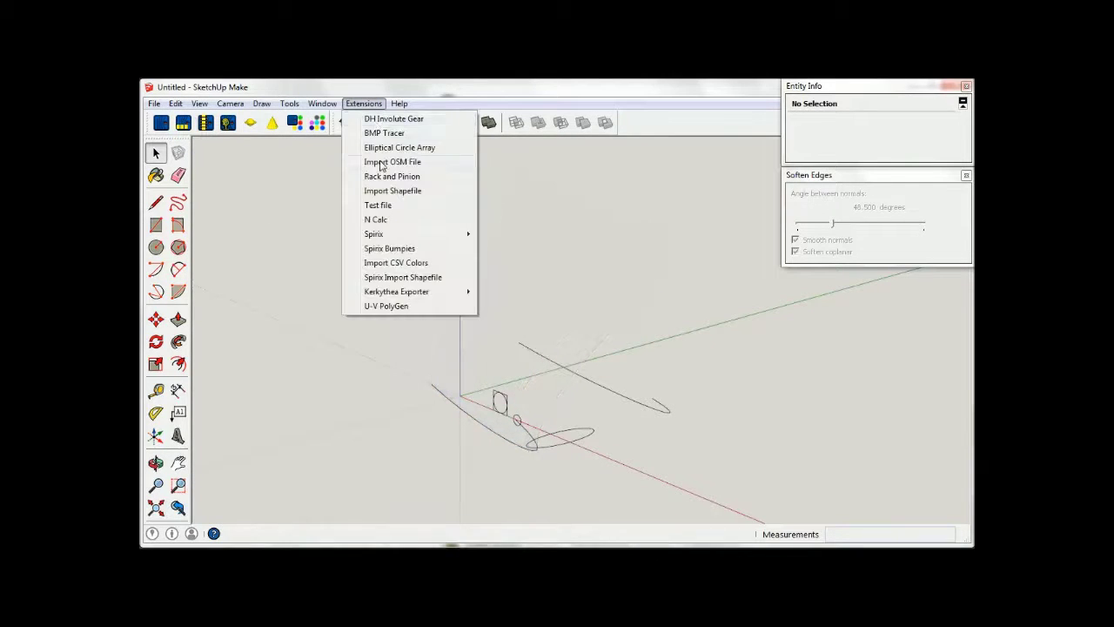
pyautogui.moveTo(375, 234)
pyautogui.click(514, 237)
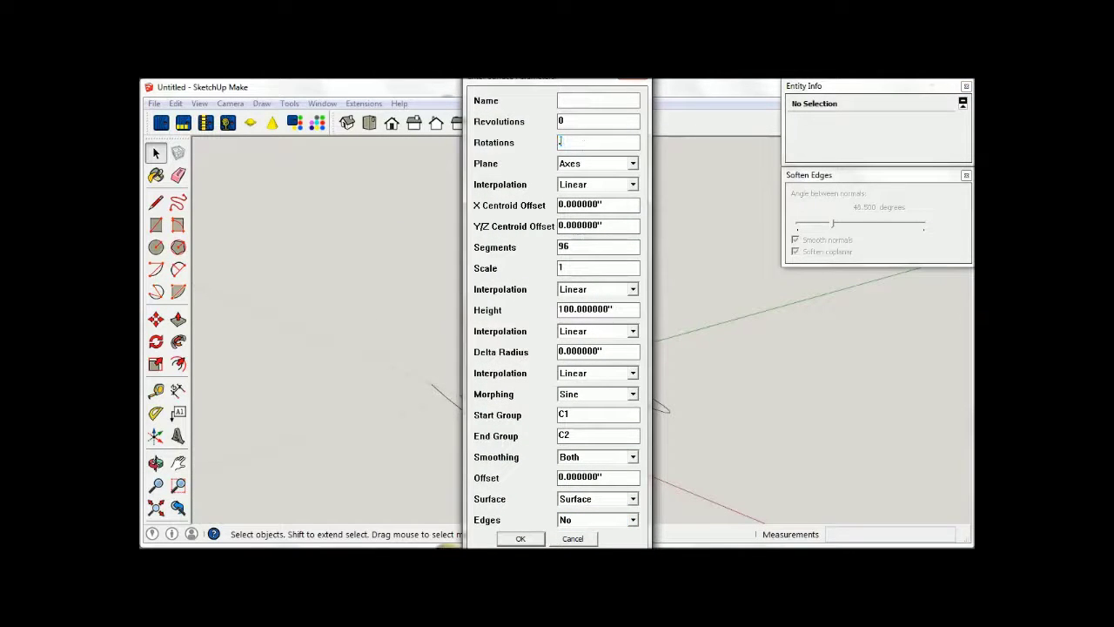
pyautogui.write('.25')
pyautogui.press('Return')
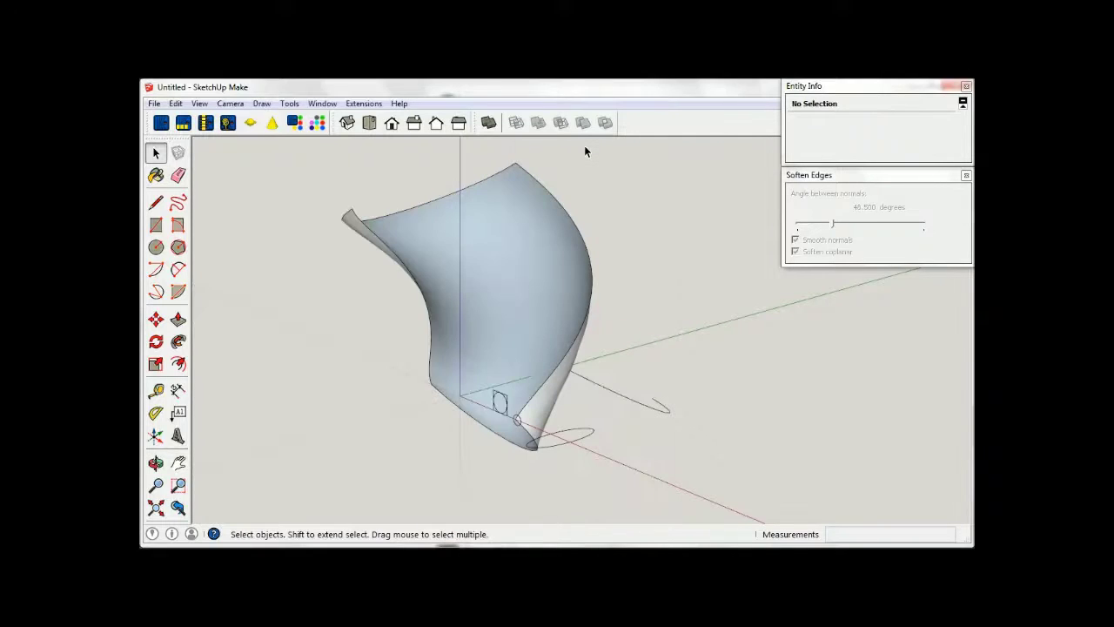
pyautogui.click(372, 123)
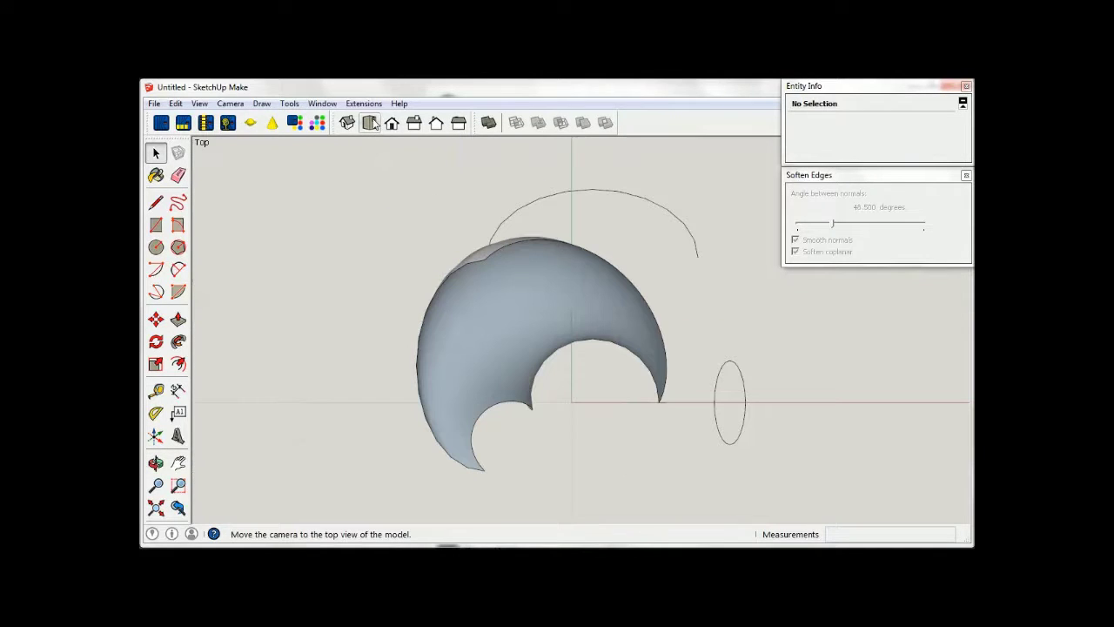
pyautogui.click(393, 125)
pyautogui.click(415, 124)
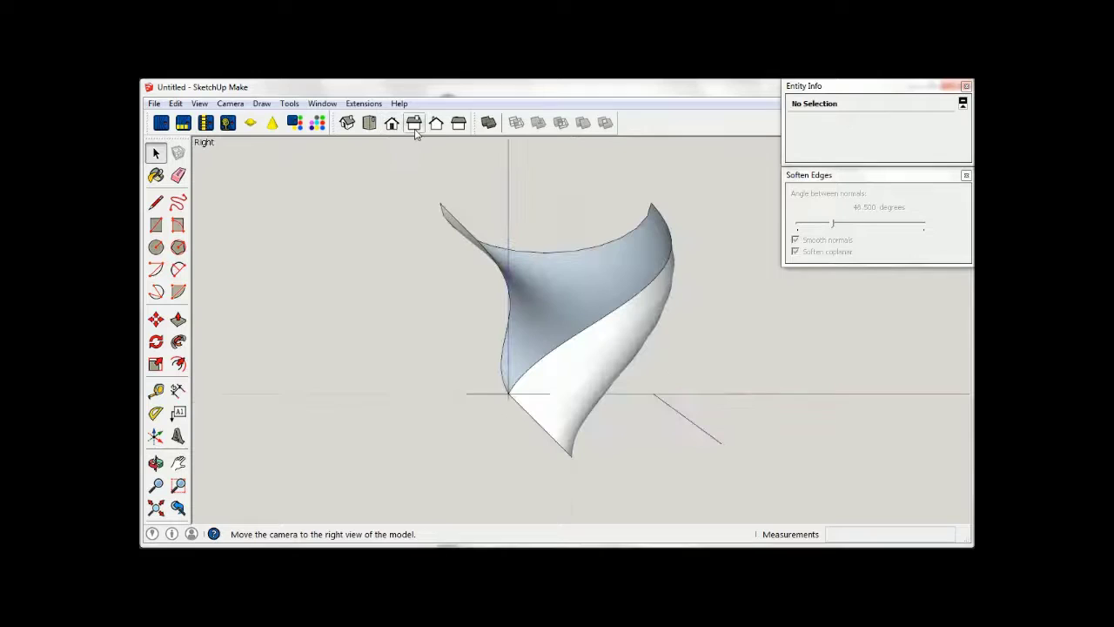
pyautogui.click(437, 124)
pyautogui.moveTo(467, 201)
pyautogui.mouseDown(button='middle')
pyautogui.moveTo(733, 283)
pyautogui.moveTo(490, 316)
pyautogui.moveTo(330, 408)
pyautogui.moveTo(455, 406)
pyautogui.moveTo(519, 389)
pyautogui.mouseUp(button='middle')
pyautogui.hotkey('ctrl', 'z')
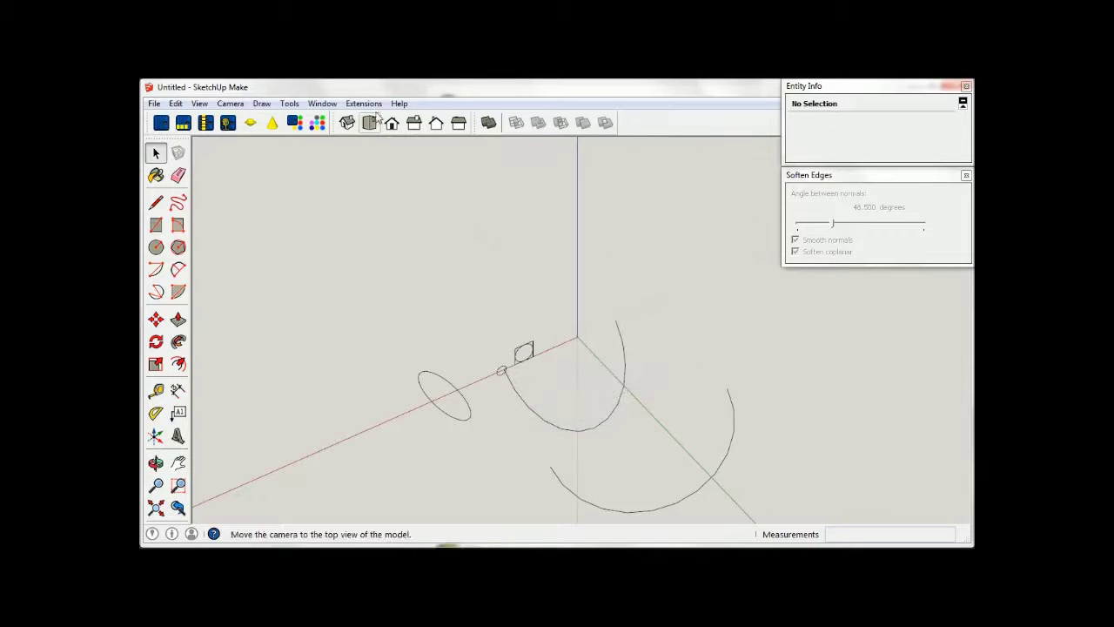
# - Sweep a Spirix surface from C1 to C2 with 0.25 rotations and orbit to inspect the twist
pyautogui.click(364, 103)
pyautogui.click(533, 234)
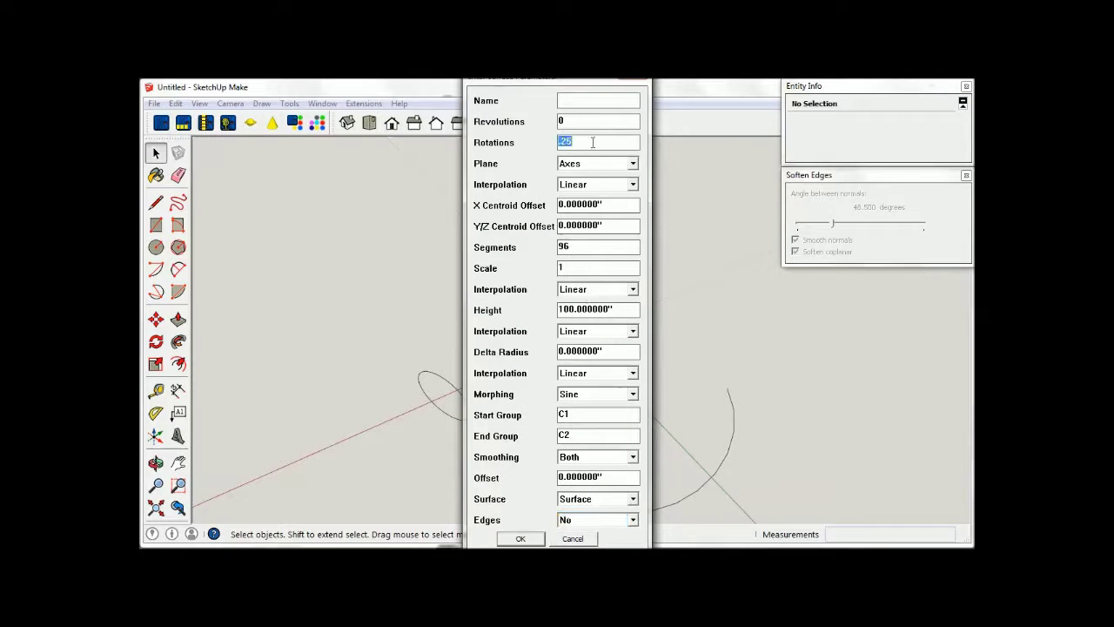
pyautogui.press('Return')
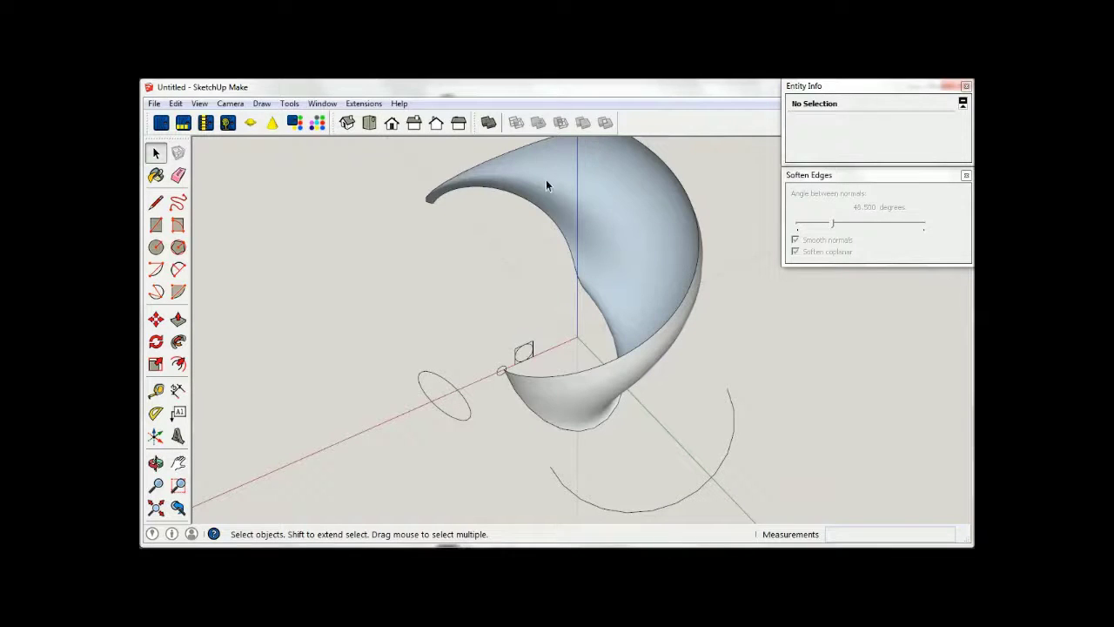
pyautogui.moveTo(442, 321); pyautogui.dragTo(701, 331, button='middle')
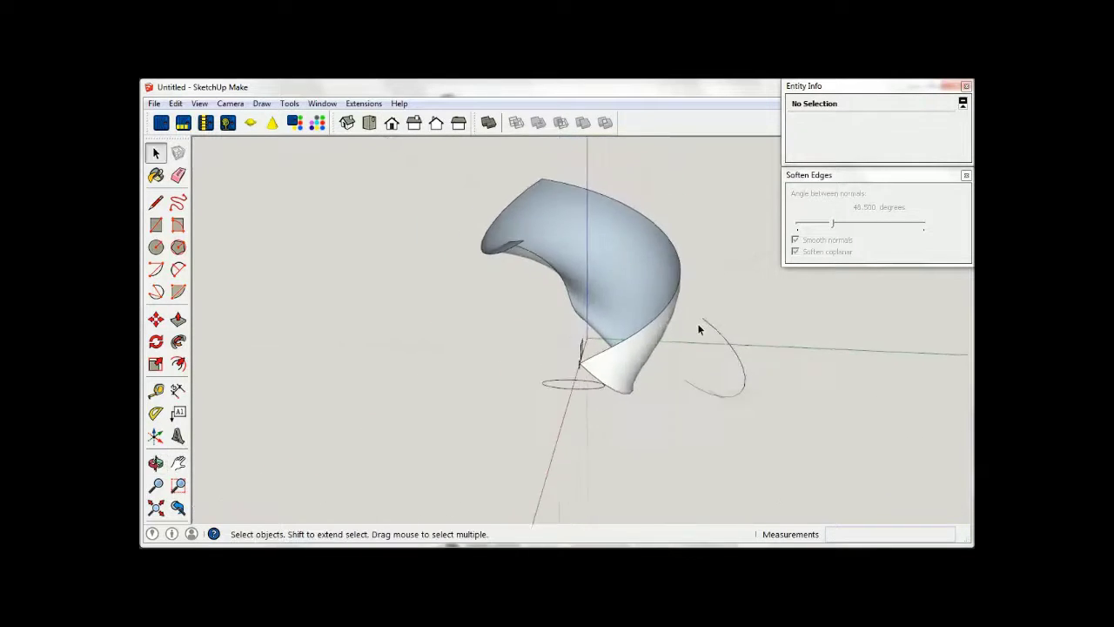
pyautogui.moveTo(578, 447)
pyautogui.mouseDown(button='middle')
pyautogui.moveTo(502, 456)
pyautogui.moveTo(611, 492)
pyautogui.mouseUp(button='middle')
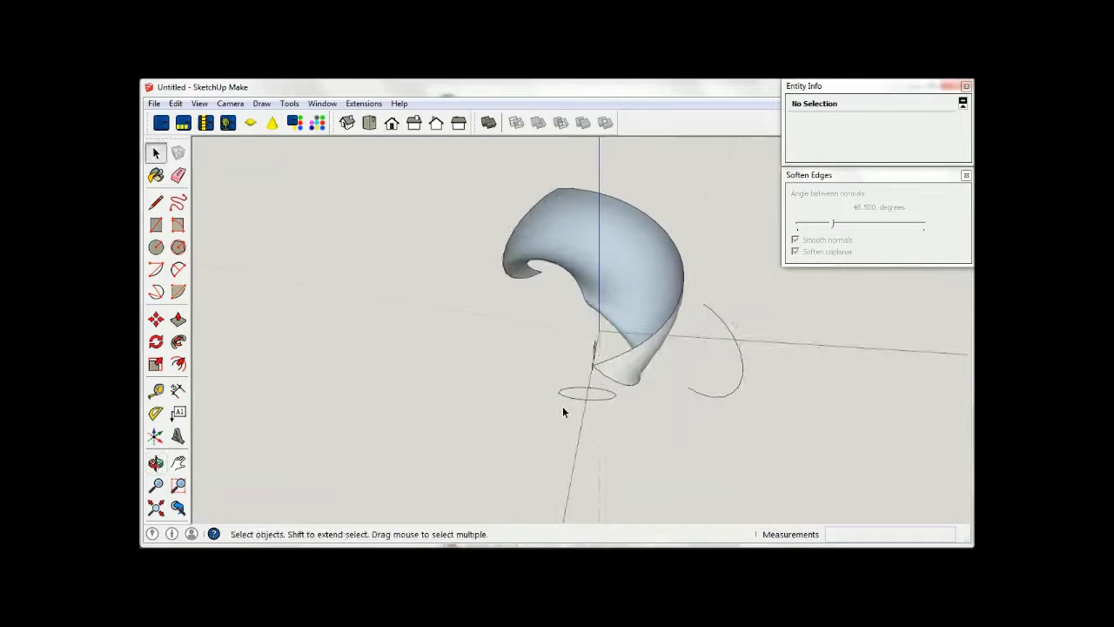
# - Open the surface group to inspect its mesh, then select the square profile group
pyautogui.click(648, 279)
pyautogui.scroll(2, 694, 224)
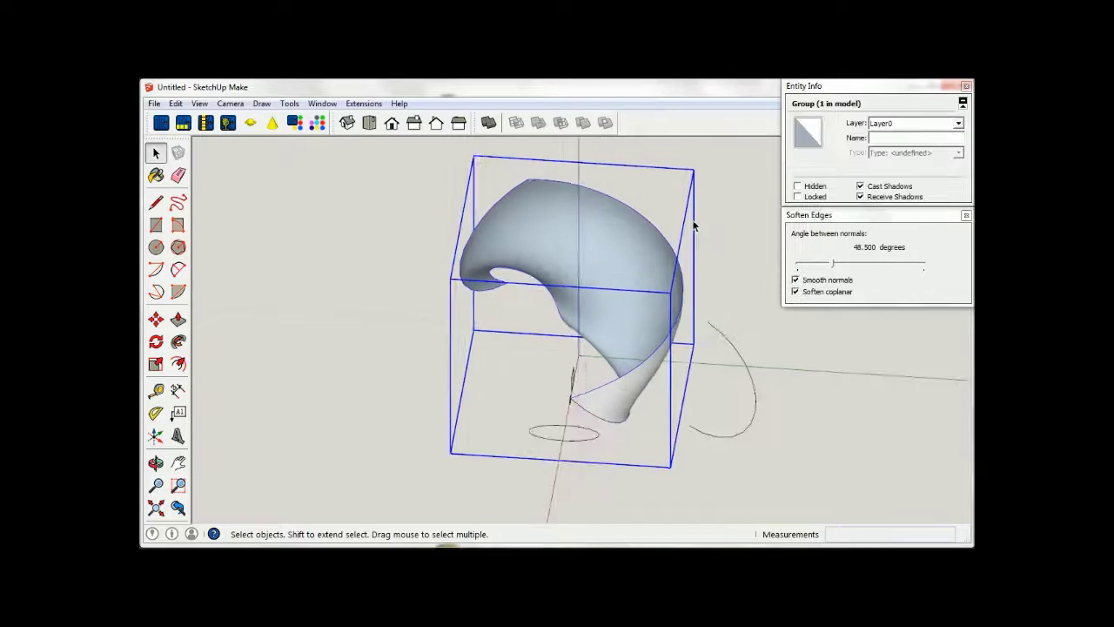
pyautogui.scroll(1, 694, 225)
pyautogui.click(706, 274)
pyautogui.click(635, 283)
pyautogui.doubleClick(634, 282)
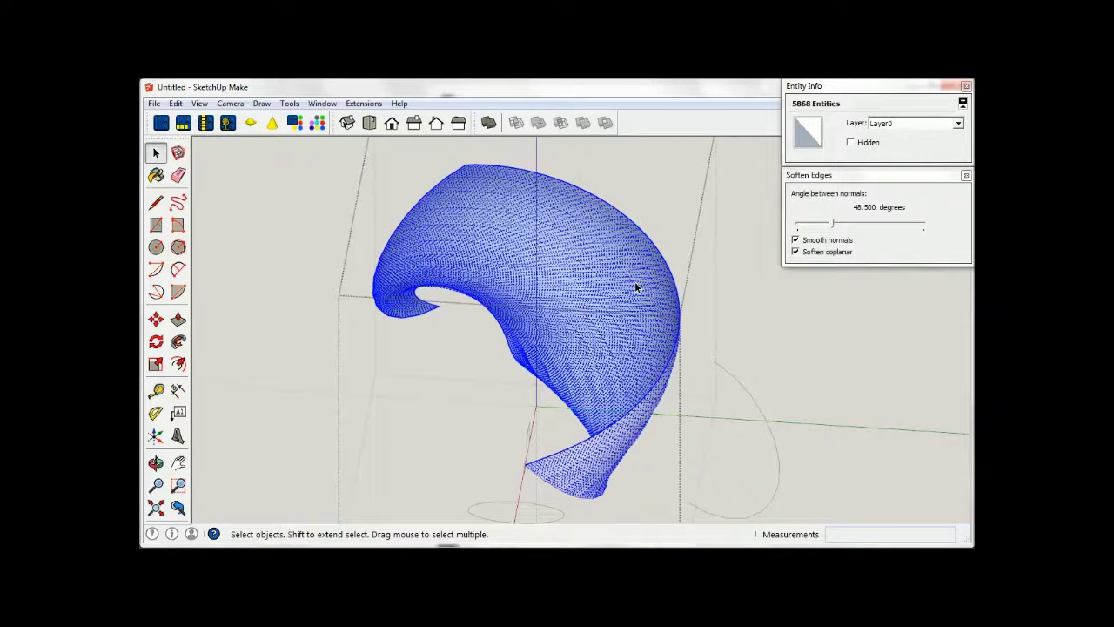
pyautogui.click(723, 264)
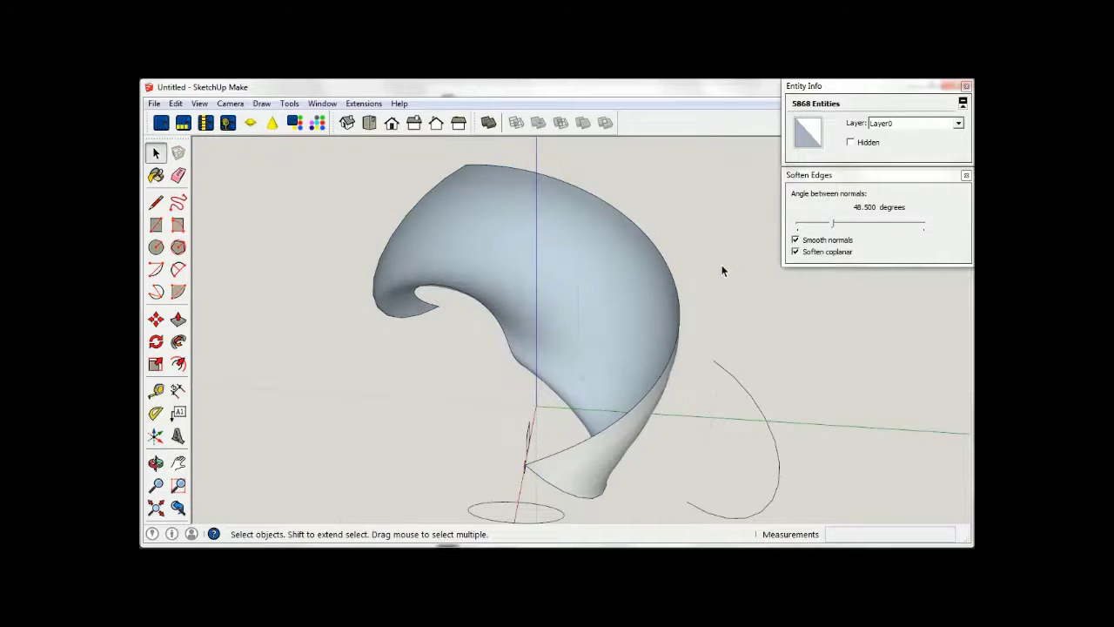
pyautogui.click(580, 303)
# - Rotate both profile groups 90° about the red axis
pyautogui.keyDown('shift'); pyautogui.click(538, 331); pyautogui.keyUp('shift')
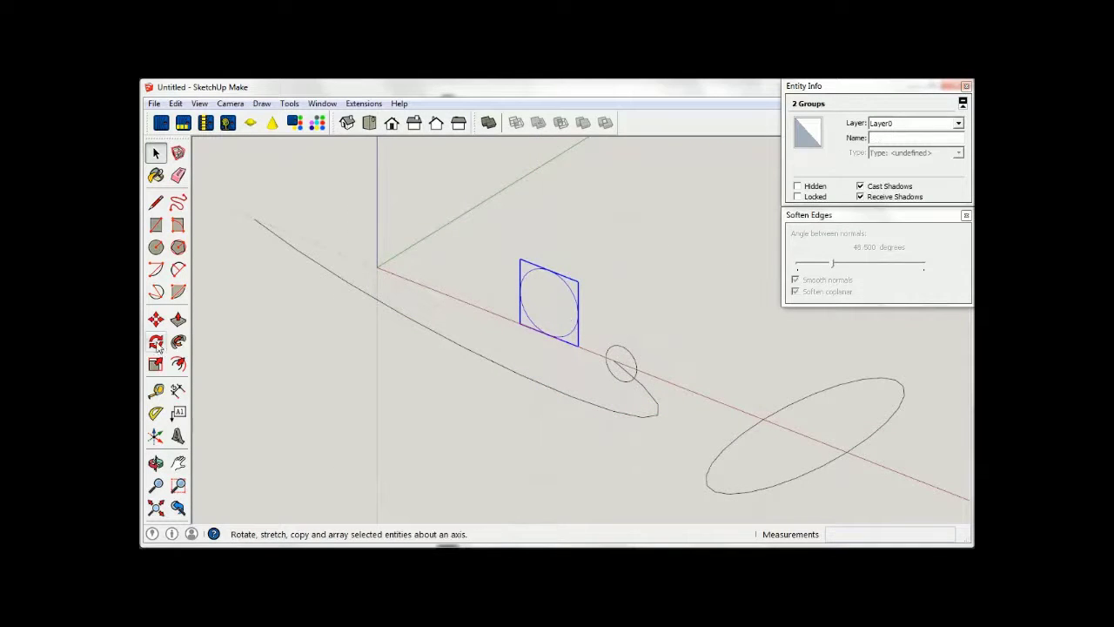
pyautogui.click(156, 341)
pyautogui.moveTo(577, 347)
pyautogui.mouseDown()
pyautogui.moveTo(523, 332)
pyautogui.moveTo(536, 325)
pyautogui.mouseUp()
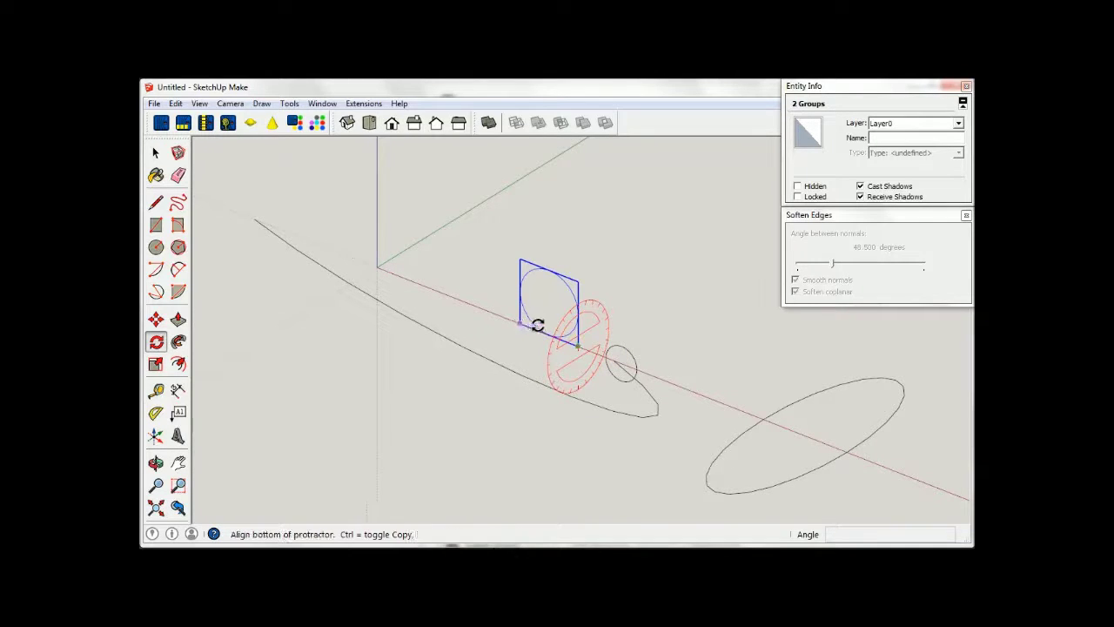
pyautogui.click(620, 310)
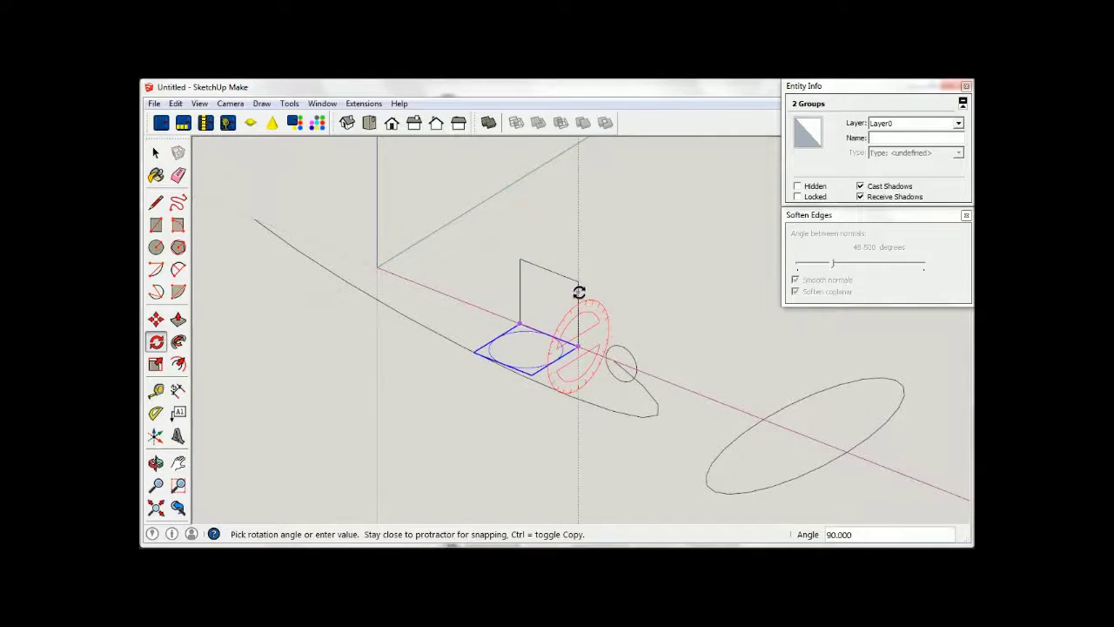
pyautogui.click(579, 292)
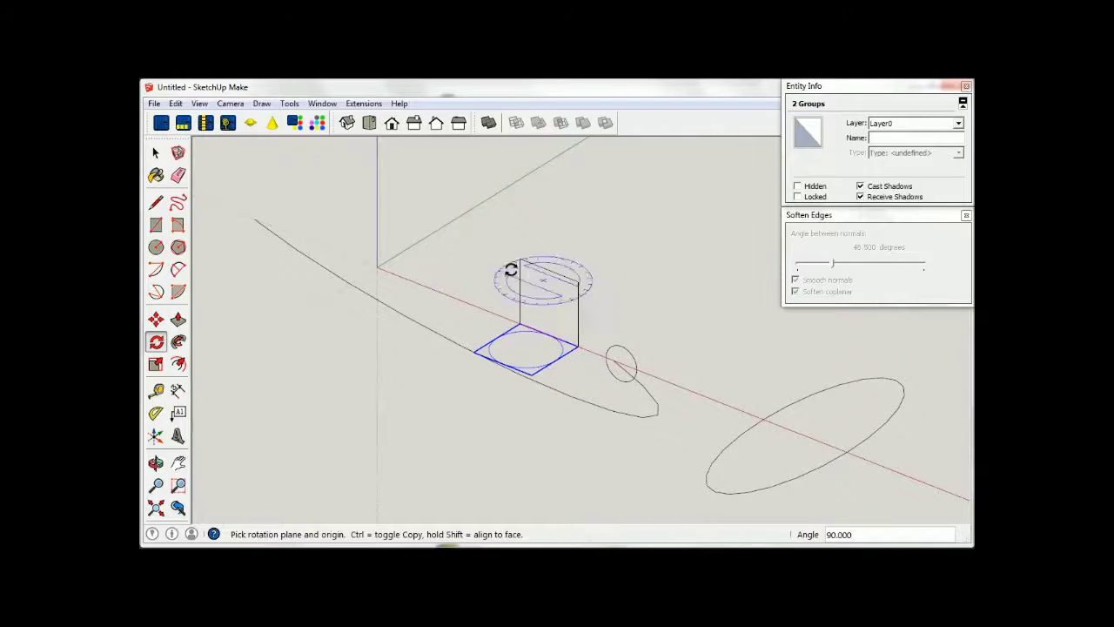
pyautogui.click(156, 153)
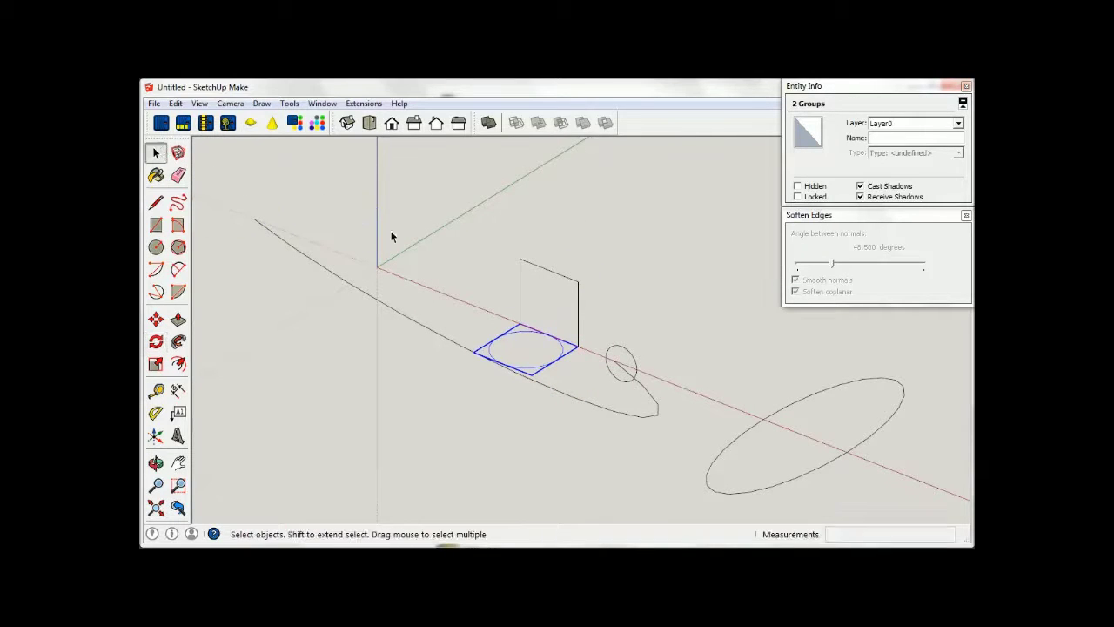
pyautogui.click(465, 251)
# - Select the square base group A4 to check its name, then clear the selection
pyautogui.click(479, 346)
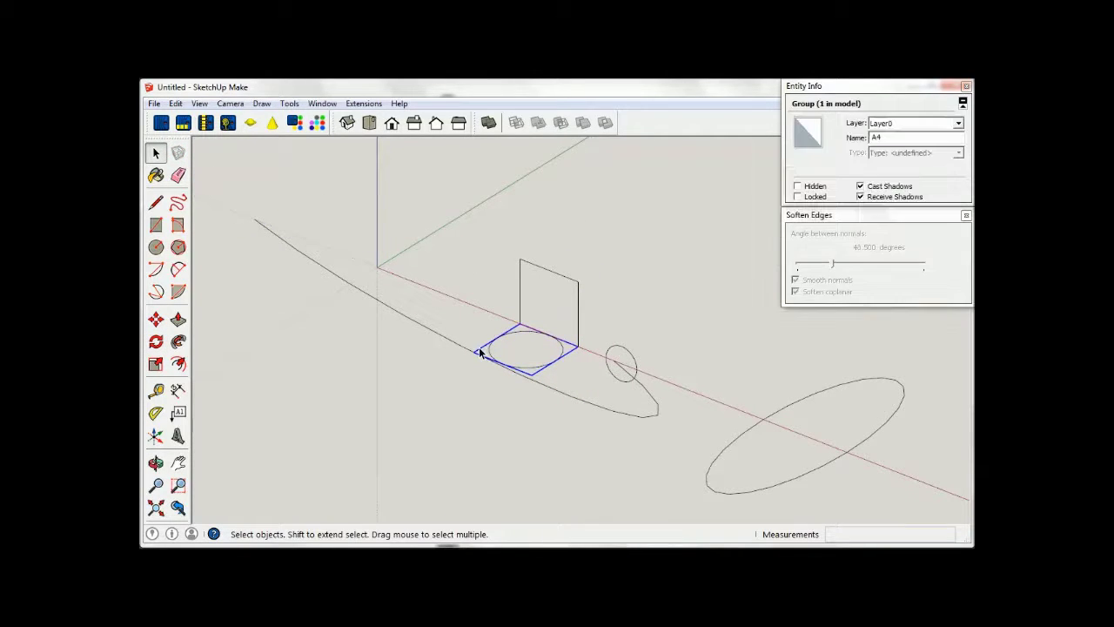
pyautogui.click(528, 346)
pyautogui.click(531, 333)
pyautogui.click(404, 177)
pyautogui.click(363, 106)
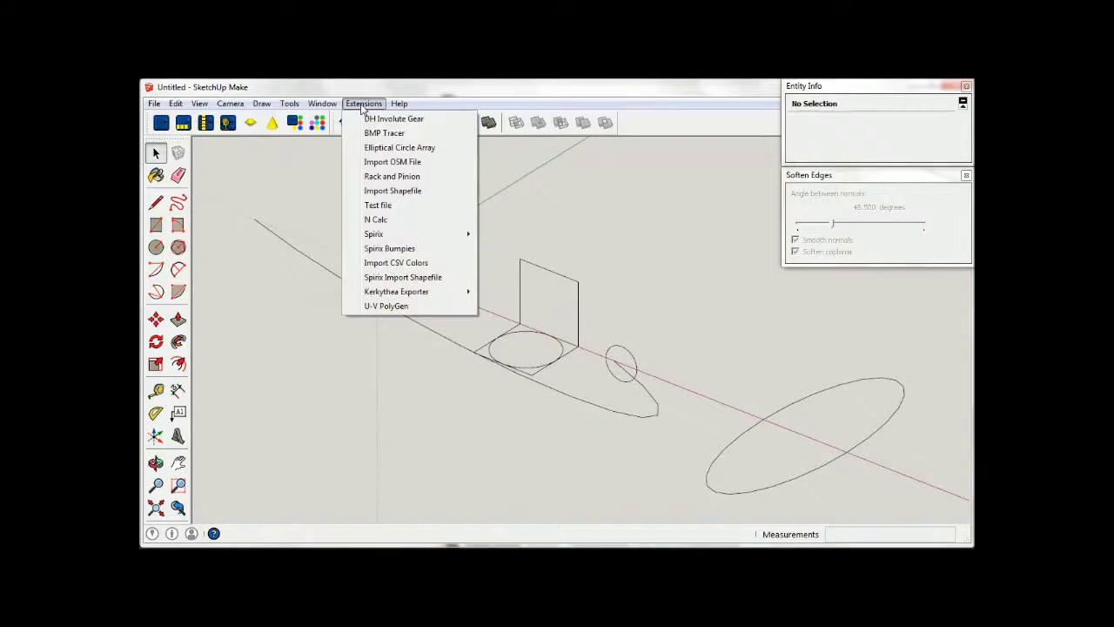
pyautogui.click(515, 242)
# - Move the A5 circle group up and to the right, away from A4
pyautogui.click(420, 335)
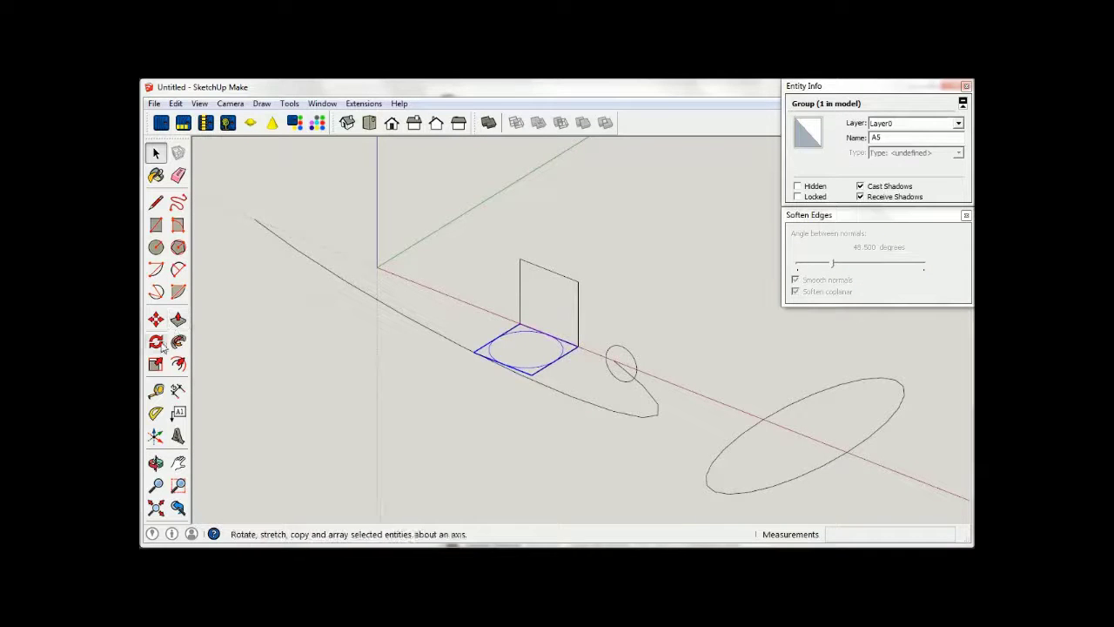
pyautogui.click(156, 342)
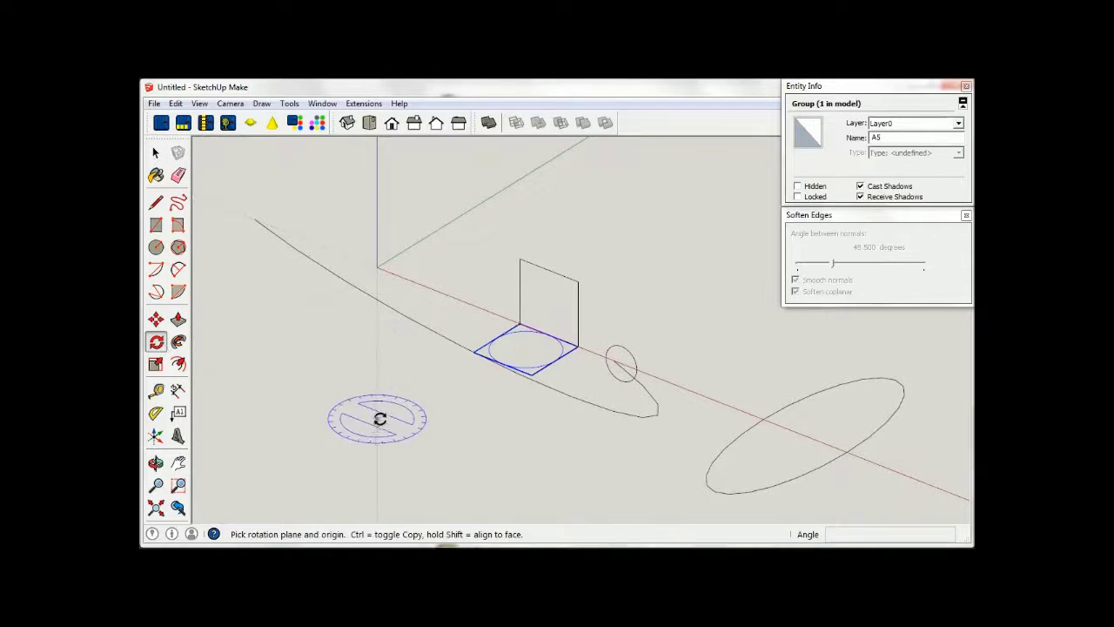
pyautogui.click(156, 320)
pyautogui.click(435, 410)
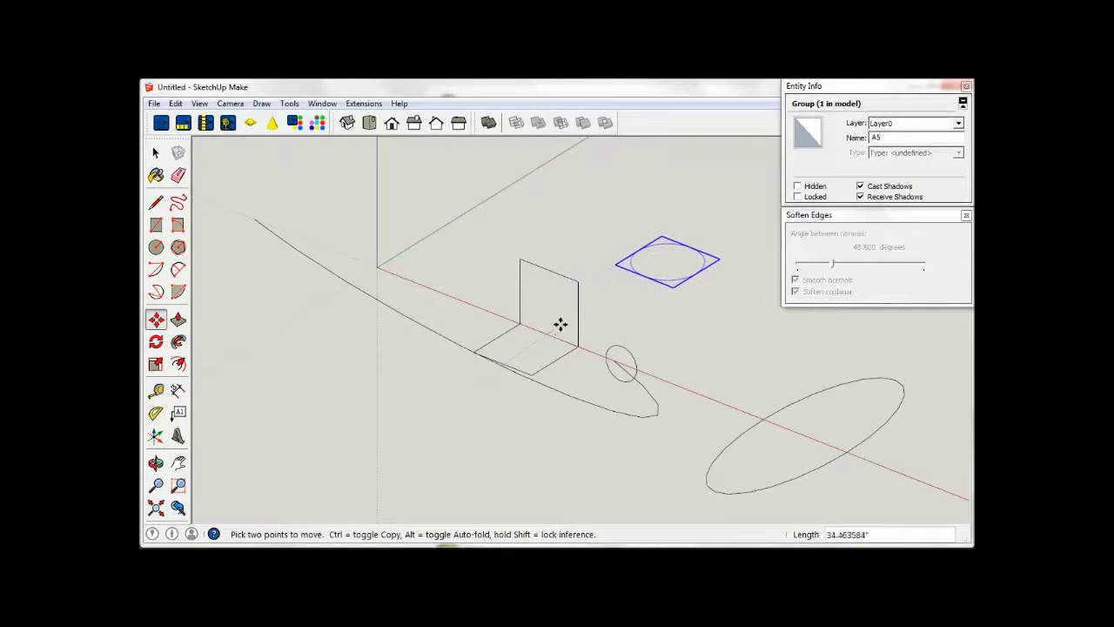
pyautogui.click(597, 316)
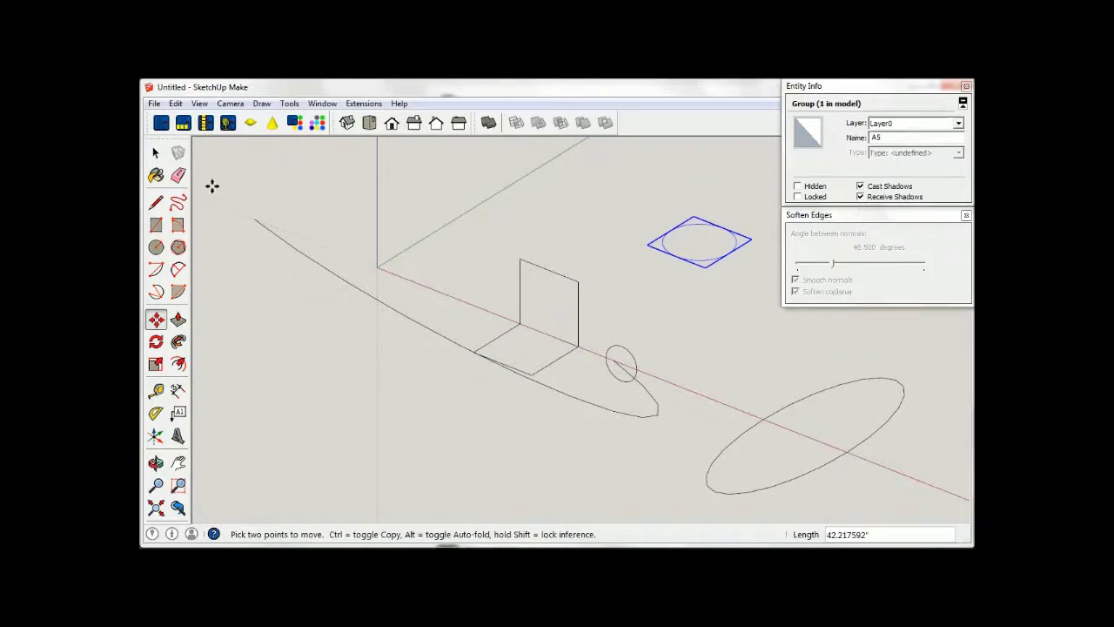
pyautogui.click(156, 152)
pyautogui.click(448, 259)
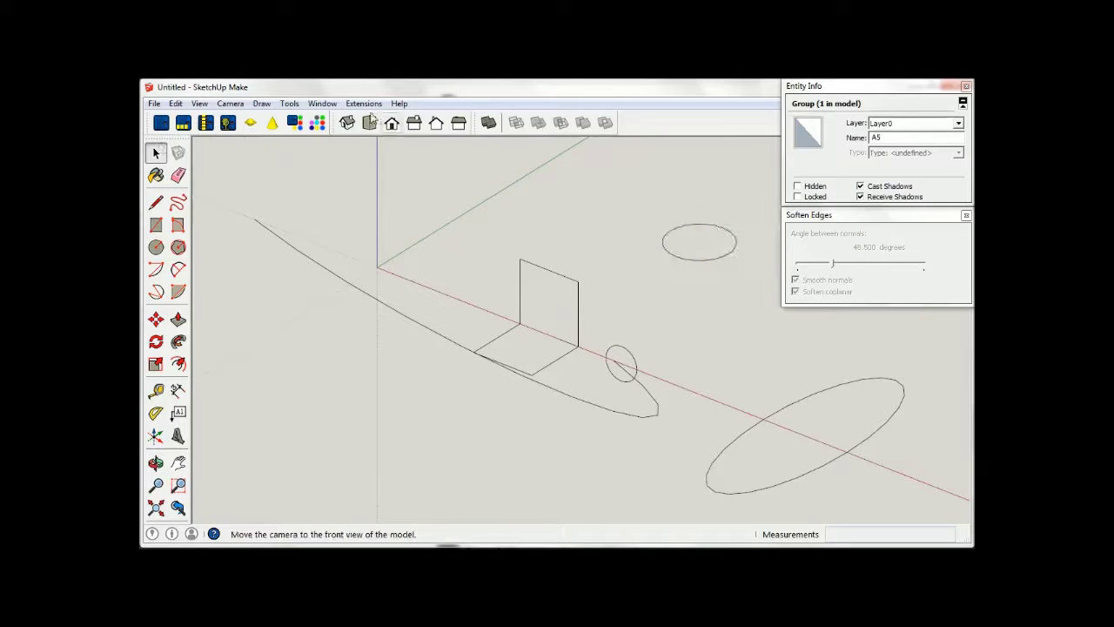
pyautogui.click(362, 104)
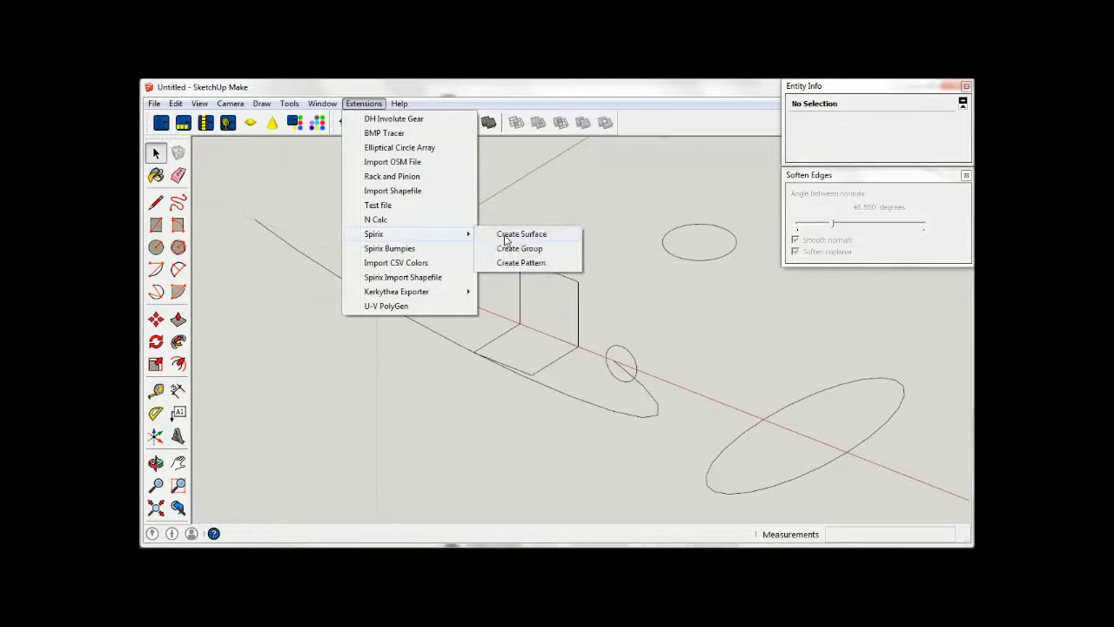
# - Build a Spirix surface with Start Group A4 and End Group A5
pyautogui.moveTo(375, 234)
pyautogui.click(509, 236)
pyautogui.click(577, 142)
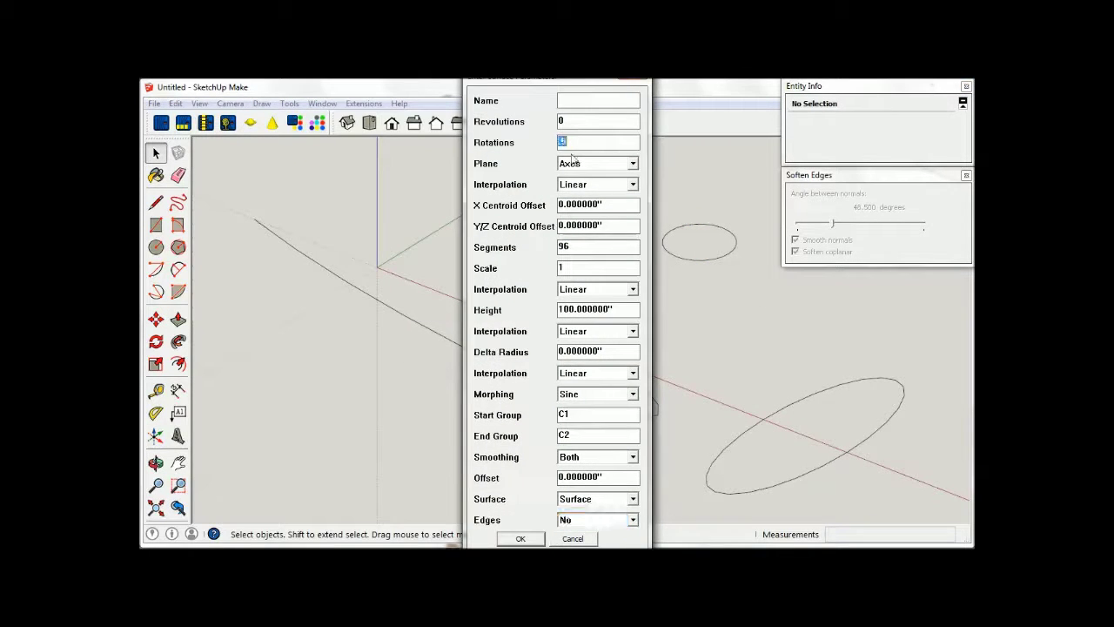
pyautogui.press('Tab')
pyautogui.press('Tab')
pyautogui.press('Tab')
pyautogui.press('Tab')
pyautogui.press('Tab')
pyautogui.press('Tab')
pyautogui.press('Tab')
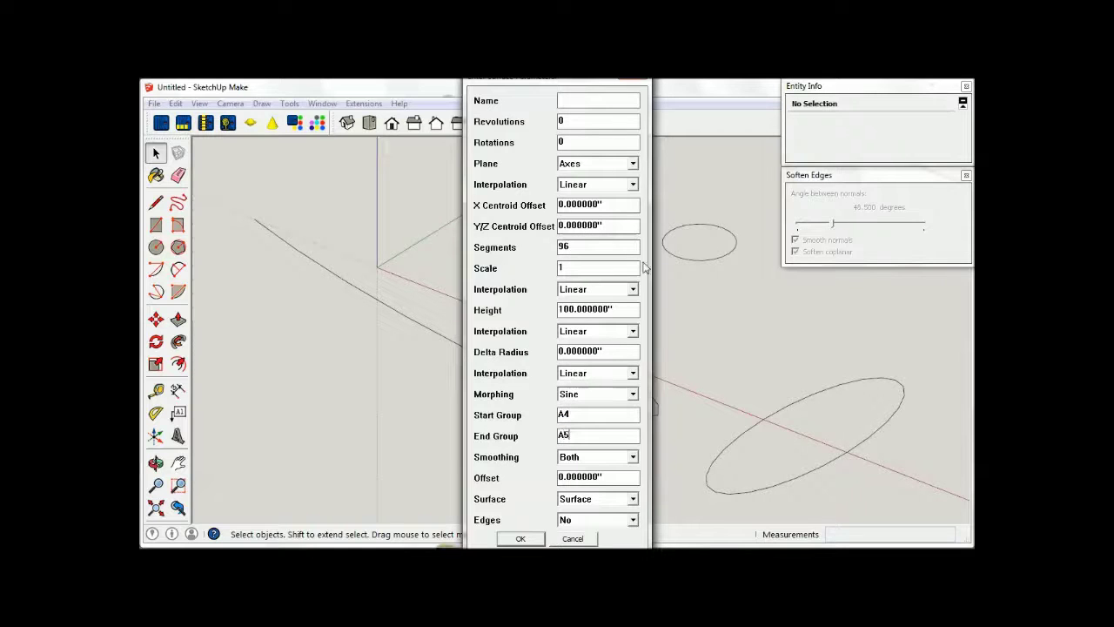
pyautogui.click(525, 539)
# - Orbit around the new curved tube and open its group for editing
pyautogui.scroll(-1, 588, 447)
pyautogui.scroll(-1, 593, 456)
pyautogui.scroll(-1, 593, 456)
pyautogui.scroll(-2, 593, 455)
pyautogui.moveTo(636, 378)
pyautogui.mouseDown(button='middle')
pyautogui.moveTo(488, 326)
pyautogui.moveTo(626, 222)
pyautogui.moveTo(597, 192)
pyautogui.mouseUp(button='middle')
pyautogui.scroll(3, 597, 192)
pyautogui.scroll(2, 597, 193)
pyautogui.moveTo(617, 249); pyautogui.dragTo(595, 315, button='middle')
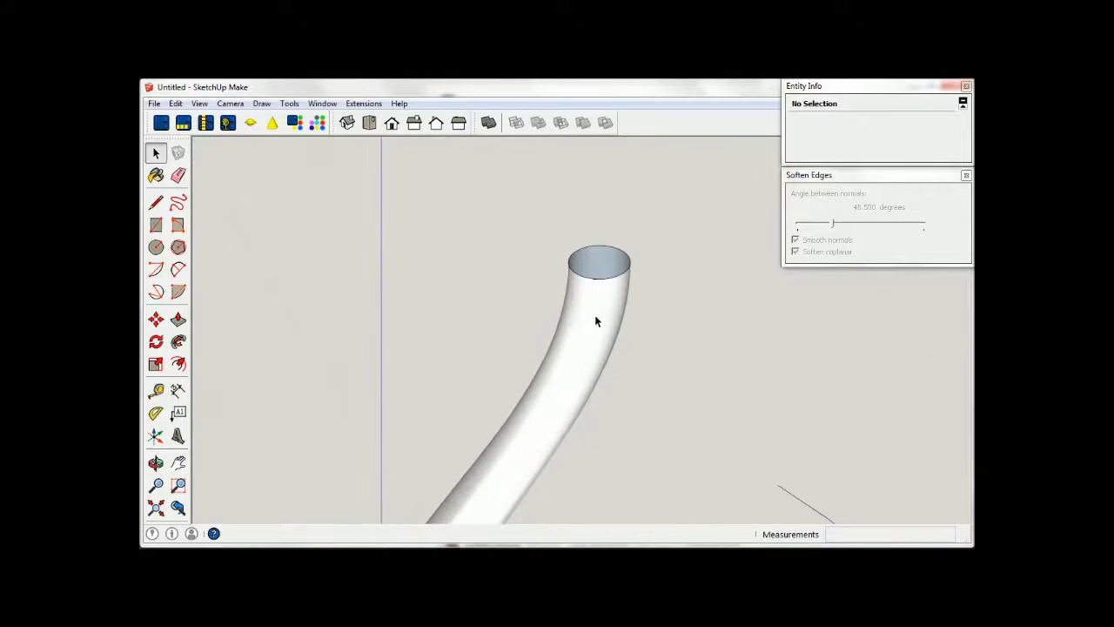
pyautogui.doubleClick(613, 279)
pyautogui.click(156, 202)
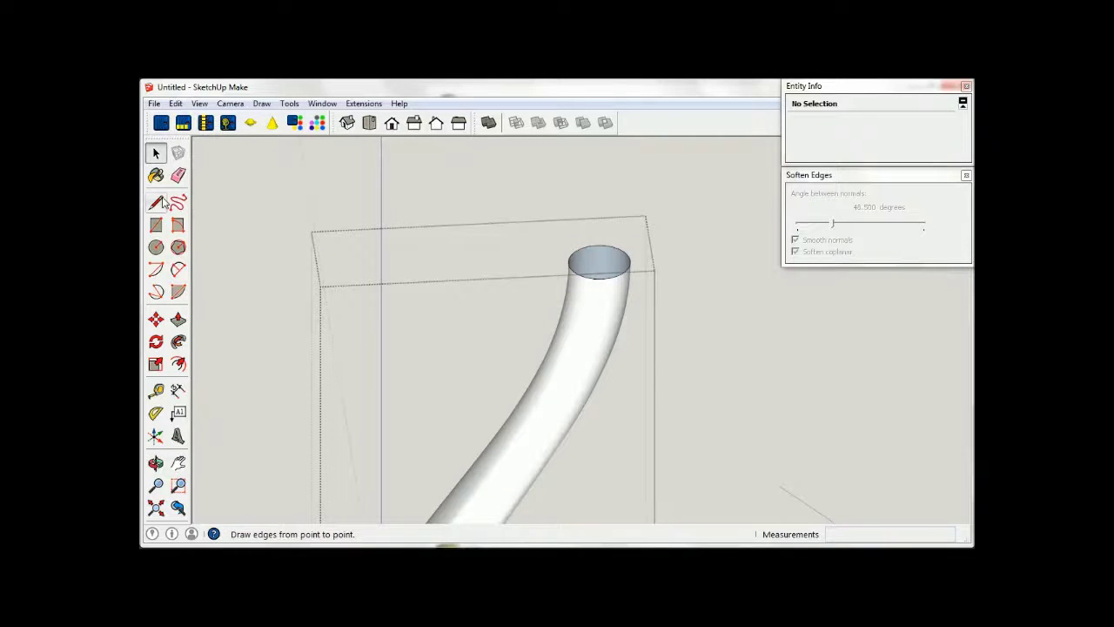
# - Close the tube's top circle with a face and pull it straight up into a cylinder
pyautogui.click(611, 276)
pyautogui.click(612, 275)
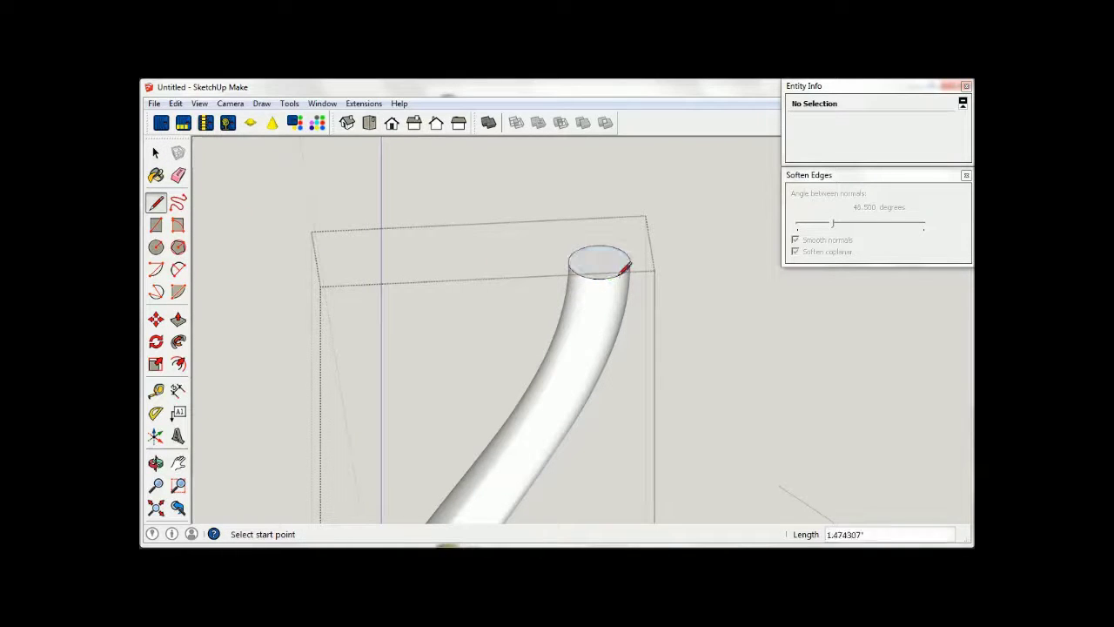
pyautogui.scroll(-2, 600, 278)
pyautogui.moveTo(592, 356); pyautogui.dragTo(311, 340, button='middle')
pyautogui.click(178, 319)
pyautogui.scroll(-2, 368, 436)
pyautogui.scroll(-1, 453, 392)
pyautogui.click(522, 345)
pyautogui.click(521, 180)
# - Select the whole tube and soften its coplanar edges
pyautogui.click(156, 153)
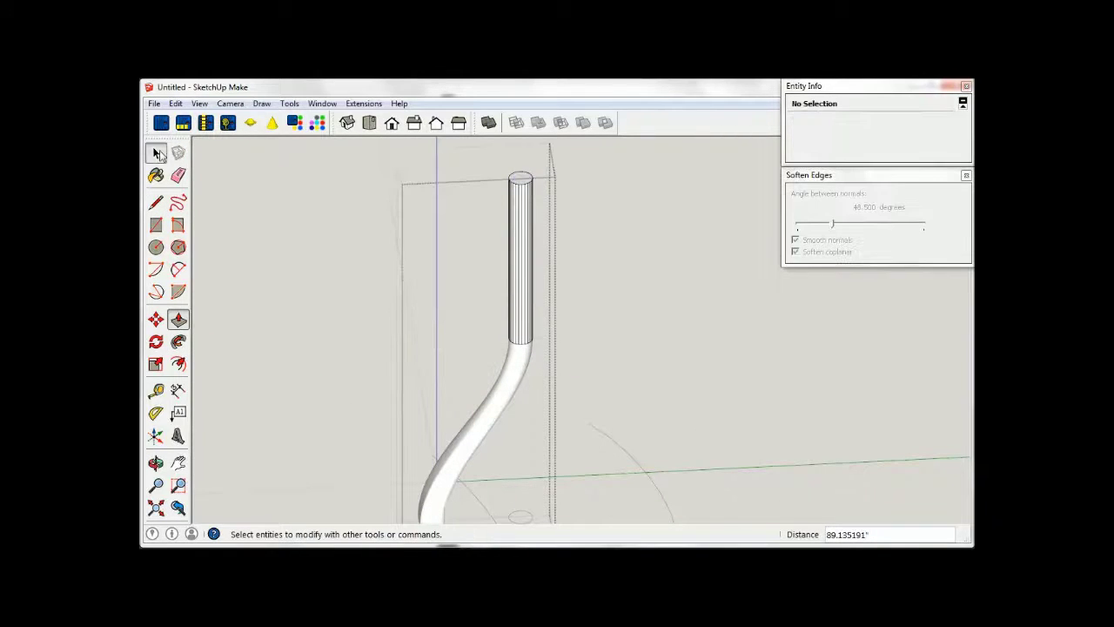
pyautogui.tripleClick(521, 265)
pyautogui.click(795, 252)
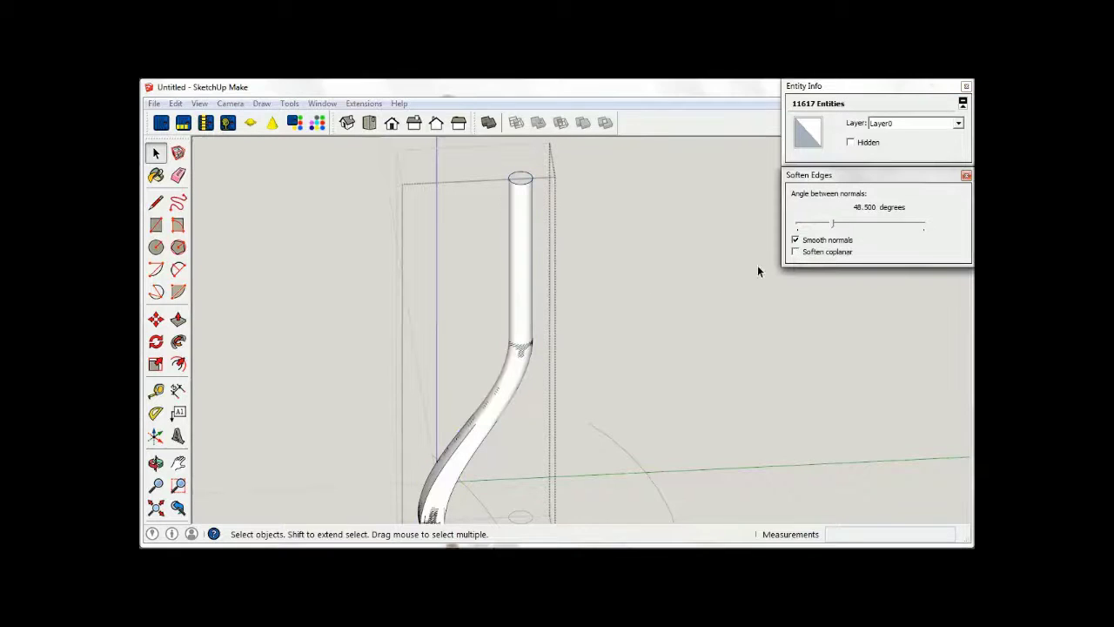
pyautogui.click(592, 288)
pyautogui.moveTo(592, 289)
pyautogui.mouseDown(button='middle')
pyautogui.moveTo(498, 499)
pyautogui.moveTo(525, 261)
pyautogui.moveTo(511, 372)
pyautogui.mouseUp(button='middle')
# - Close the tube's lower end with a face and pull it straight down
pyautogui.scroll(3, 507, 336)
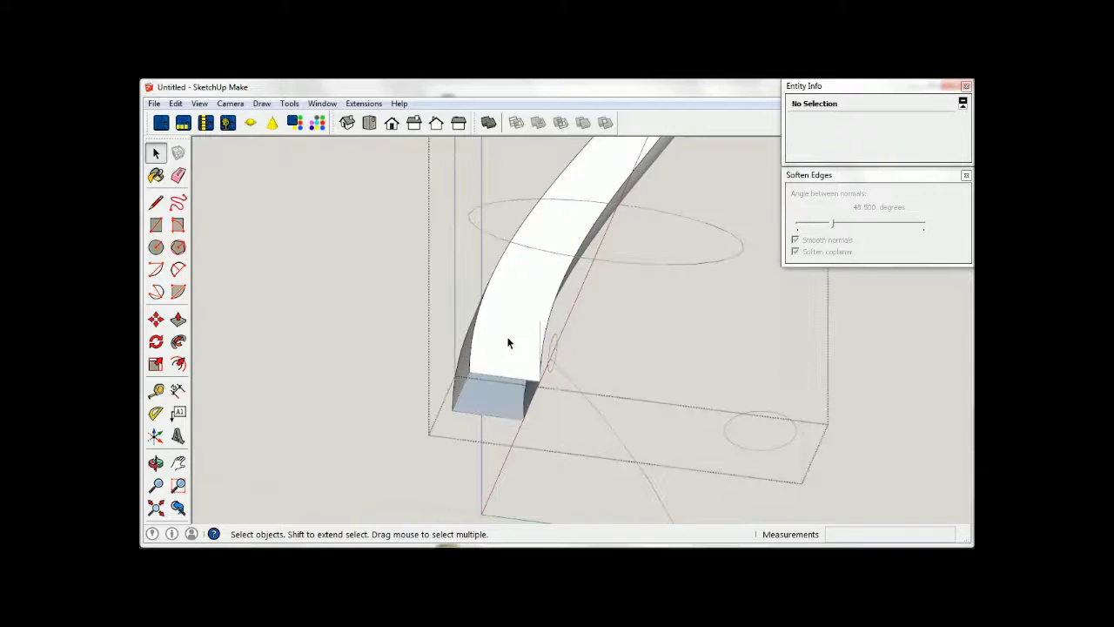
pyautogui.click(156, 201)
pyautogui.click(470, 374)
pyautogui.click(540, 380)
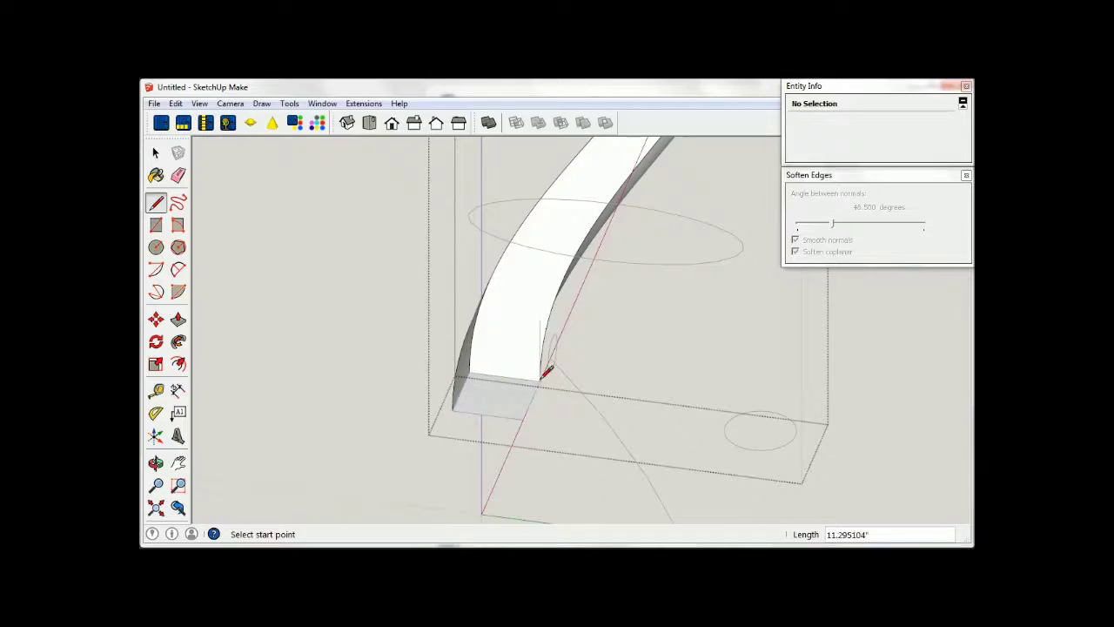
pyautogui.click(178, 319)
pyautogui.scroll(-3, 383, 238)
pyautogui.click(445, 347)
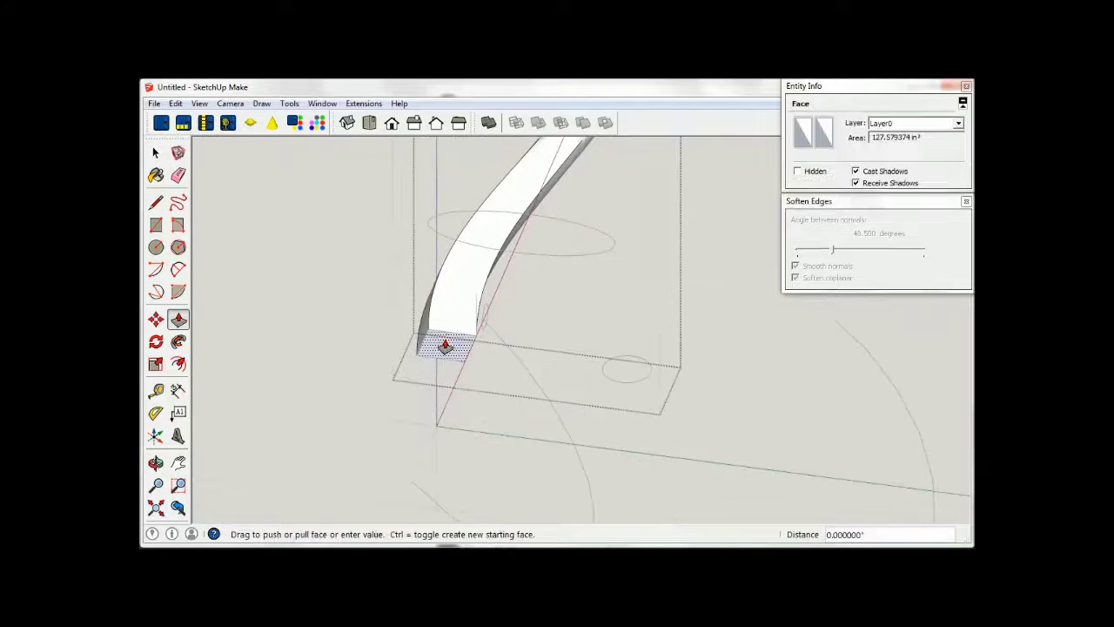
pyautogui.click(452, 475)
# - Select the whole extended tube and soften its coplanar edges
pyautogui.click(155, 153)
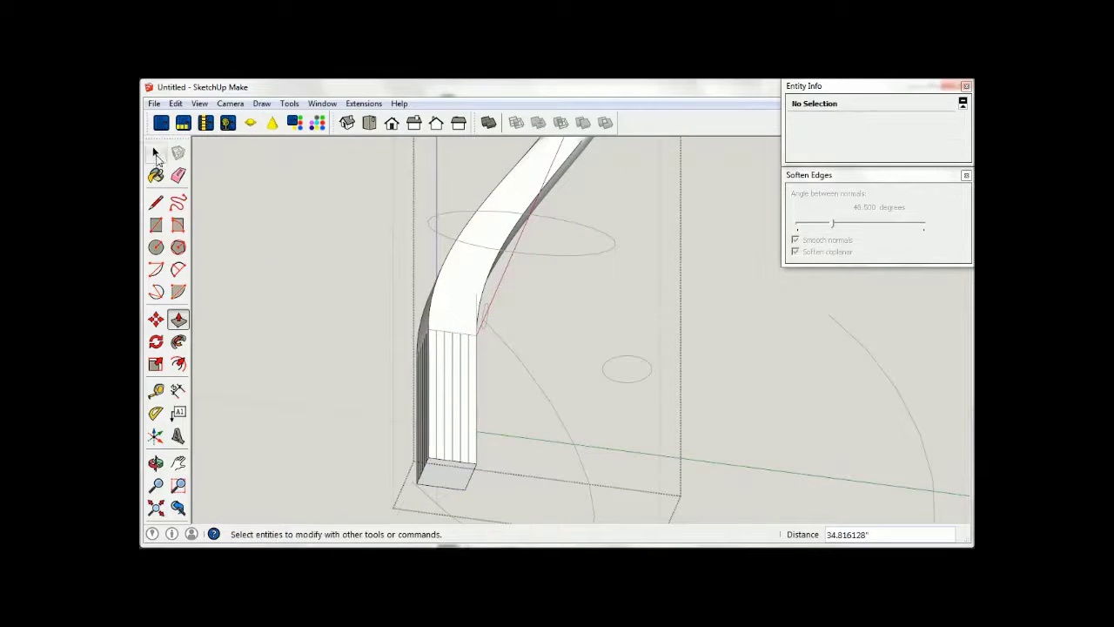
pyautogui.tripleClick(441, 396)
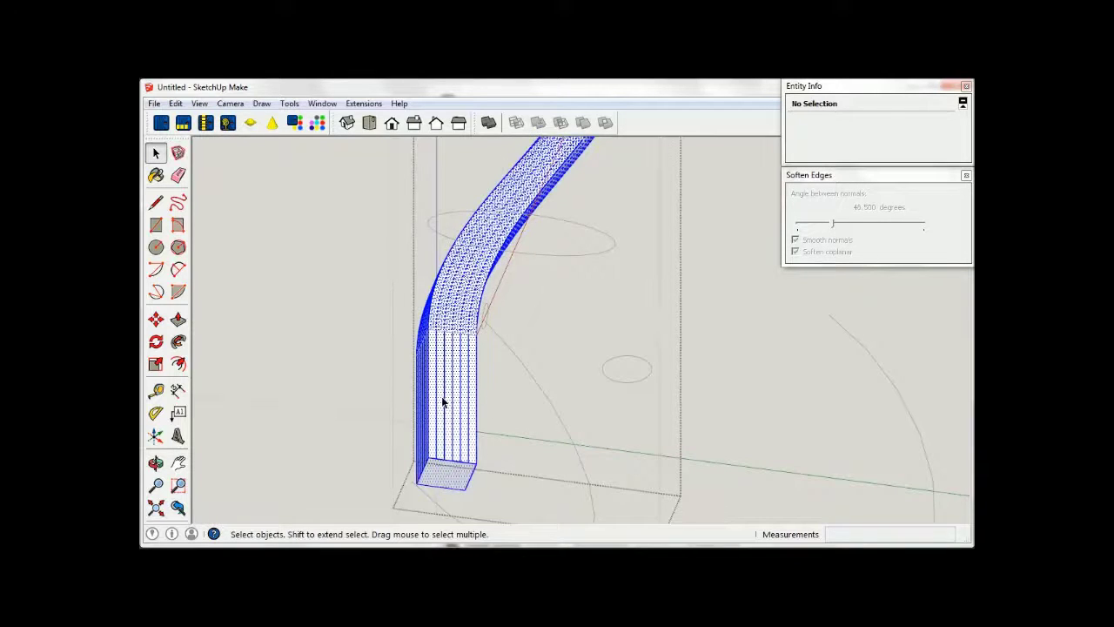
pyautogui.click(796, 252)
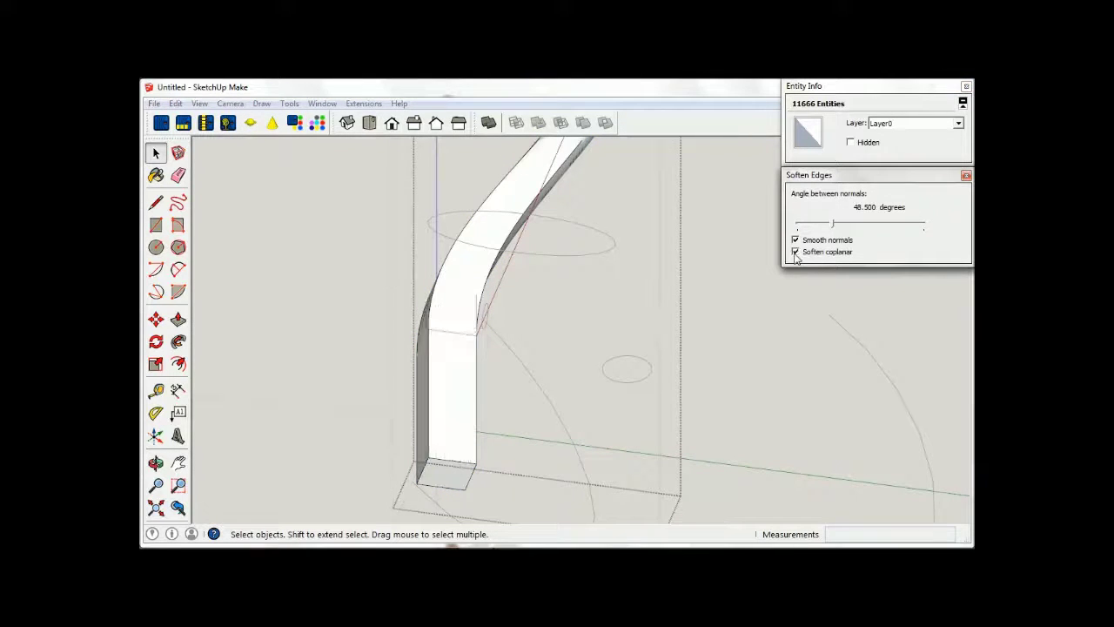
pyautogui.click(378, 301)
pyautogui.moveTo(380, 291); pyautogui.dragTo(533, 436, button='middle')
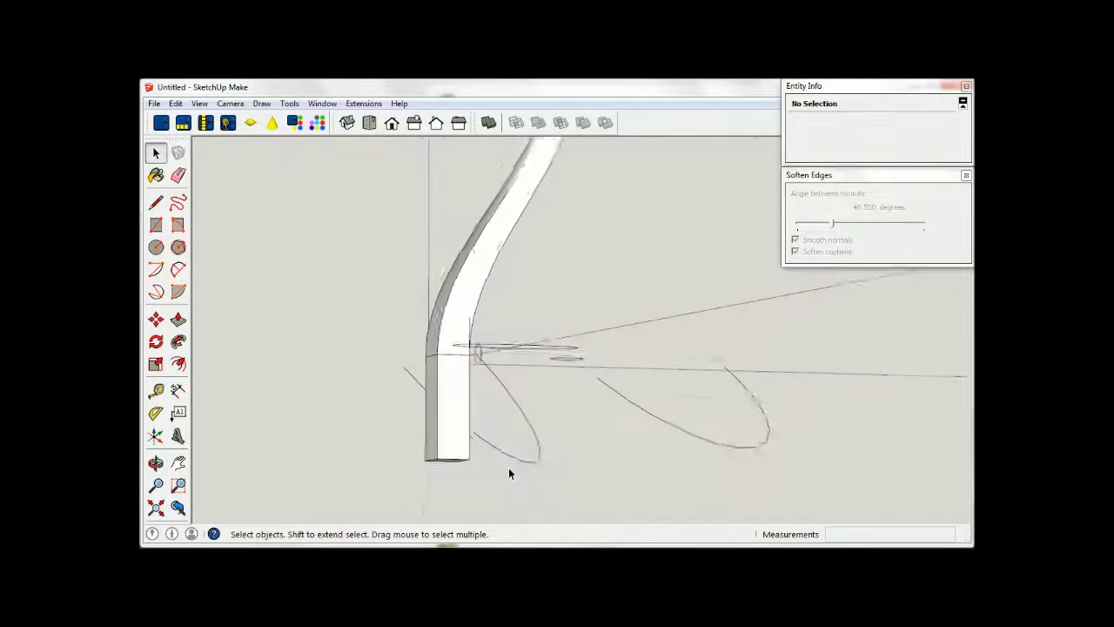
pyautogui.scroll(-3, 534, 448)
pyautogui.scroll(-3, 533, 454)
pyautogui.moveTo(595, 351)
pyautogui.mouseDown(button='middle')
pyautogui.moveTo(651, 513)
pyautogui.moveTo(522, 493)
pyautogui.mouseUp(button='middle')
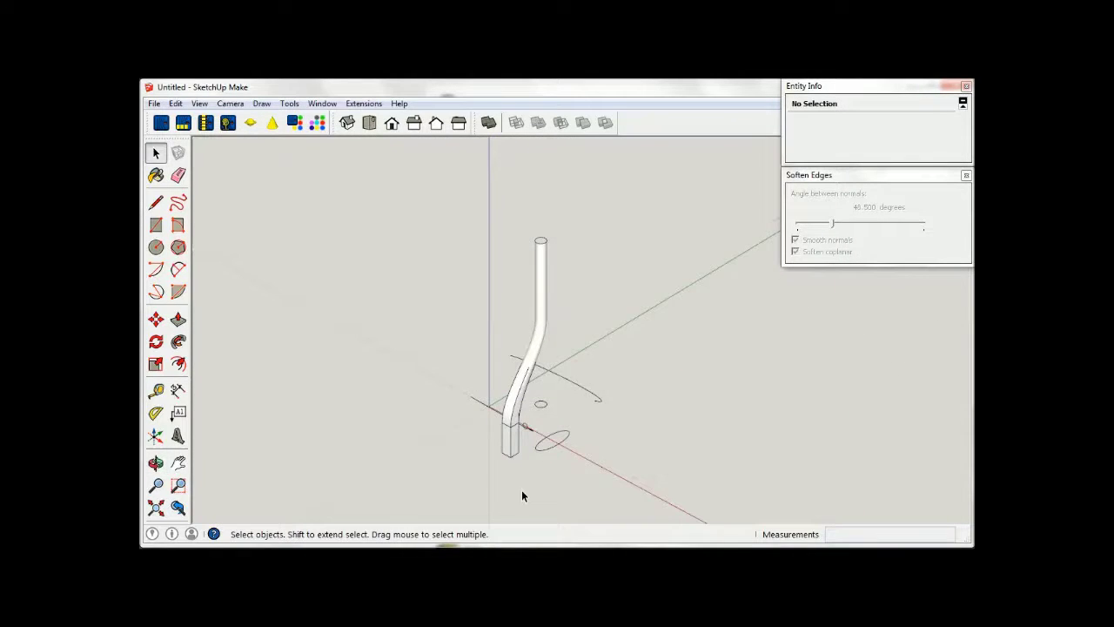
# - Check the bent pipe from the Top, Front and Right views, then orbit into 3D
pyautogui.click(369, 123)
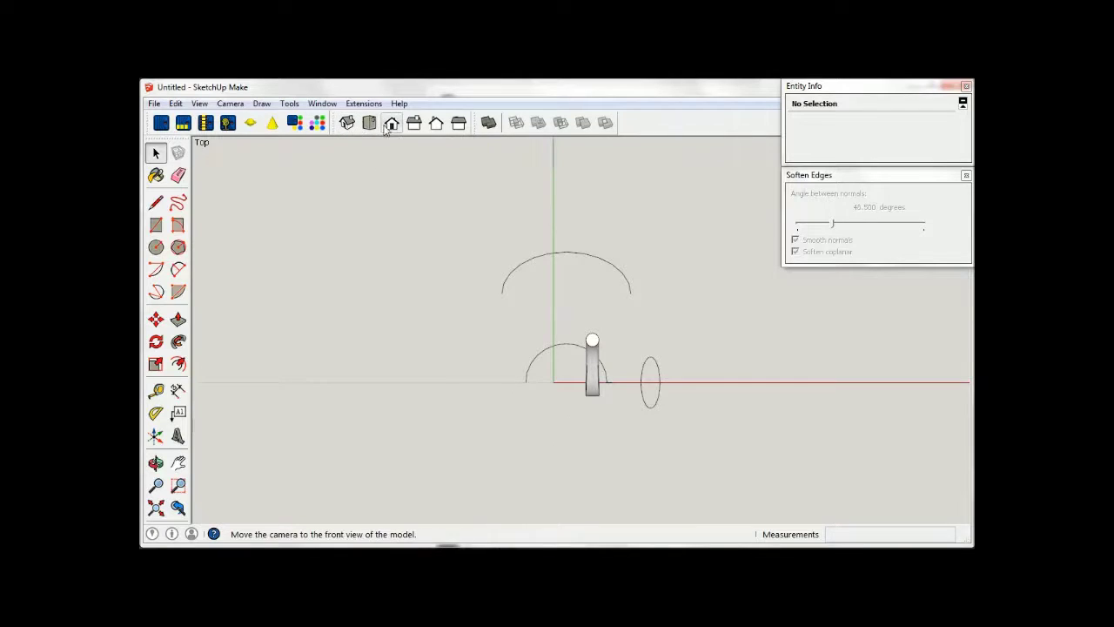
pyautogui.click(391, 123)
pyautogui.click(414, 123)
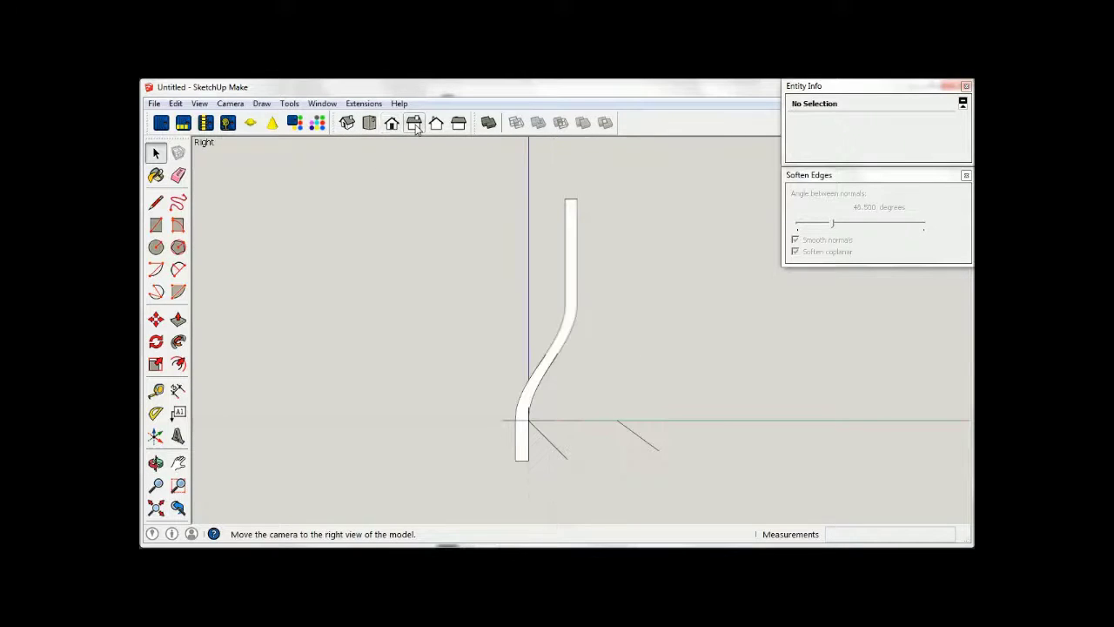
pyautogui.scroll(1, 577, 275)
pyautogui.scroll(1, 577, 275)
pyautogui.scroll(-1, 577, 277)
pyautogui.moveTo(577, 278)
pyautogui.mouseDown(button='middle')
pyautogui.moveTo(503, 298)
pyautogui.moveTo(653, 373)
pyautogui.moveTo(567, 455)
pyautogui.mouseUp(button='middle')
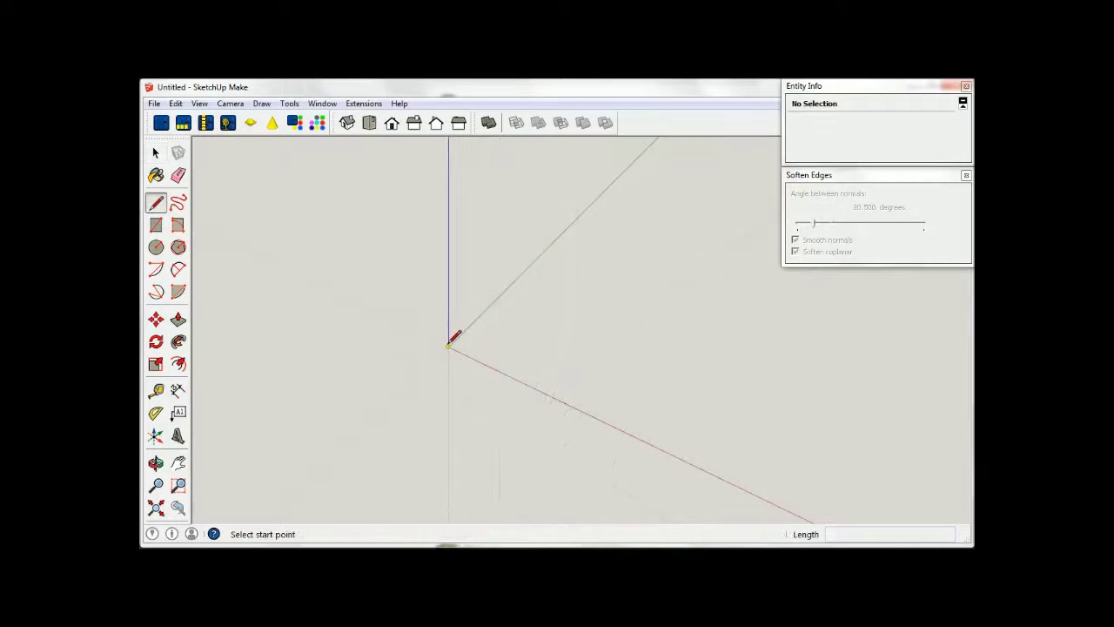
# - Draw a short vertical line up the blue axis and group it as L1
pyautogui.click(449, 345)
pyautogui.click(449, 252)
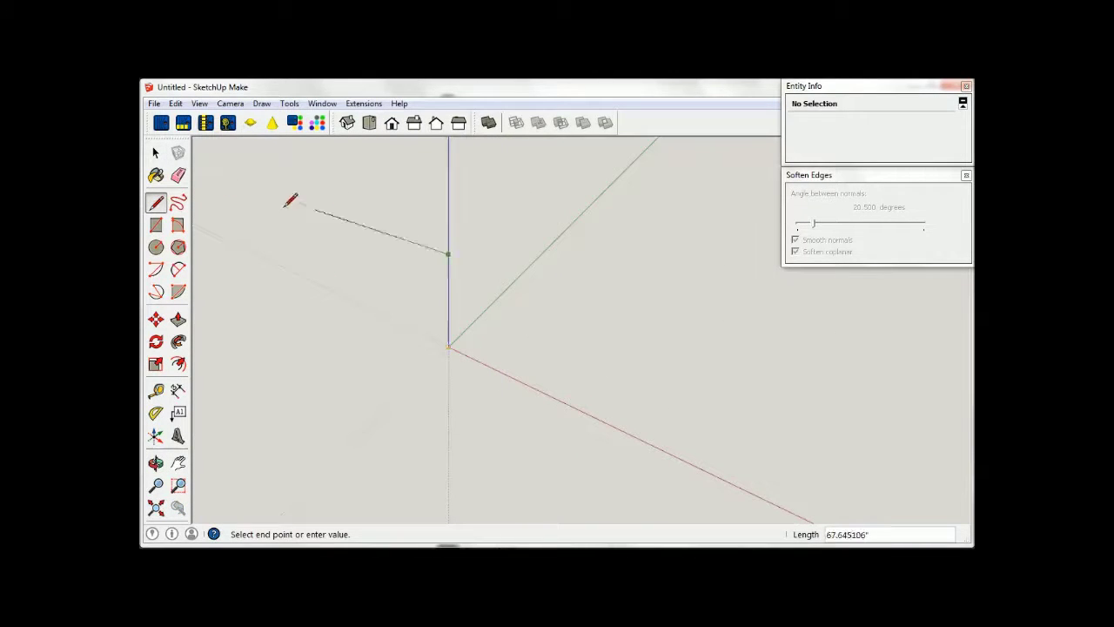
pyautogui.click(156, 153)
pyautogui.click(363, 103)
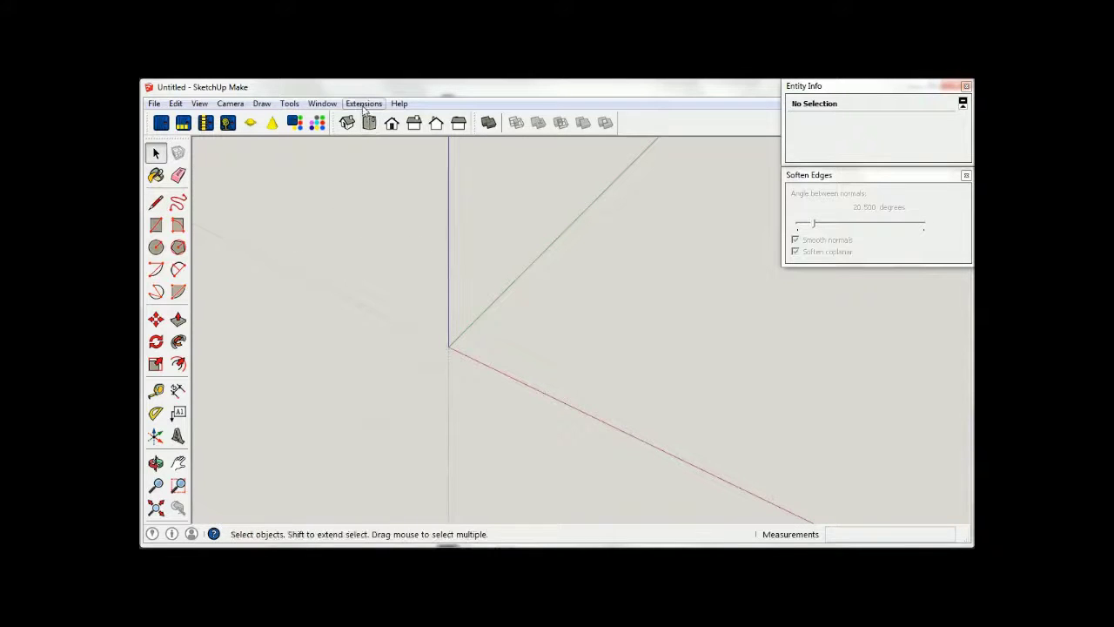
pyautogui.click(511, 248)
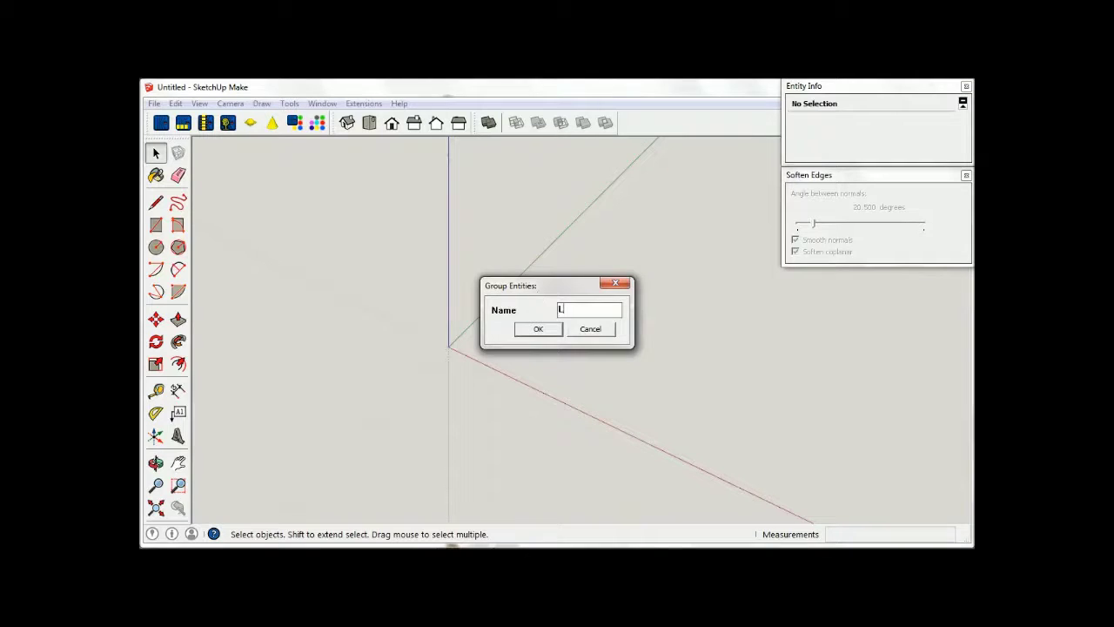
pyautogui.write('1')
pyautogui.press('Return')
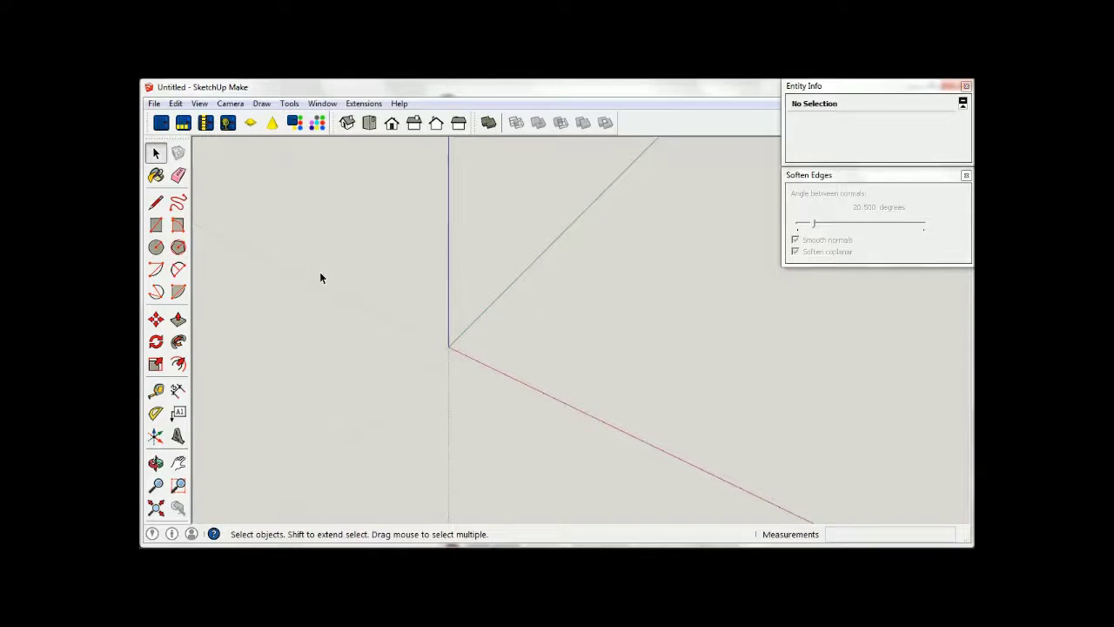
pyautogui.click(450, 314)
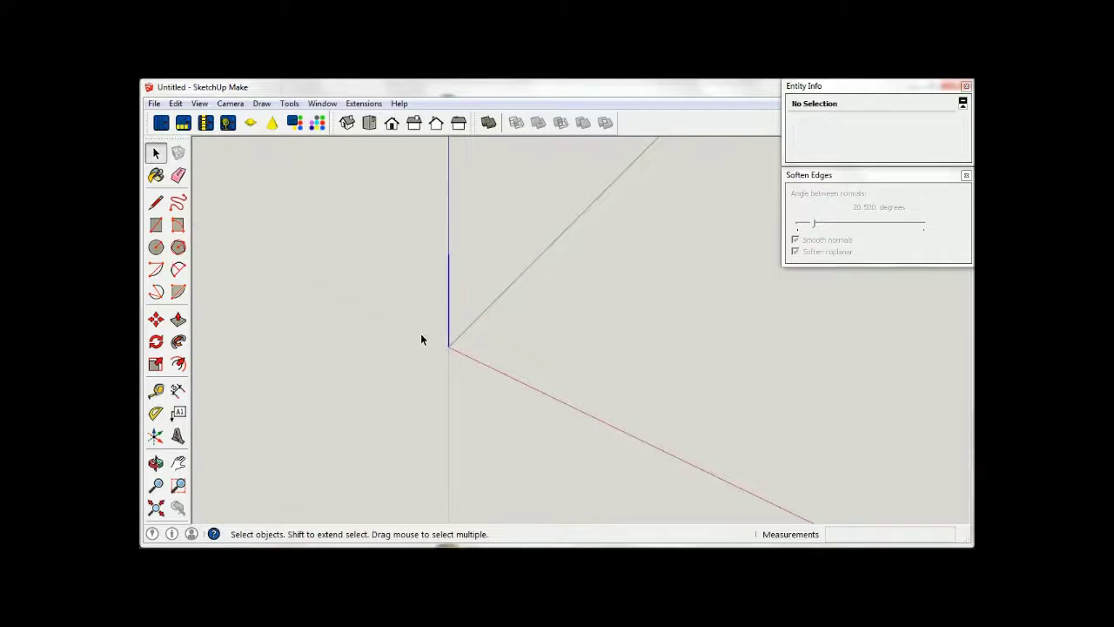
pyautogui.click(401, 308)
# - Generate a Spirix surface from start group L1 with 20 revolutions and 1000 segments
pyautogui.click(363, 103)
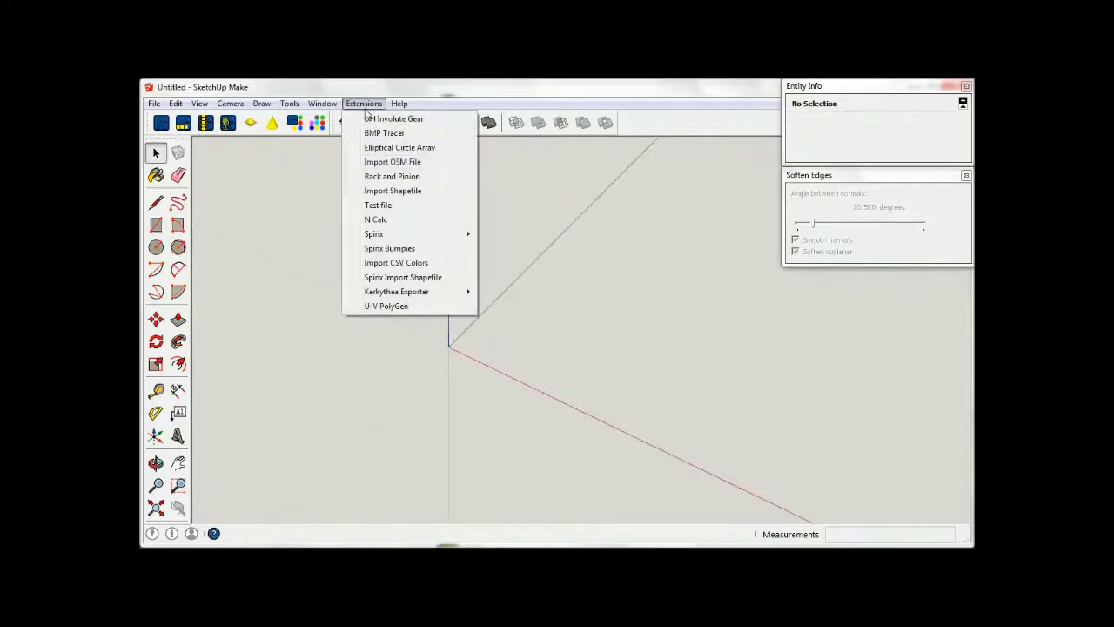
pyautogui.moveTo(383, 233)
pyautogui.click(509, 233)
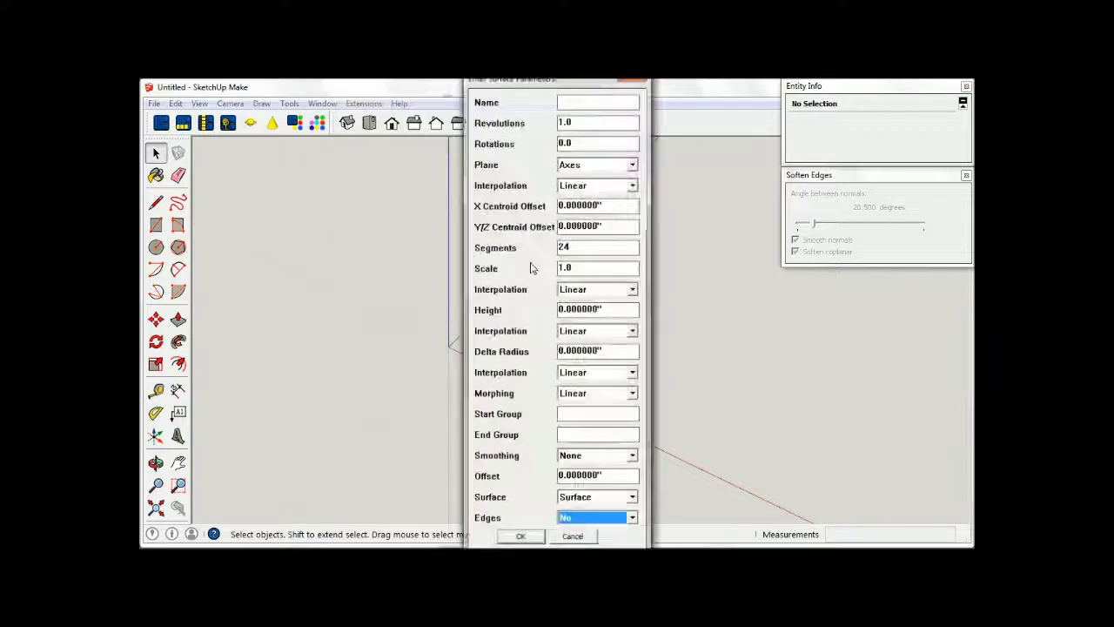
pyautogui.doubleClick(581, 121)
pyautogui.write('20')
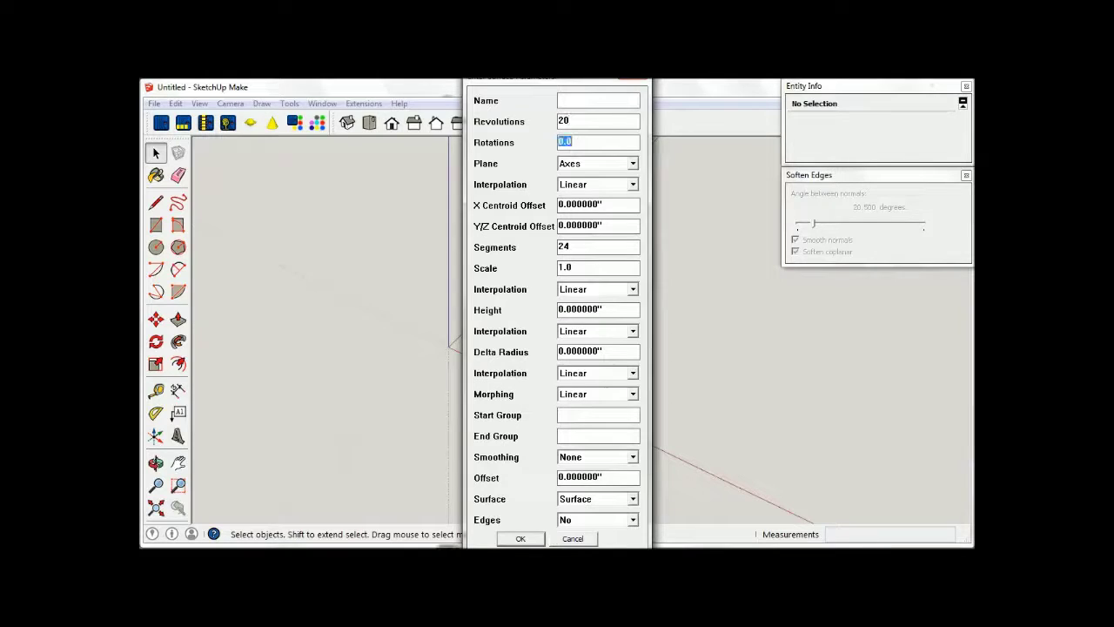
pyautogui.press('Tab')
pyautogui.press('Tab')
pyautogui.press('Tab')
pyautogui.write('10')
pyautogui.press('Tab')
pyautogui.press('Tab')
pyautogui.press('Tab')
pyautogui.press('Tab')
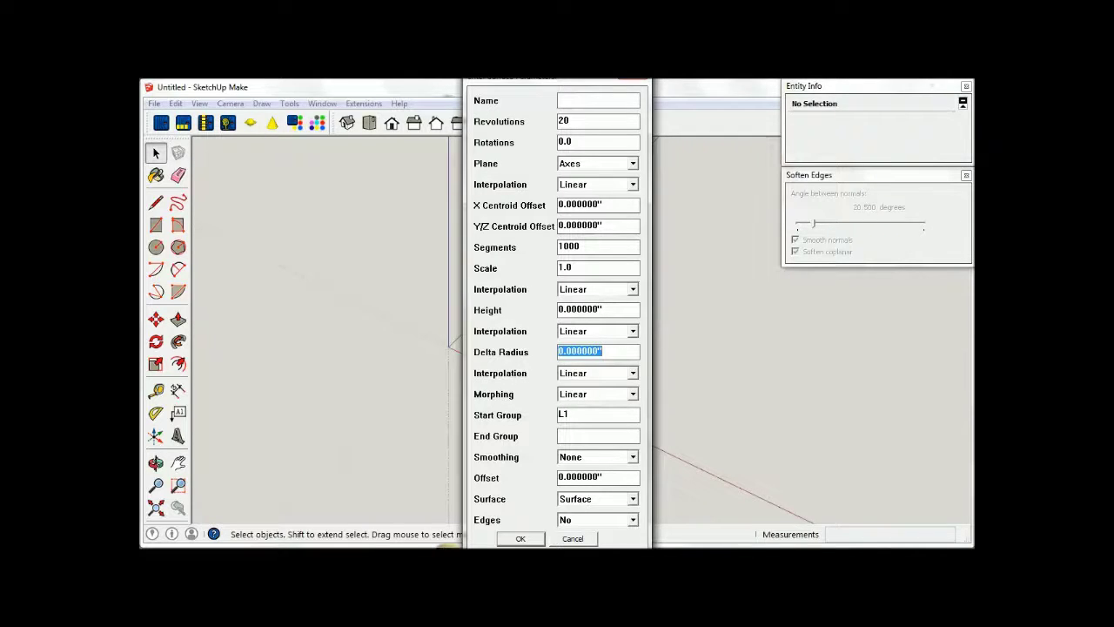
pyautogui.write('50')
pyautogui.press('Return')
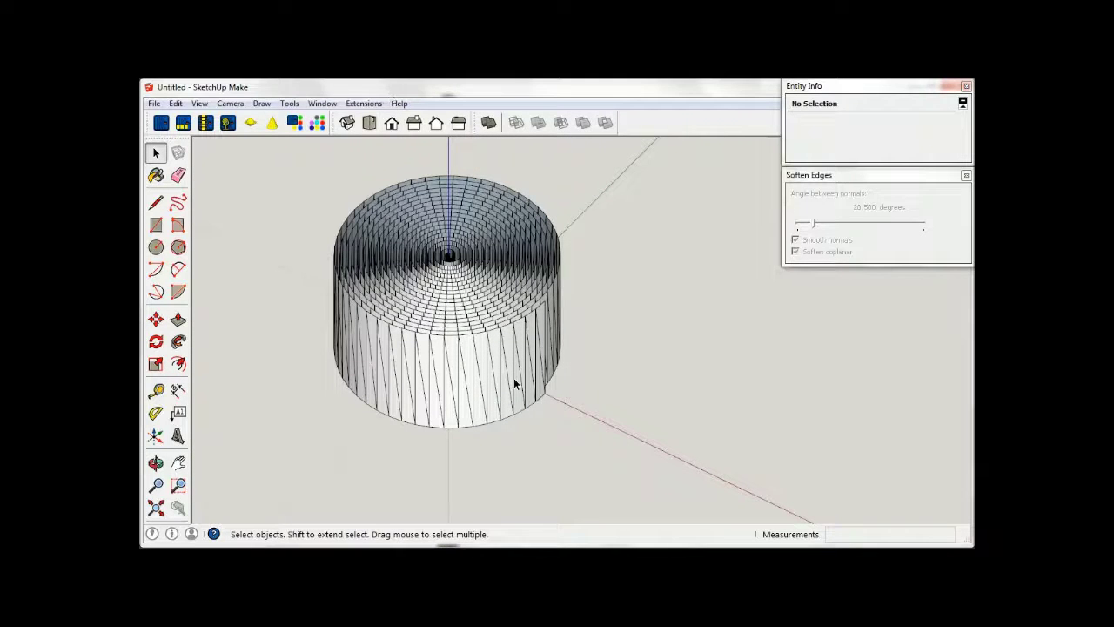
# - Soften the coplanar edges of the whole spiral mesh
pyautogui.hotkey('ctrl', 'a')
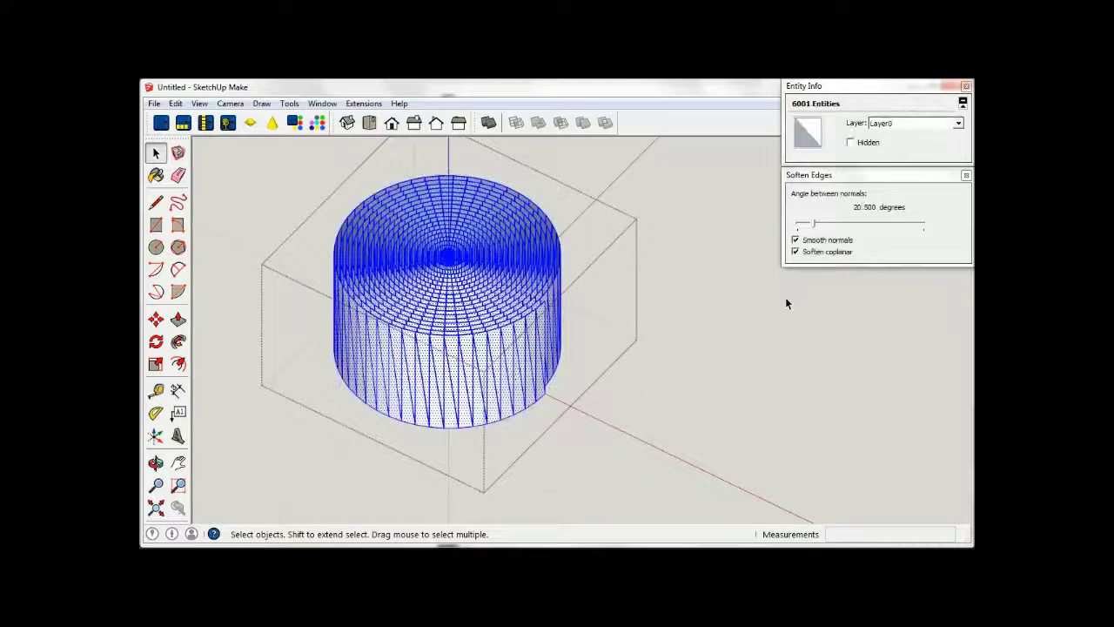
pyautogui.click(795, 251)
pyautogui.click(679, 356)
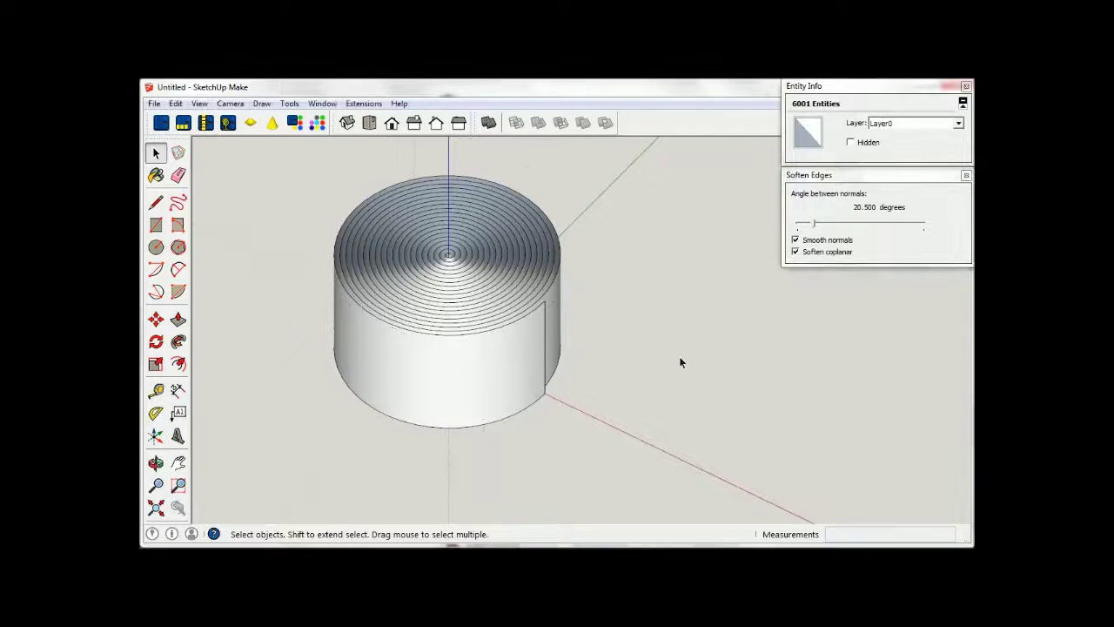
# - Scale the spiral group vertically to about 0.15 to flatten it into a thin disc
pyautogui.click(515, 373)
pyautogui.click(156, 364)
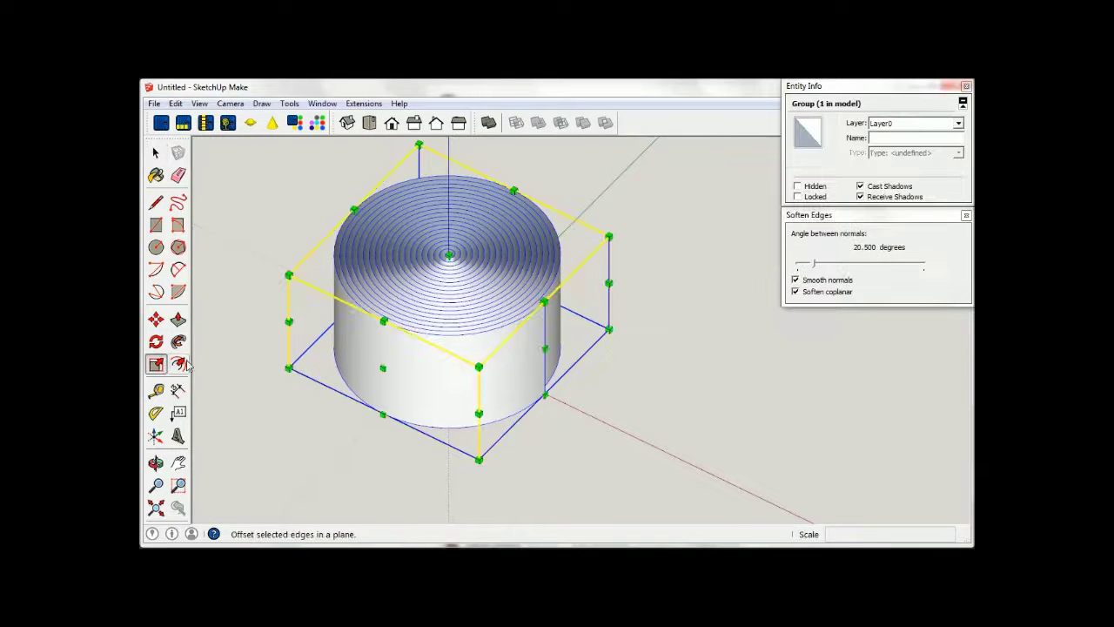
pyautogui.moveTo(448, 255); pyautogui.dragTo(448, 328)
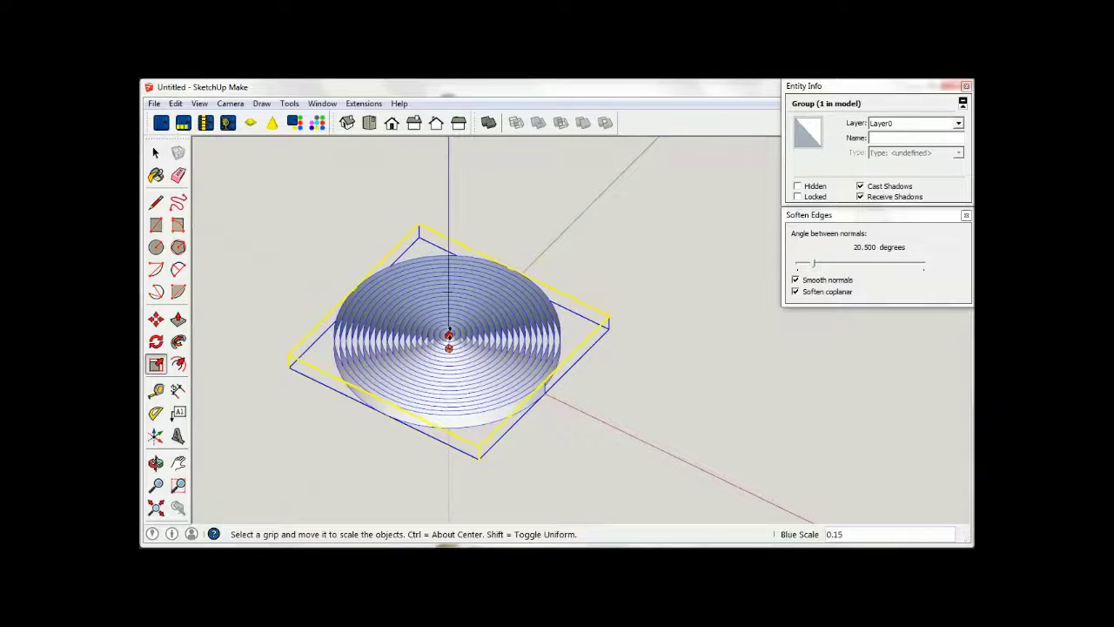
pyautogui.moveTo(448, 328); pyautogui.dragTo(449, 335)
pyautogui.click(156, 154)
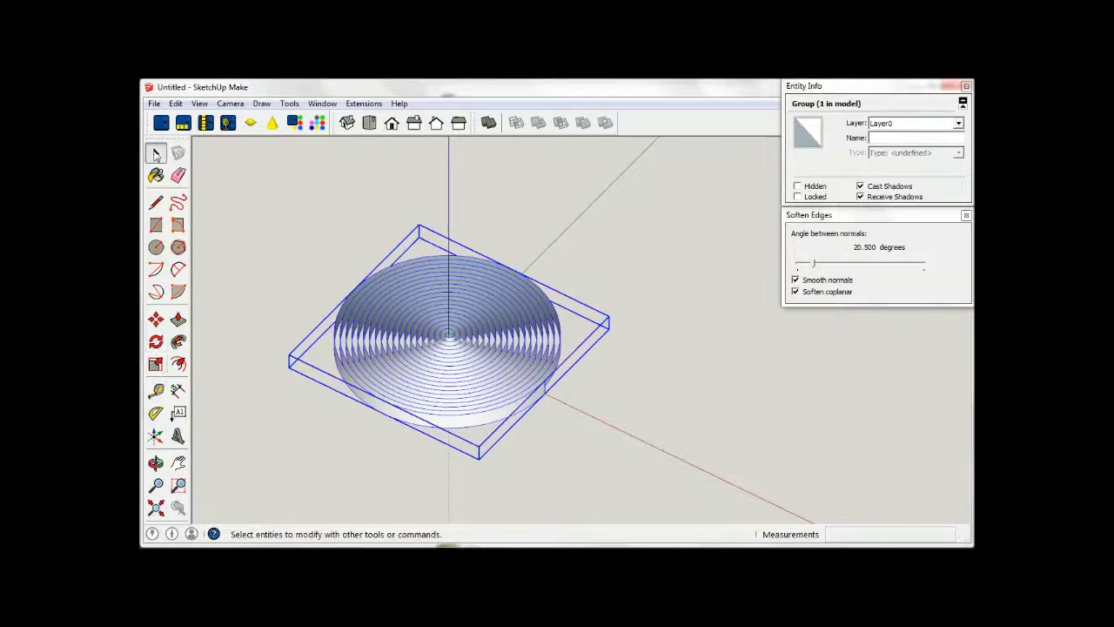
# - In Top view, rotate a Ctrl-copy of the disc 180° about its centre
pyautogui.click(156, 507)
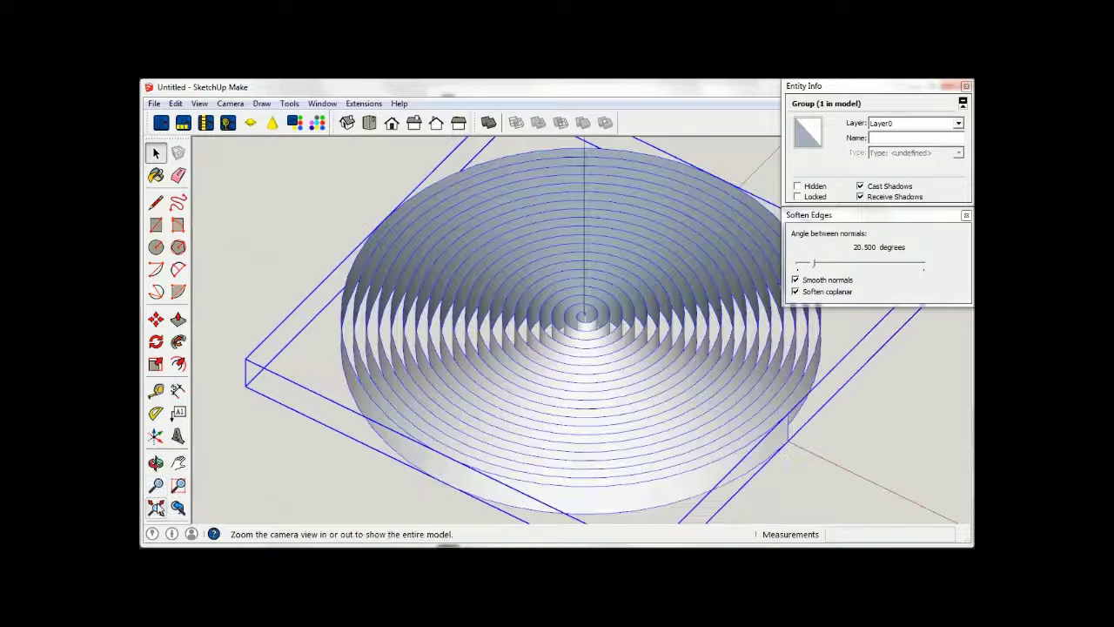
pyautogui.scroll(-2, 610, 392)
pyautogui.click(735, 440)
pyautogui.moveTo(736, 440)
pyautogui.mouseDown(button='middle')
pyautogui.moveTo(622, 405)
pyautogui.moveTo(592, 299)
pyautogui.moveTo(628, 470)
pyautogui.mouseUp(button='middle')
pyautogui.press('space')
pyautogui.click(602, 403)
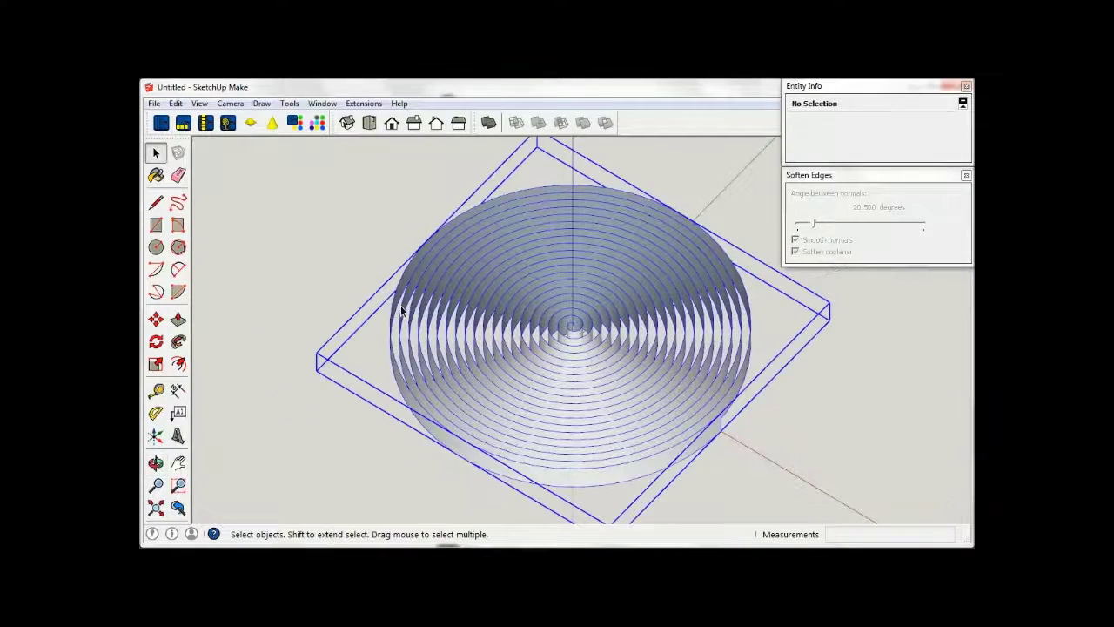
pyautogui.click(156, 342)
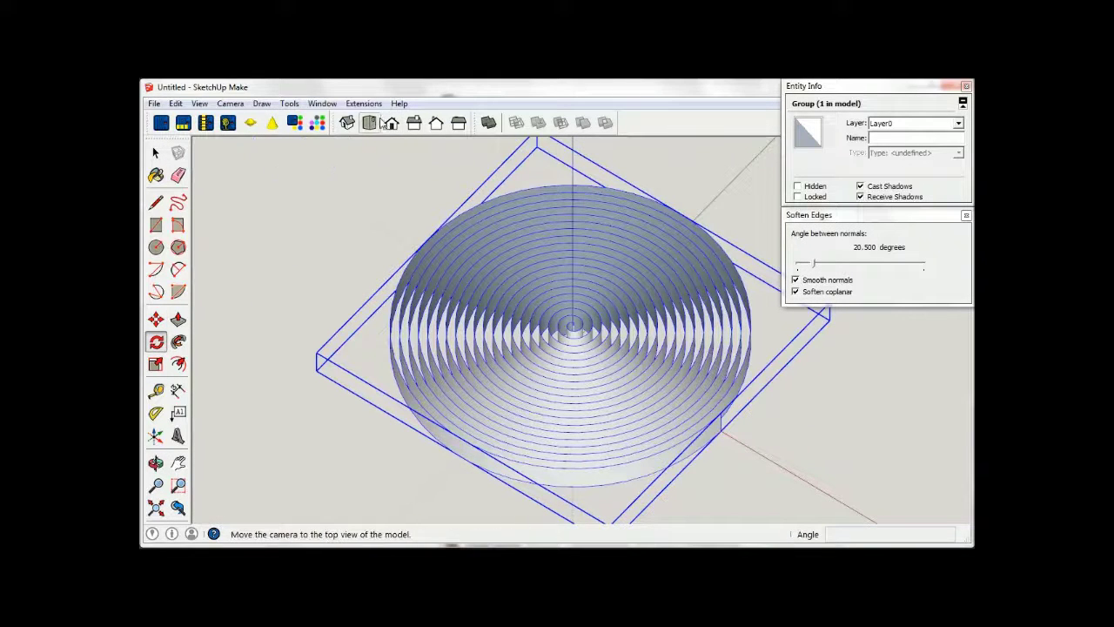
pyautogui.click(369, 123)
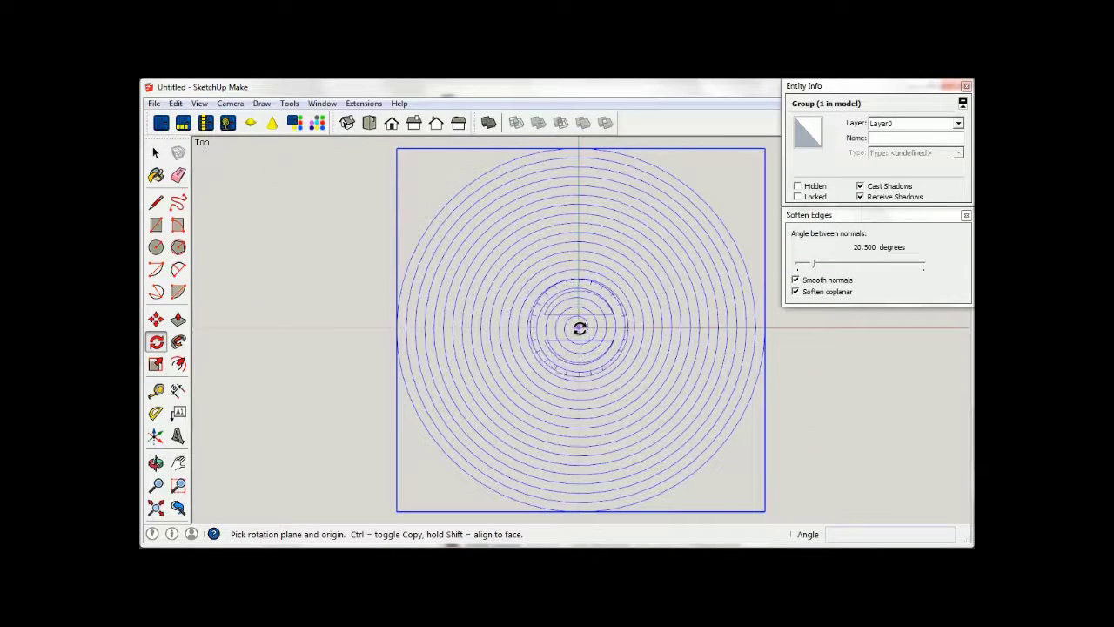
pyautogui.scroll(1, 579, 329)
pyautogui.scroll(2, 577, 329)
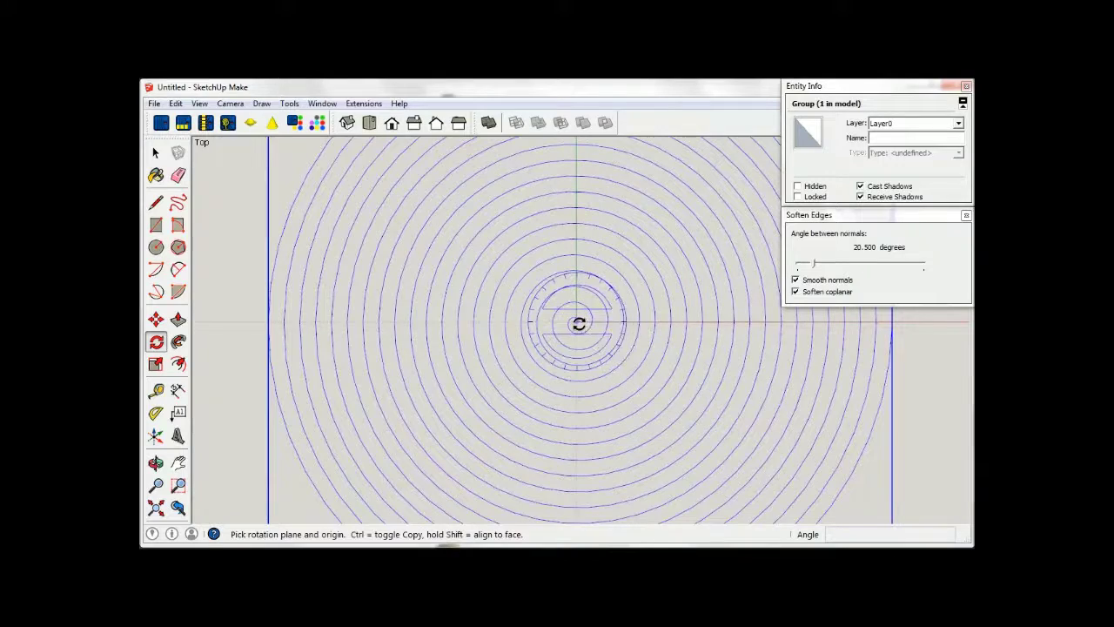
pyautogui.scroll(2, 575, 329)
pyautogui.scroll(1, 577, 322)
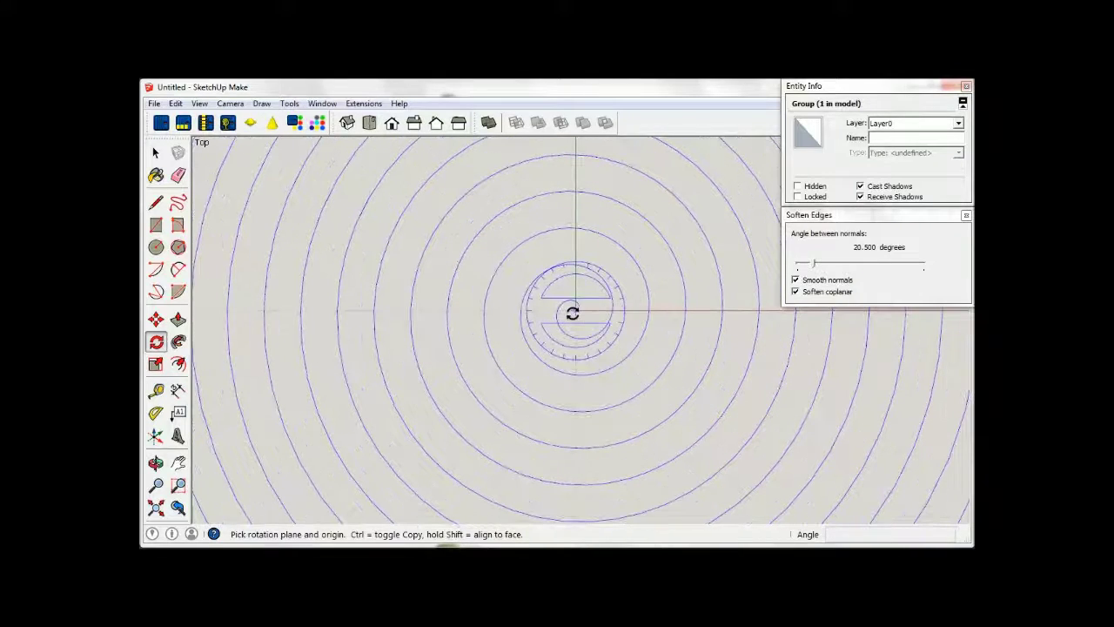
pyautogui.click(572, 314)
pyautogui.scroll(-4, 572, 314)
pyautogui.scroll(-3, 571, 316)
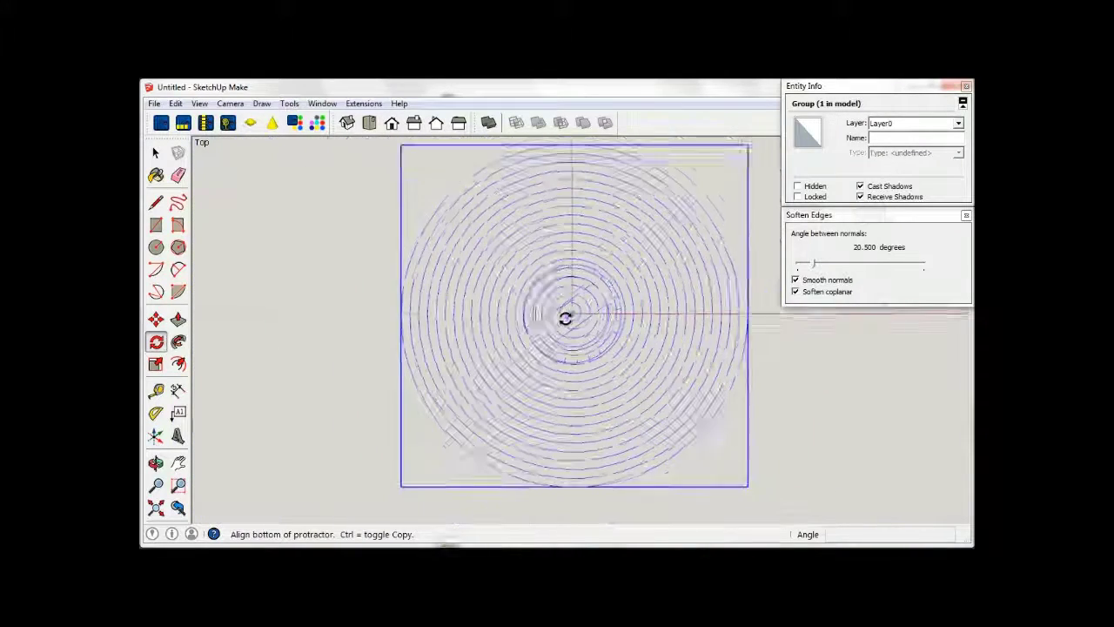
pyautogui.scroll(-1, 627, 317)
pyautogui.click(734, 314)
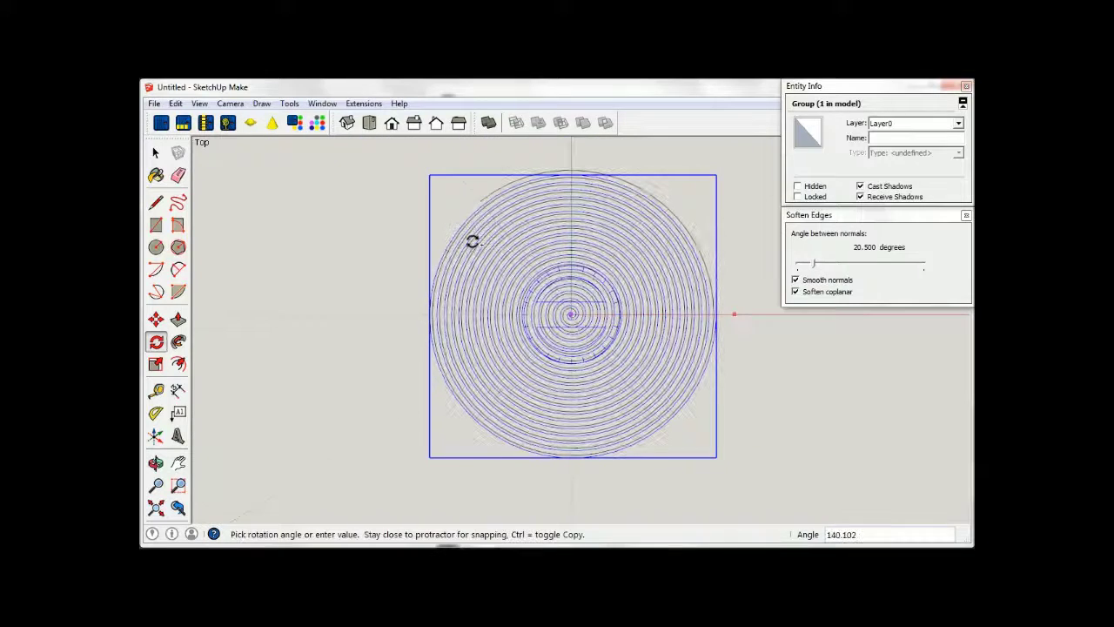
pyautogui.click(403, 313)
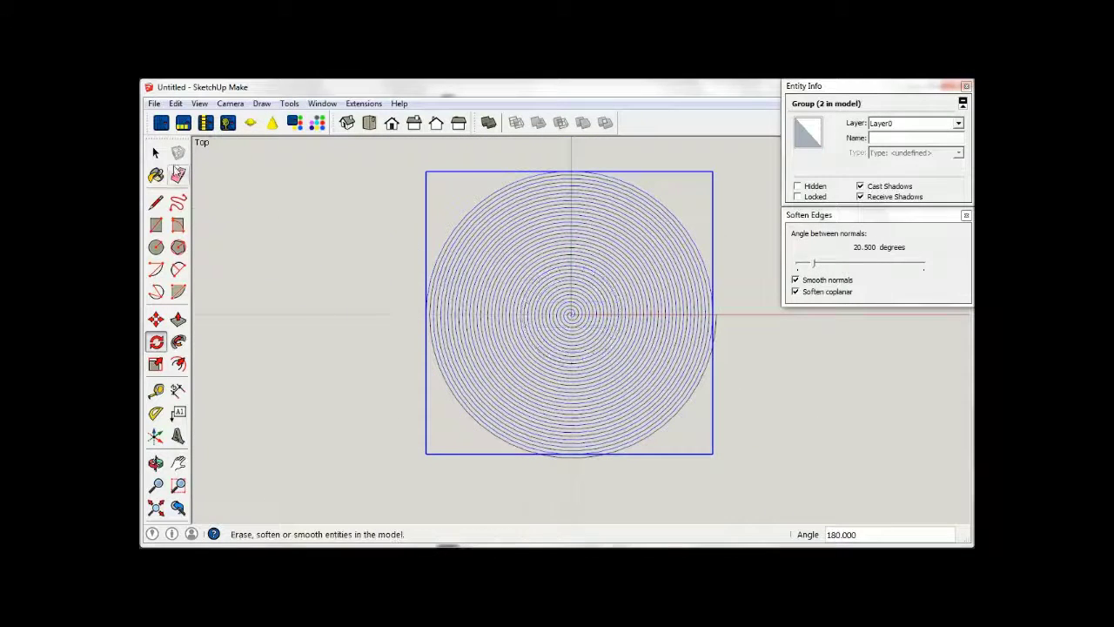
pyautogui.click(156, 154)
# - Tilt the view to see the double-spiral disc in perspective
pyautogui.scroll(3, 572, 315)
pyautogui.scroll(1, 572, 315)
pyautogui.scroll(-3, 588, 337)
pyautogui.scroll(-2, 589, 341)
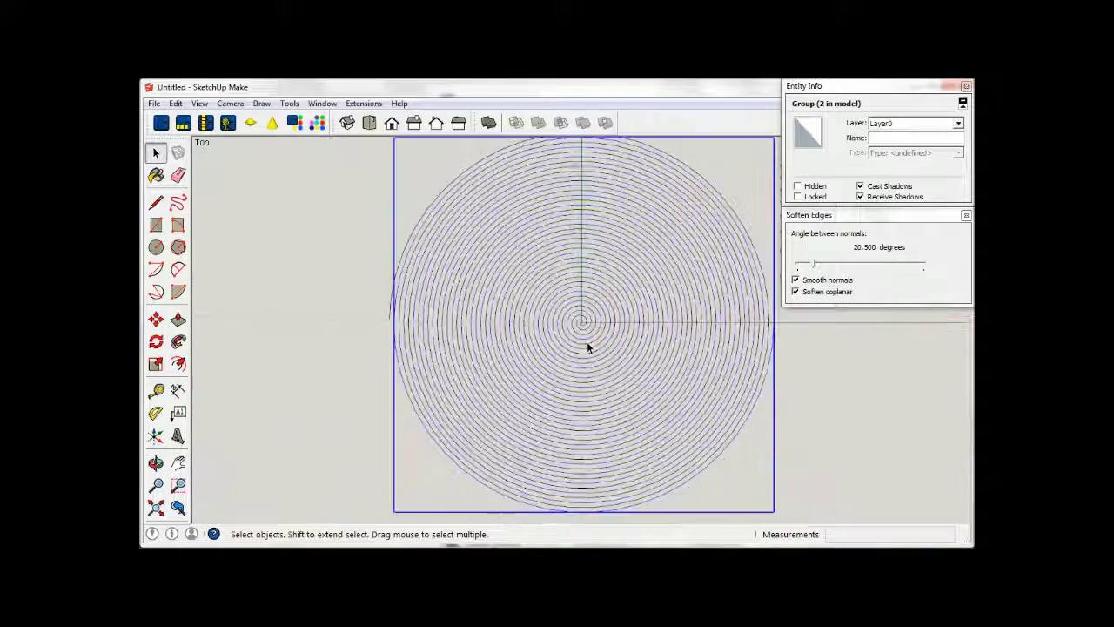
pyautogui.click(369, 339)
pyautogui.moveTo(644, 415)
pyautogui.mouseDown(button='middle')
pyautogui.moveTo(589, 233)
pyautogui.moveTo(566, 231)
pyautogui.moveTo(594, 388)
pyautogui.moveTo(598, 372)
pyautogui.mouseUp(button='middle')
pyautogui.scroll(2, 599, 309)
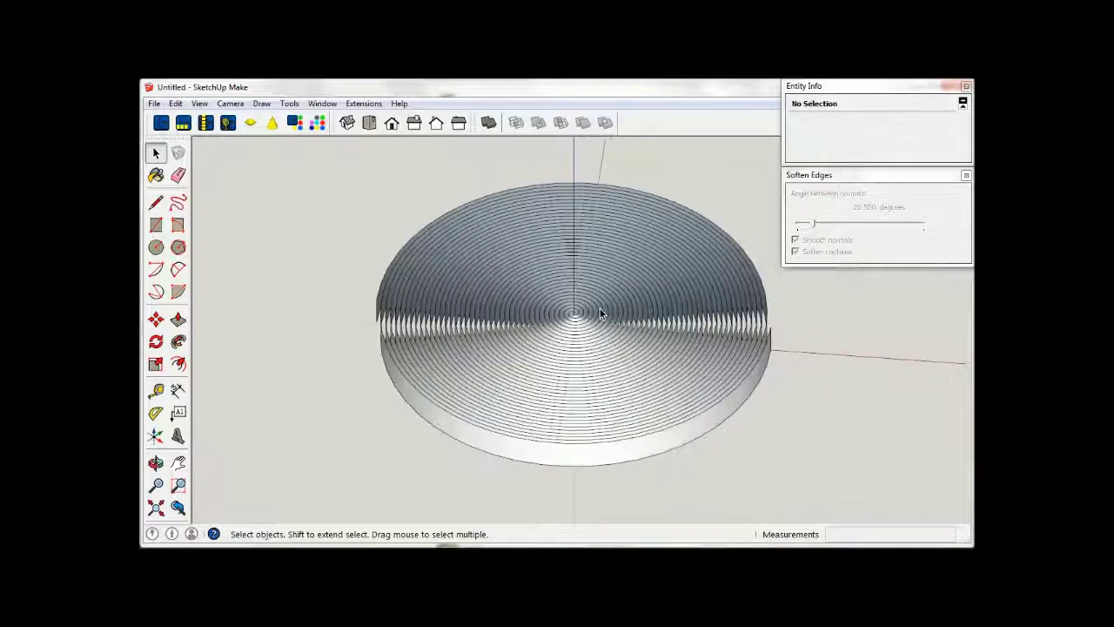
pyautogui.scroll(2, 600, 310)
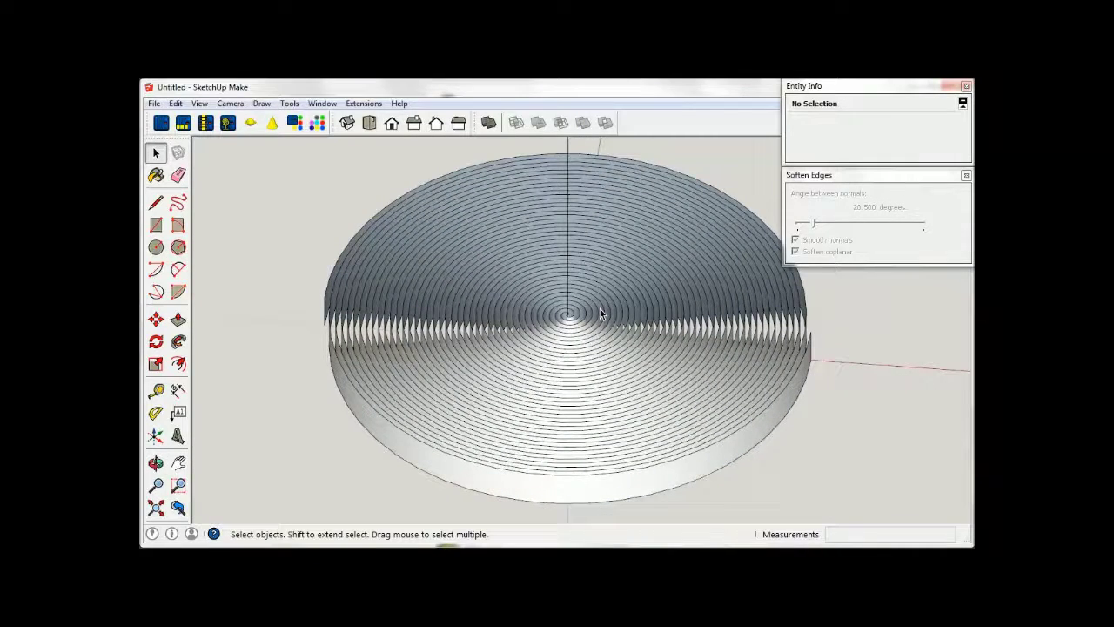